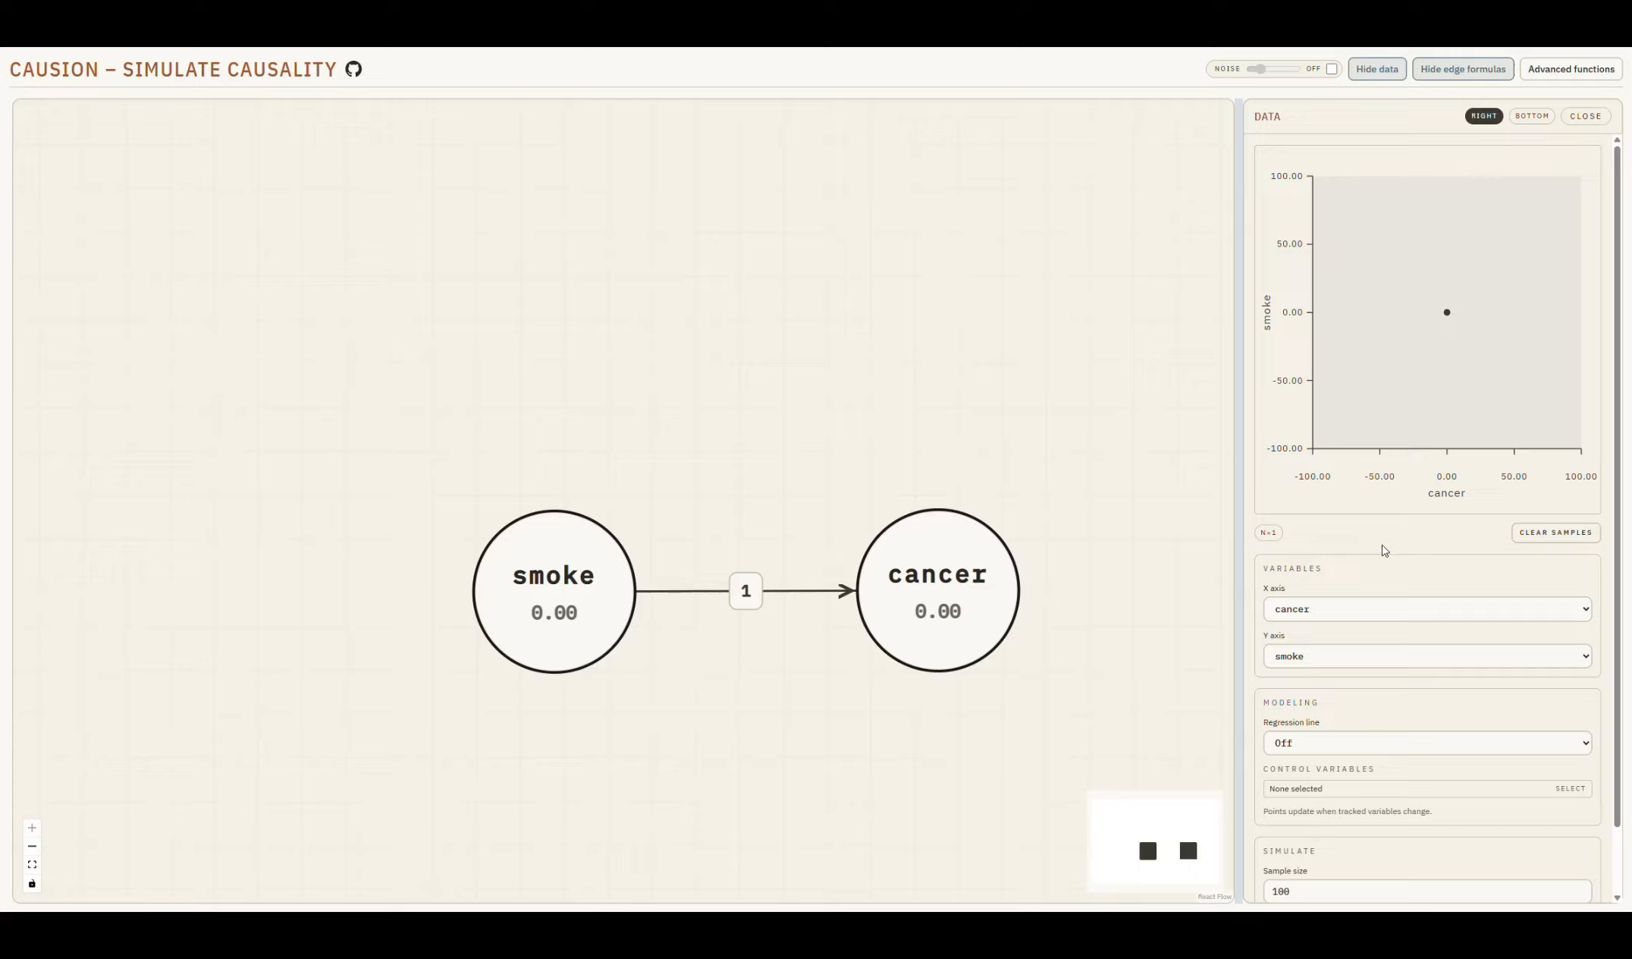
- Examine the scatter plot's axis labels and the variables available for its X and Y axes
{"action": "left_click_drag", "start_coordinate": [1429, 492], "coordinate": [1462, 493]}
{"action": "left_click_drag", "start_coordinate": [1267, 329], "coordinate": [1268, 296]}
{"action": "left_click", "coordinate": [1385, 541]}
{"action": "left_click_drag", "start_coordinate": [1262, 569], "coordinate": [1327, 583]}
{"action": "left_click", "coordinate": [1339, 576]}
{"action": "left_click", "coordinate": [1326, 608]}
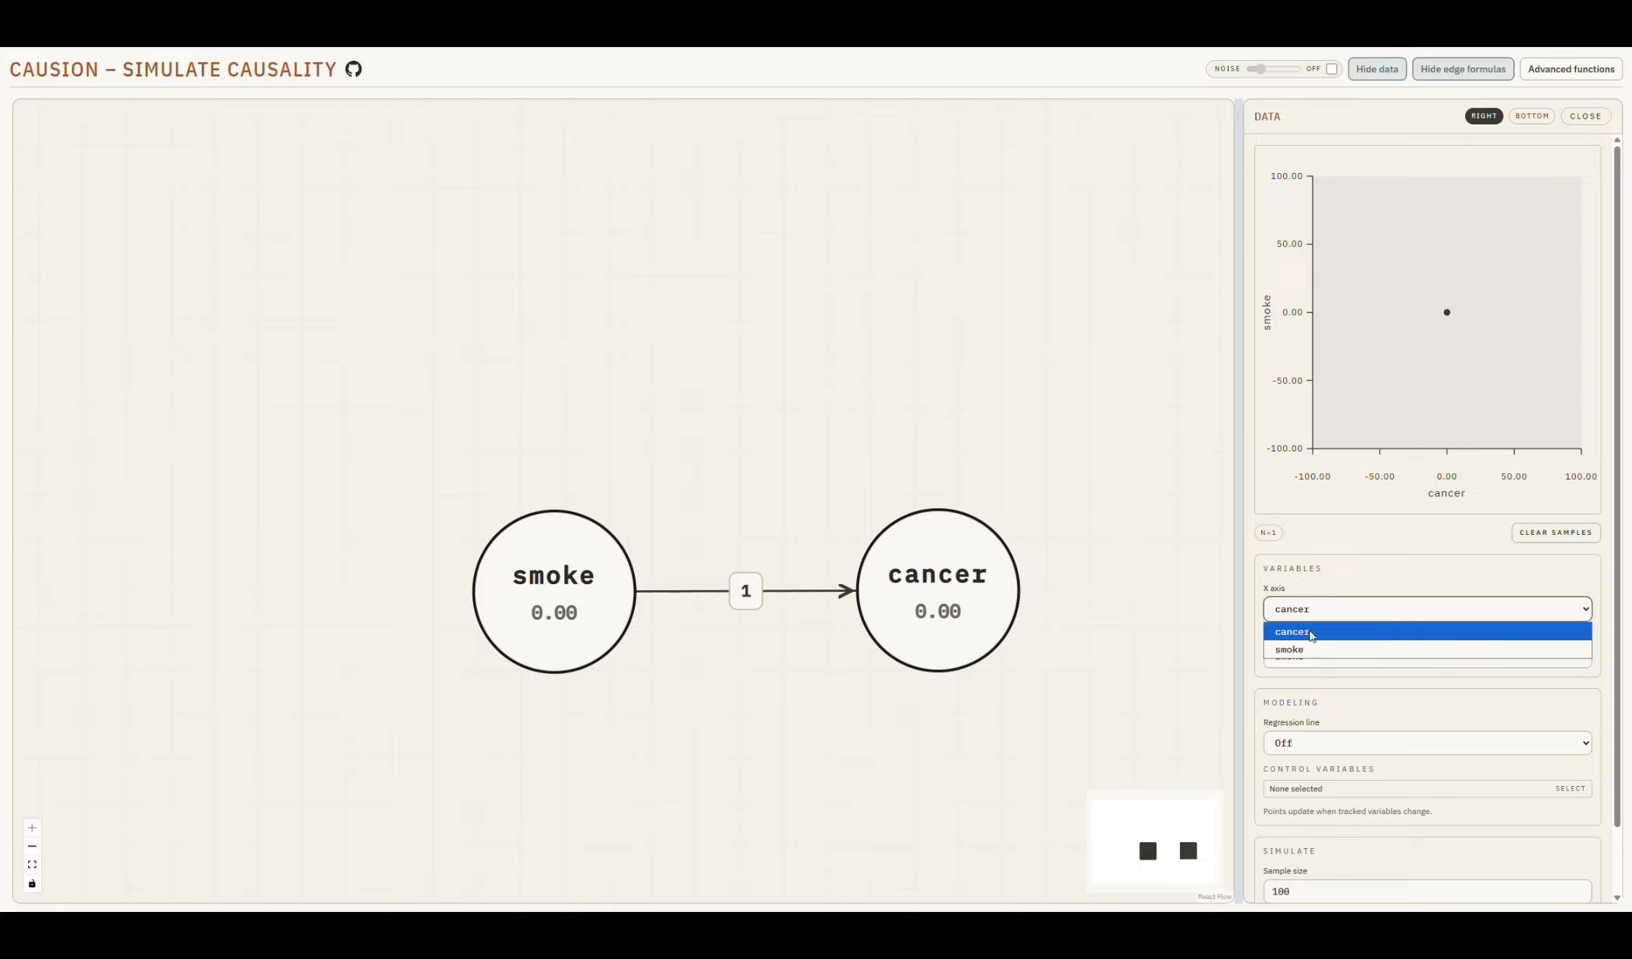
{"action": "left_click", "coordinate": [1342, 571]}
{"action": "left_click", "coordinate": [1315, 659]}
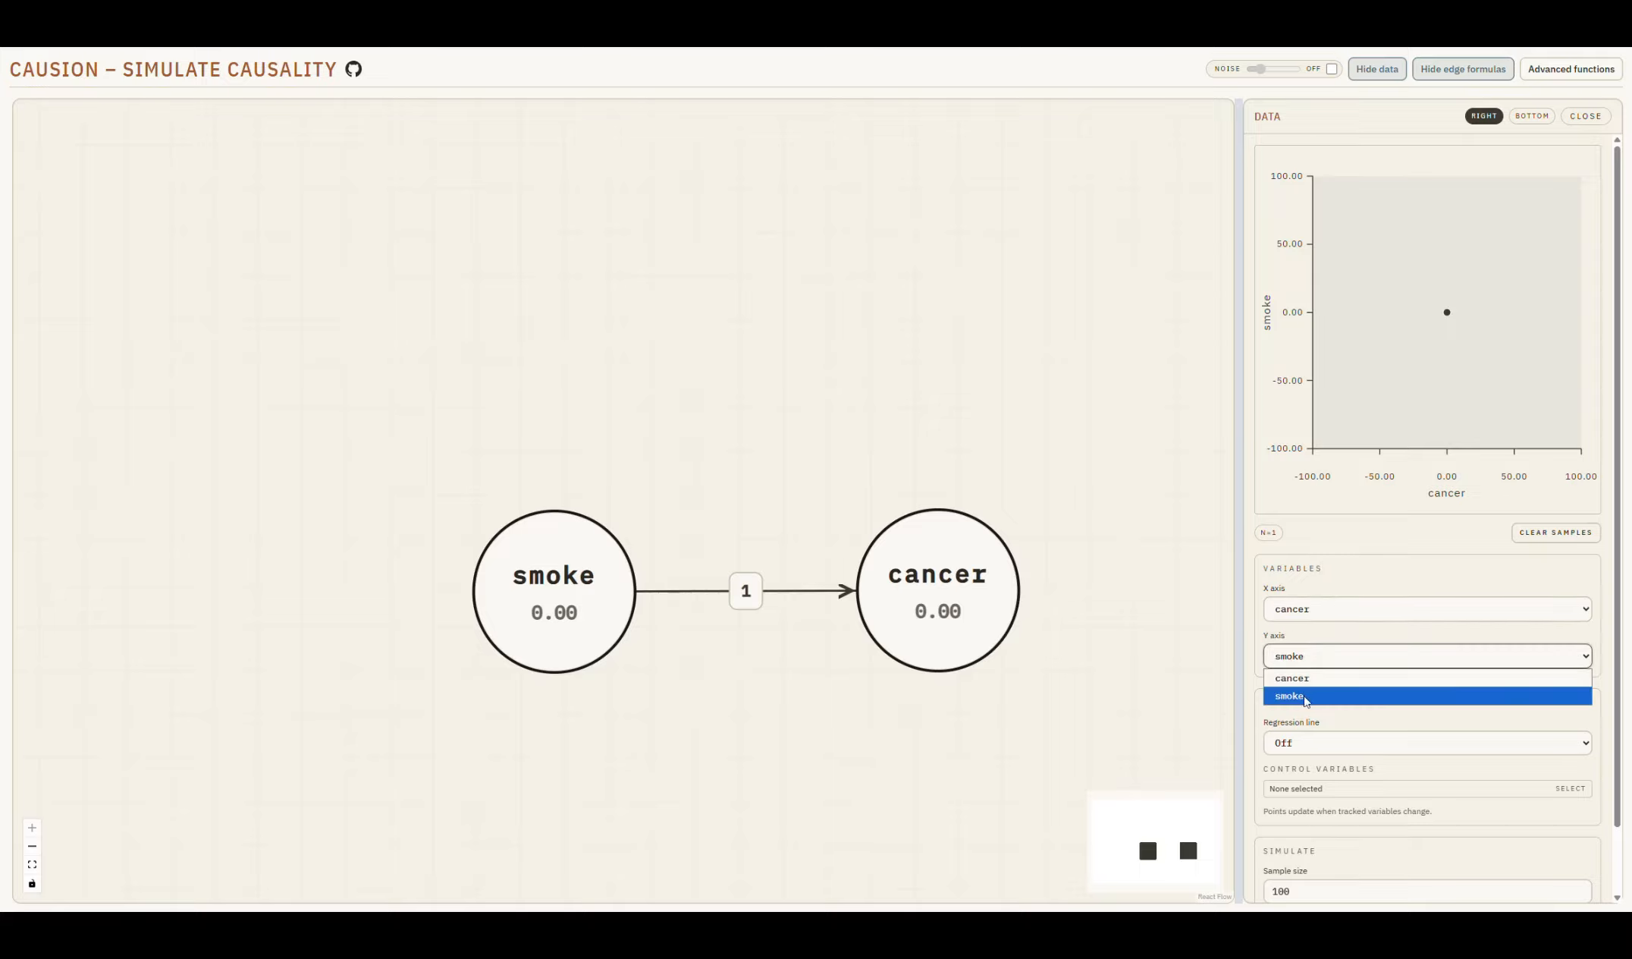
{"action": "left_click", "coordinate": [1338, 581]}
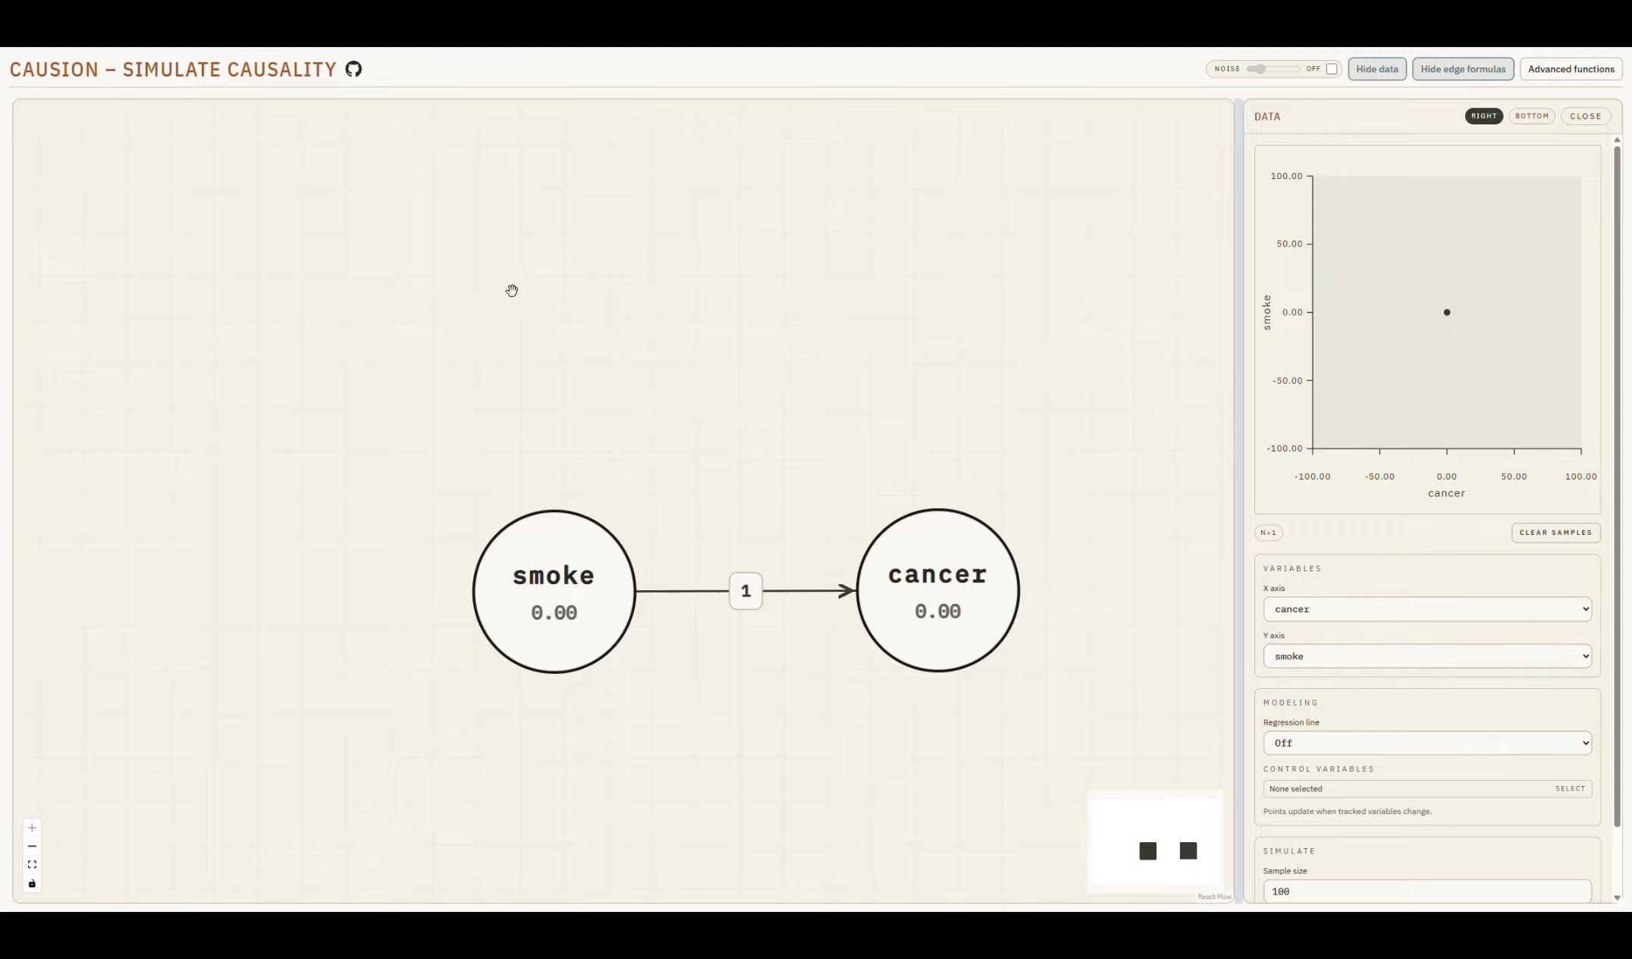
- Create a new node named "gene" above the smoke node
{"action": "double_click", "coordinate": [562, 275]}
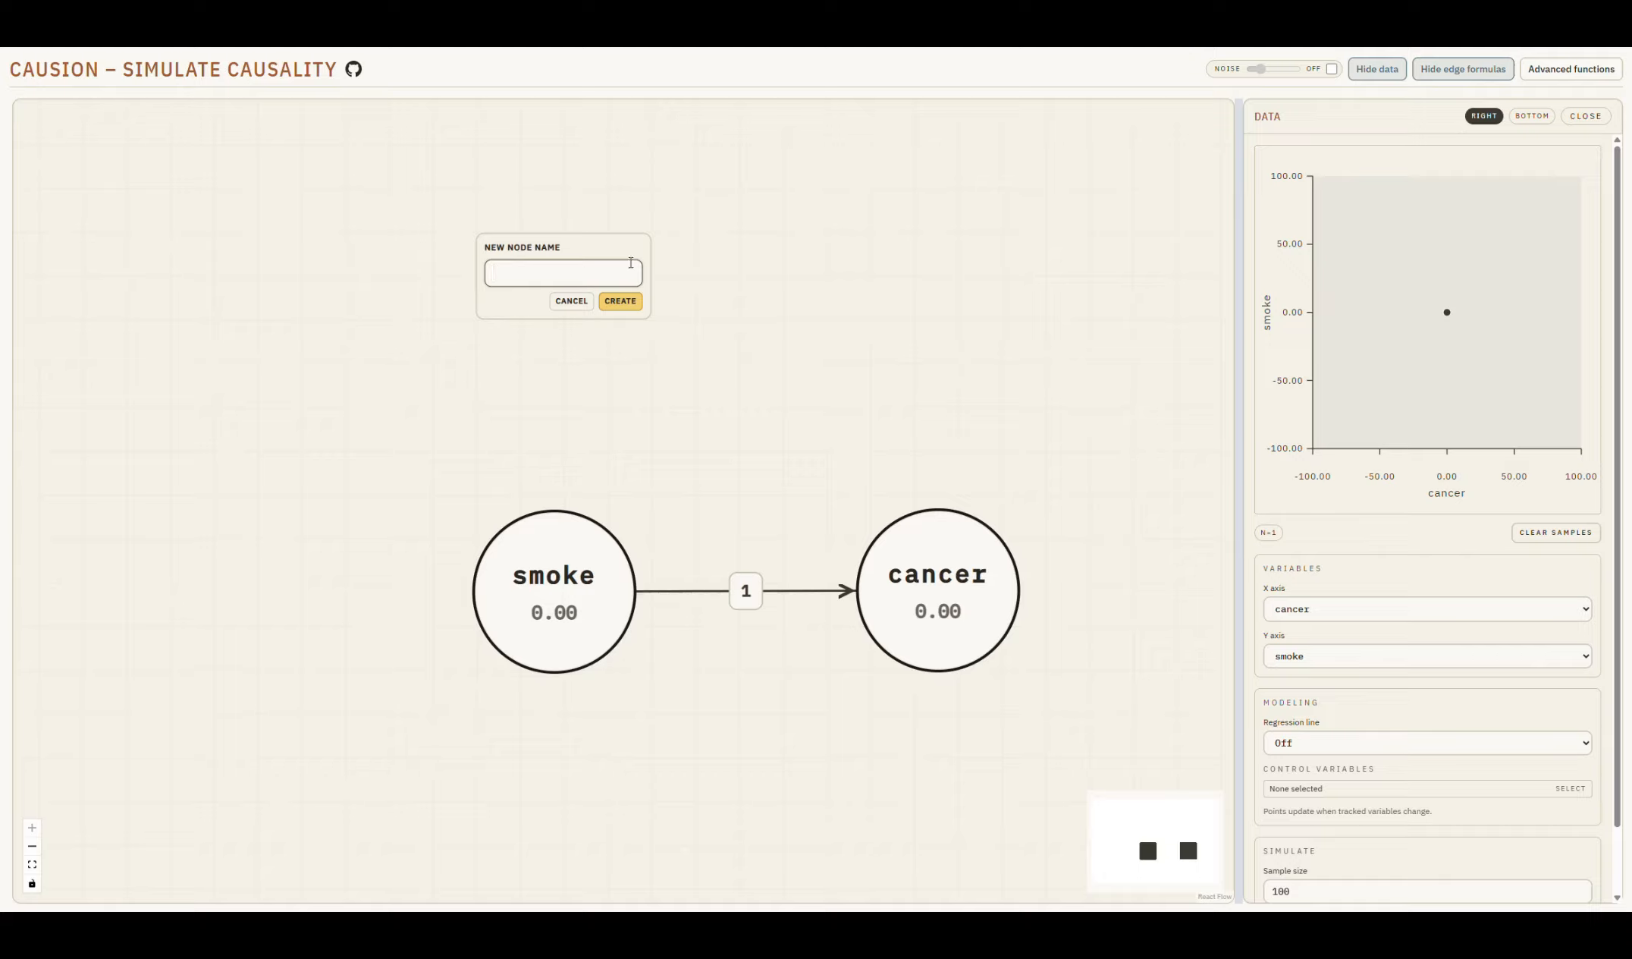
{"action": "type", "text": "gene"}
{"action": "key", "text": "Return"}
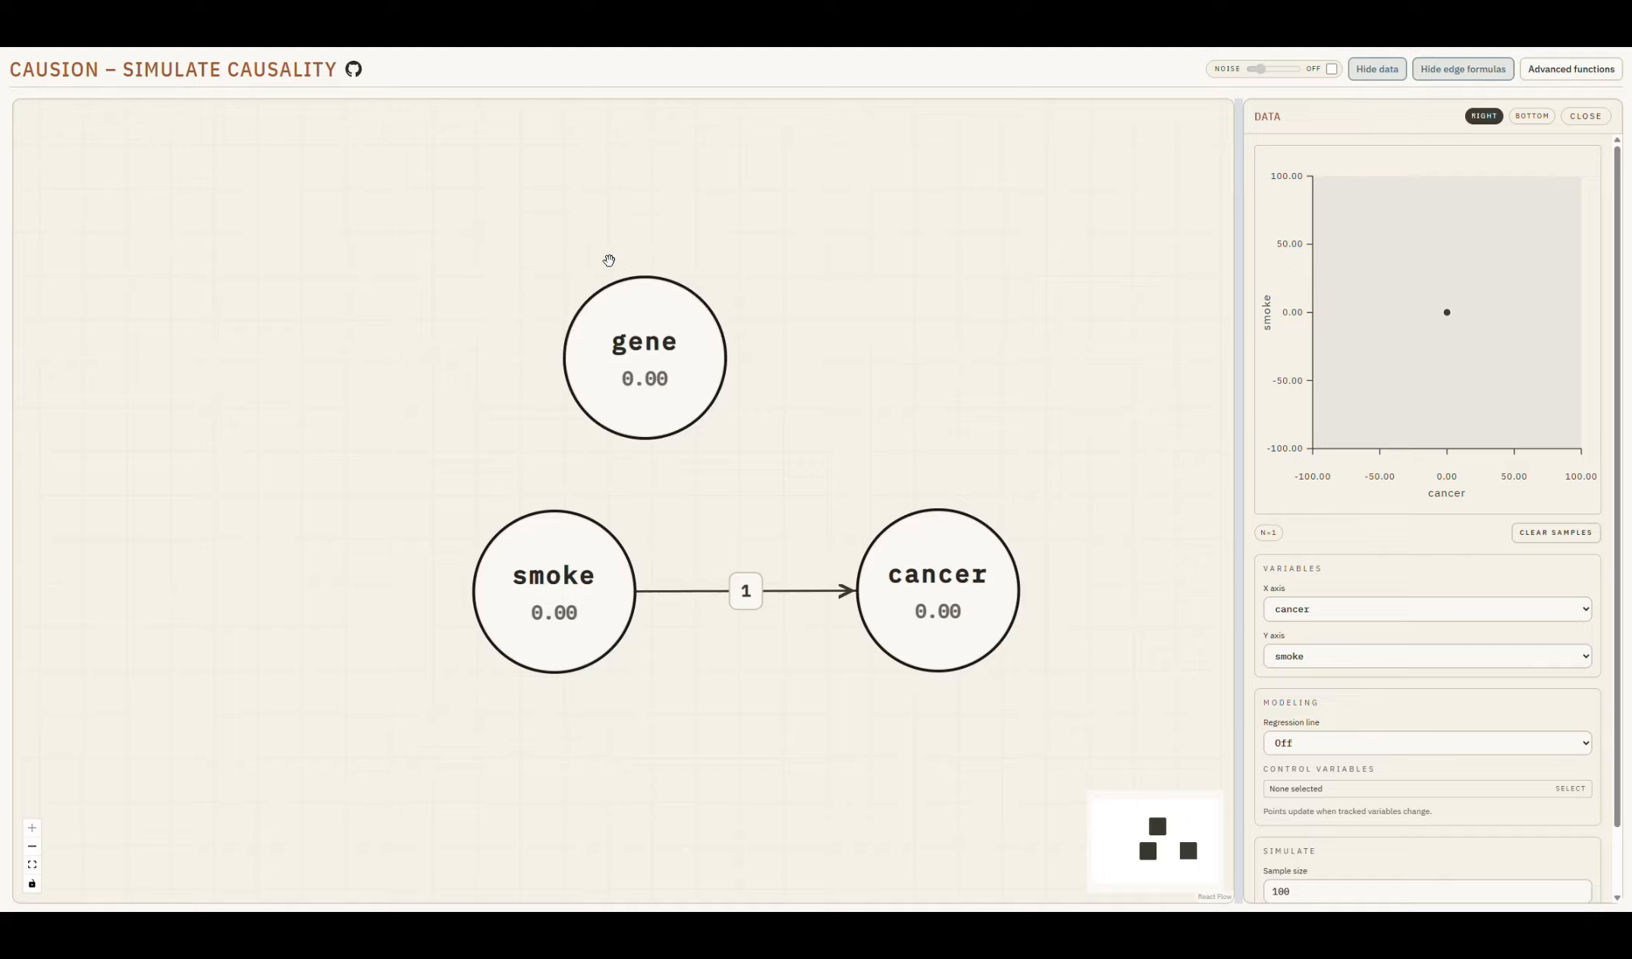
- Connect gene to smoke and to cancer with directed edges, and align the gene node directly above smoke
{"action": "left_click_drag", "start_coordinate": [536, 382], "coordinate": [547, 525]}
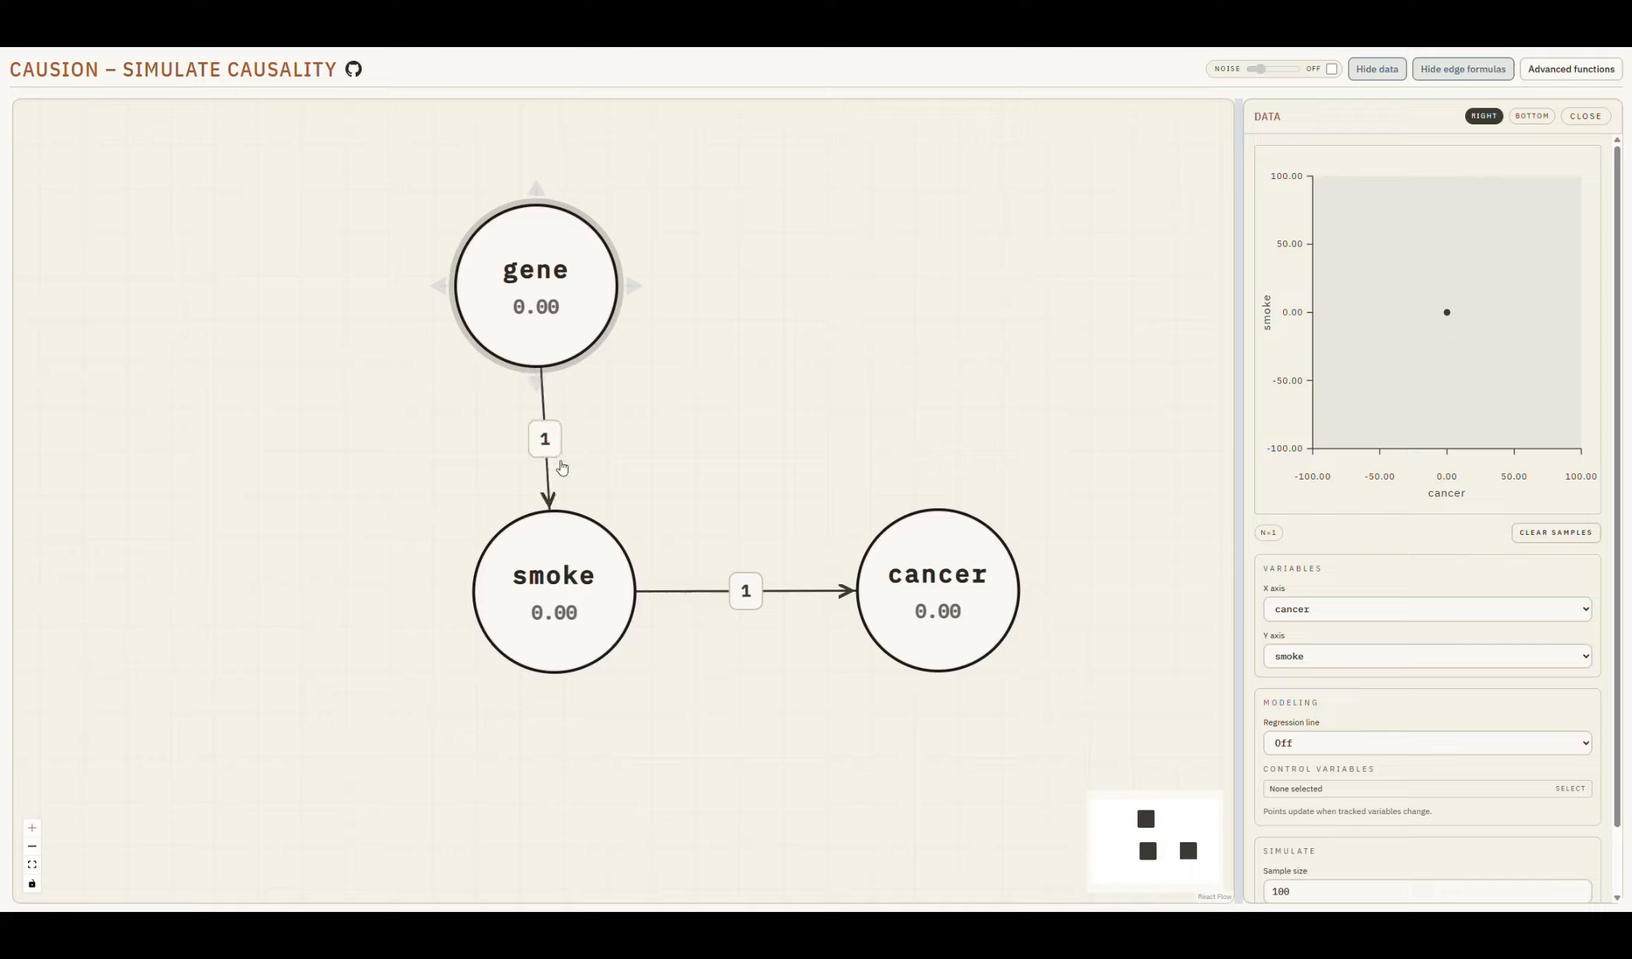
{"action": "left_click", "coordinate": [629, 295]}
{"action": "left_click_drag", "start_coordinate": [629, 295], "coordinate": [908, 541]}
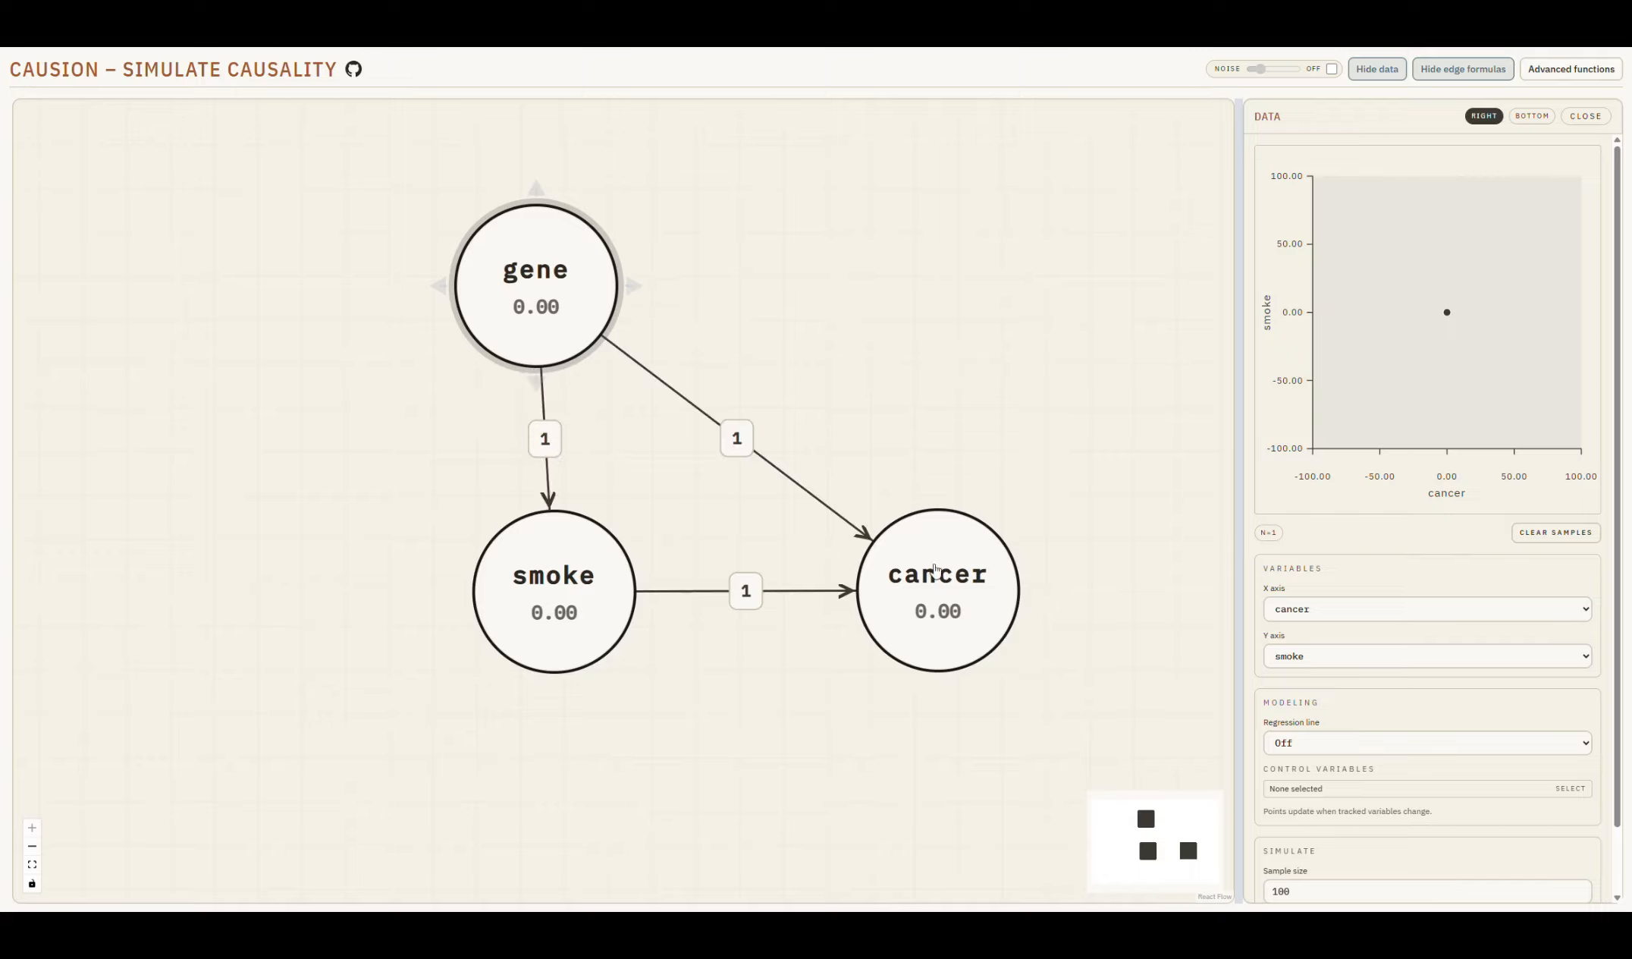
{"action": "left_click_drag", "start_coordinate": [552, 290], "coordinate": [570, 290]}
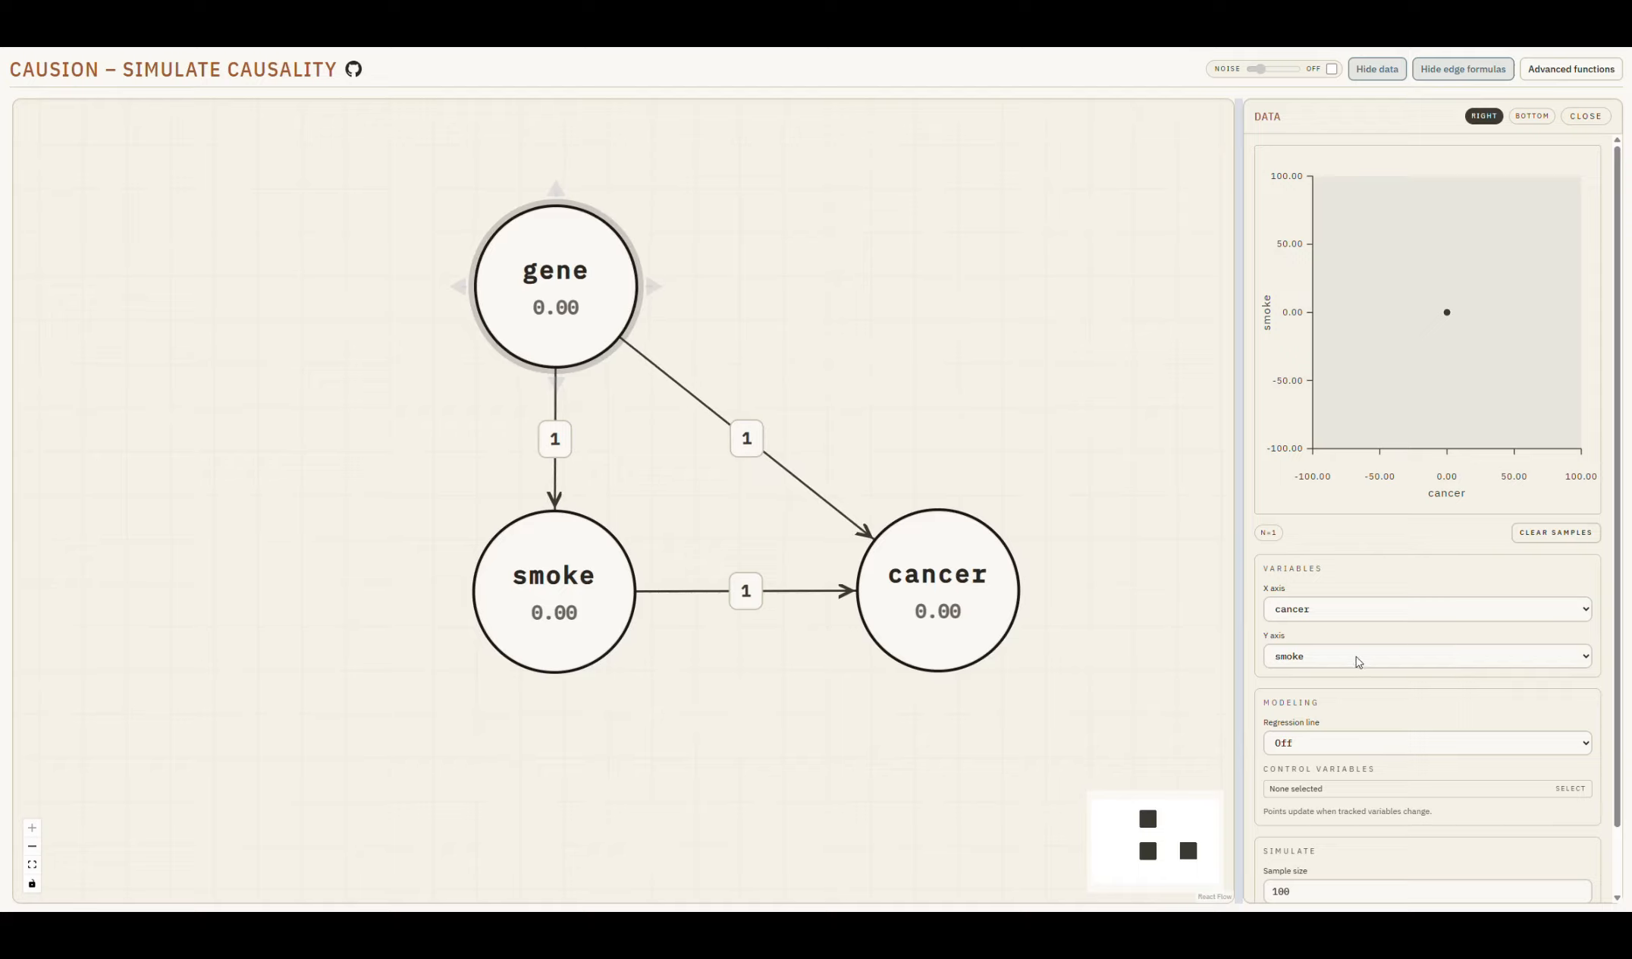
- Try gene as the scatter plot's X axis variable, and settle on smoke
{"action": "left_click", "coordinate": [1365, 609]}
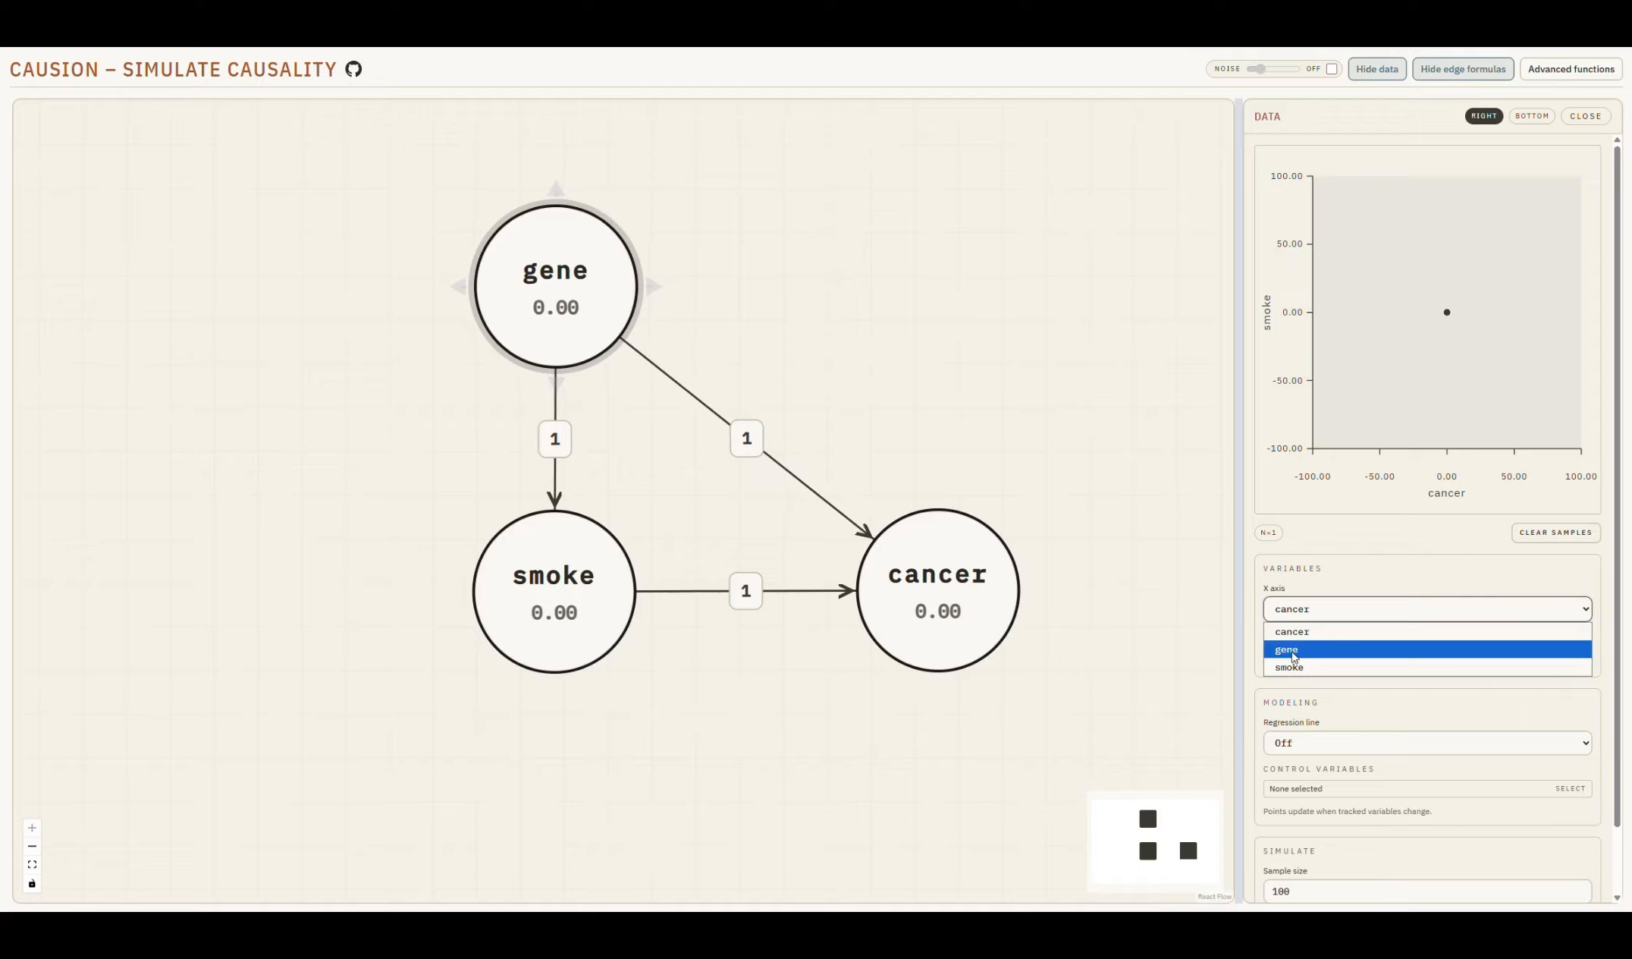
{"action": "left_click", "coordinate": [1324, 567]}
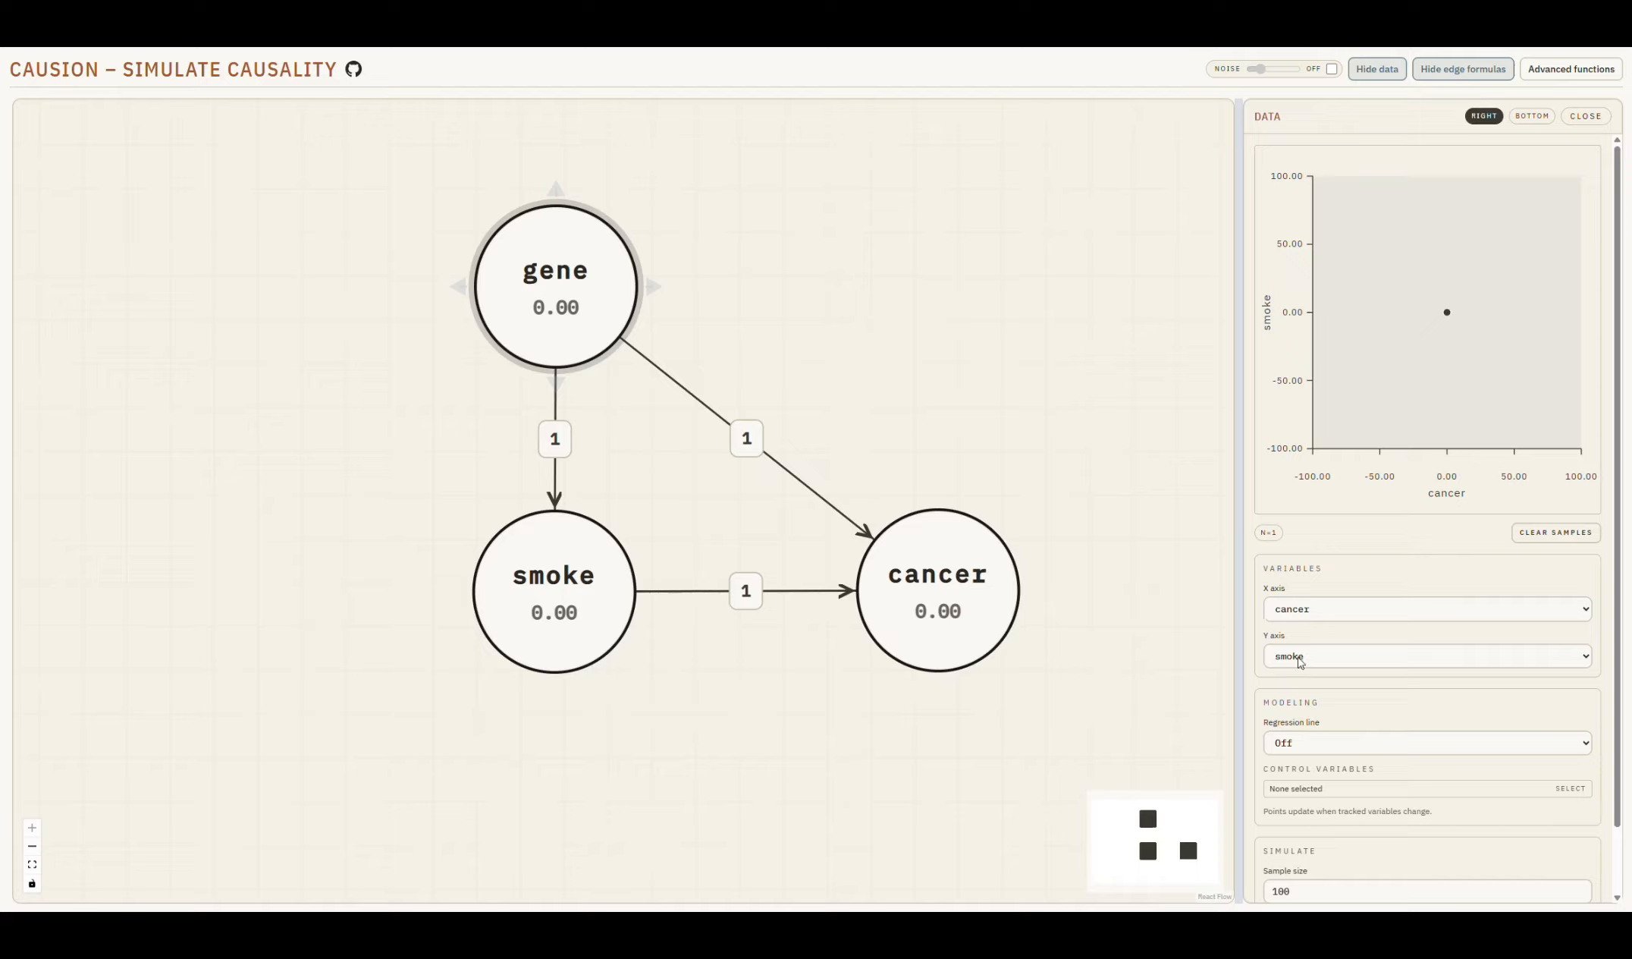
{"action": "left_click", "coordinate": [1304, 608]}
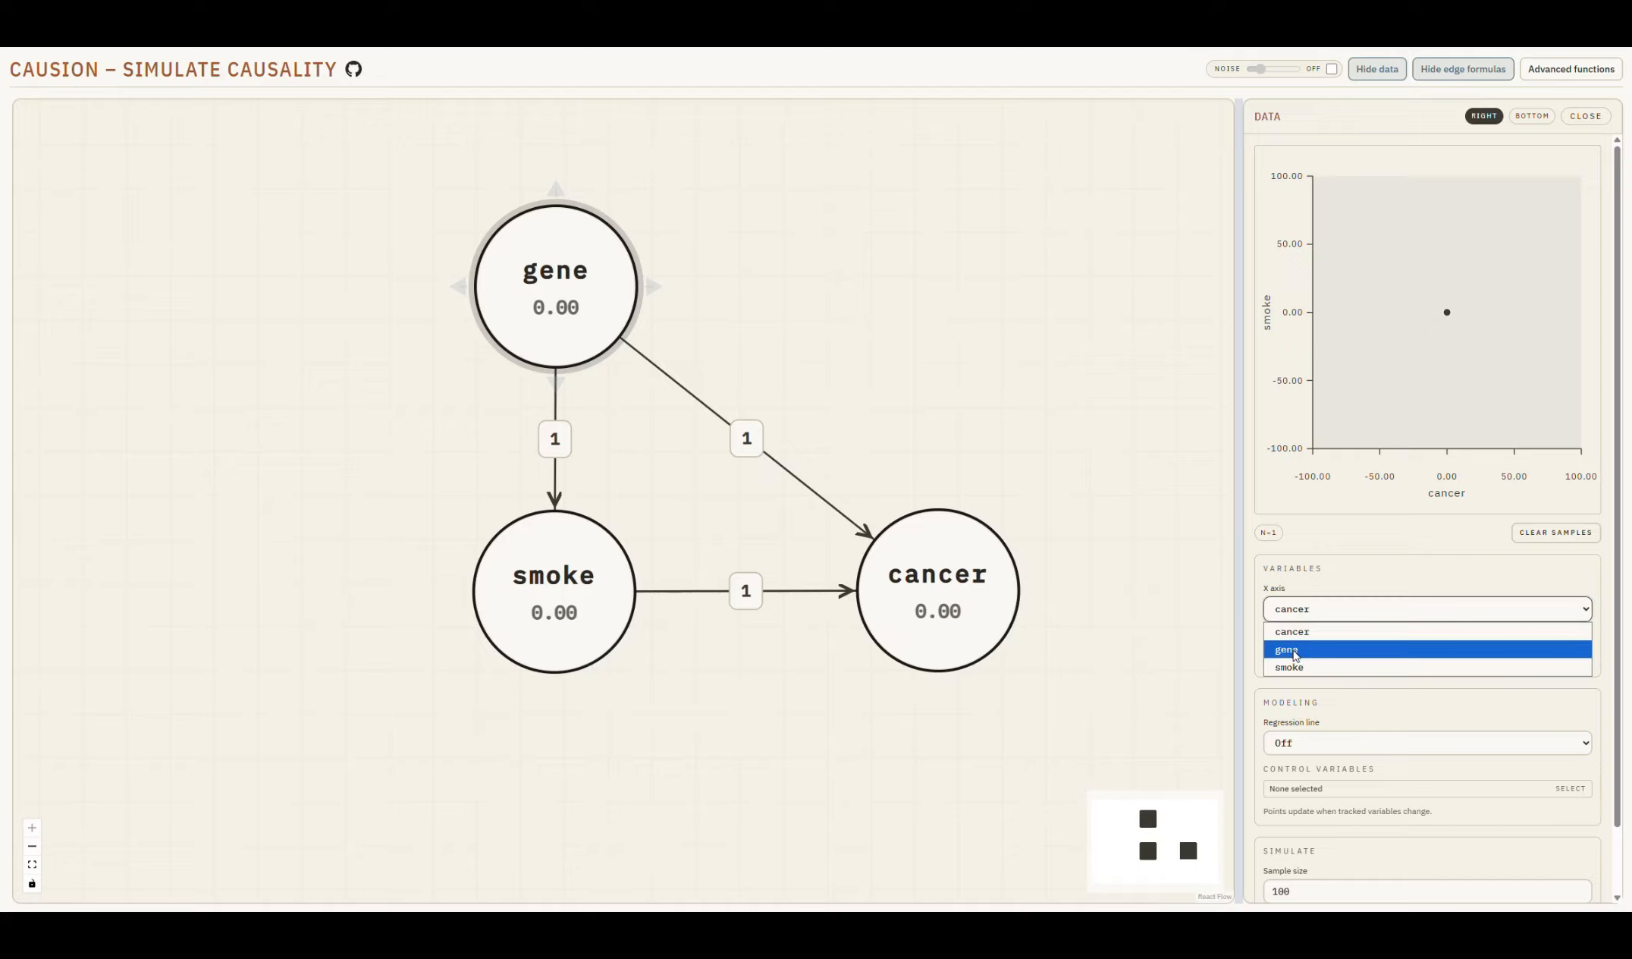
{"action": "left_click", "coordinate": [1299, 645]}
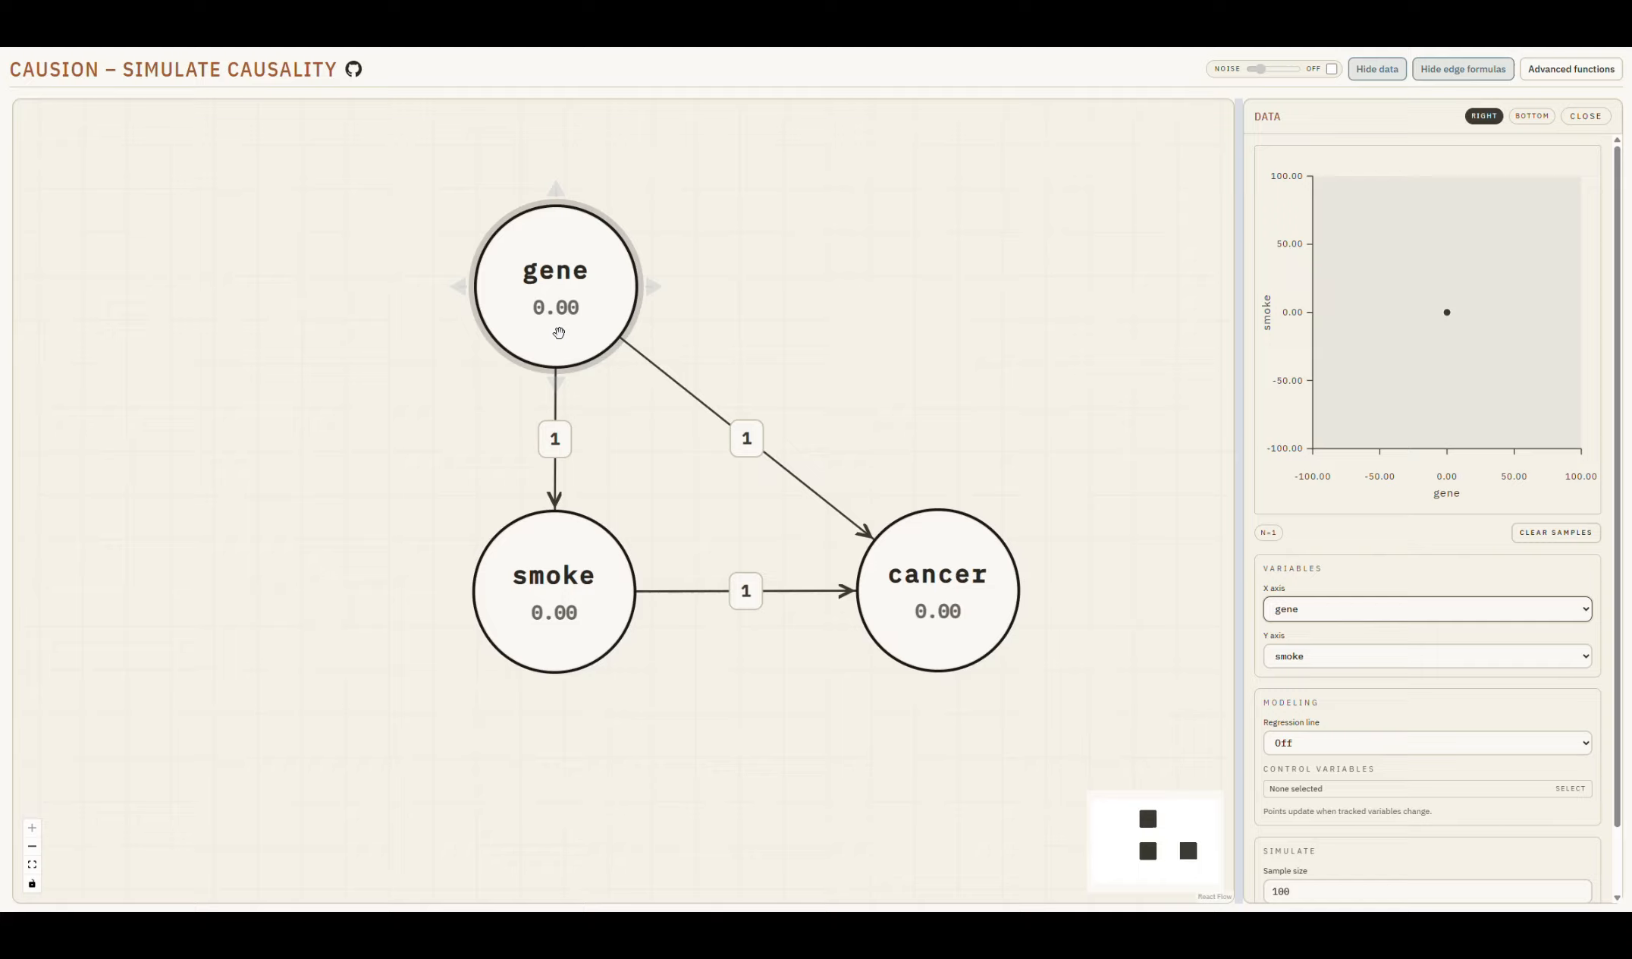
{"action": "left_click", "coordinate": [1306, 615]}
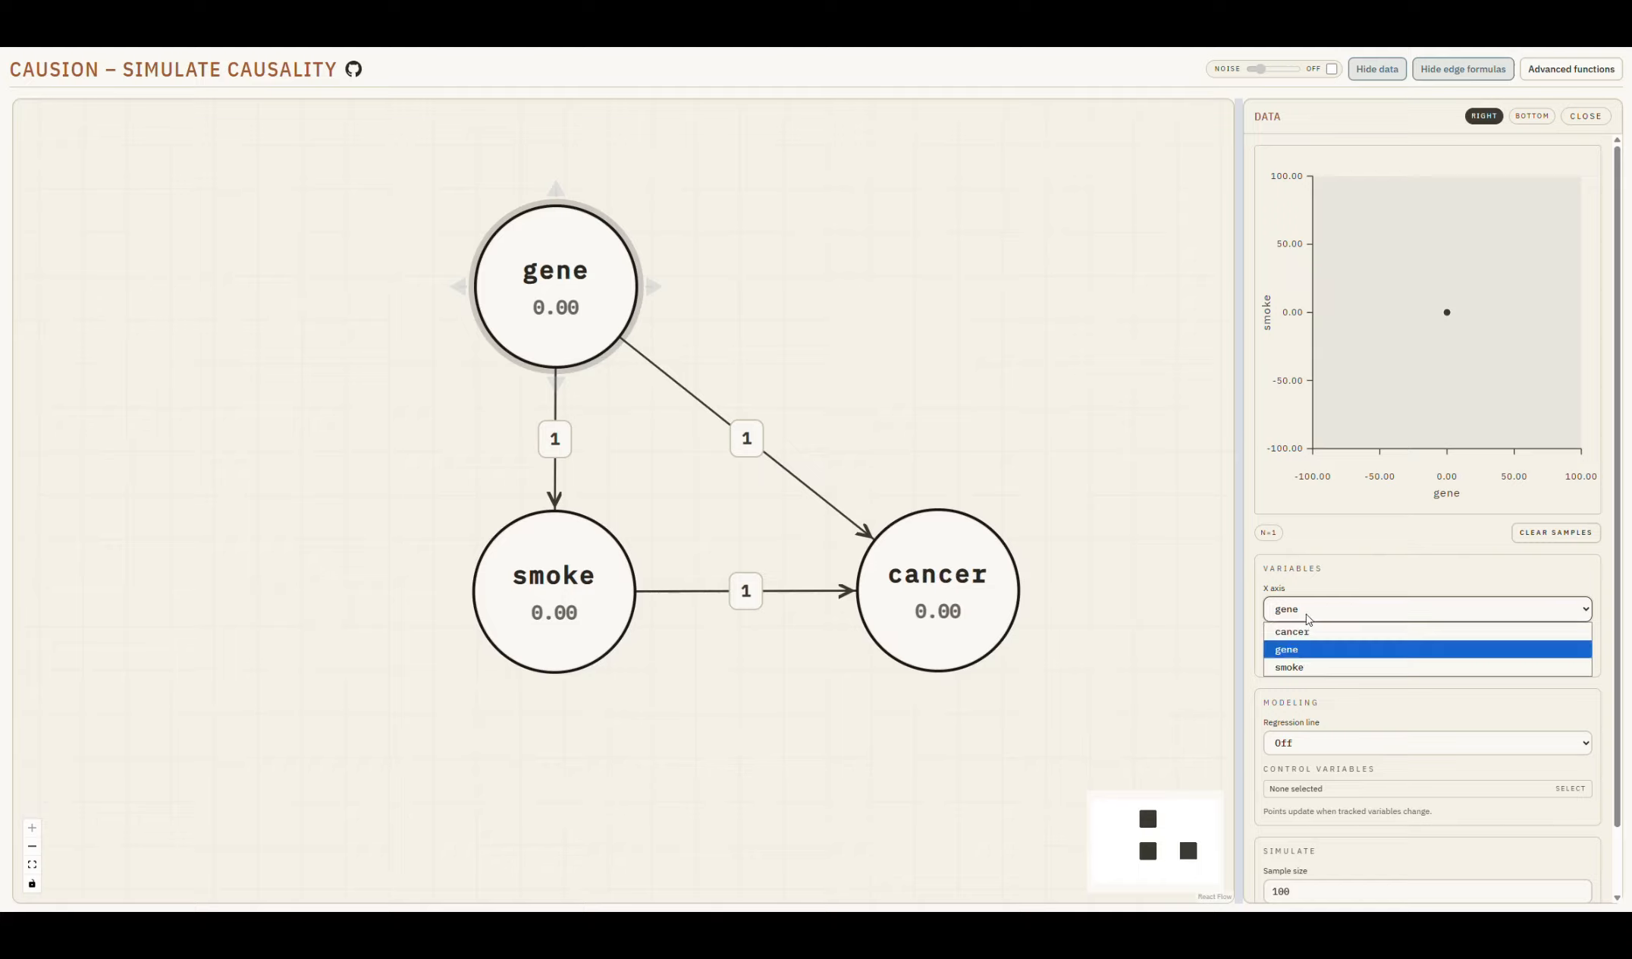
{"action": "left_click", "coordinate": [1289, 666]}
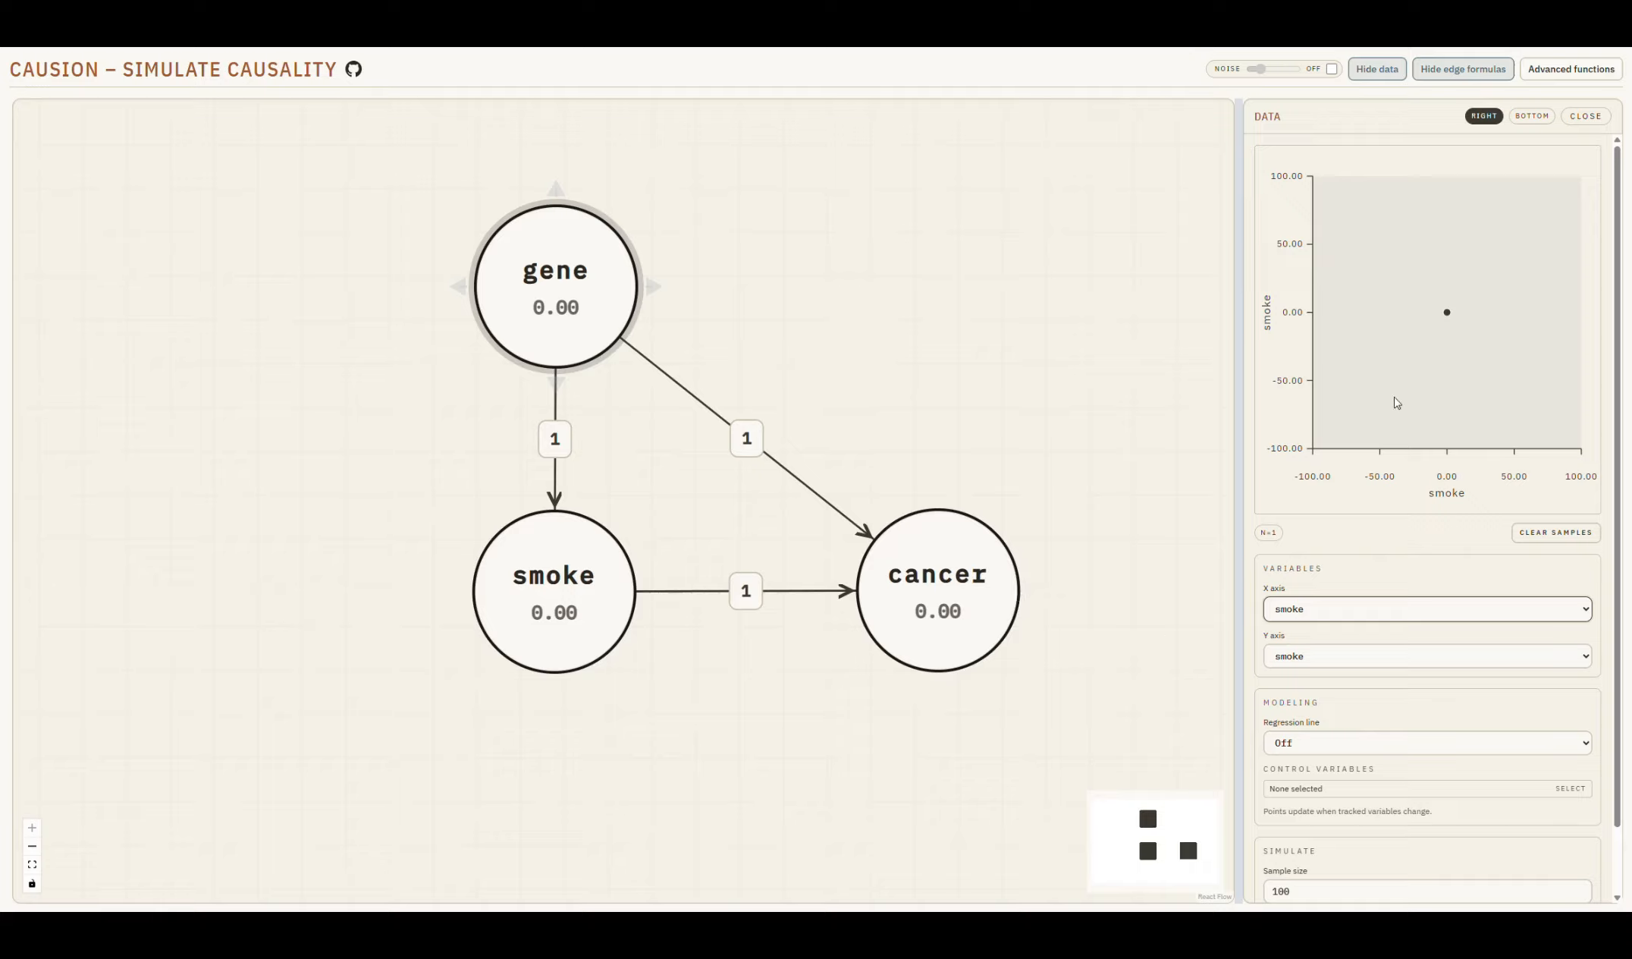
- Simulate the smoke node with automatic playback and uniform random draws, stop it and clear the collected samples
{"action": "left_click_drag", "start_coordinate": [564, 609], "coordinate": [556, 614]}
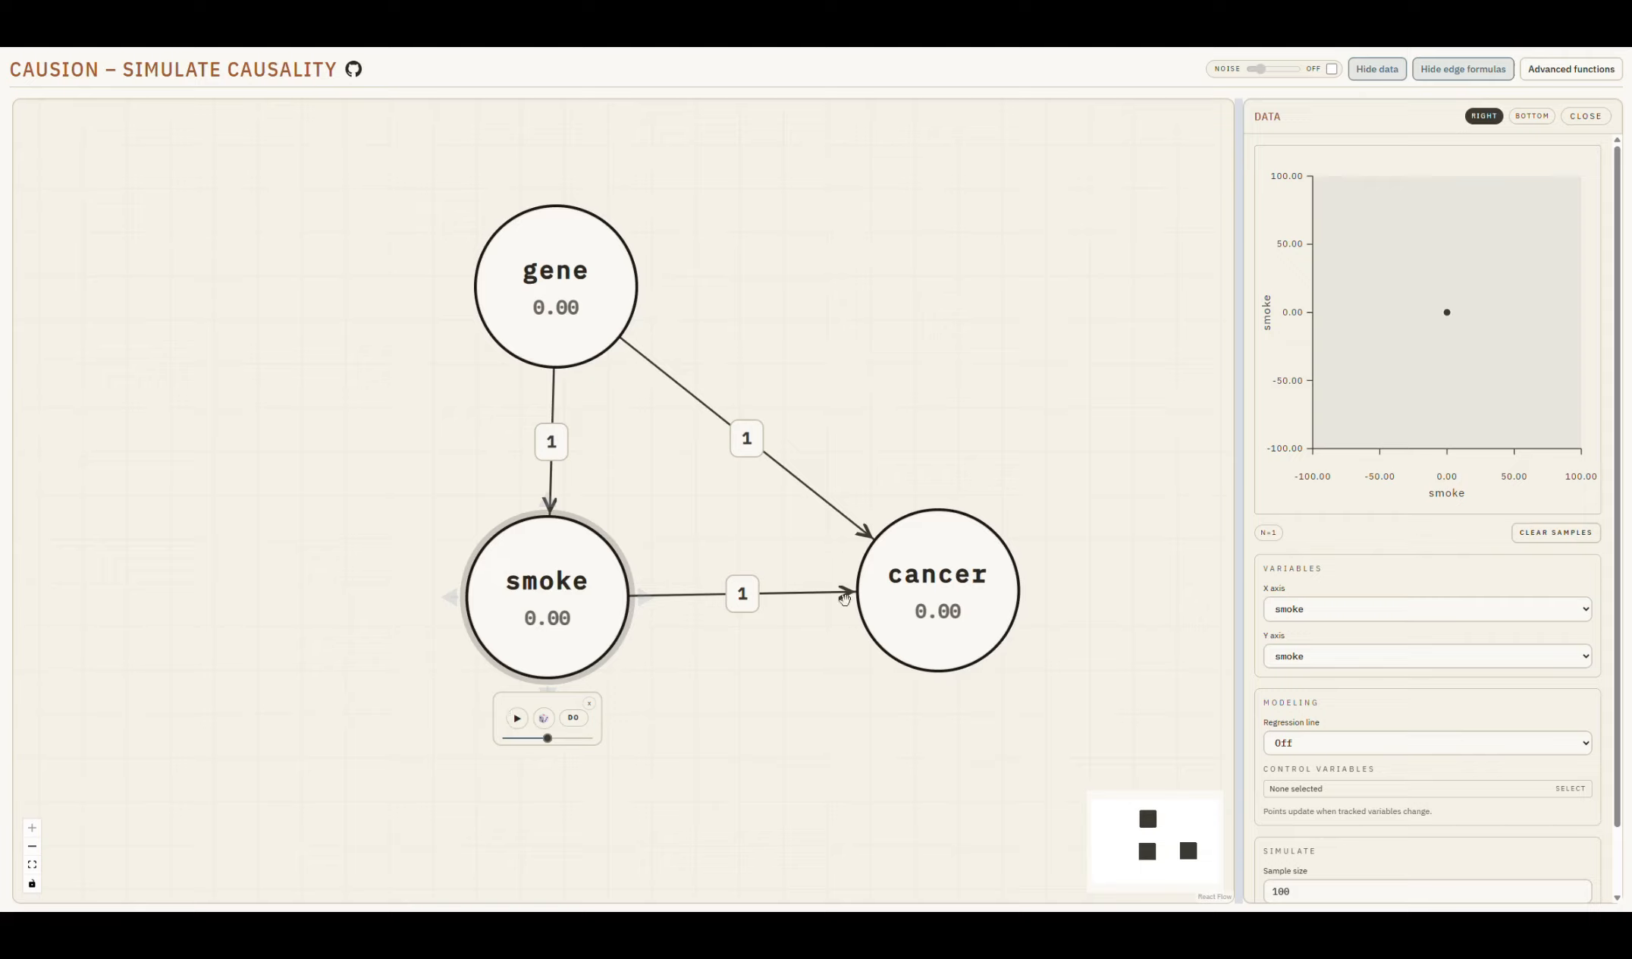
{"action": "left_click", "coordinate": [517, 719]}
{"action": "left_click", "coordinate": [518, 719]}
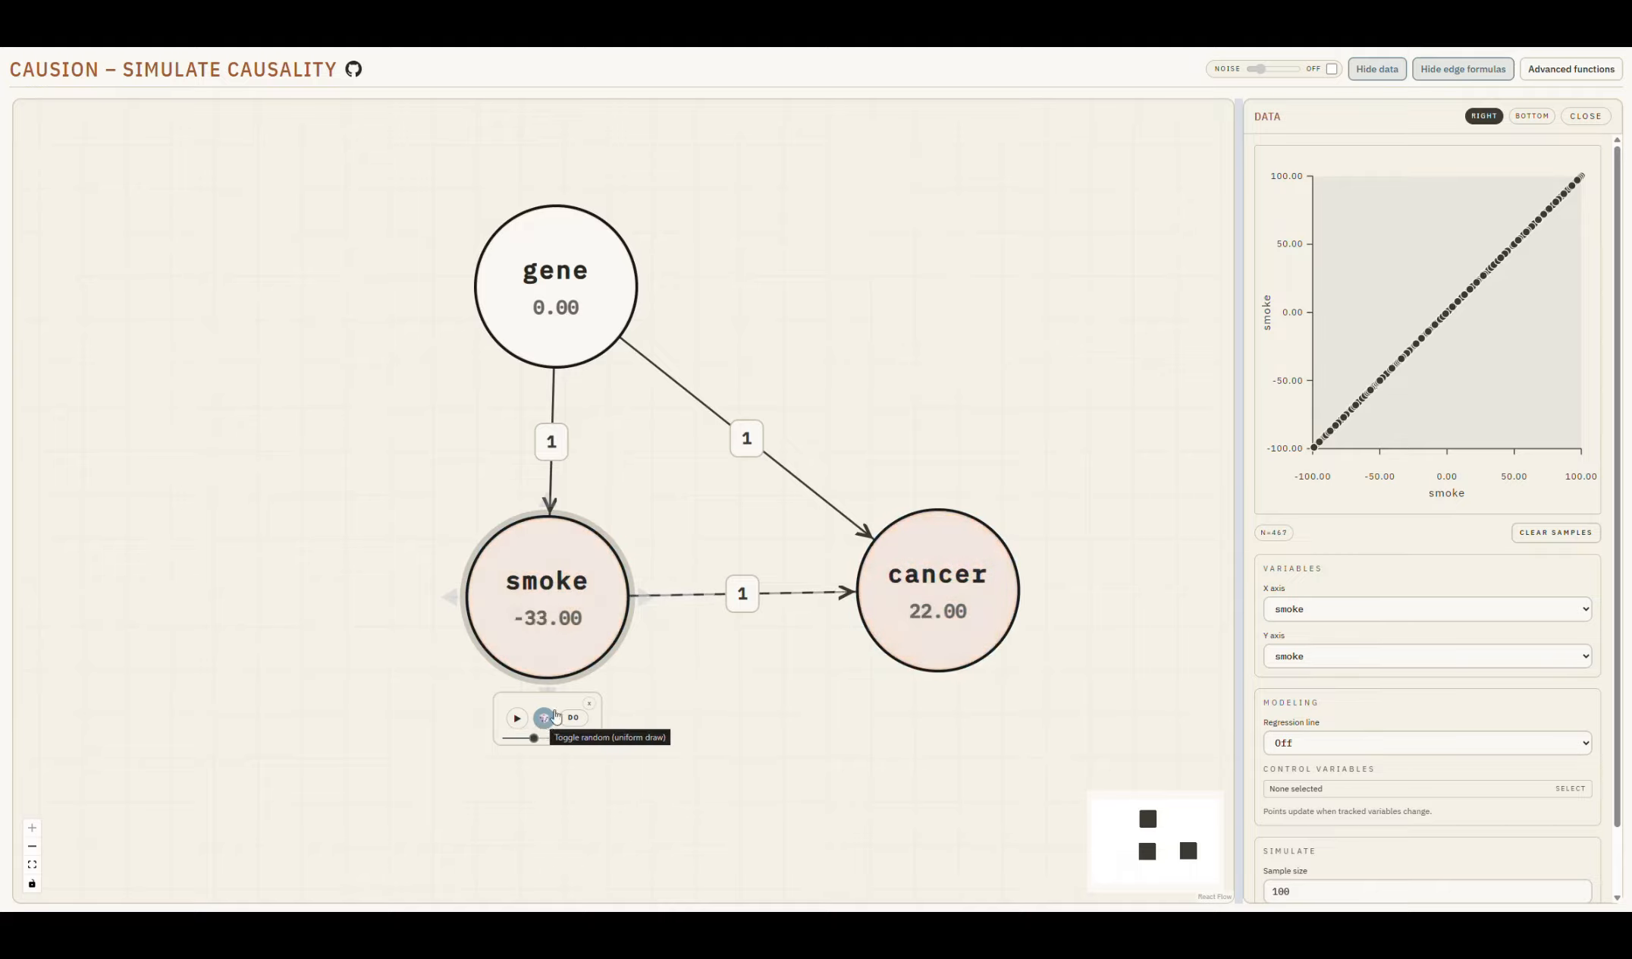
{"action": "left_click", "coordinate": [555, 713]}
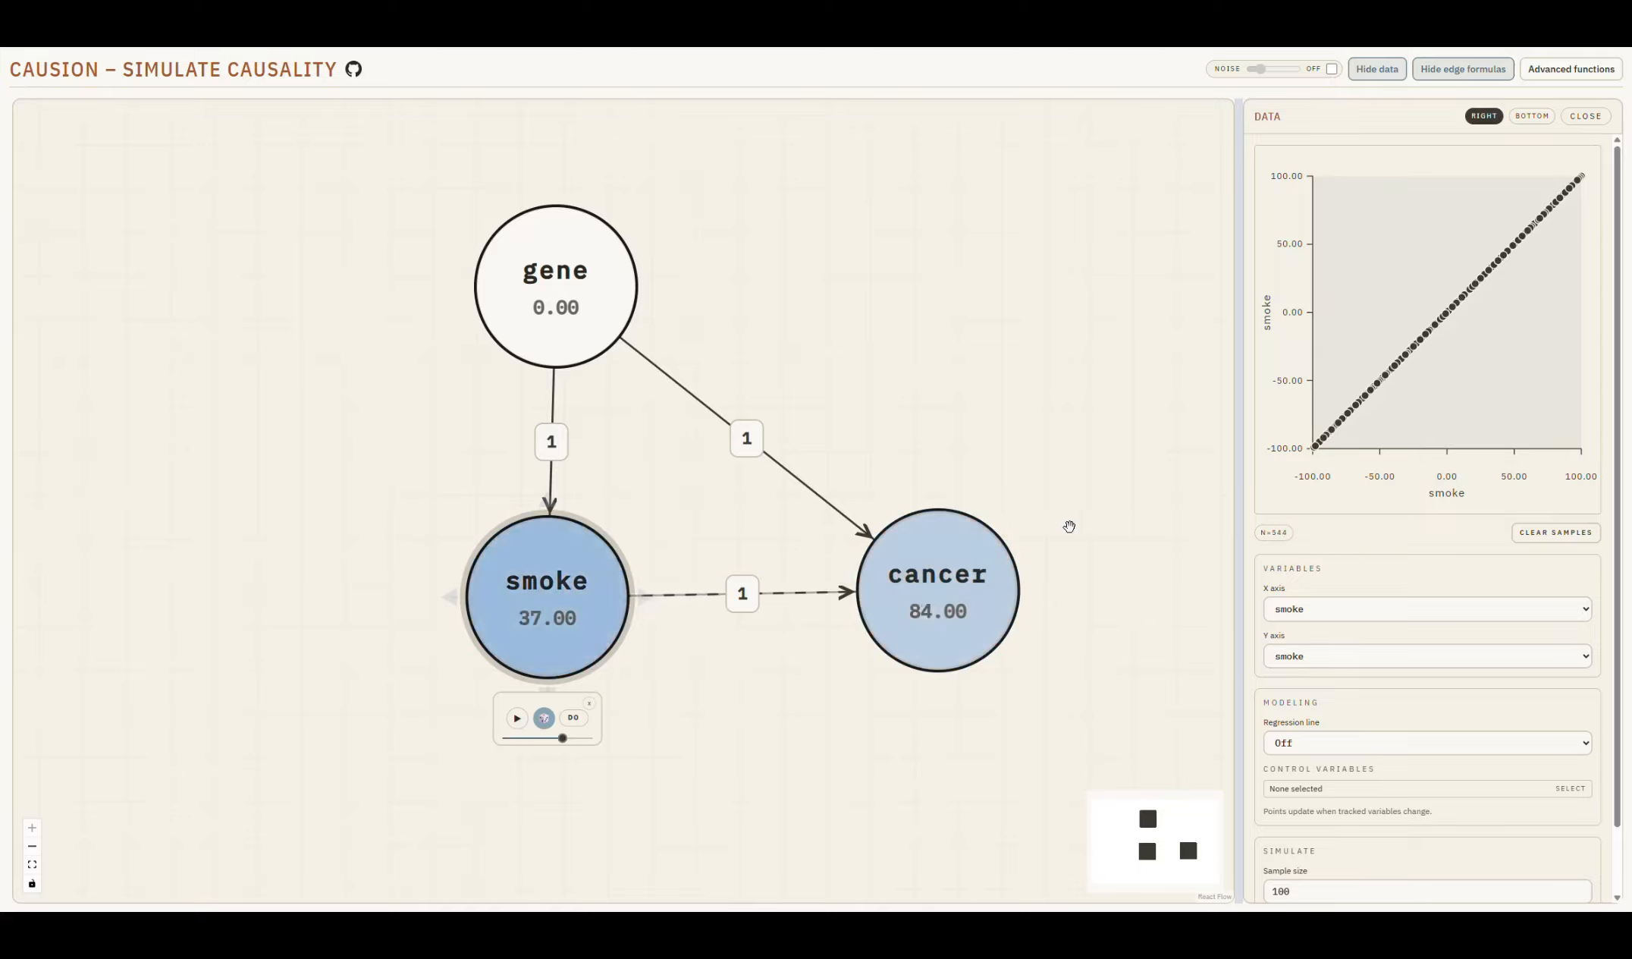
{"action": "left_click", "coordinate": [544, 717]}
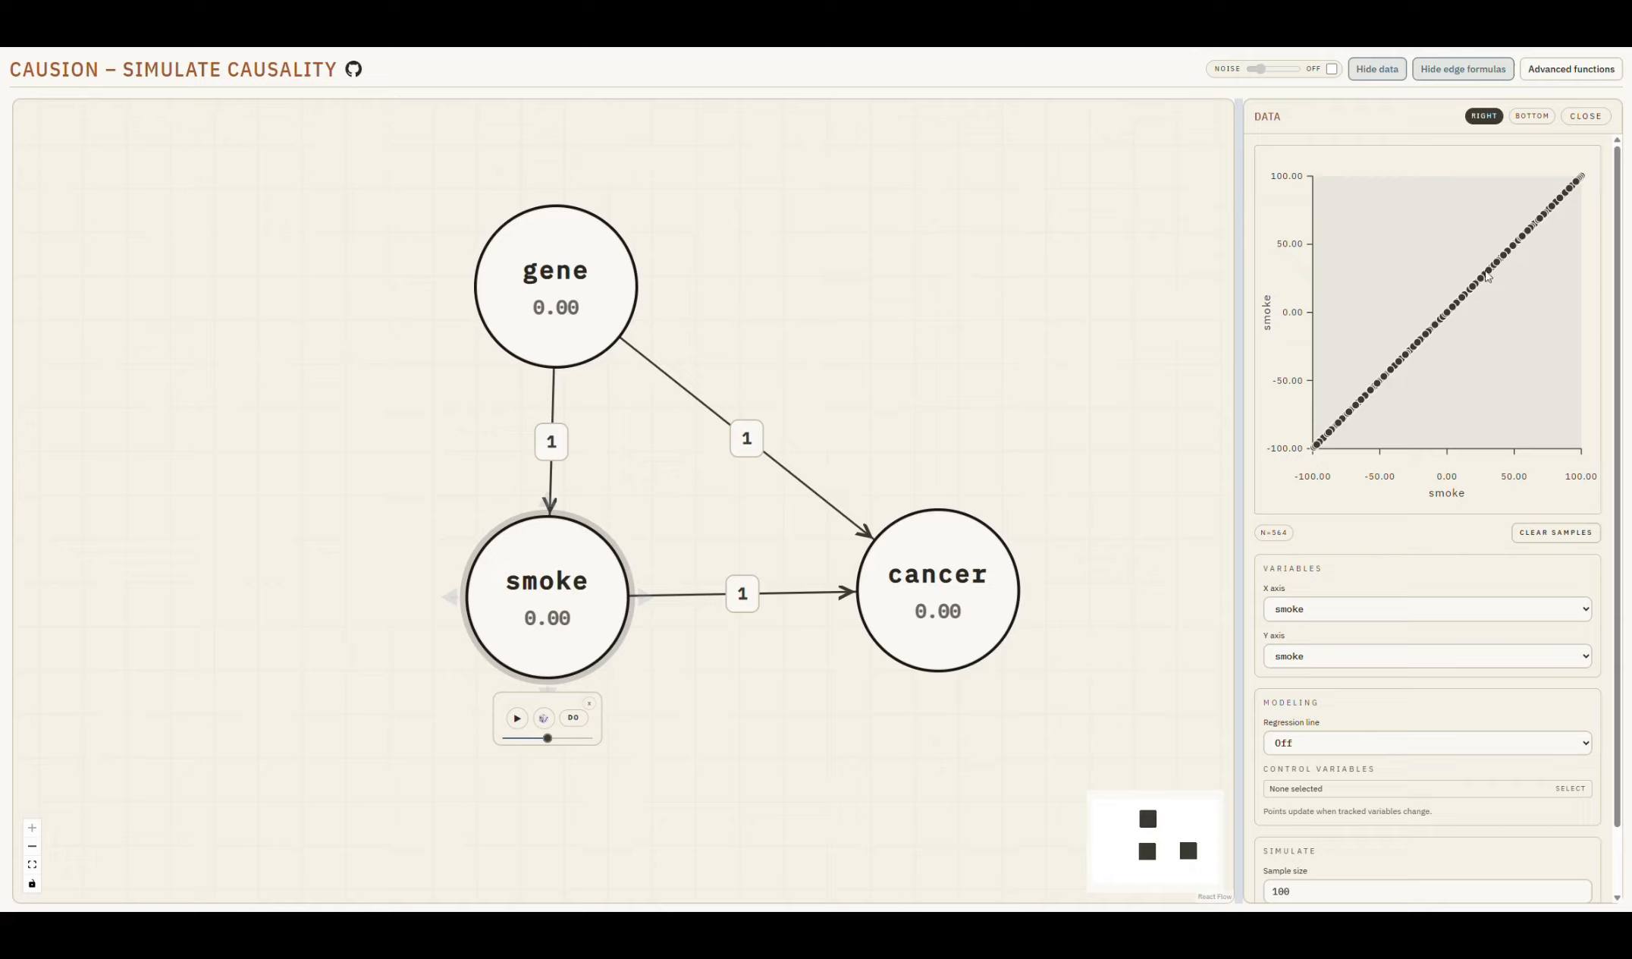
{"action": "left_click", "coordinate": [1559, 531]}
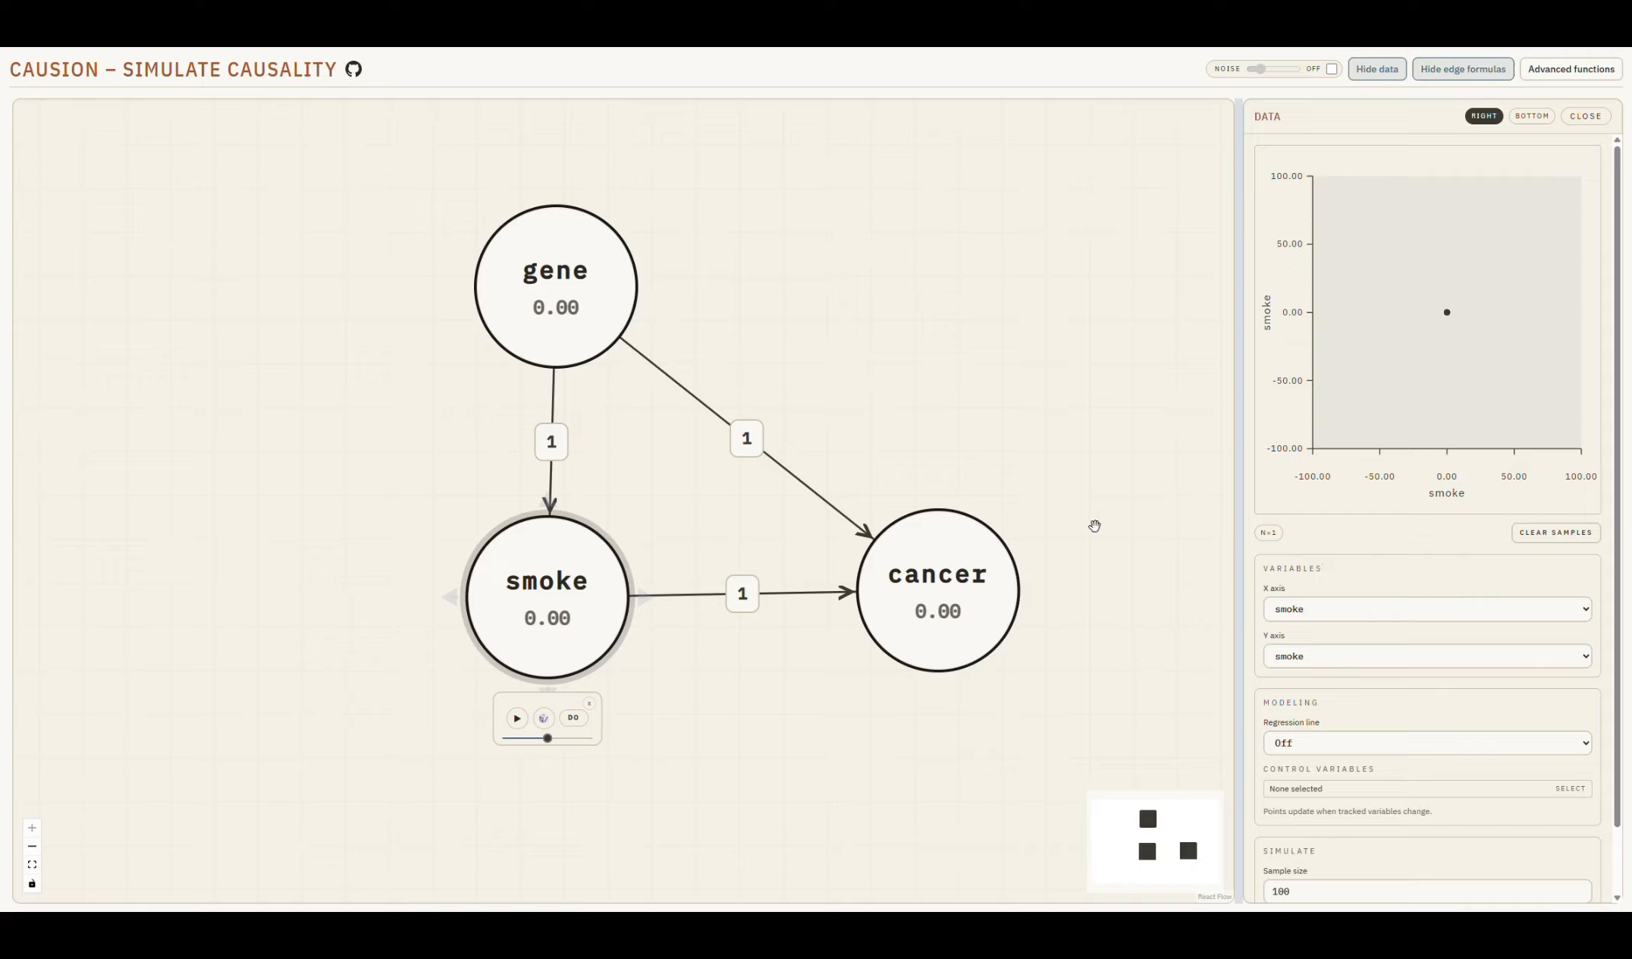
- Set the plot's Y axis to cancer and enable noise, toggling it to compare the graph with and without noise nodes
{"action": "left_click", "coordinate": [1333, 70]}
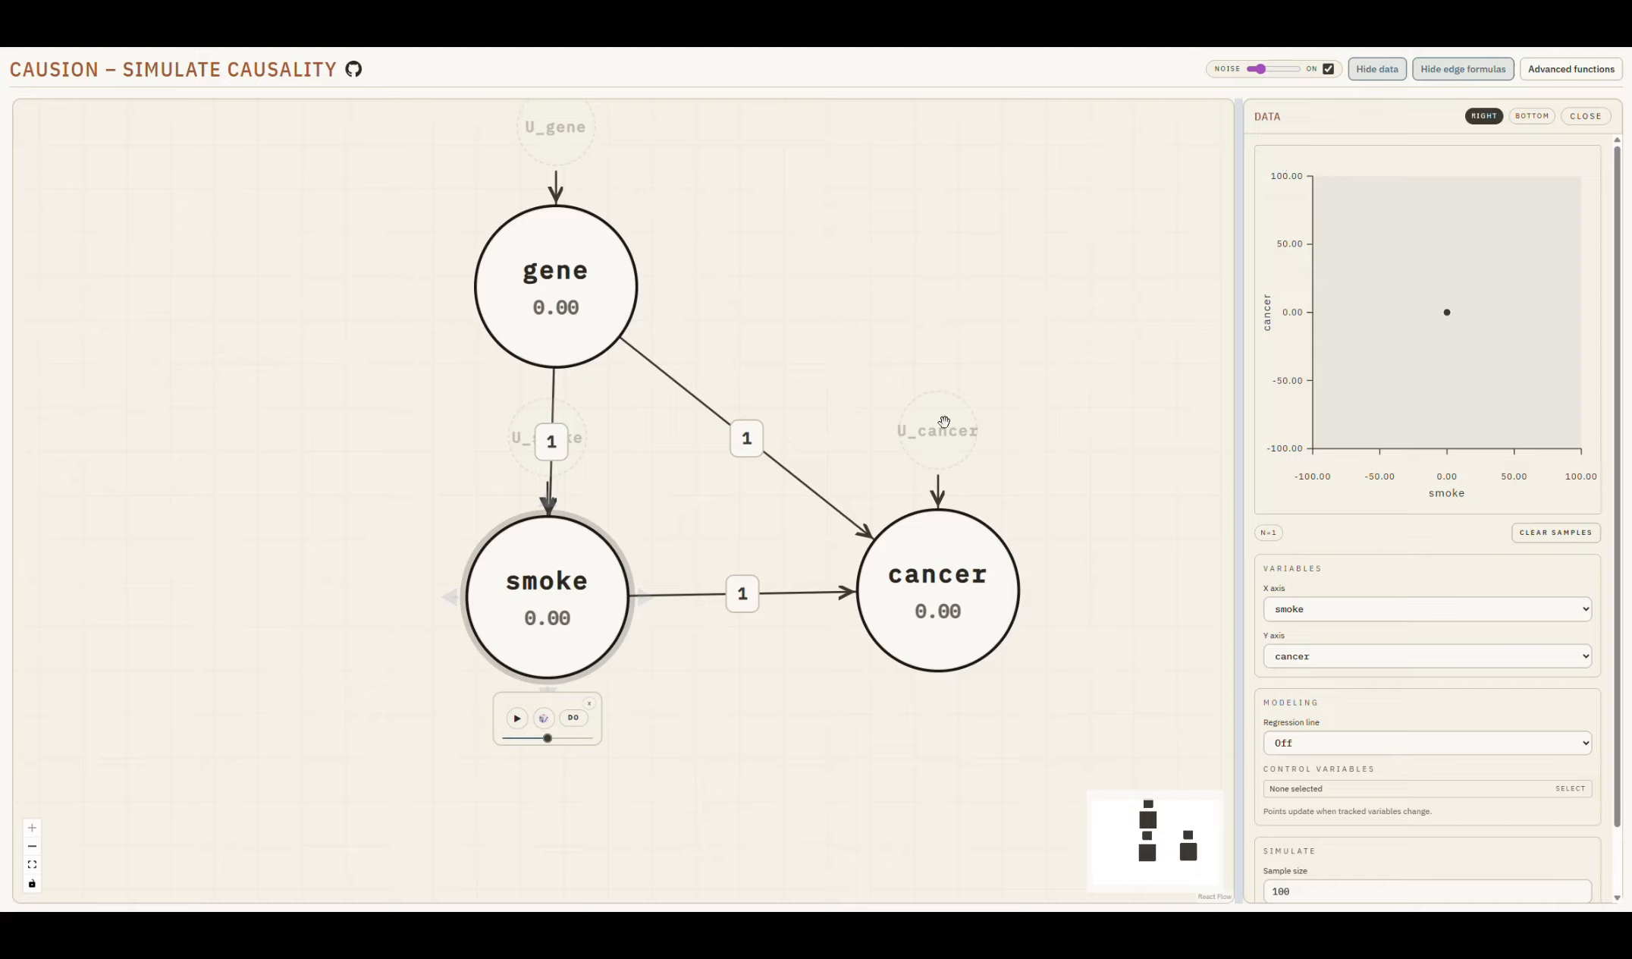
{"action": "left_click_drag", "start_coordinate": [903, 307], "coordinate": [889, 386]}
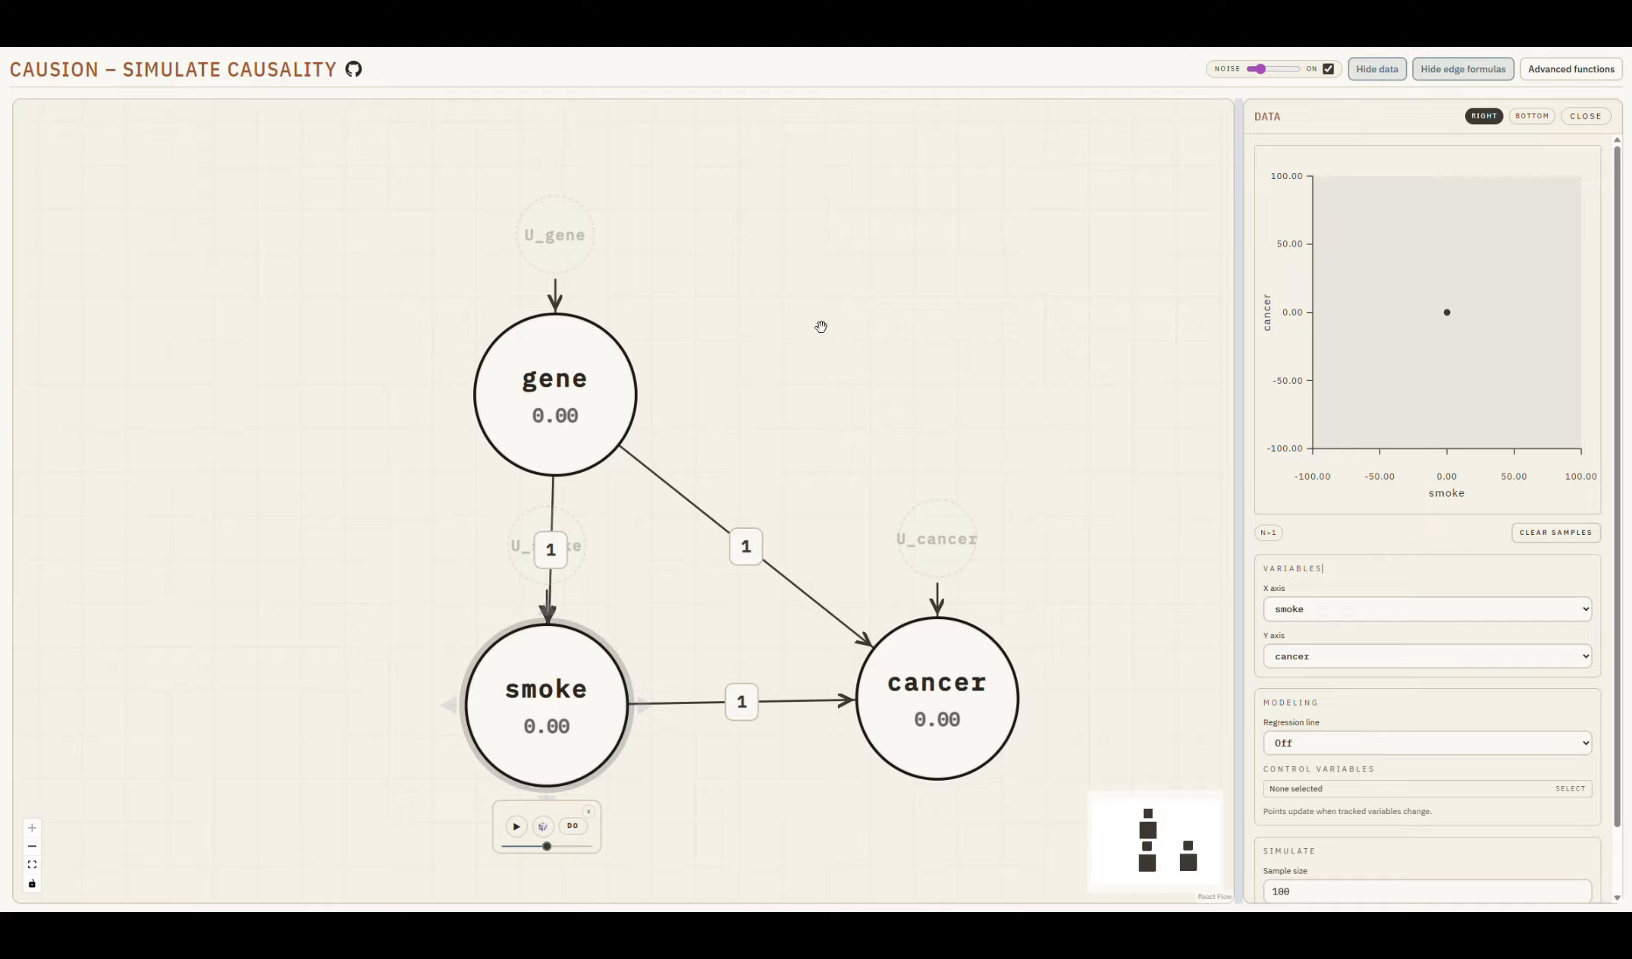
{"action": "left_click_drag", "start_coordinate": [928, 530], "coordinate": [858, 507]}
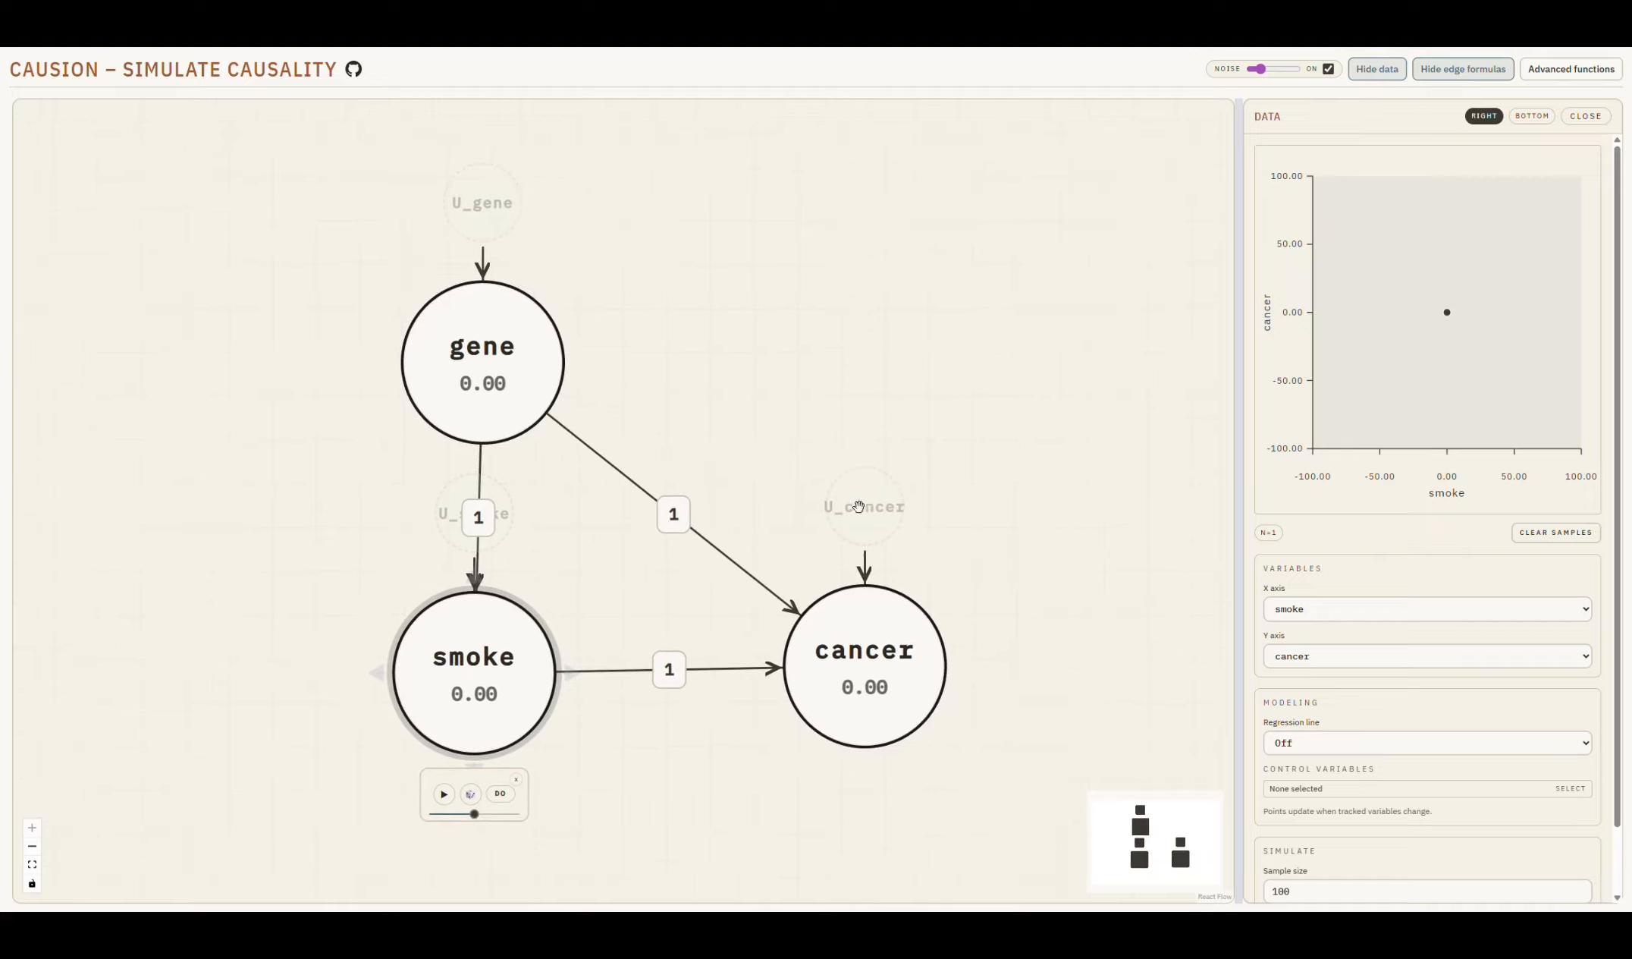
{"action": "left_click_drag", "start_coordinate": [816, 451], "coordinate": [830, 473]}
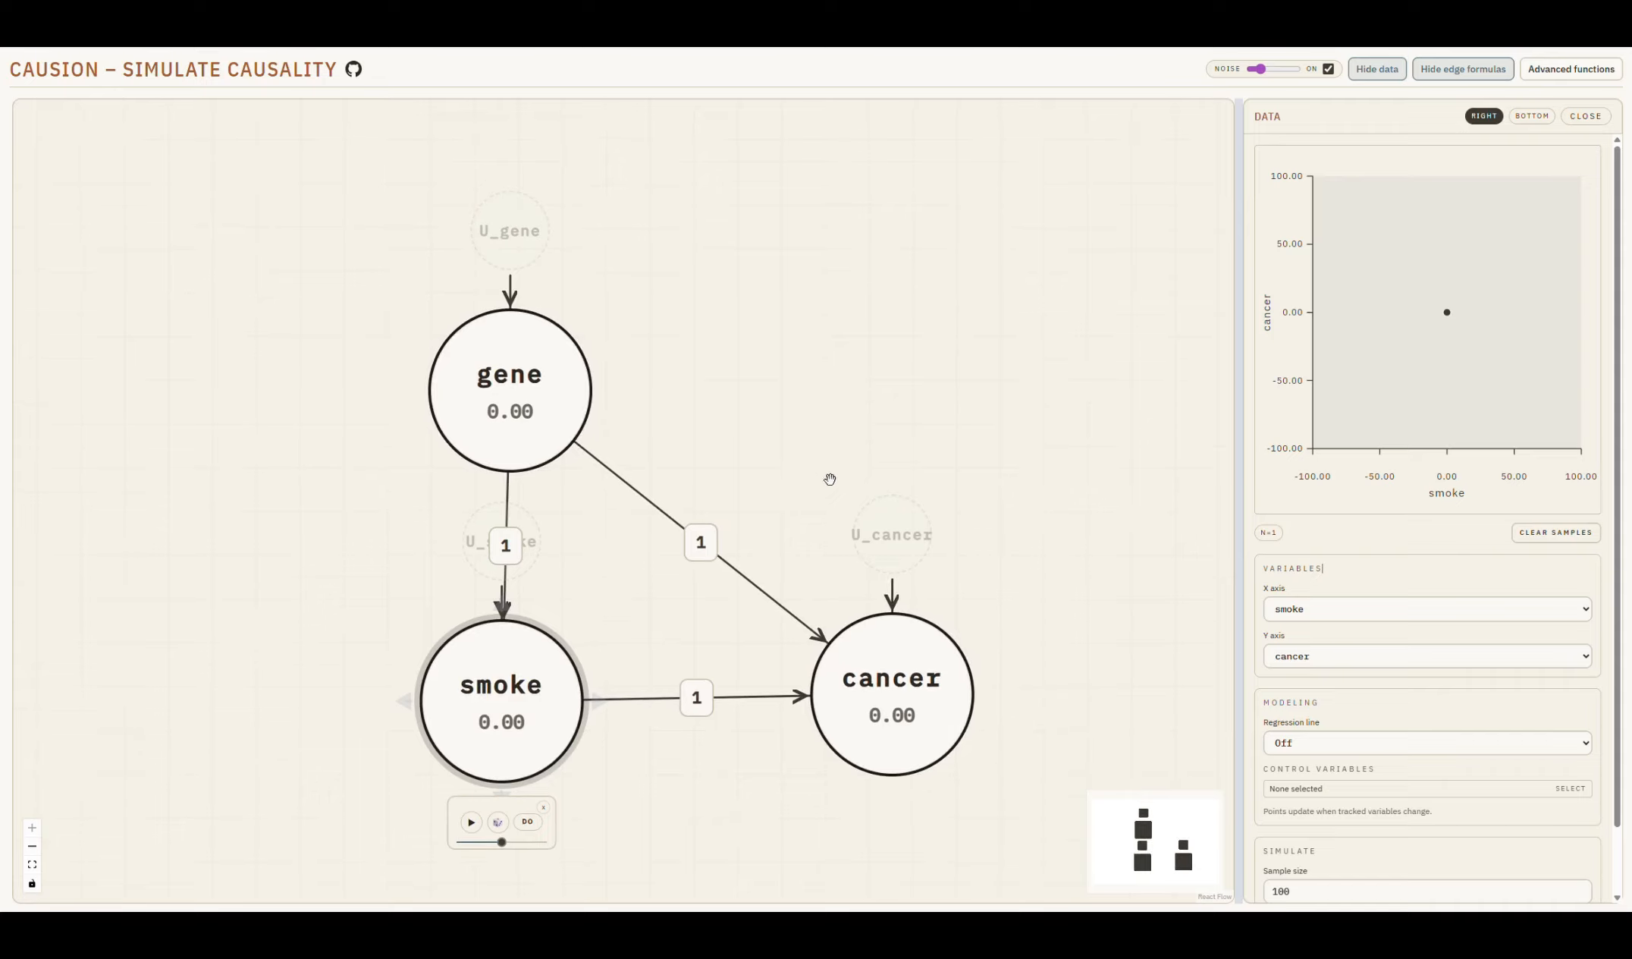
{"action": "left_click", "coordinate": [1327, 68]}
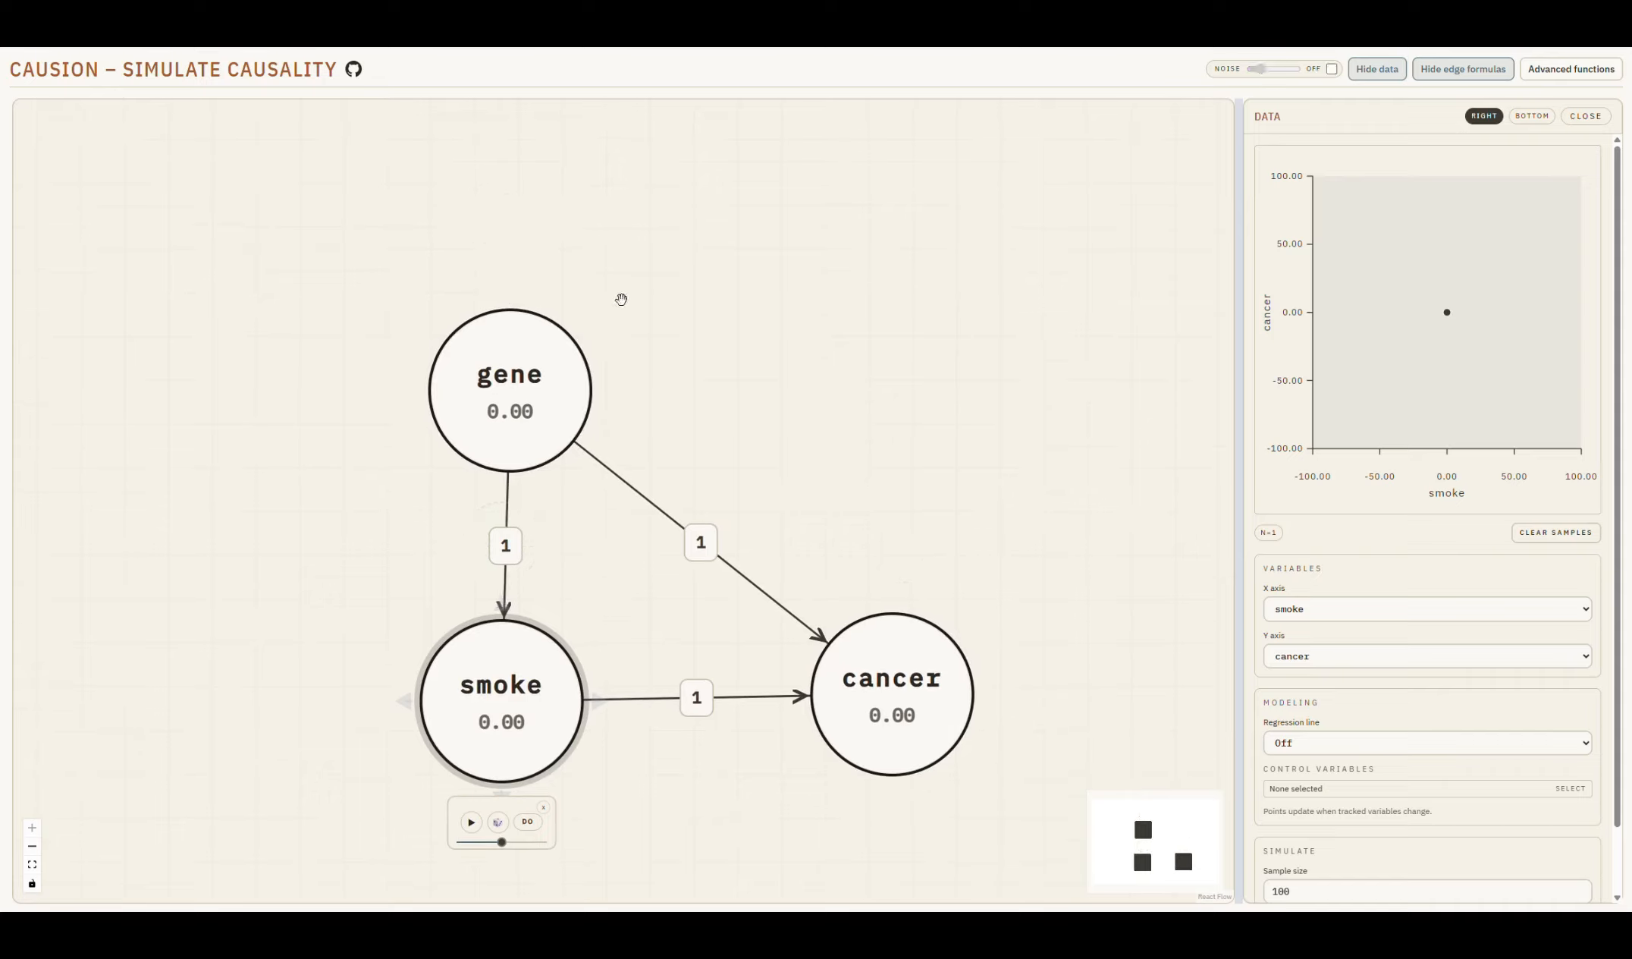
{"action": "left_click", "coordinate": [1332, 70]}
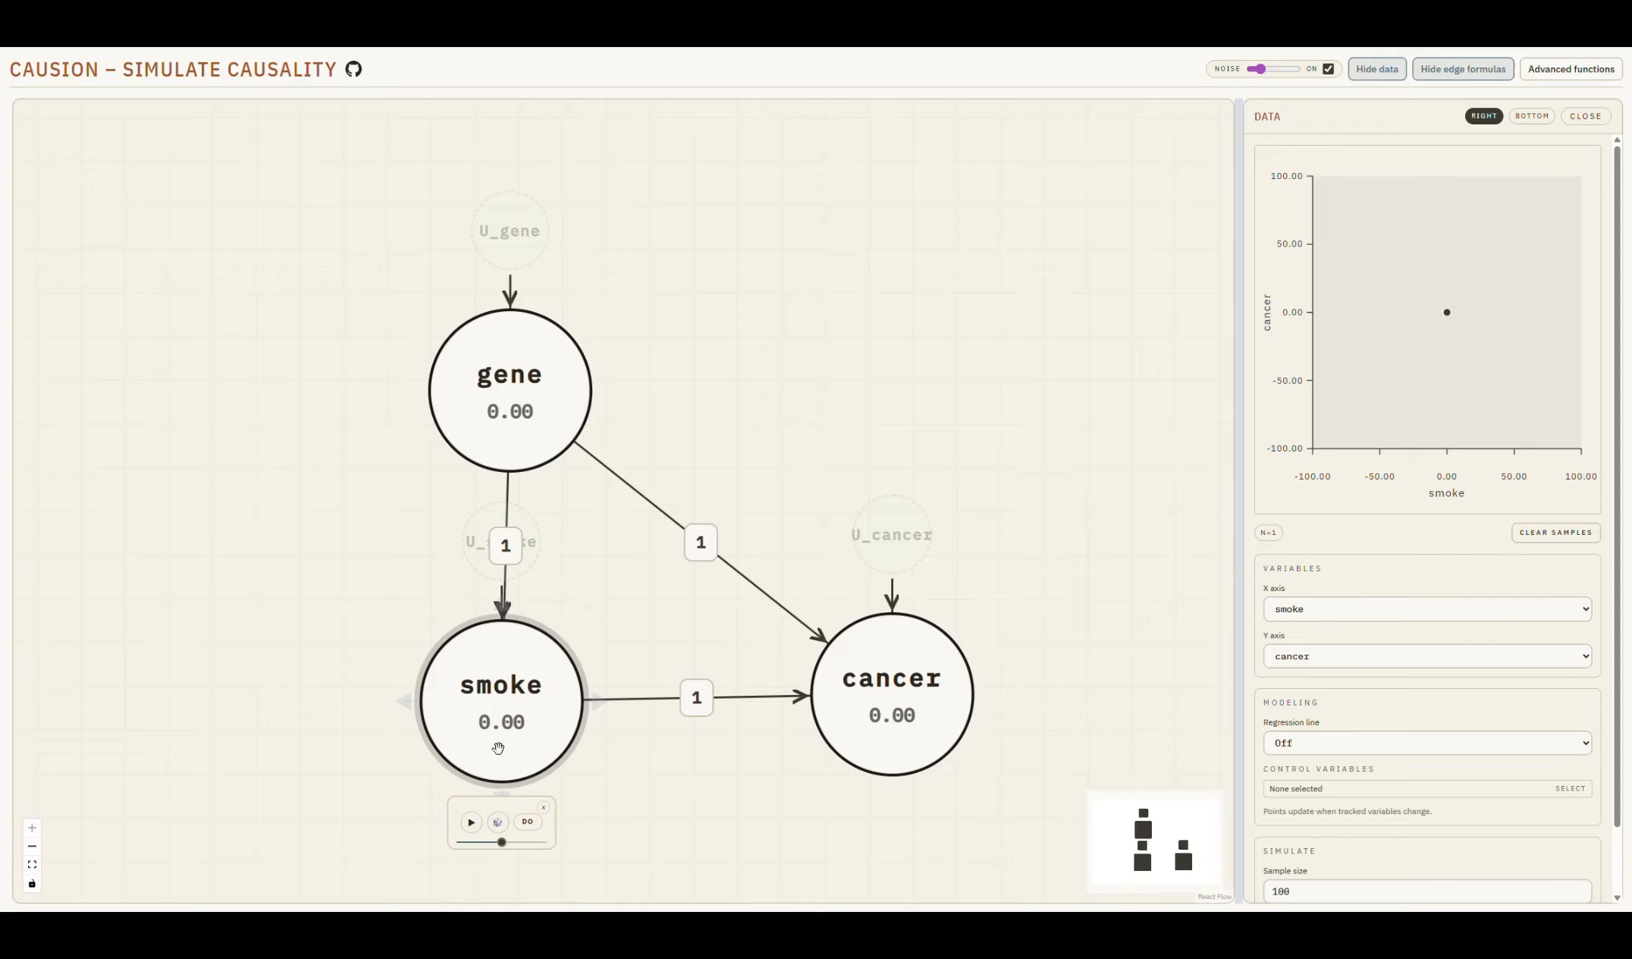
- Start automatic playback of the smoke node, raise the noise to a high level and clear the old samples
{"action": "left_click", "coordinate": [471, 823]}
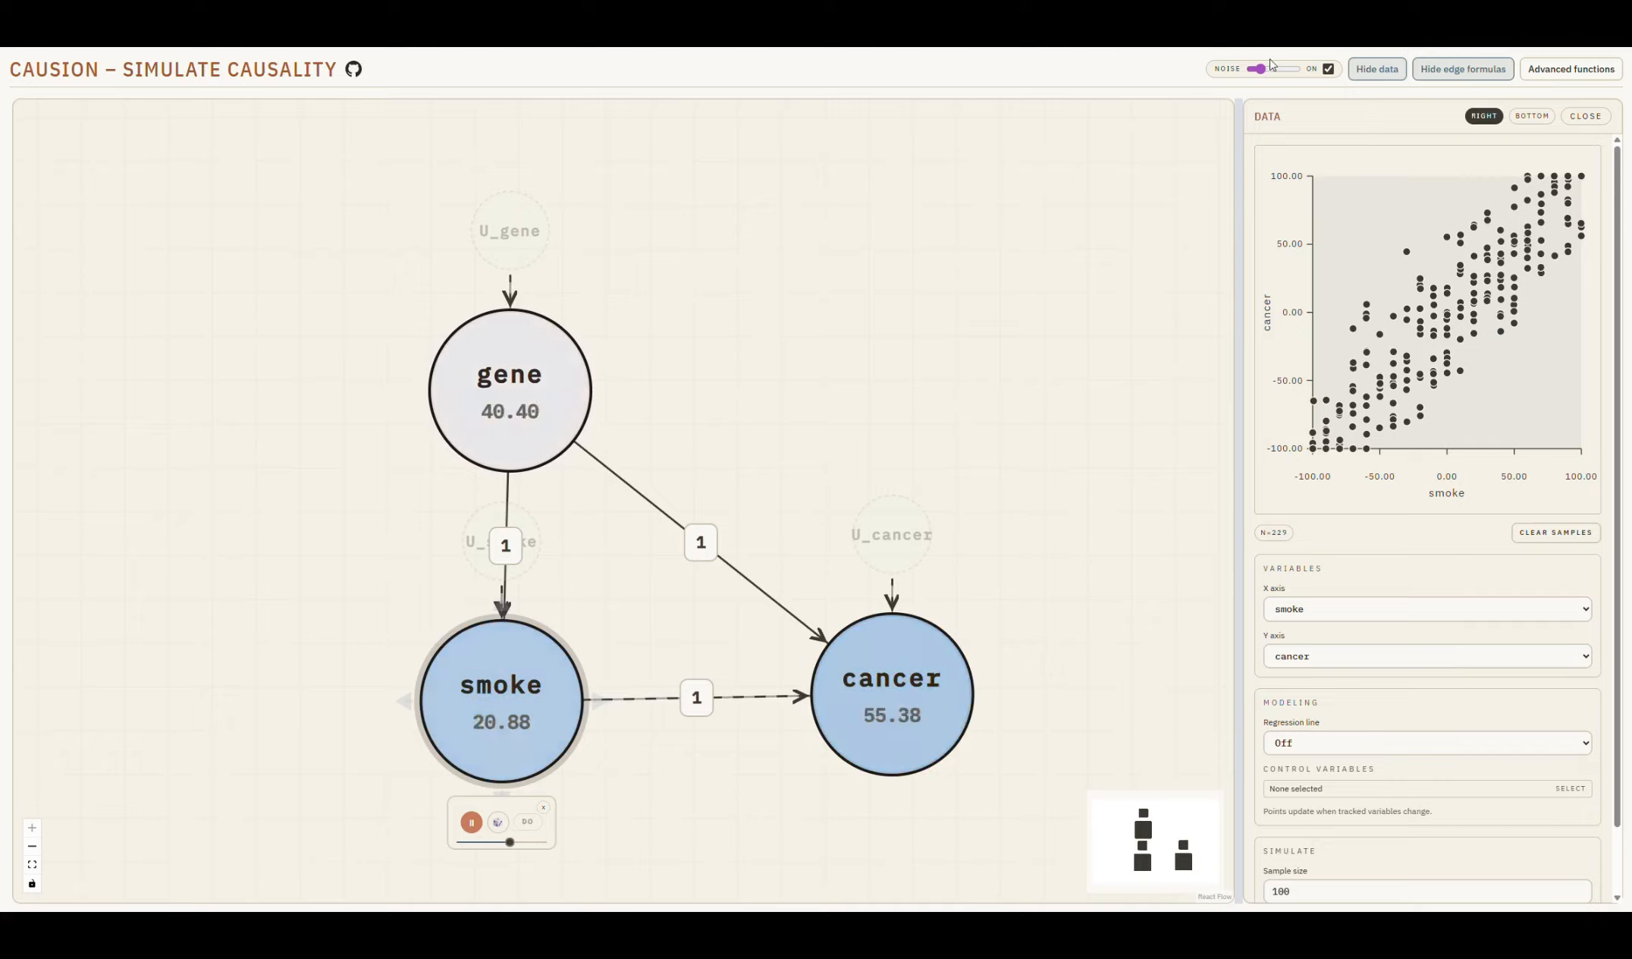
{"action": "left_click_drag", "start_coordinate": [1261, 69], "coordinate": [1290, 69]}
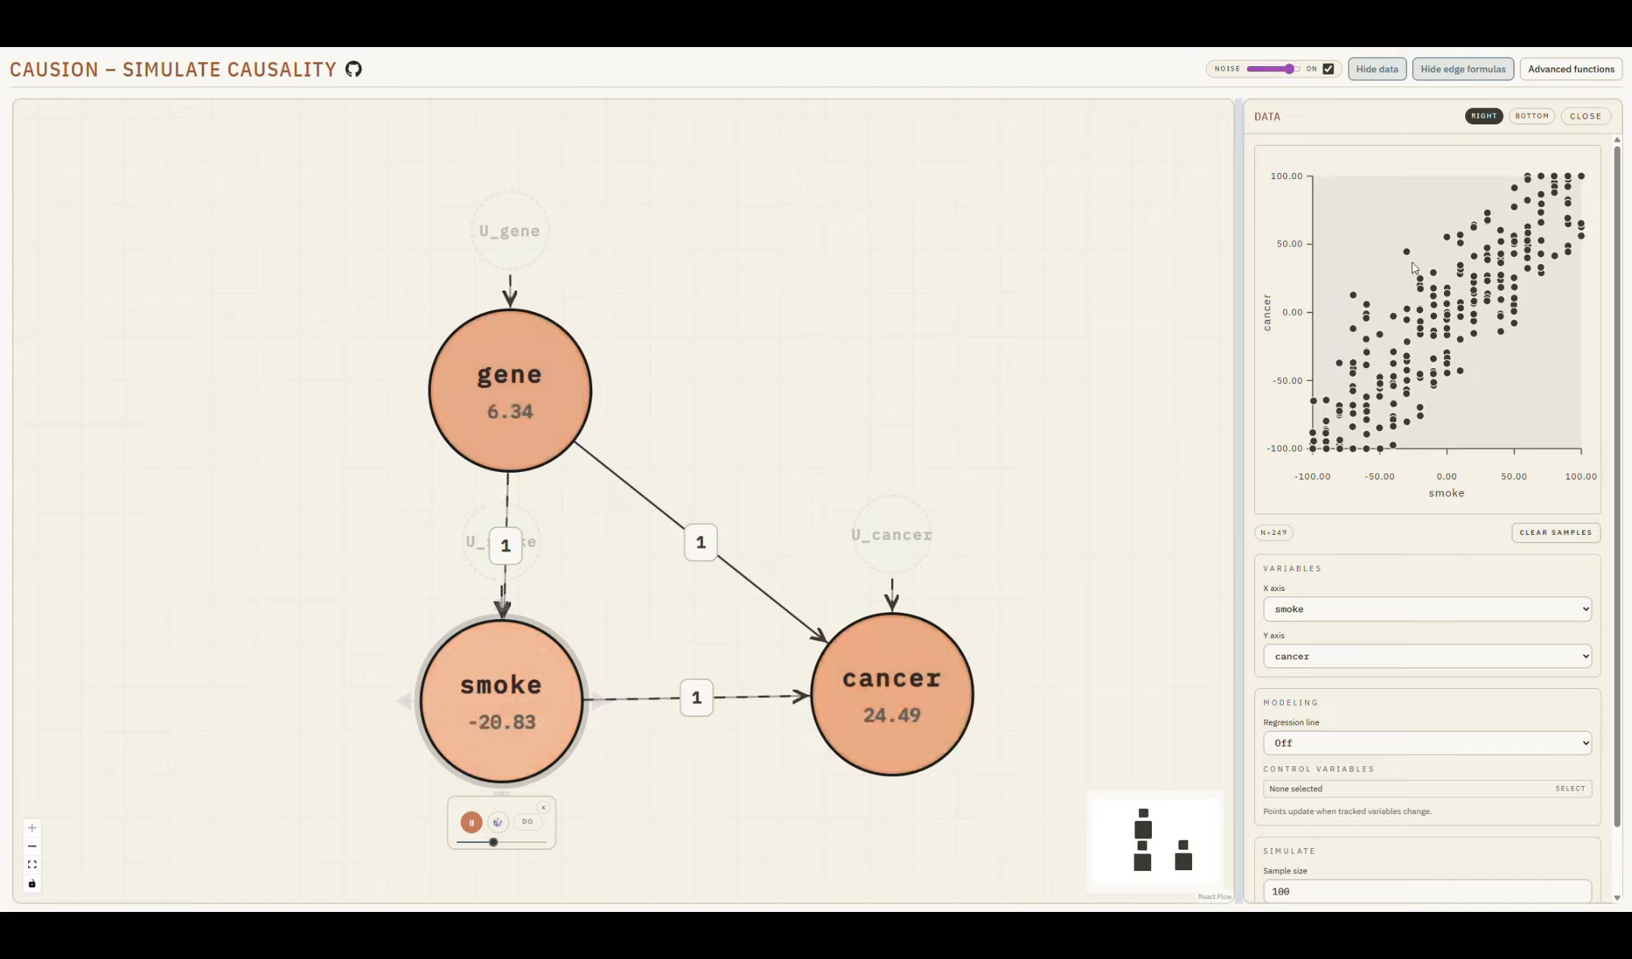
{"action": "left_click", "coordinate": [1548, 533]}
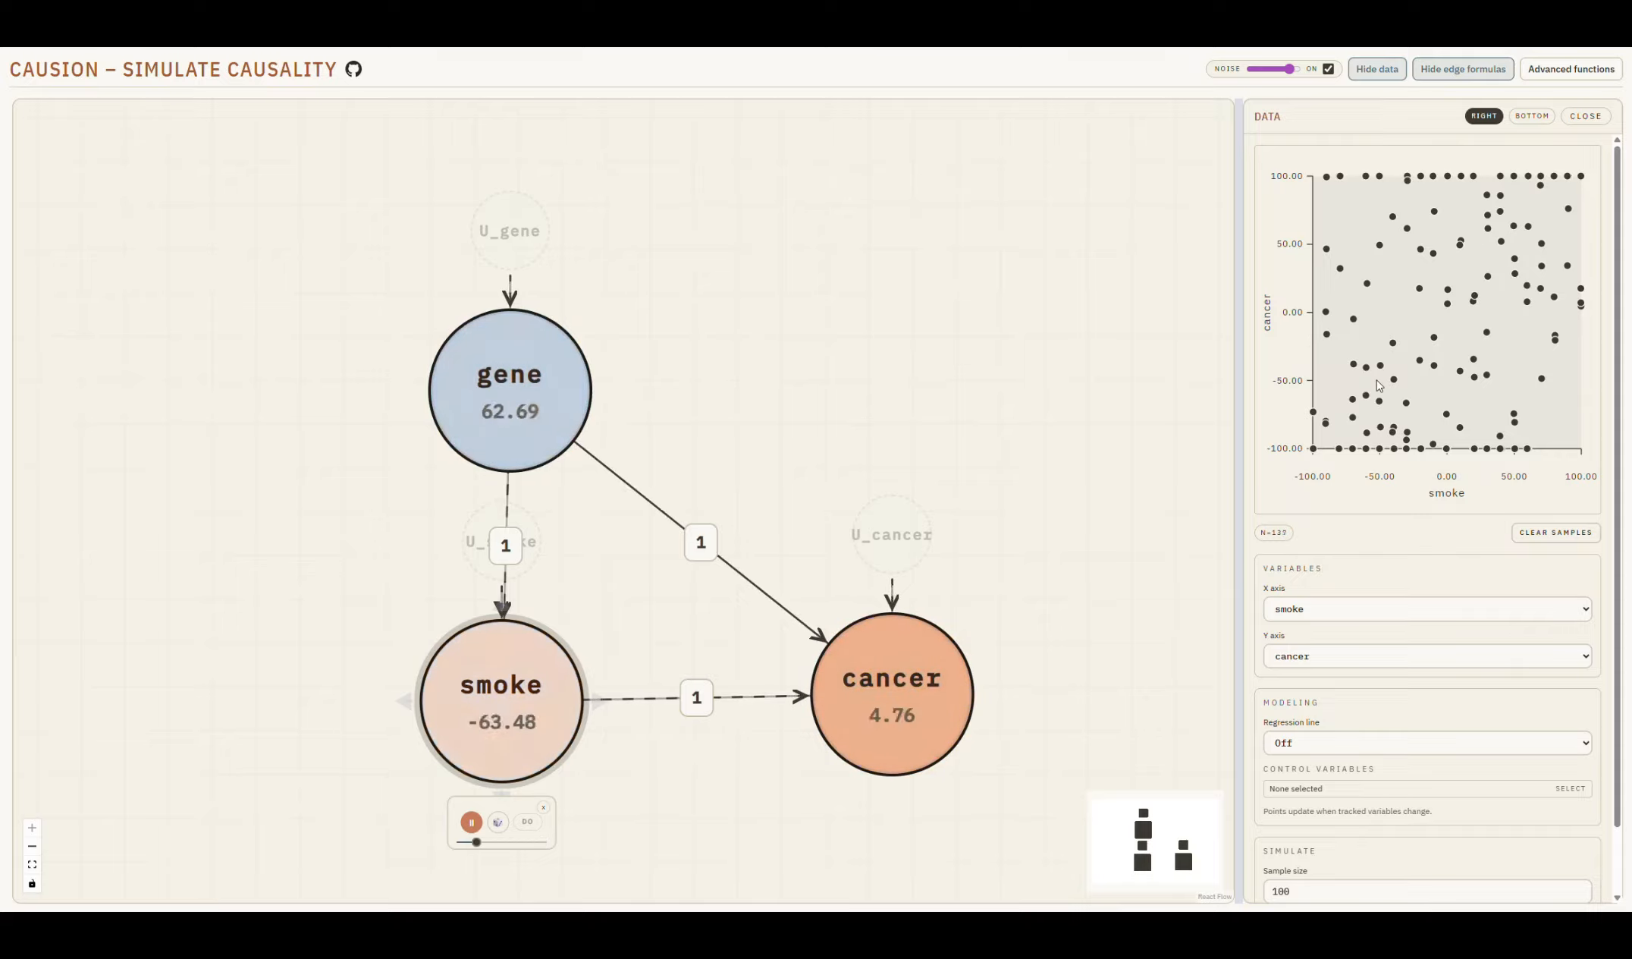
- Lower the noise to a low level with fresh samples, and add a Linear regression line to the plot
{"action": "left_click_drag", "start_coordinate": [1289, 69], "coordinate": [1257, 72]}
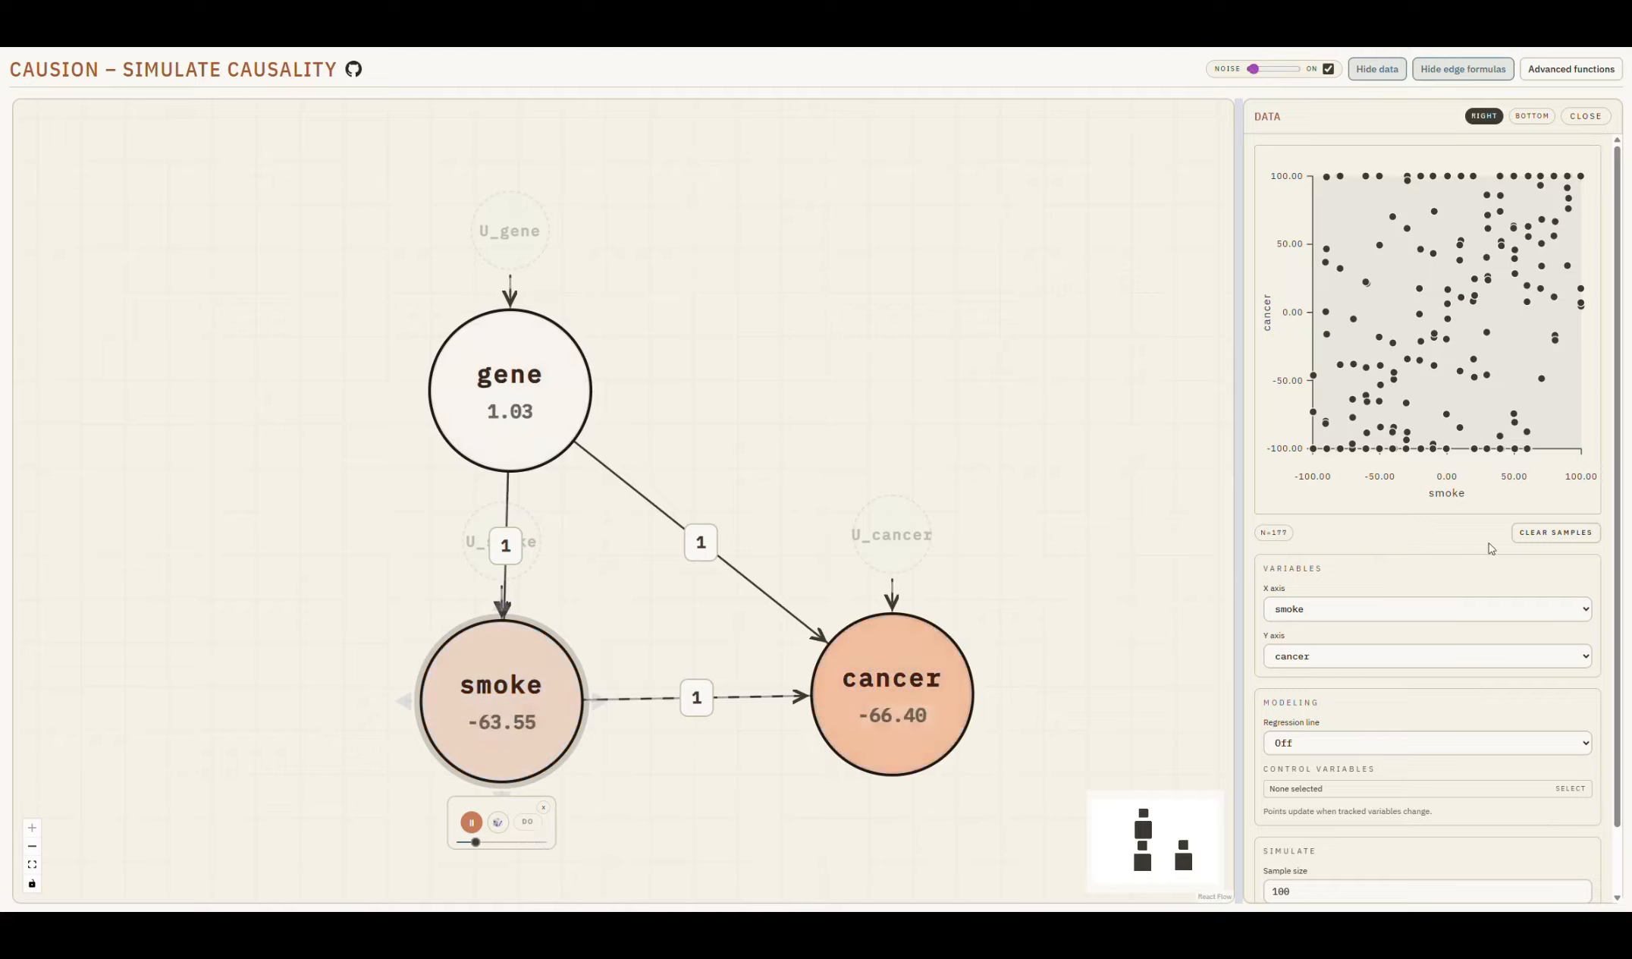
{"action": "left_click", "coordinate": [1551, 533]}
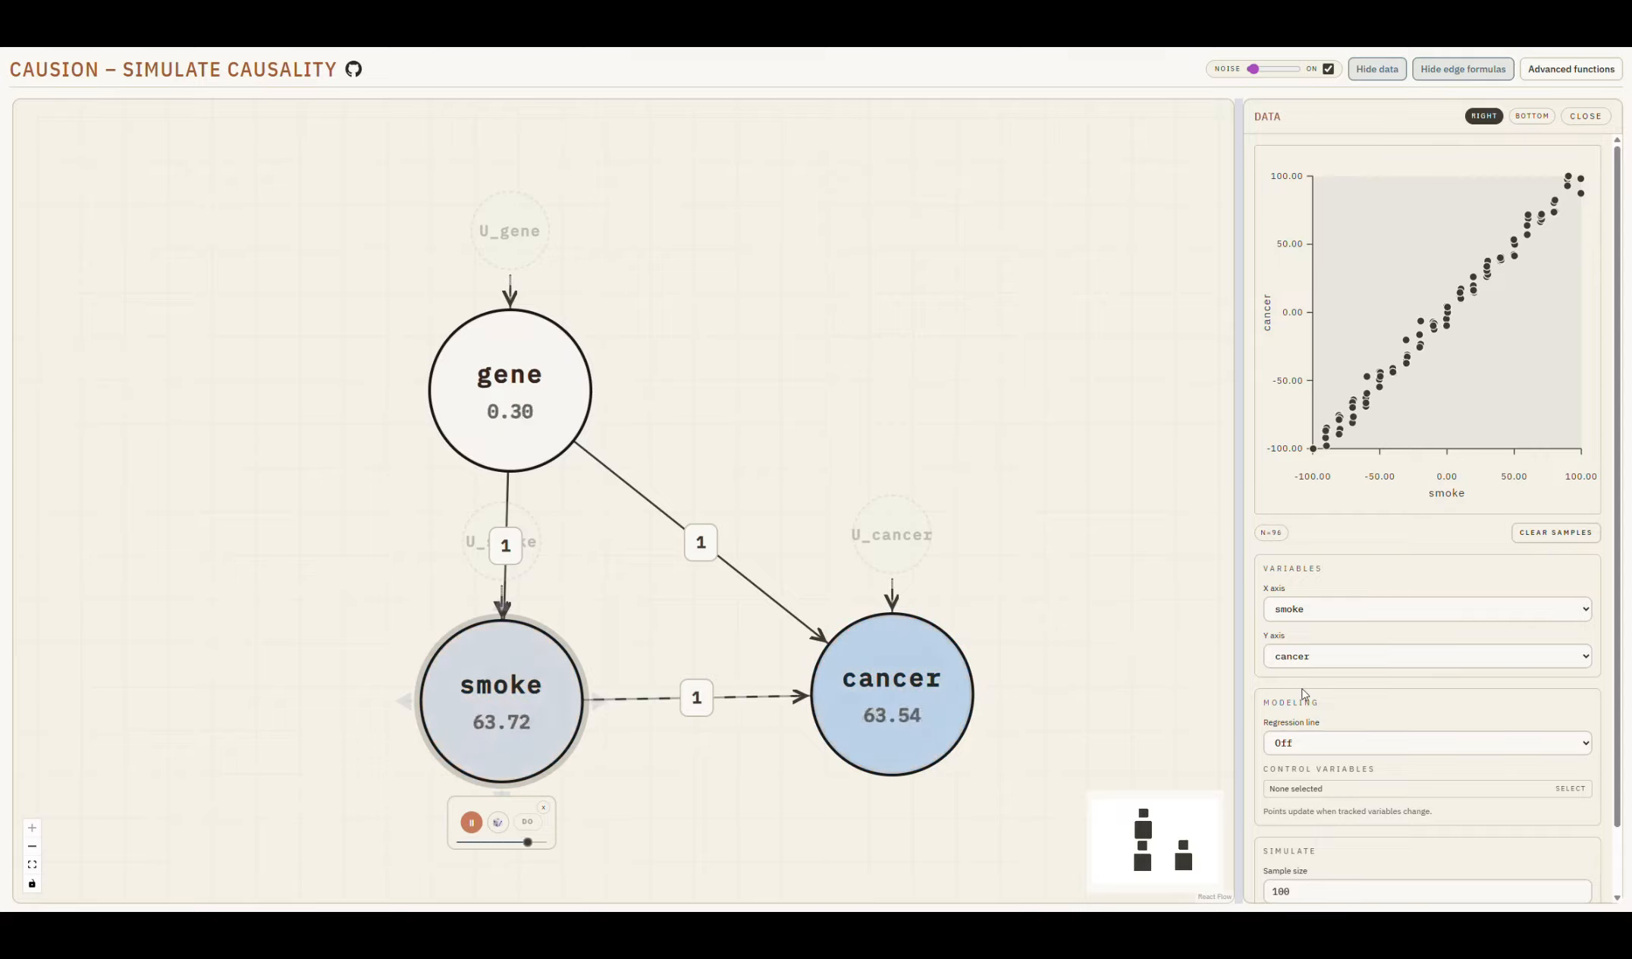
{"action": "left_click", "coordinate": [1304, 745]}
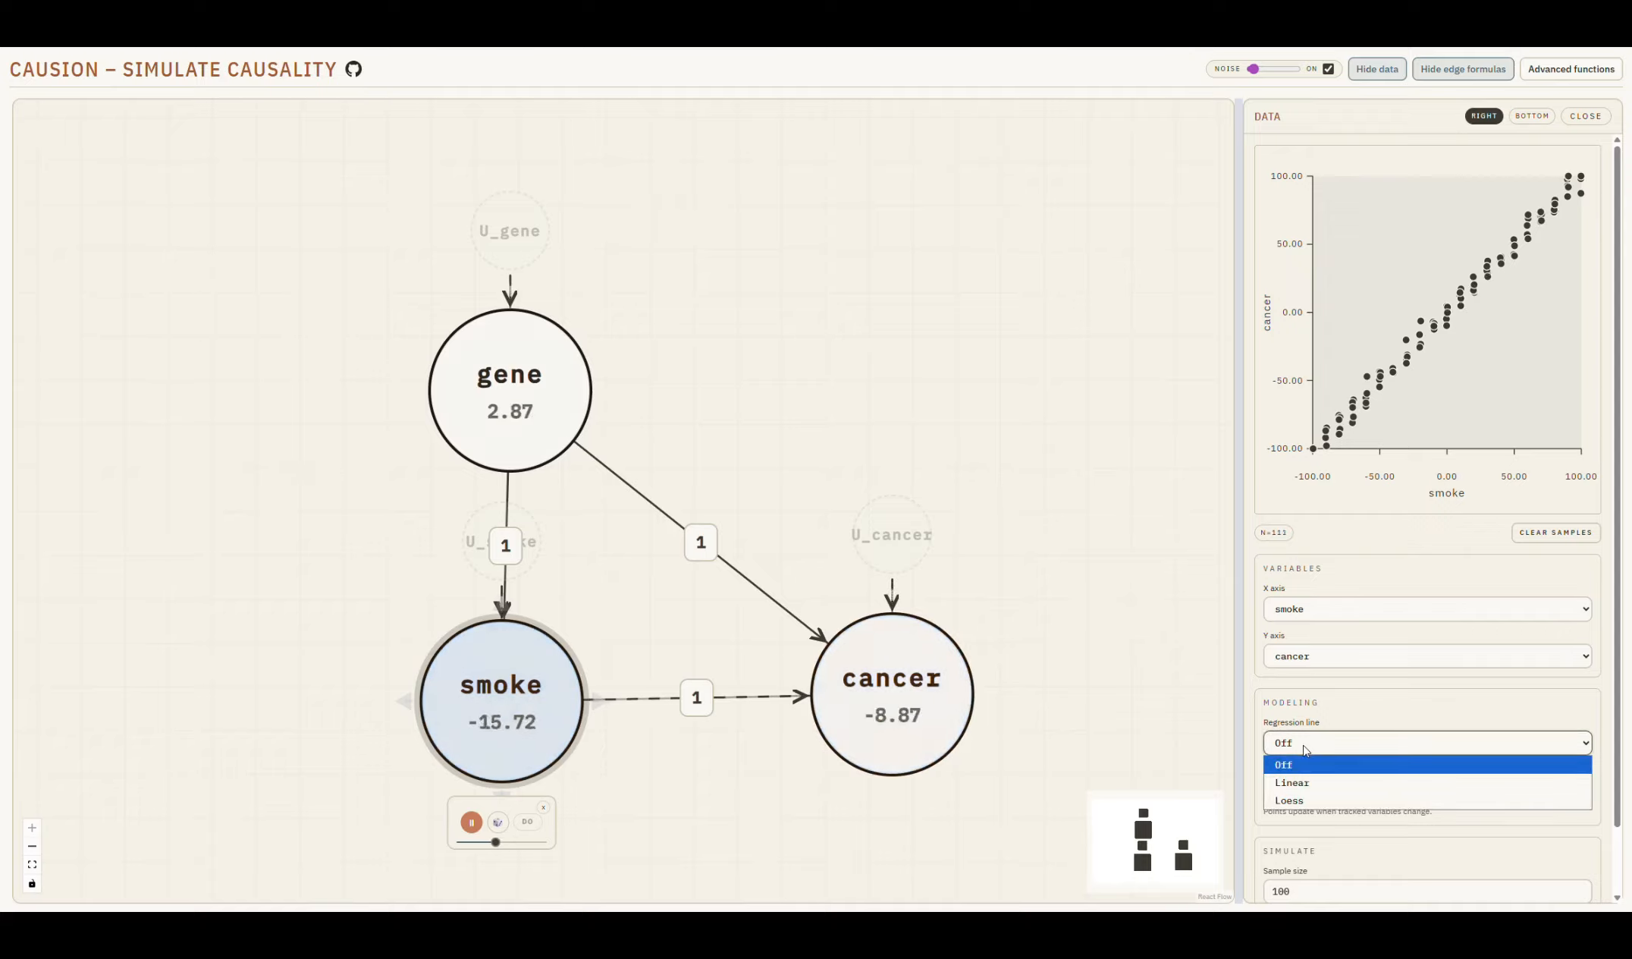
{"action": "left_click", "coordinate": [1296, 789]}
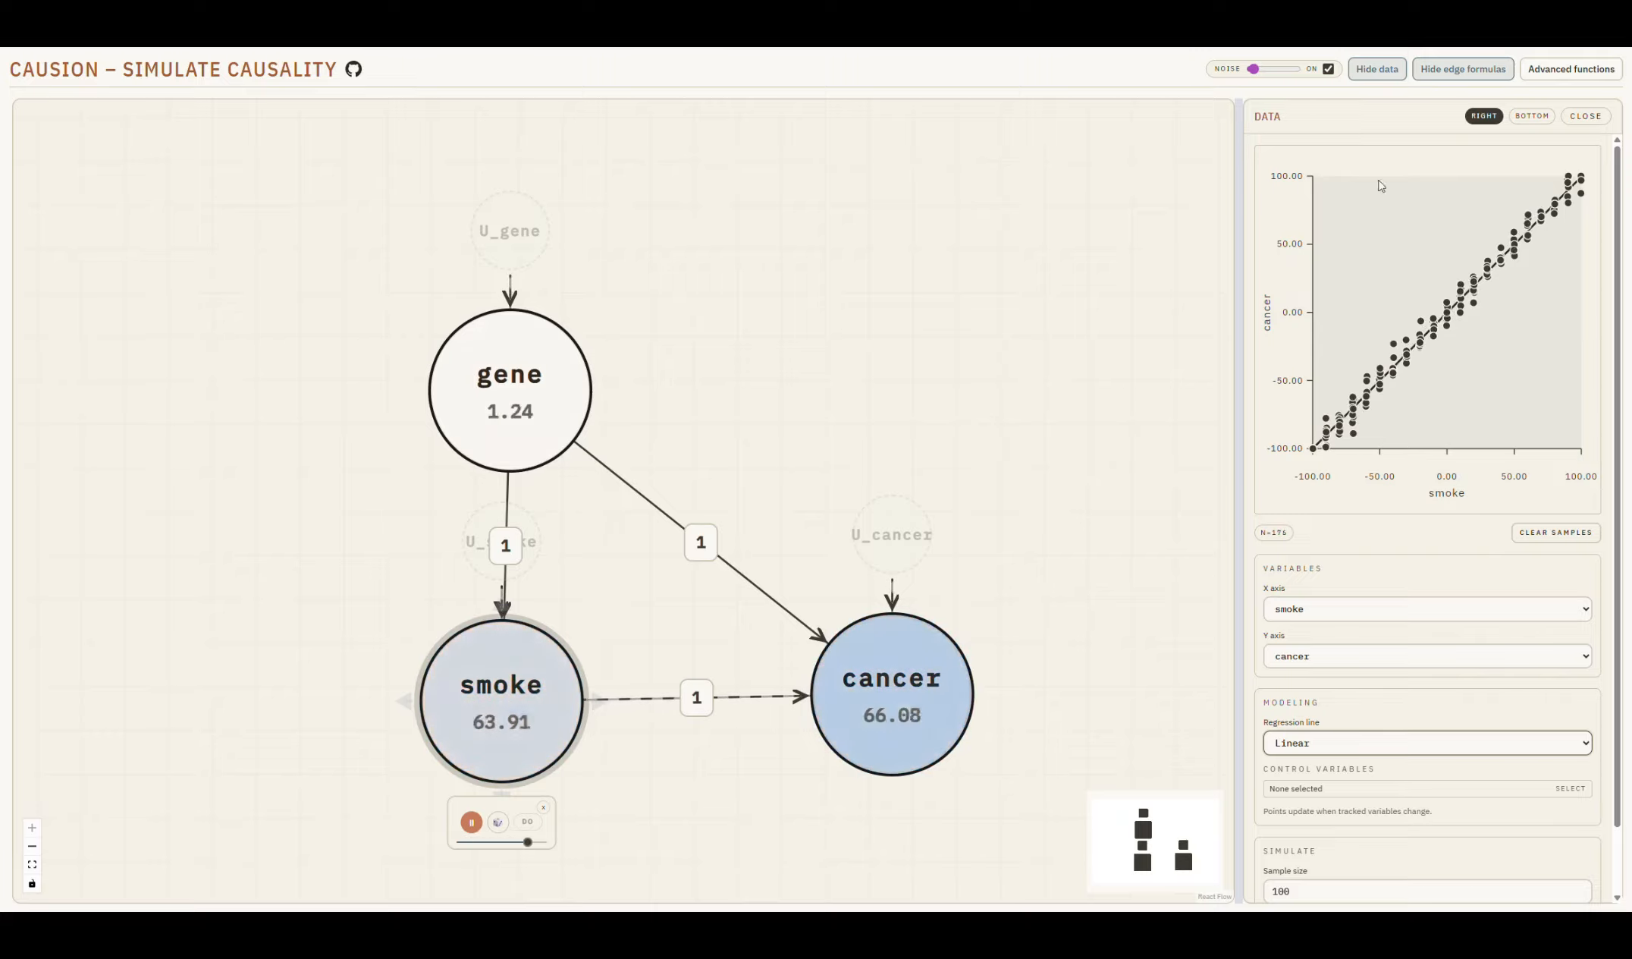
- Raise the noise to a moderate level and clear the samples so the regression refits on new data
{"action": "left_click", "coordinate": [1264, 69]}
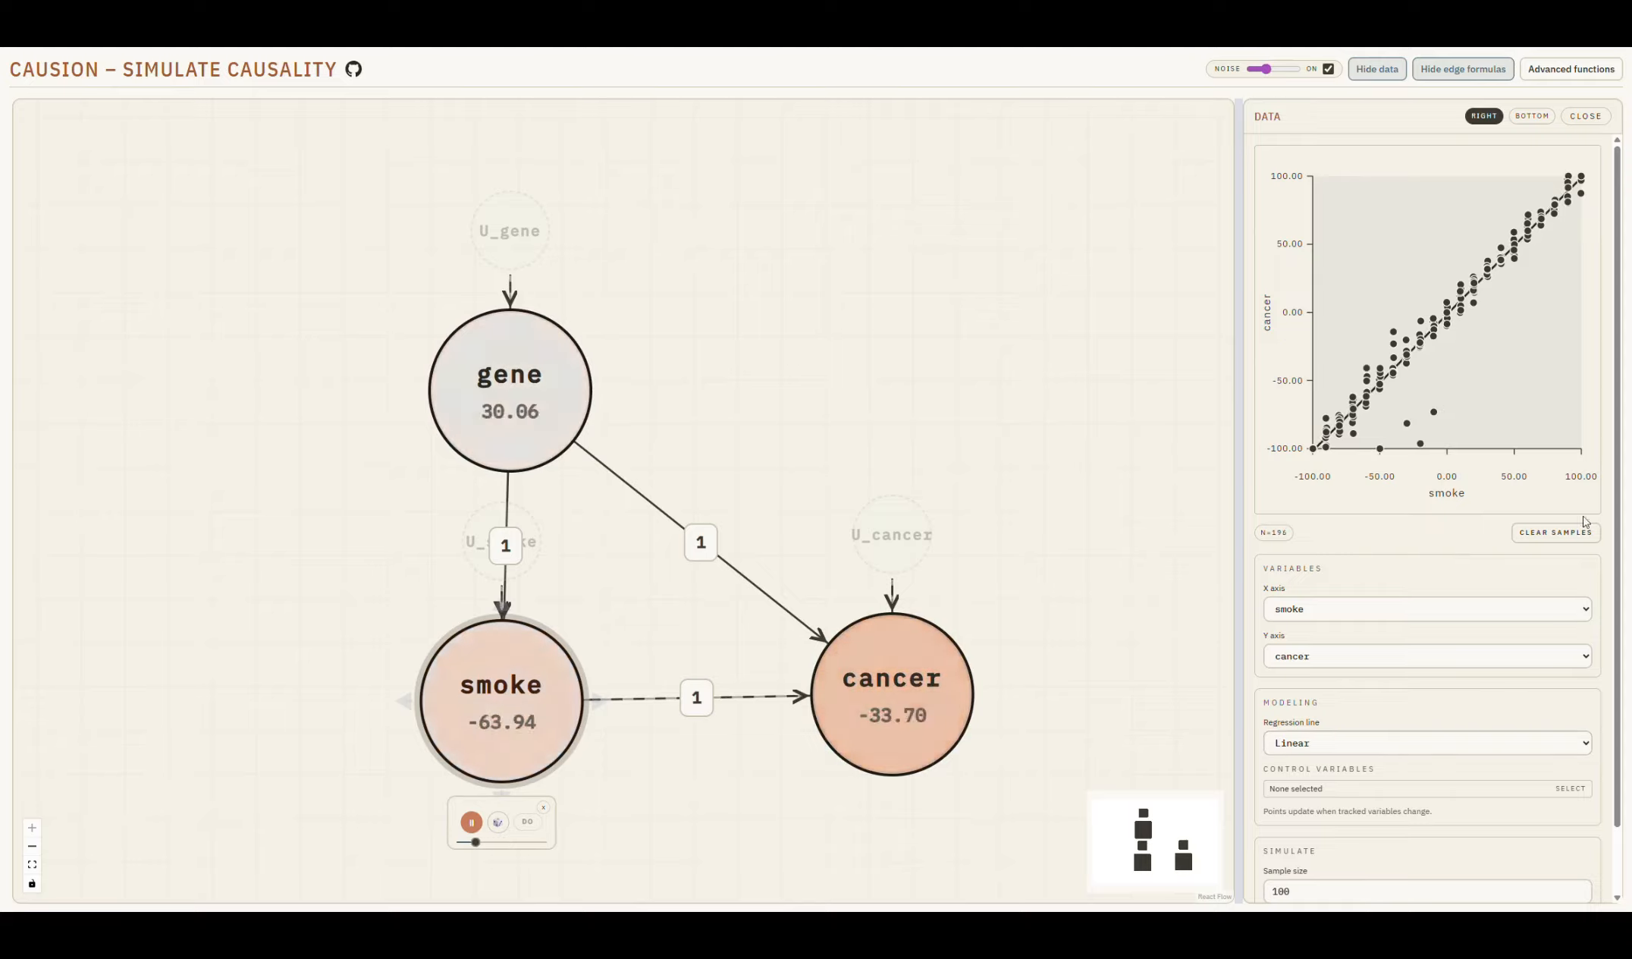
{"action": "left_click", "coordinate": [1557, 533]}
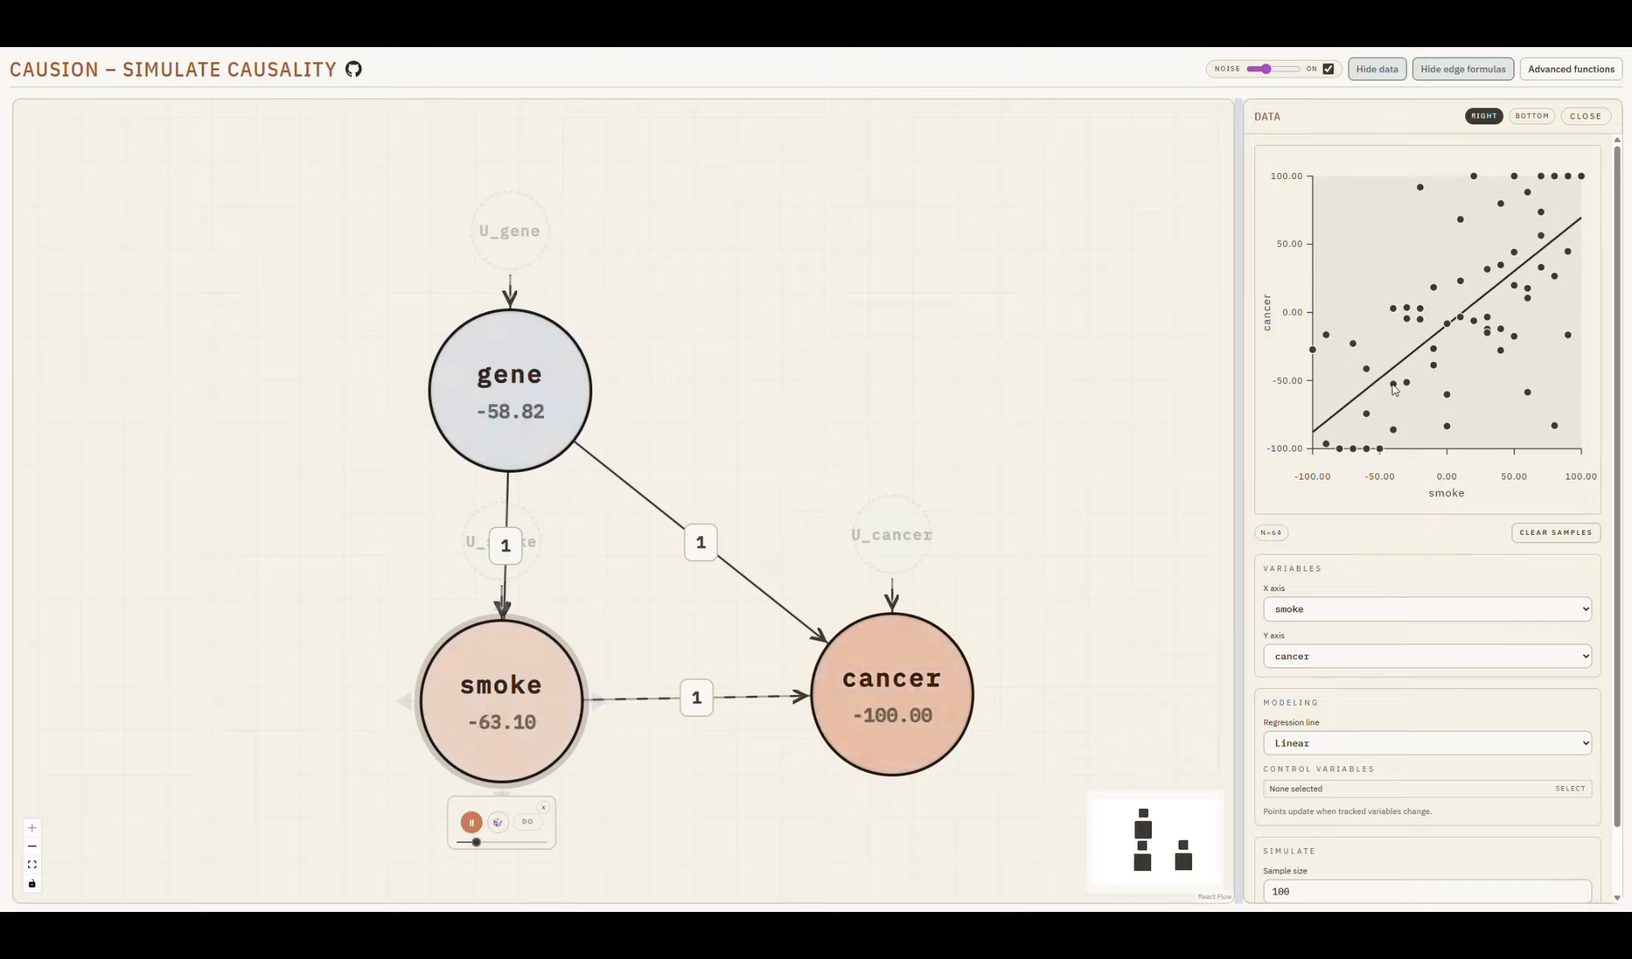
- Change the plot's regression line to Loess and stop the smoke node's automatic playback
{"action": "left_click", "coordinate": [1317, 742]}
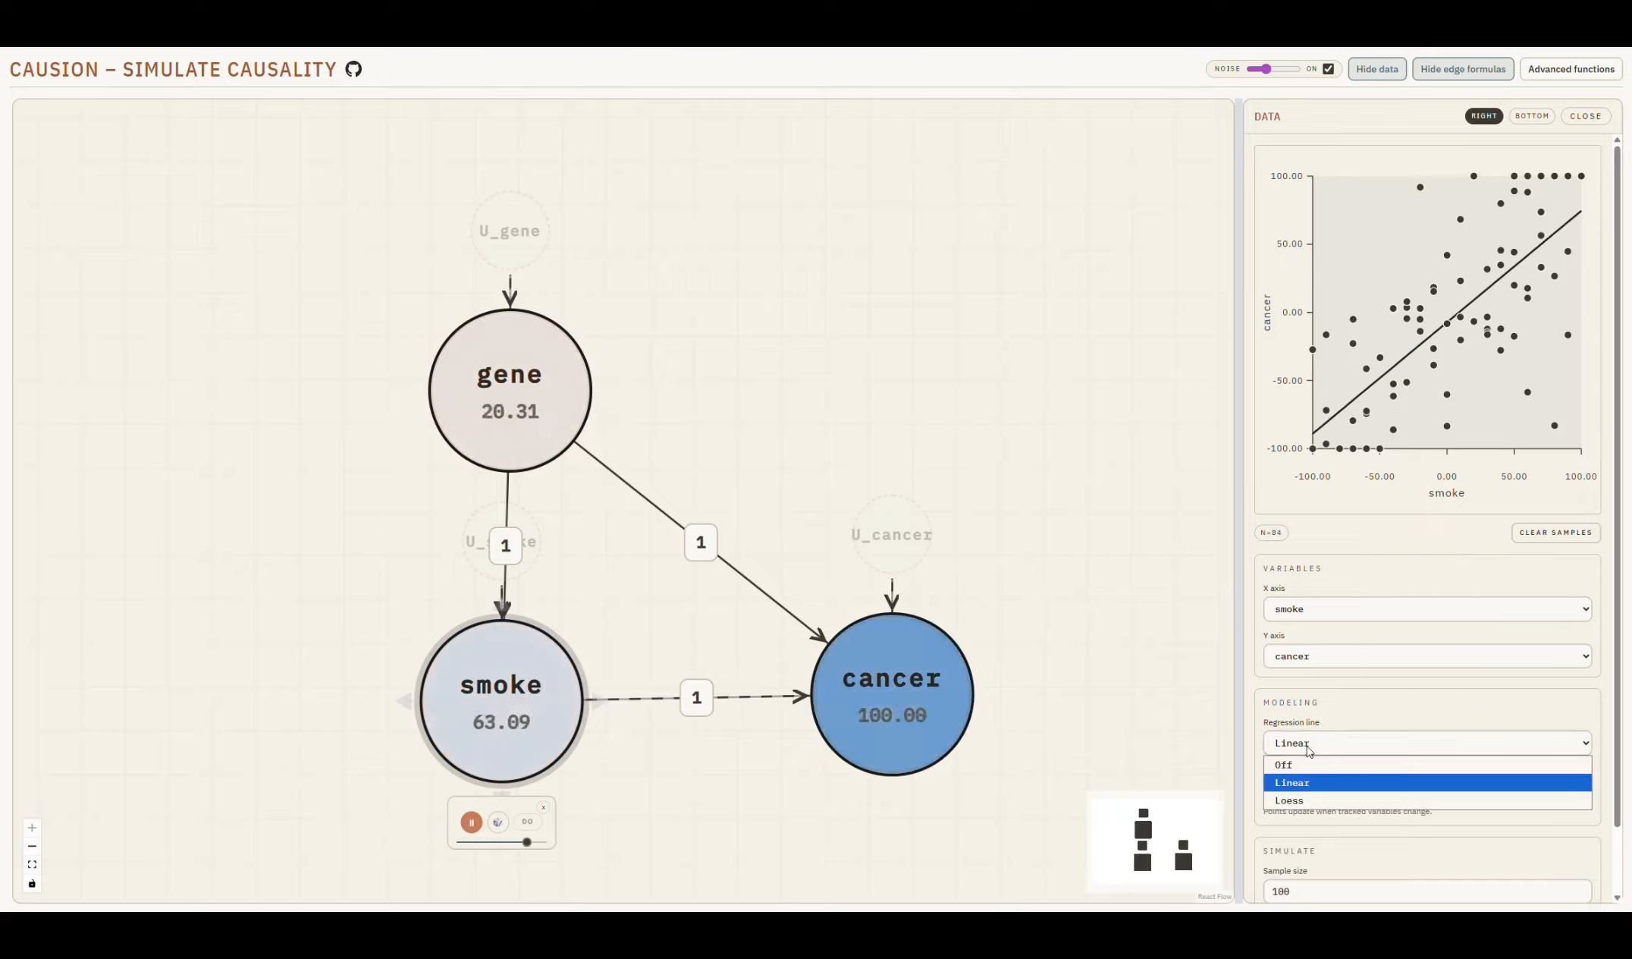
{"action": "left_click", "coordinate": [1298, 799]}
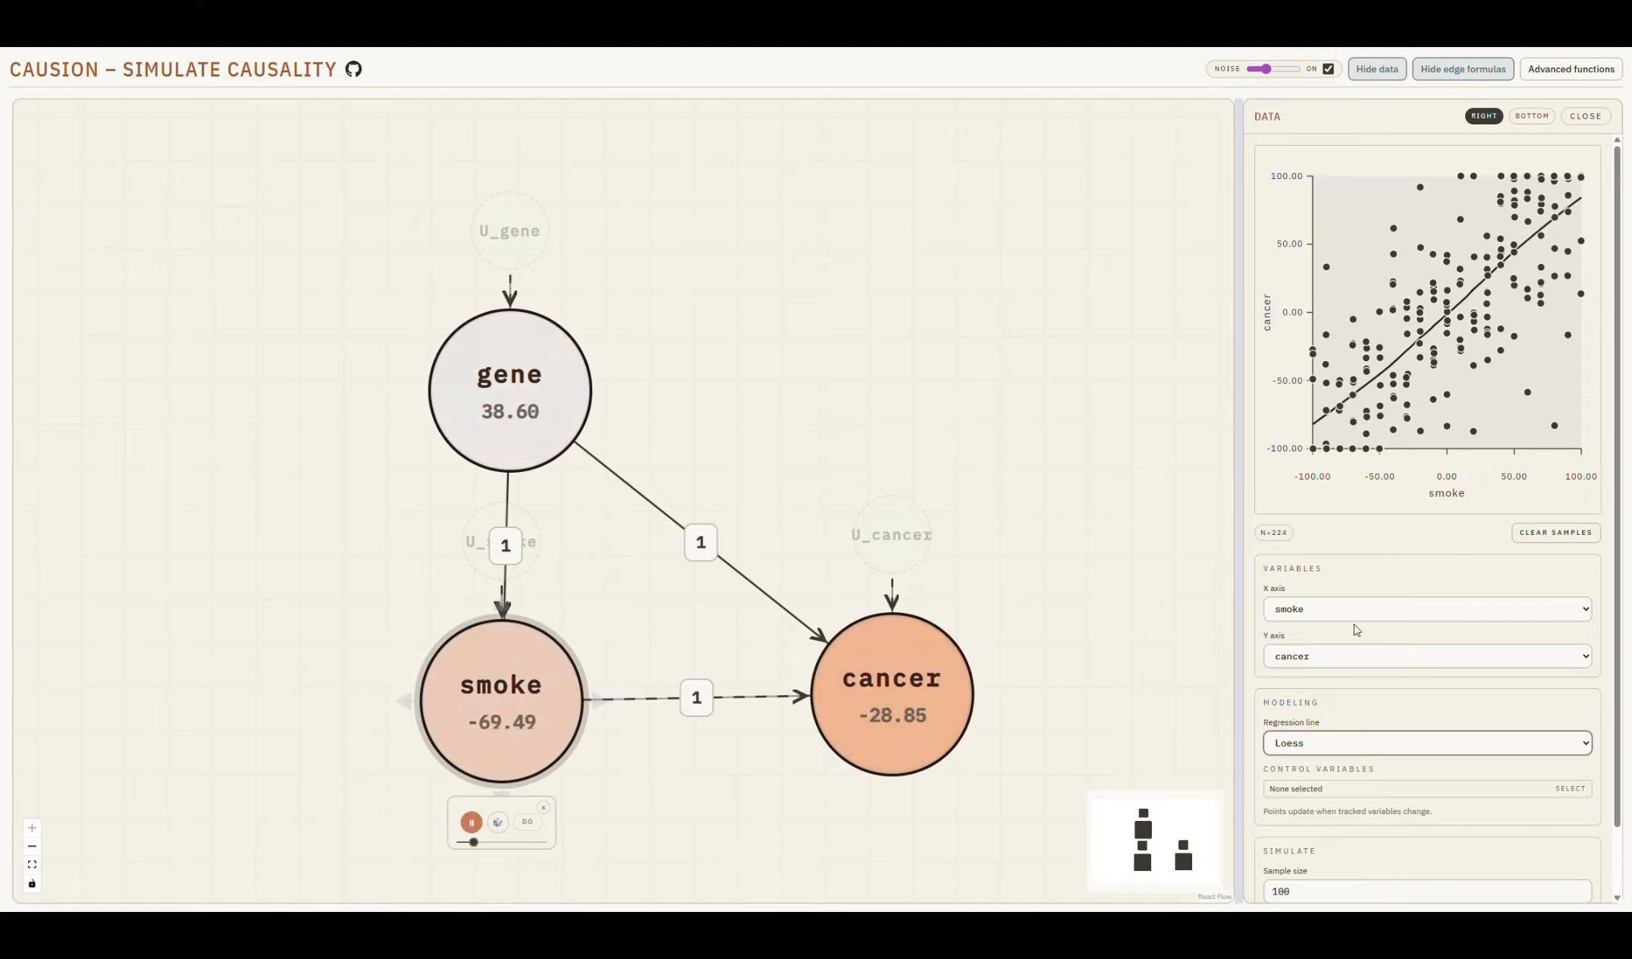
{"action": "left_click", "coordinate": [1297, 751]}
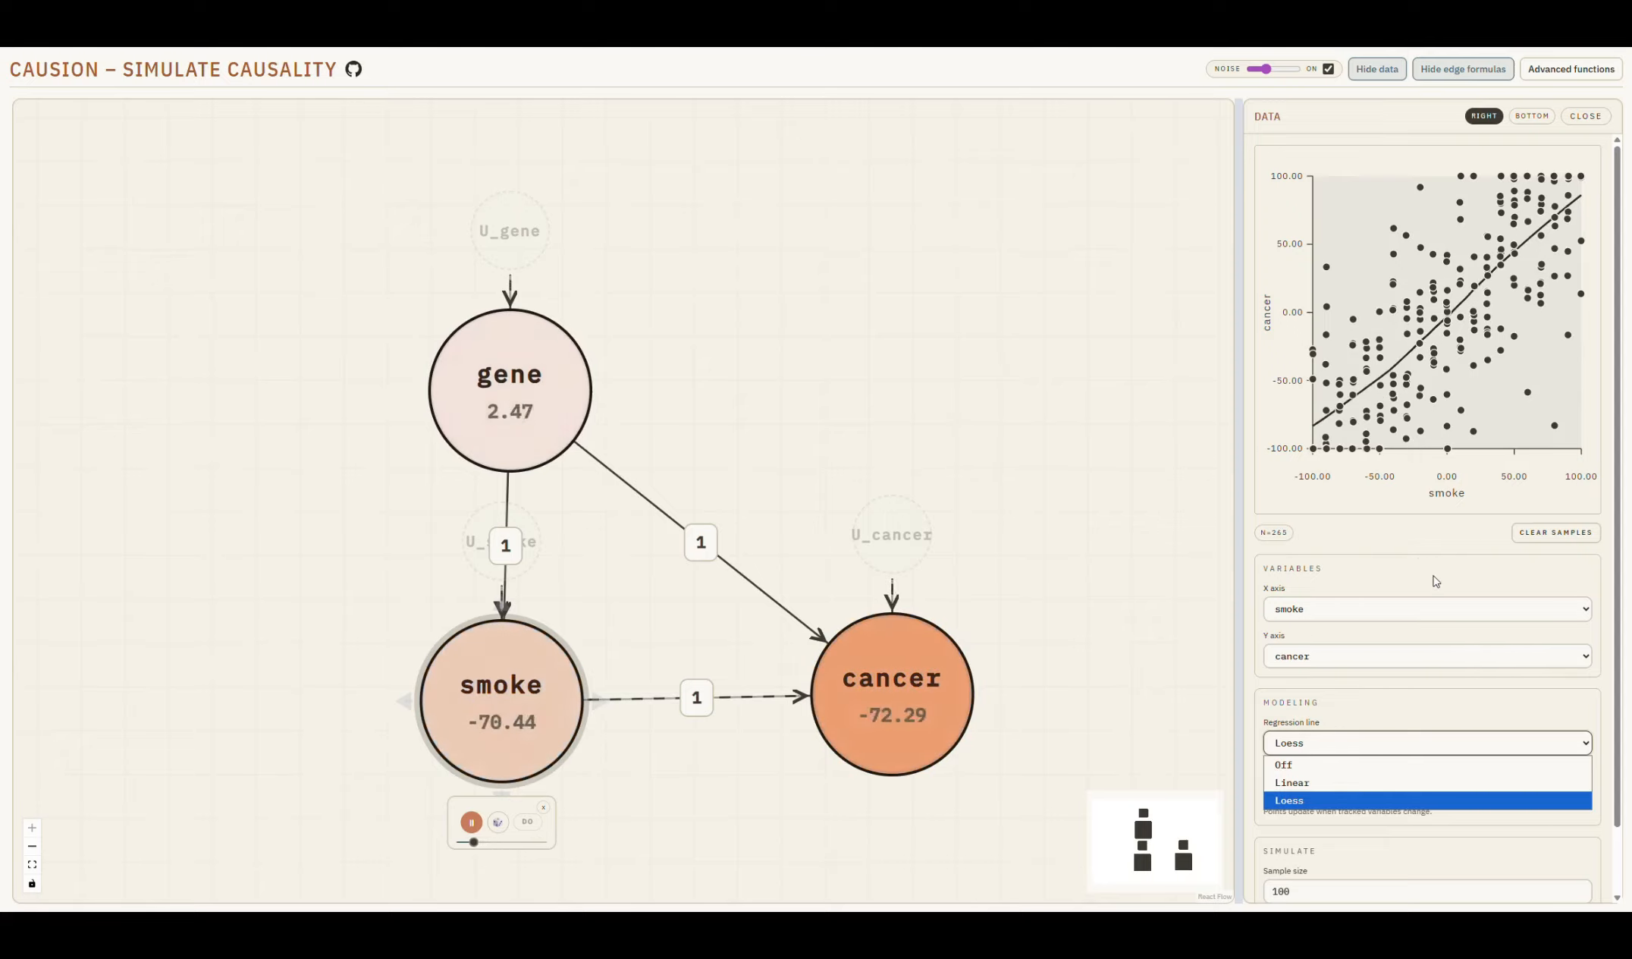
{"action": "left_click", "coordinate": [1395, 585]}
{"action": "scroll", "coordinate": [1376, 638], "scroll_direction": "down", "scroll_amount": 1}
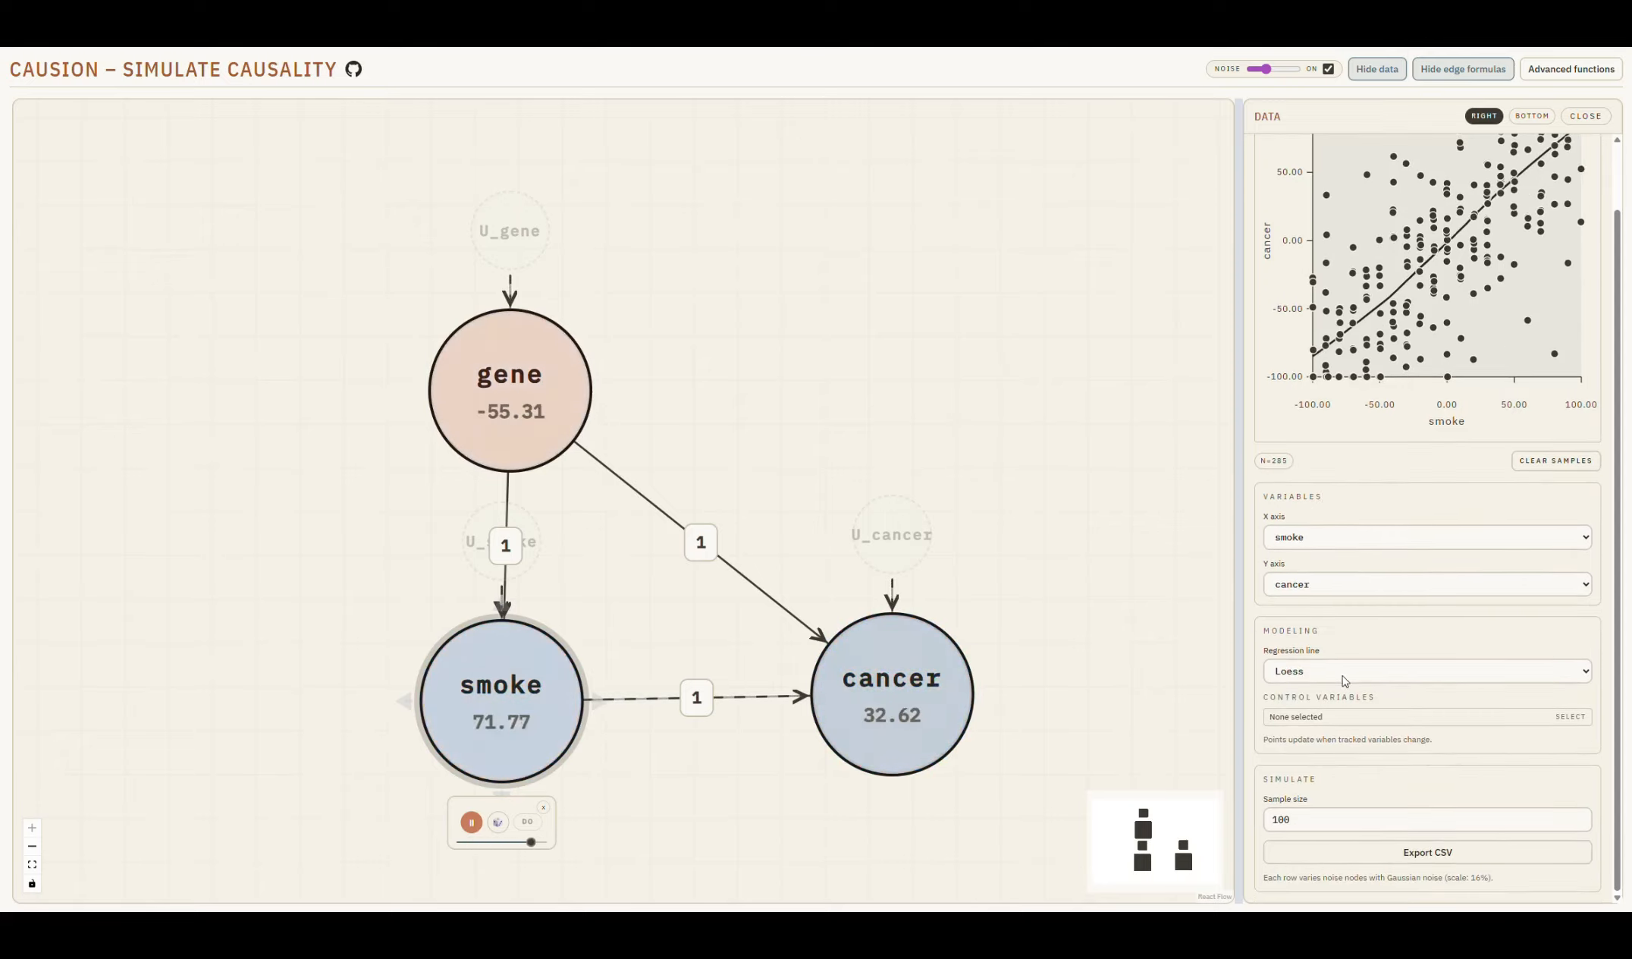
{"action": "left_click", "coordinate": [471, 821]}
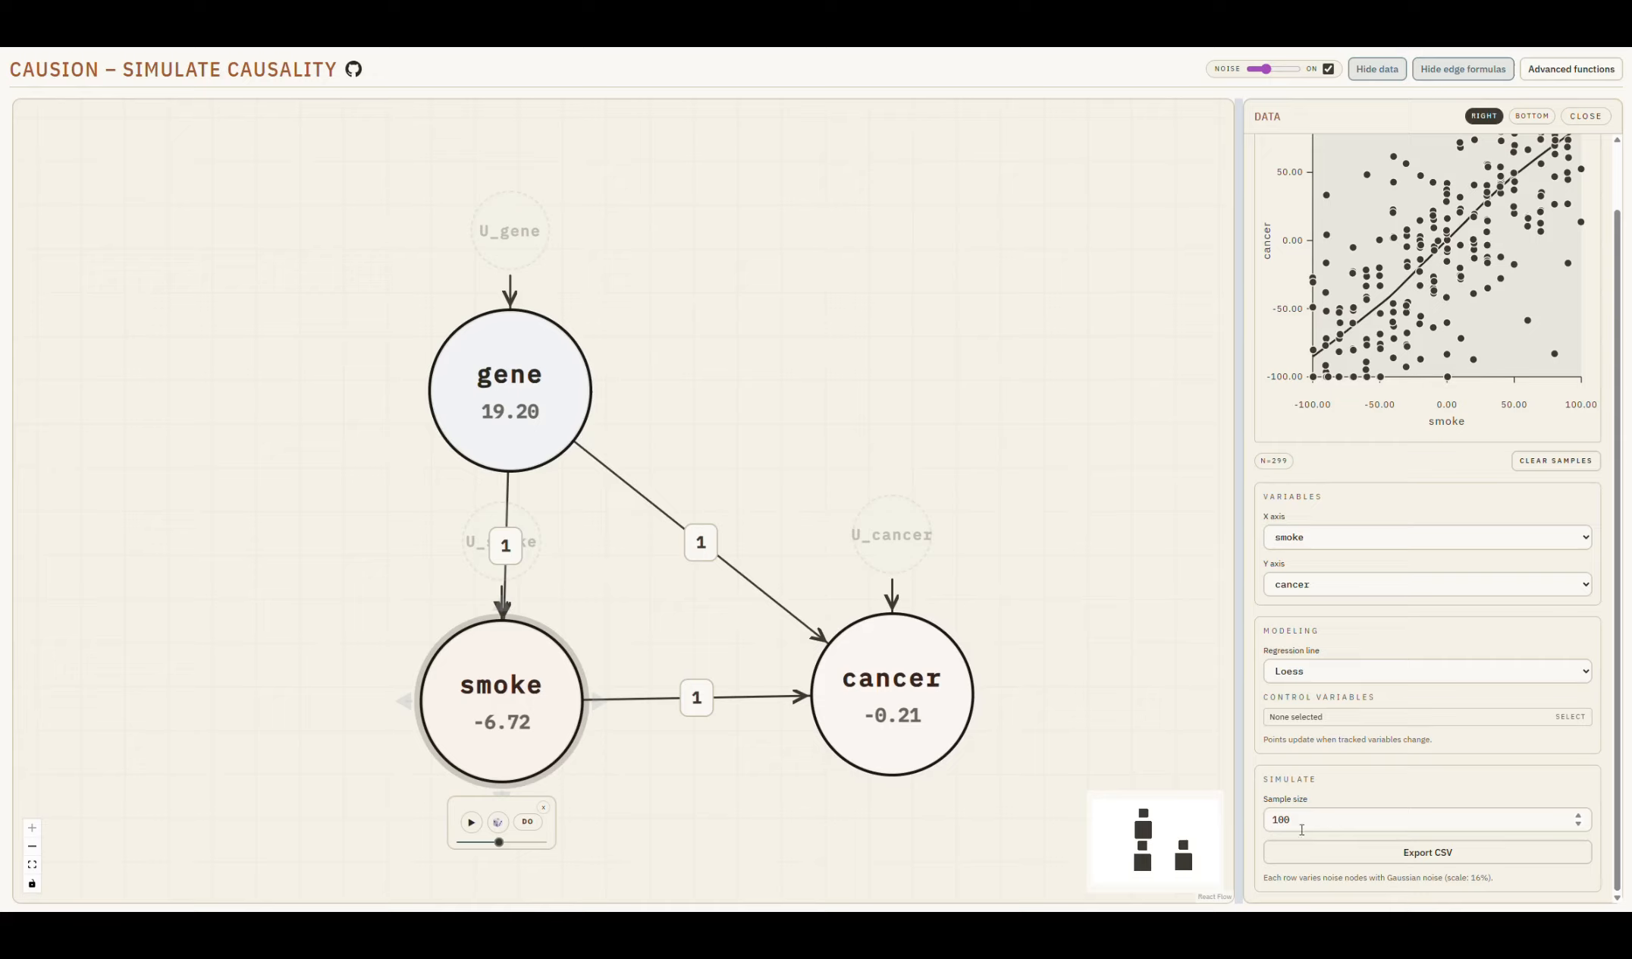
- Set the simulation's sample size to 10000
{"action": "left_click_drag", "start_coordinate": [1264, 781], "coordinate": [1318, 785]}
{"action": "left_click", "coordinate": [1301, 819]}
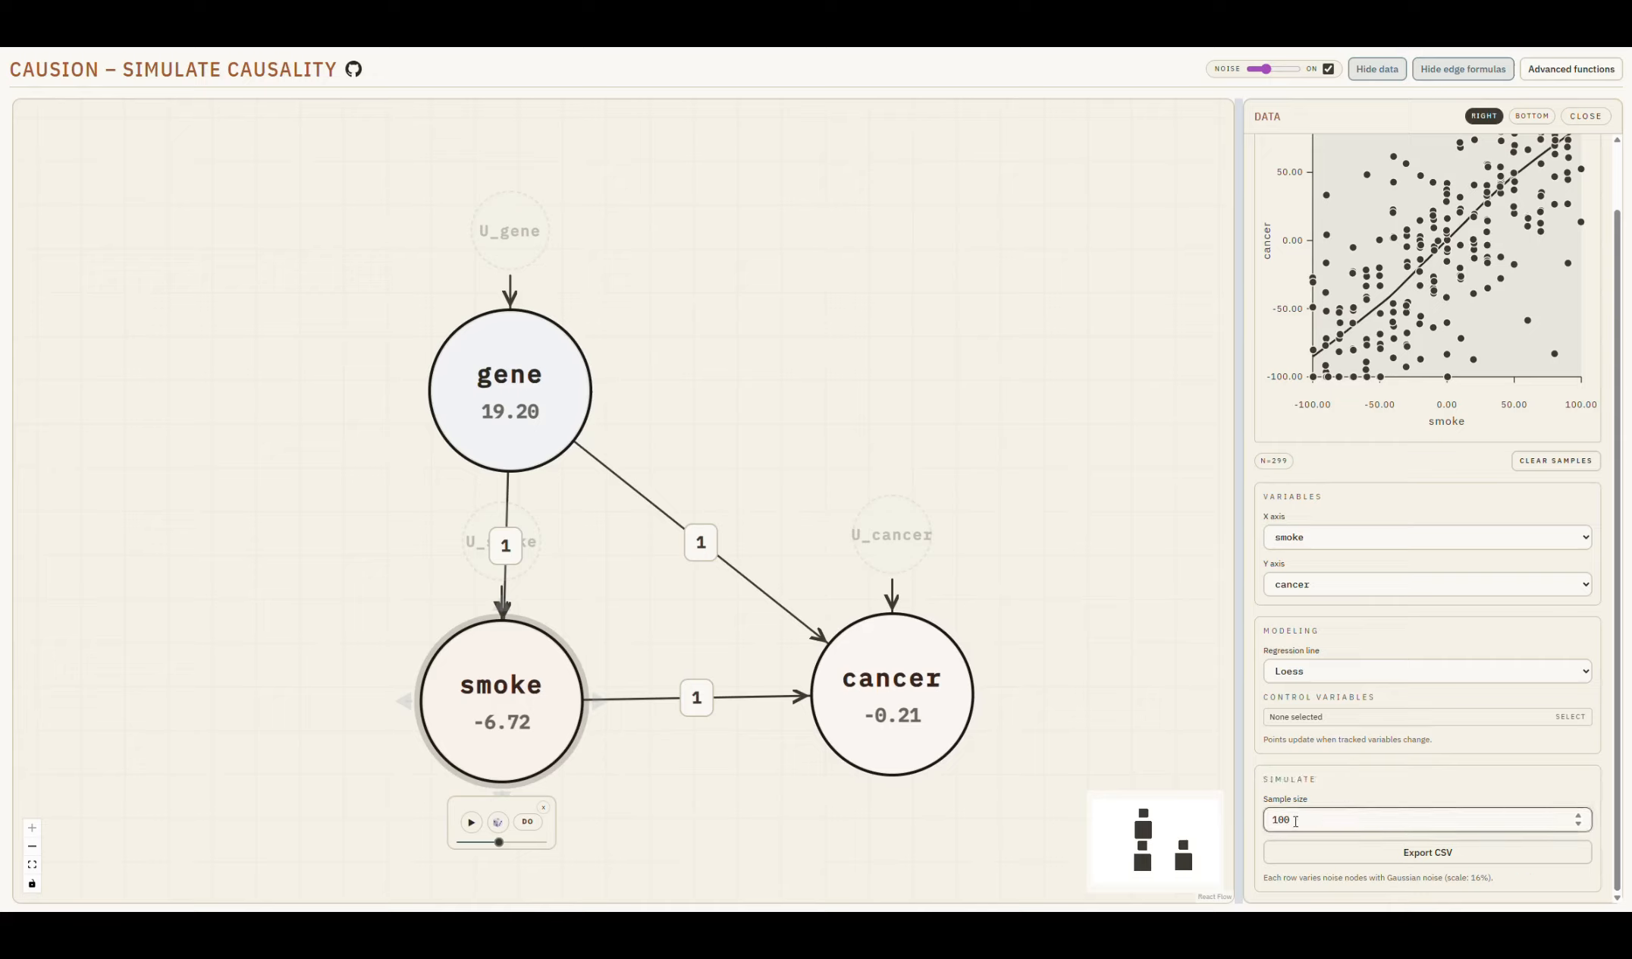
{"action": "type", "text": "00"}
{"action": "key", "text": "ctrl+a"}
{"action": "left_click", "coordinate": [1319, 781]}
{"action": "left_click", "coordinate": [1297, 818]}
{"action": "left_click", "coordinate": [1338, 779]}
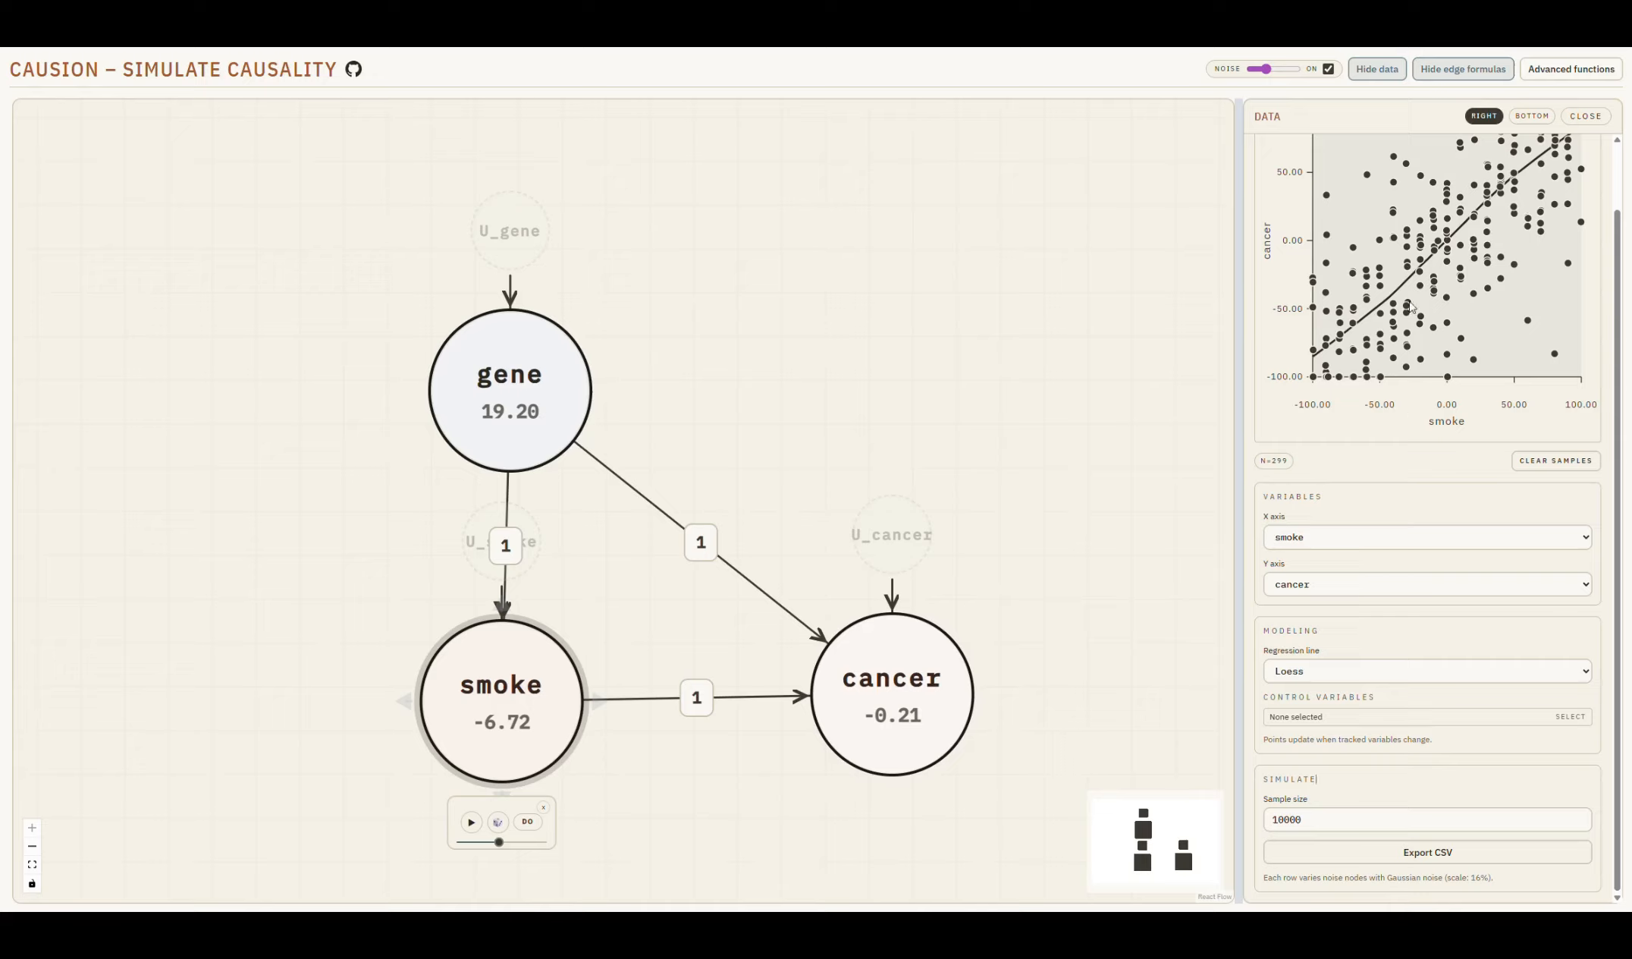
- Turn off the noise and move the gene node slightly upward on the canvas
{"action": "left_click", "coordinate": [1328, 69]}
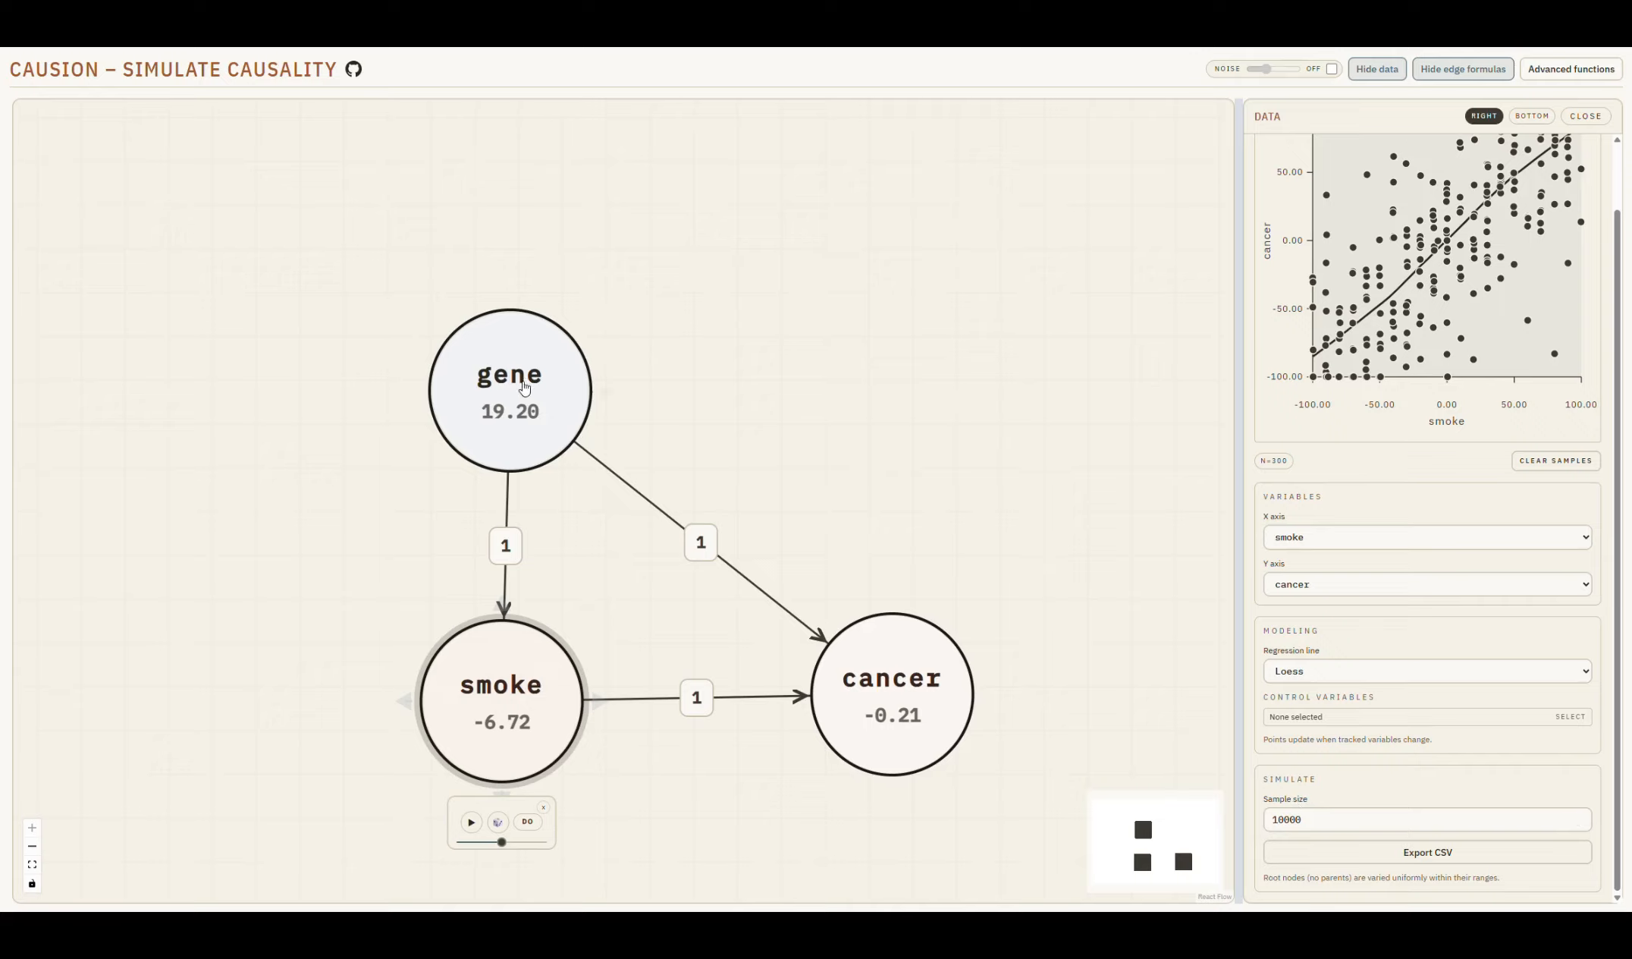
{"action": "left_click_drag", "start_coordinate": [515, 395], "coordinate": [494, 341]}
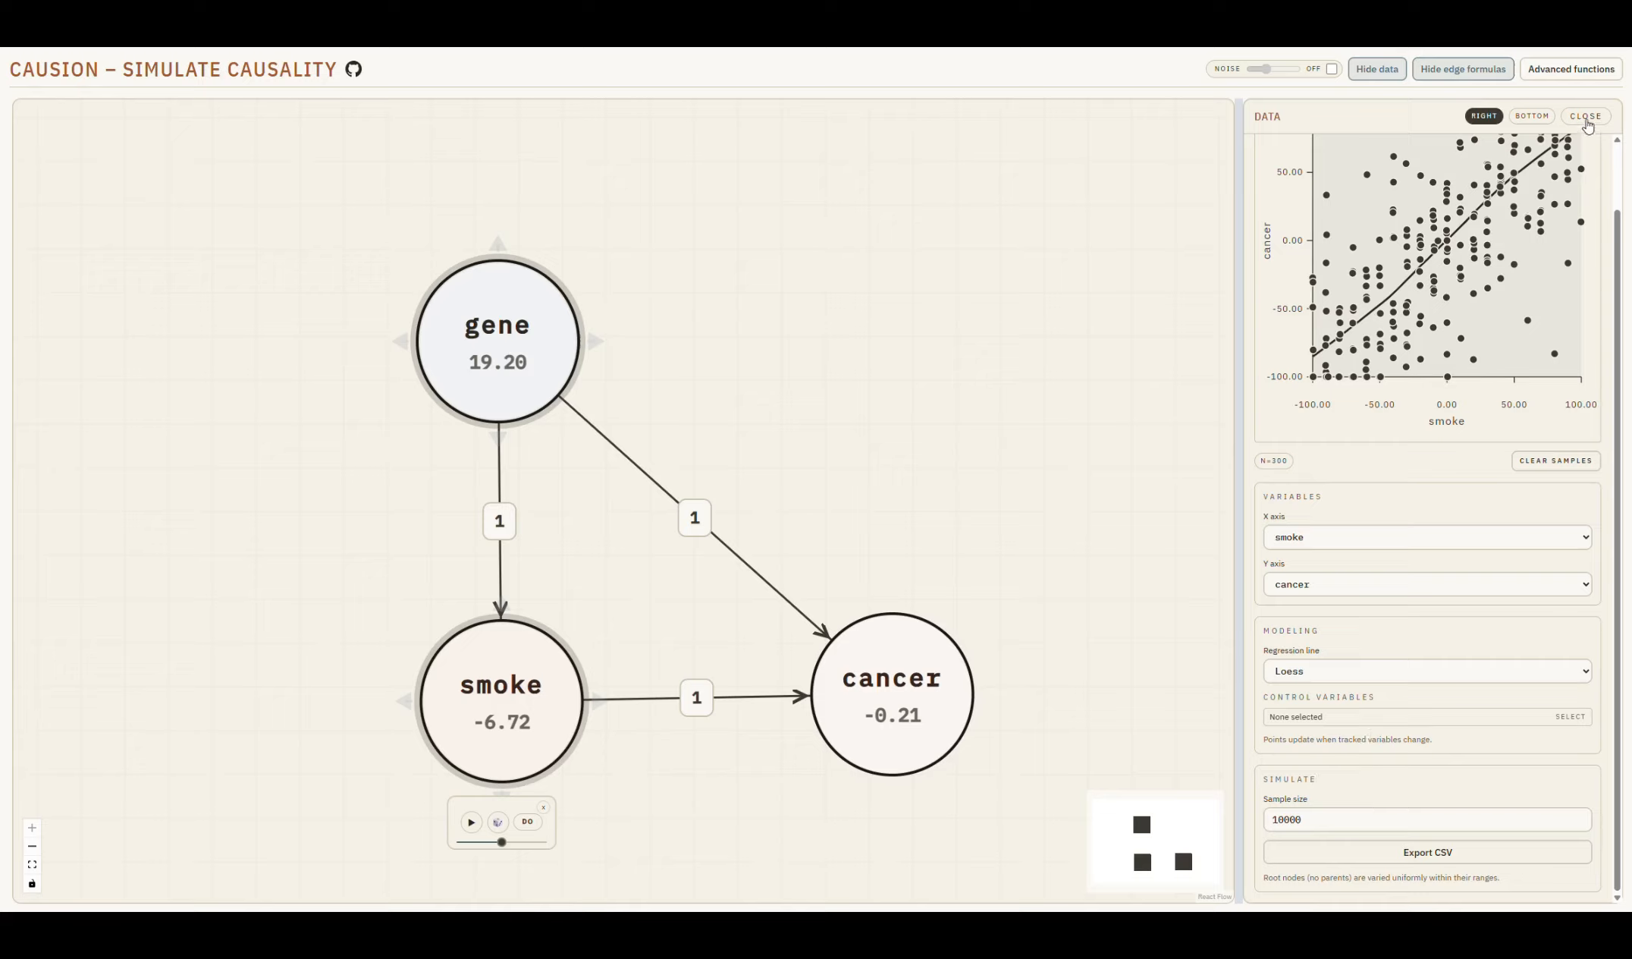
- Hide and reshow the data view twice, and refit the whole graph in the canvas
{"action": "left_click", "coordinate": [1377, 70]}
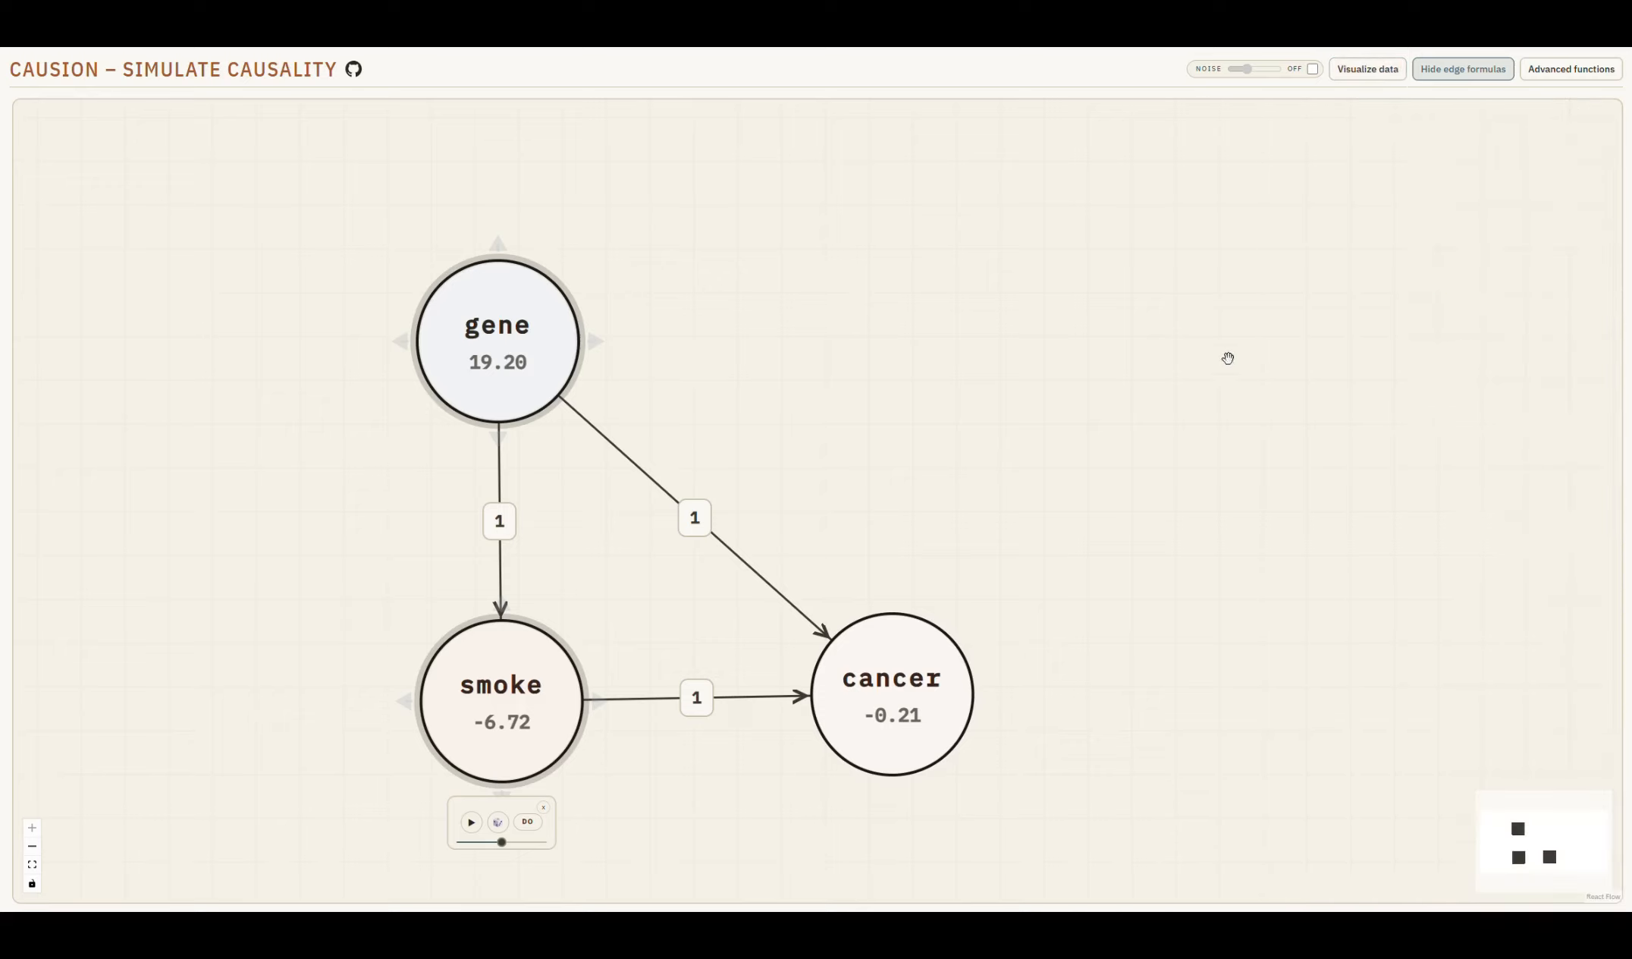
{"action": "left_click", "coordinate": [1369, 70]}
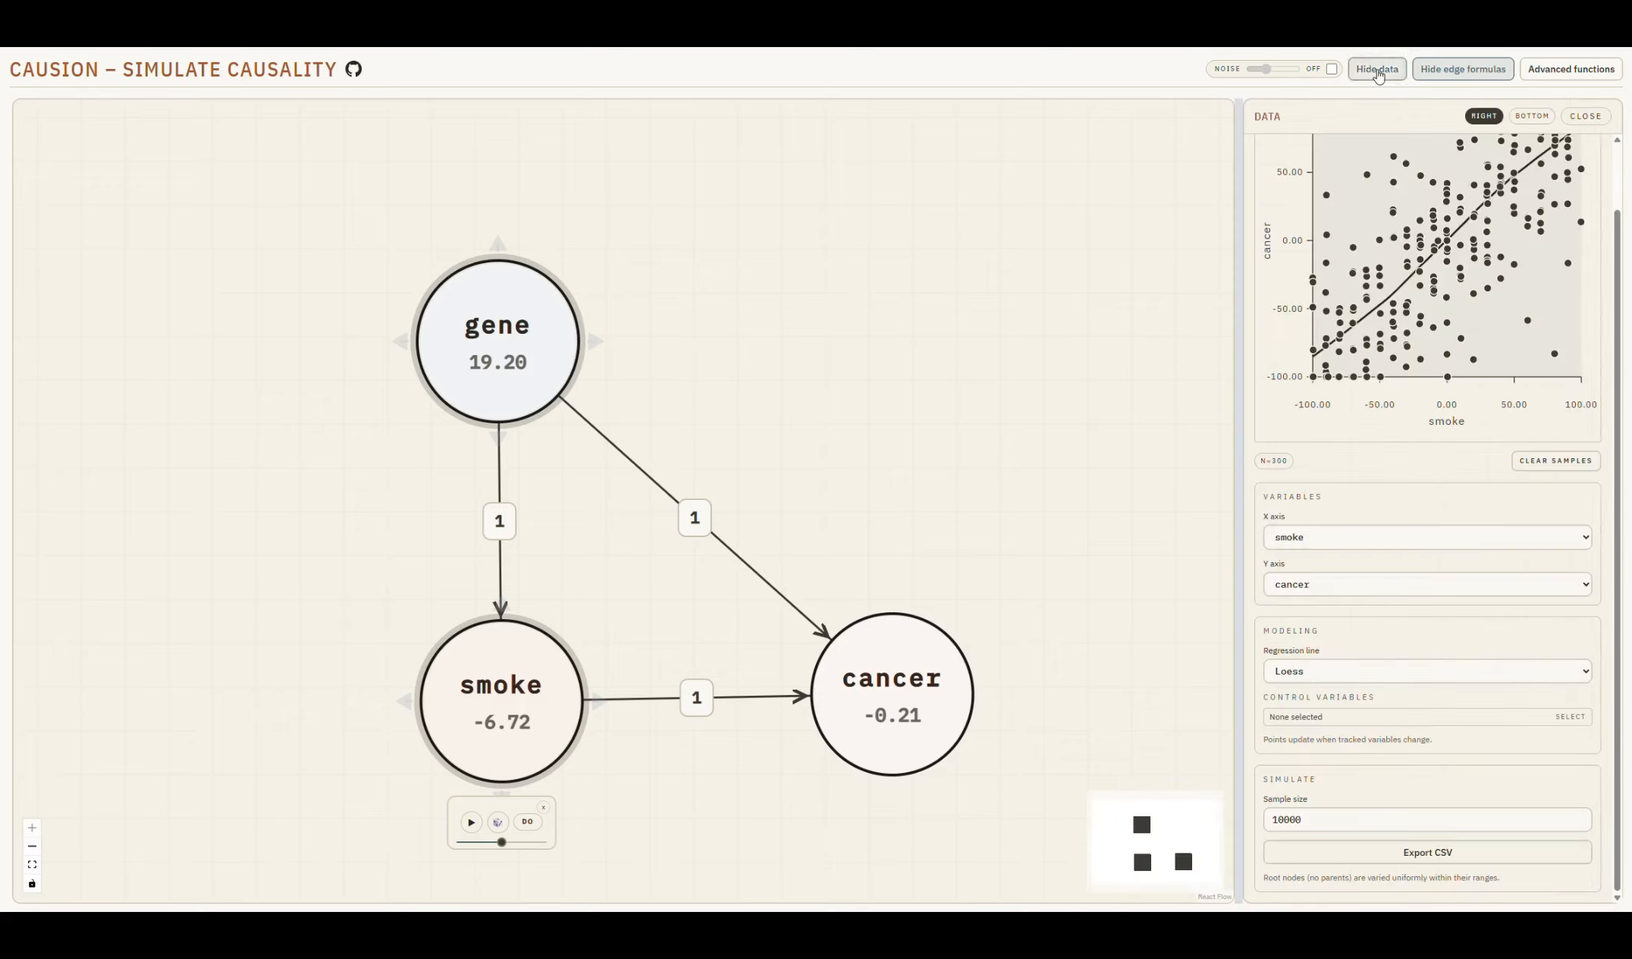
{"action": "left_click", "coordinate": [1380, 73]}
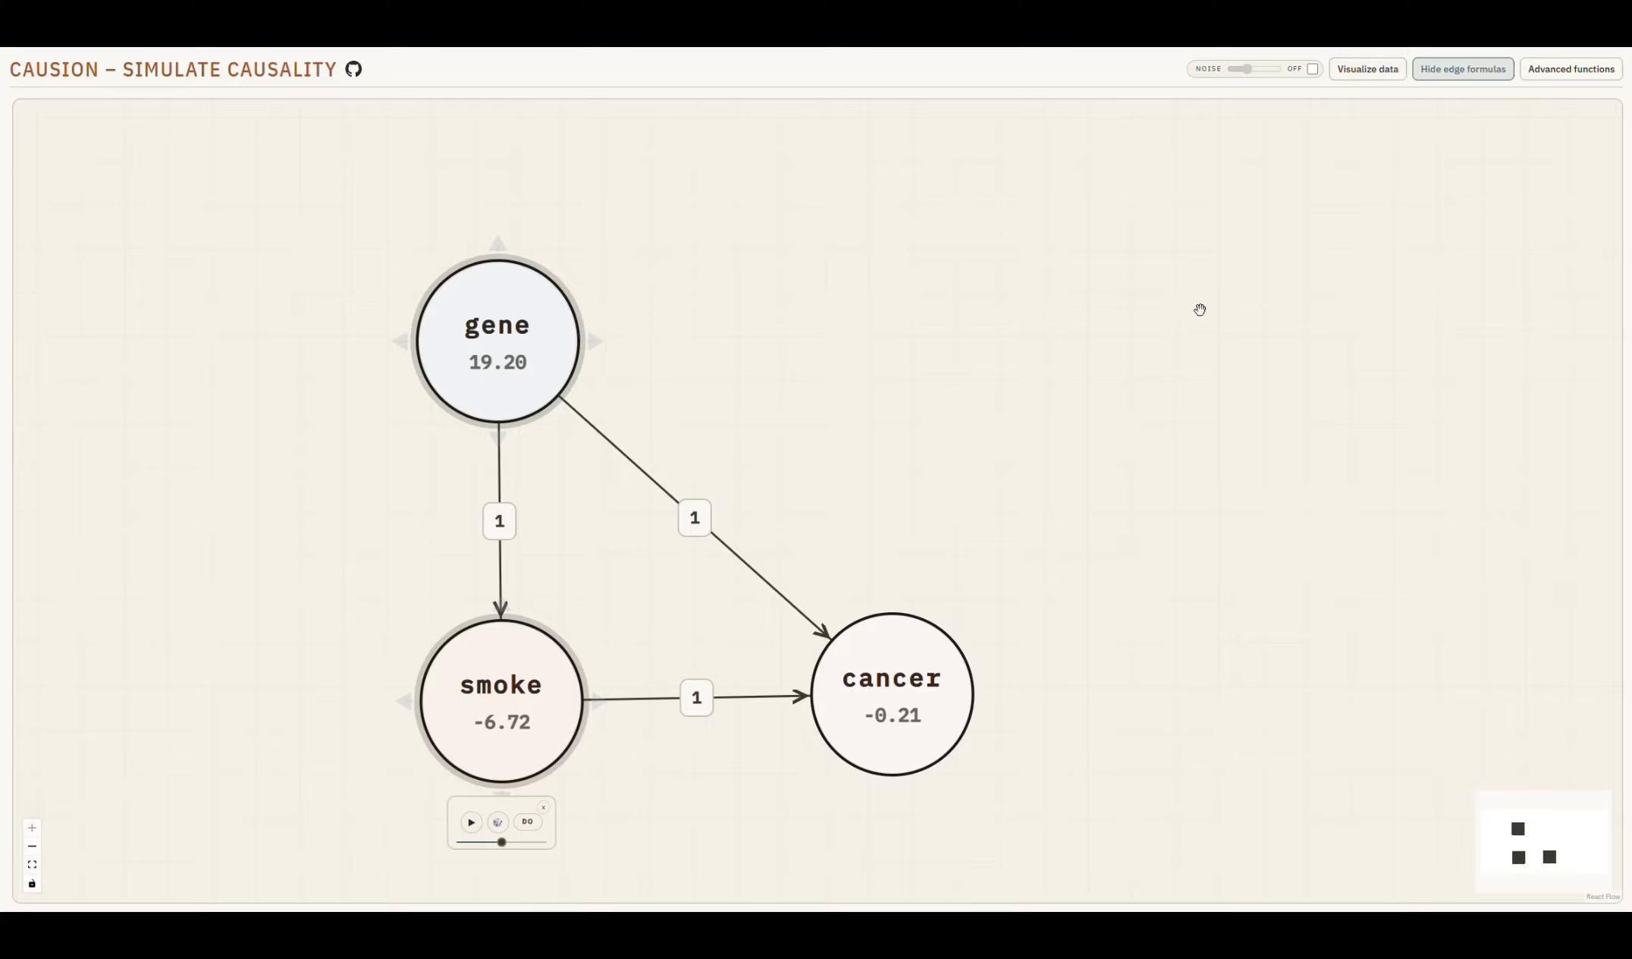
{"action": "left_click", "coordinate": [1373, 76]}
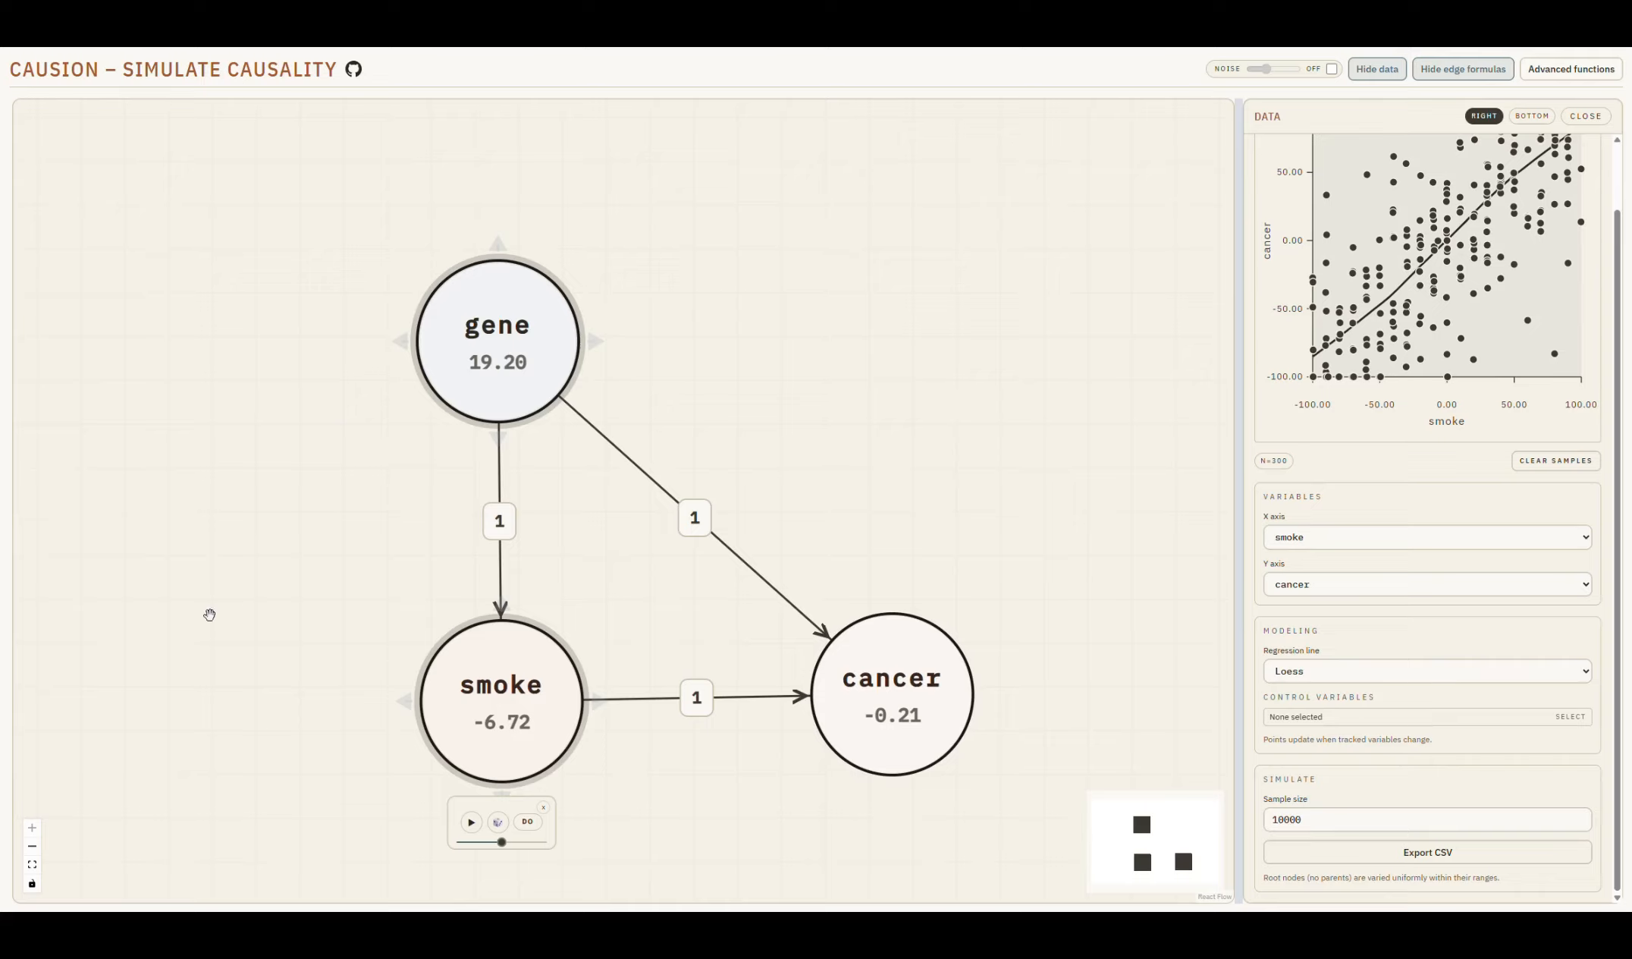
{"action": "left_click_drag", "start_coordinate": [271, 462], "coordinate": [531, 102]}
{"action": "left_click_drag", "start_coordinate": [380, 530], "coordinate": [452, 612]}
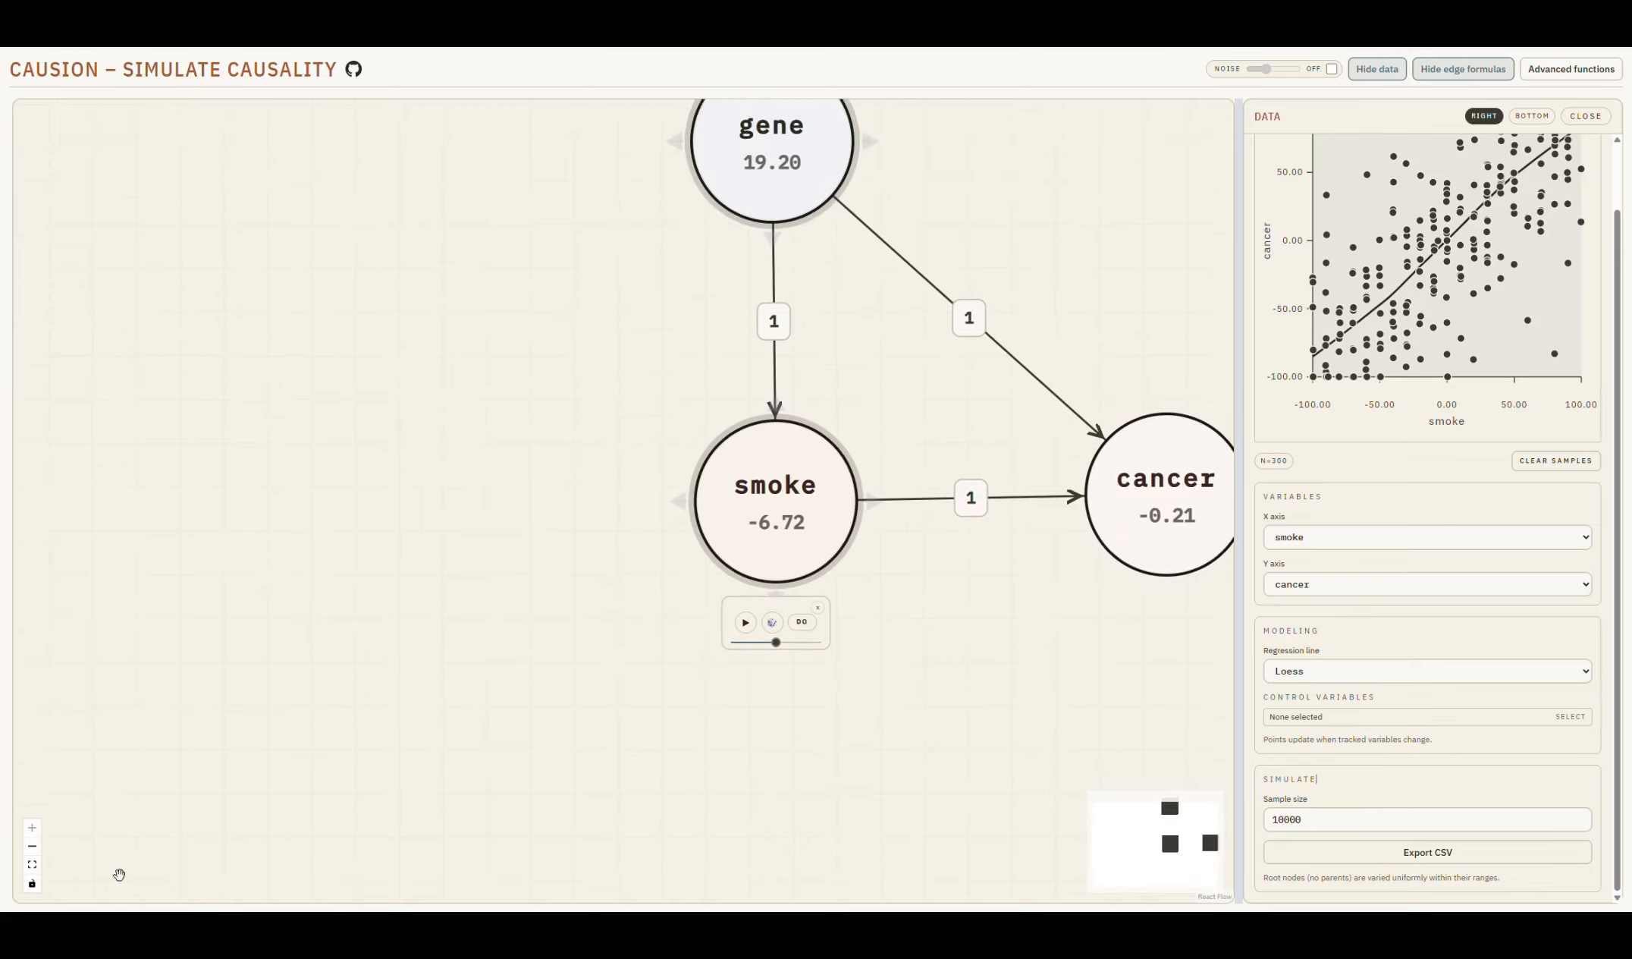
{"action": "left_click", "coordinate": [32, 864]}
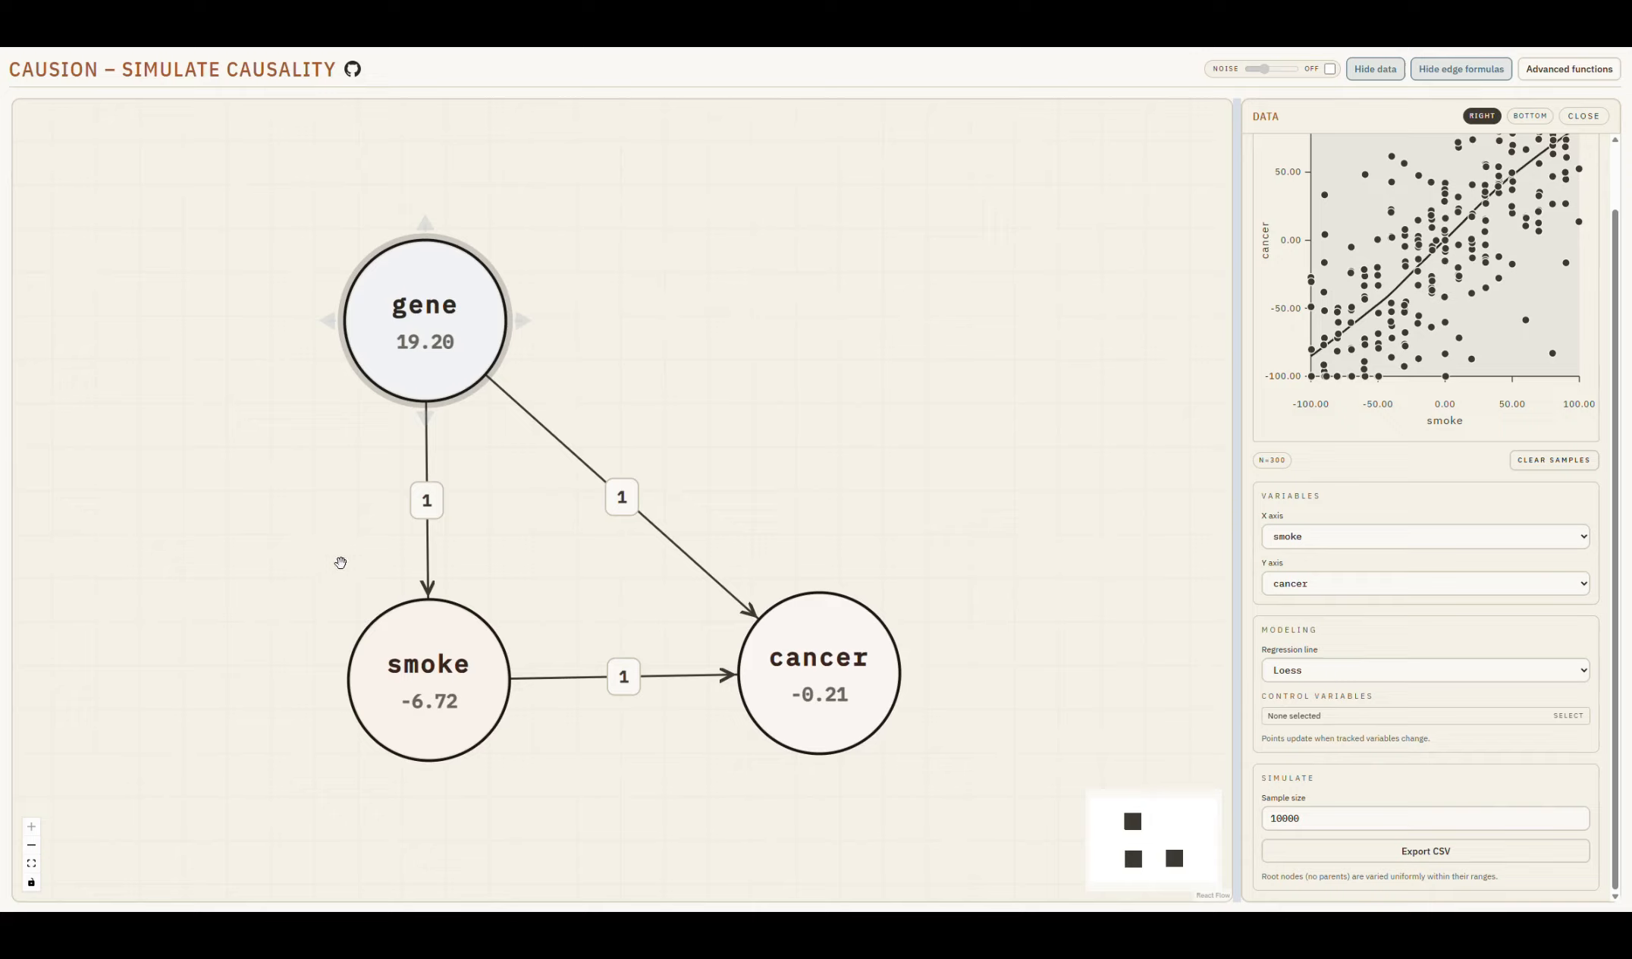
- Apply a do() intervention to the smoke node and vary its value to 93, -86 and finally -5
{"action": "left_click", "coordinate": [423, 662]}
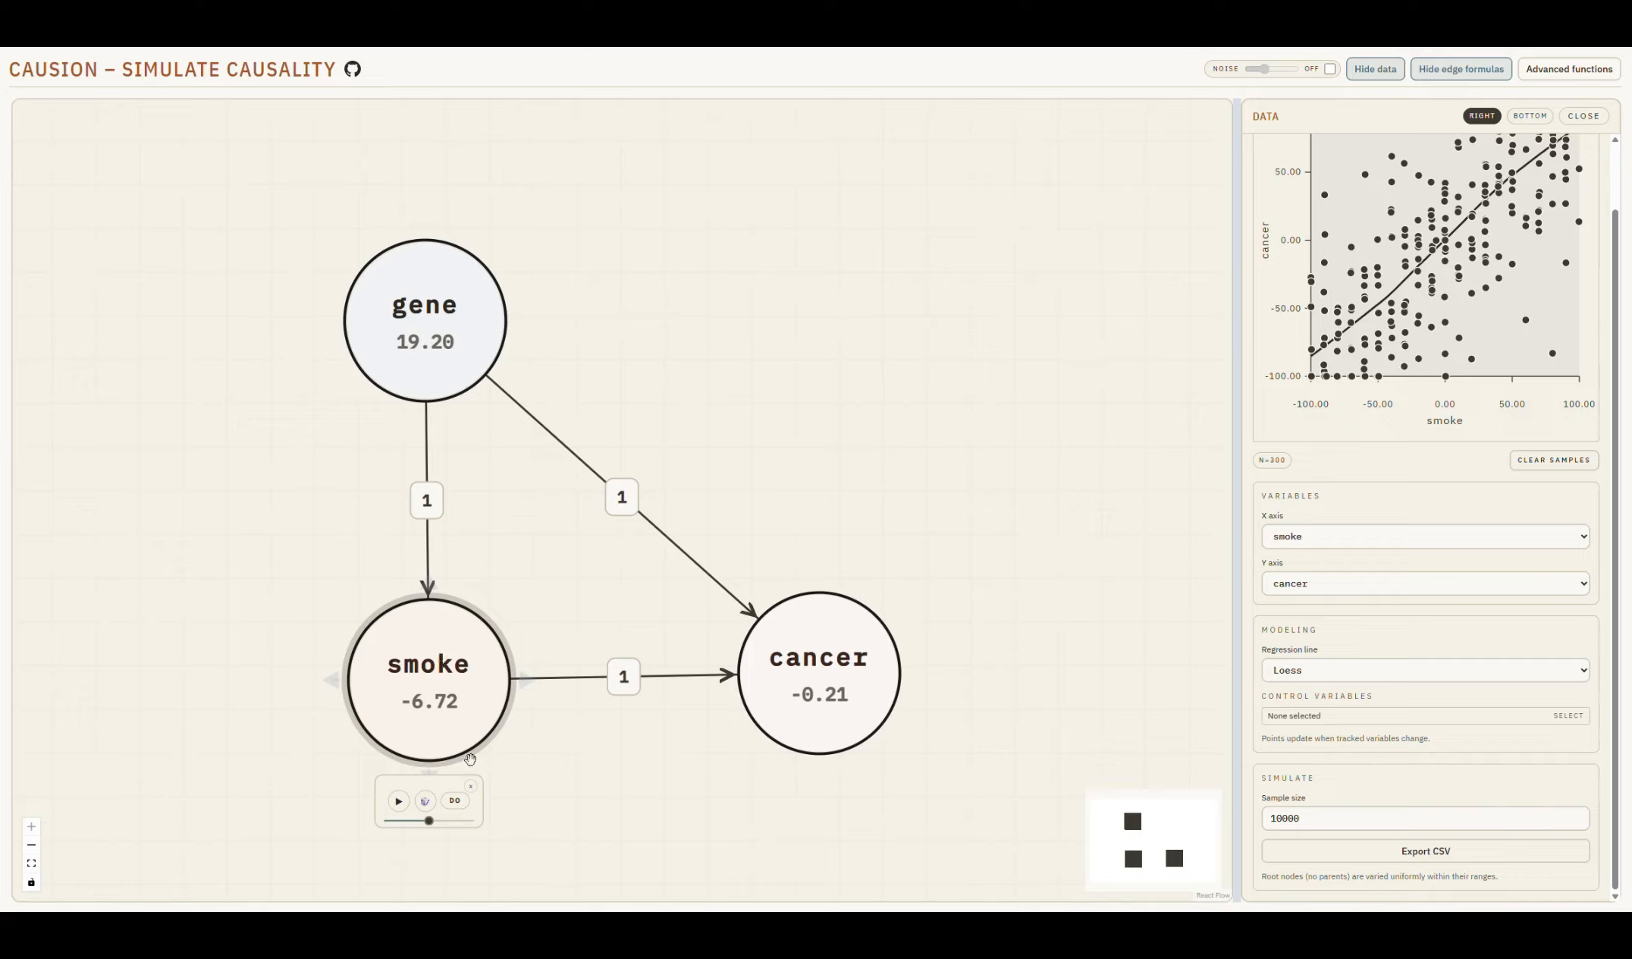
{"action": "left_click", "coordinate": [455, 802]}
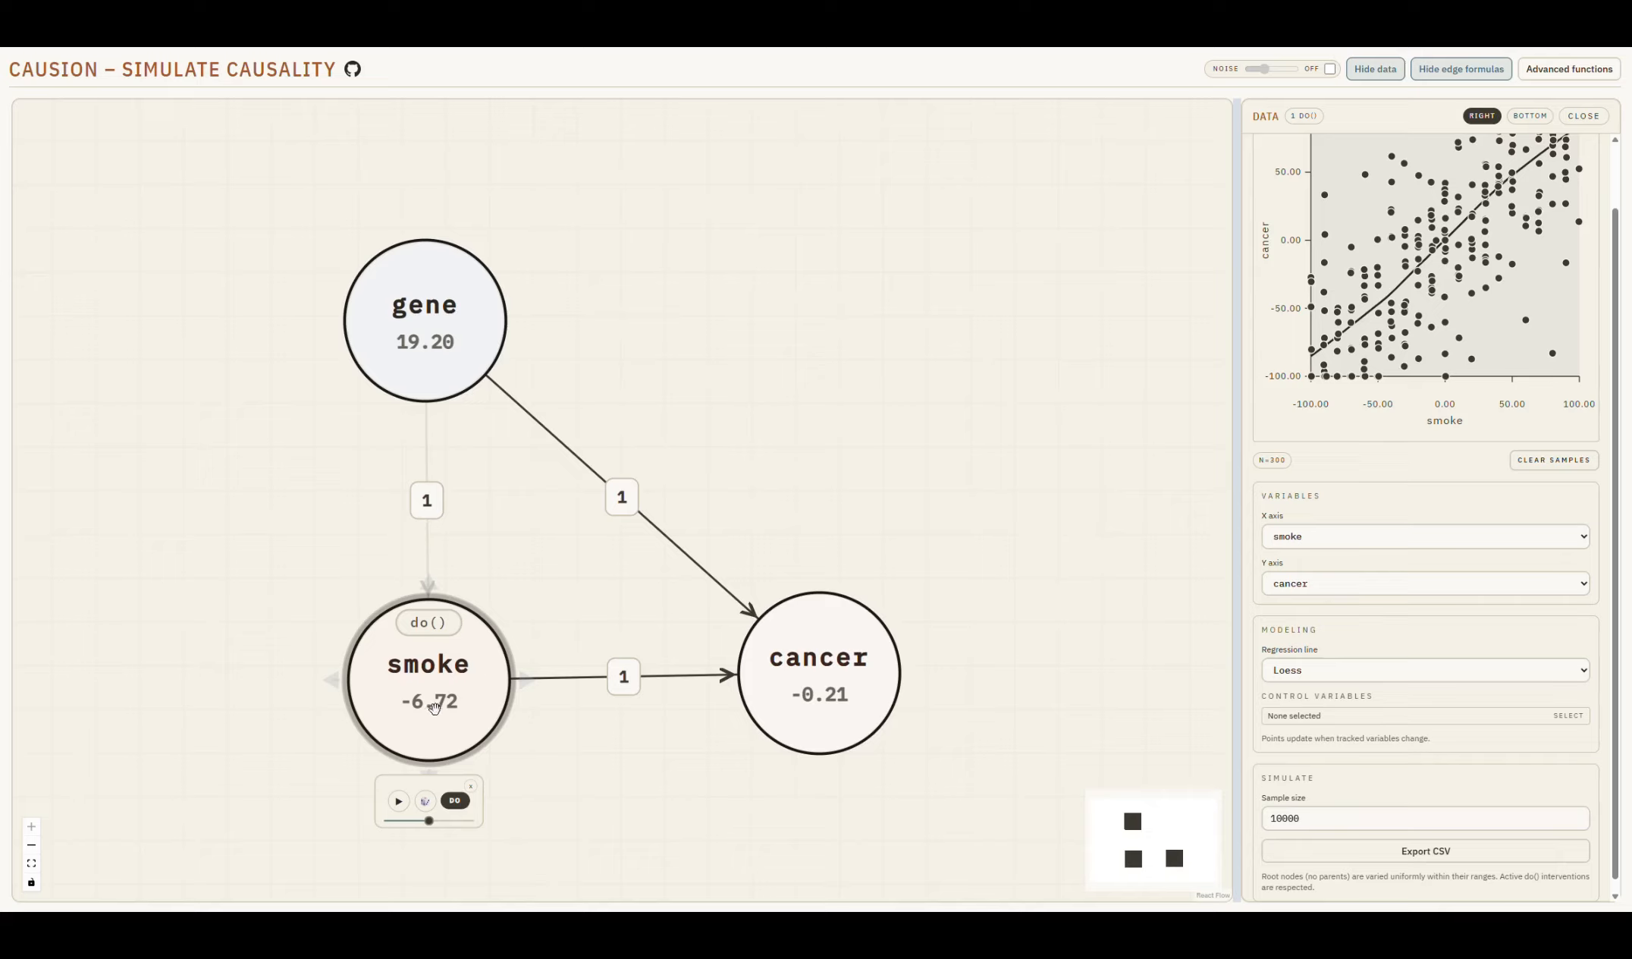
{"action": "left_click", "coordinate": [431, 821]}
{"action": "left_click_drag", "start_coordinate": [433, 826], "coordinate": [468, 826]}
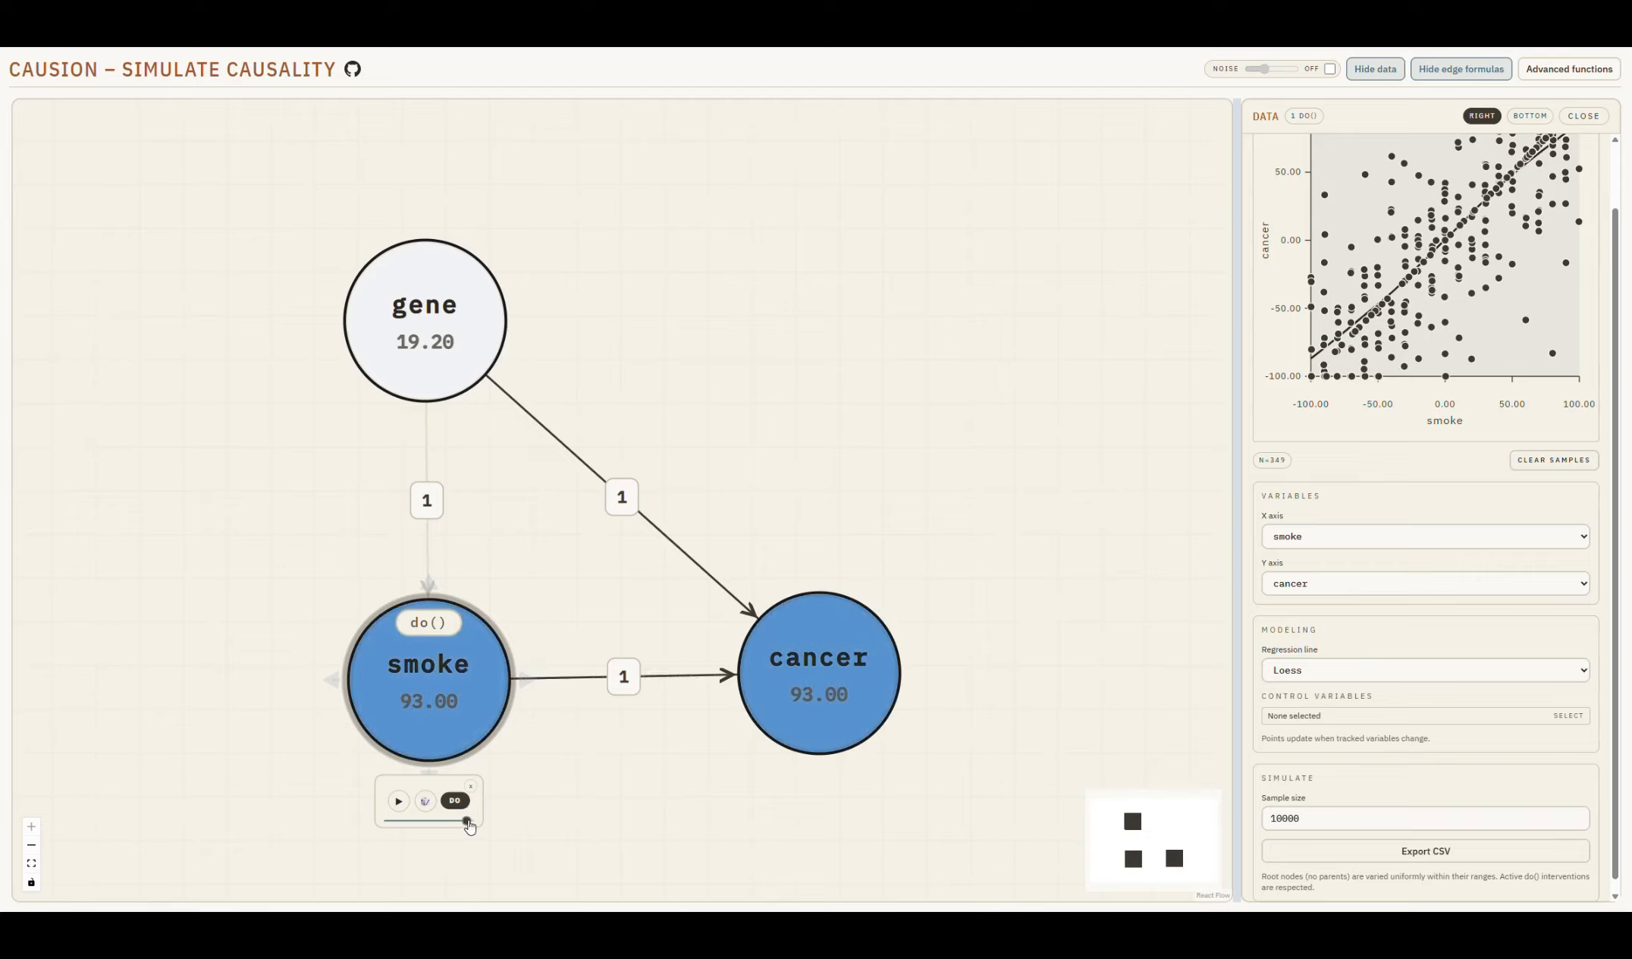
{"action": "left_click_drag", "start_coordinate": [467, 826], "coordinate": [395, 827]}
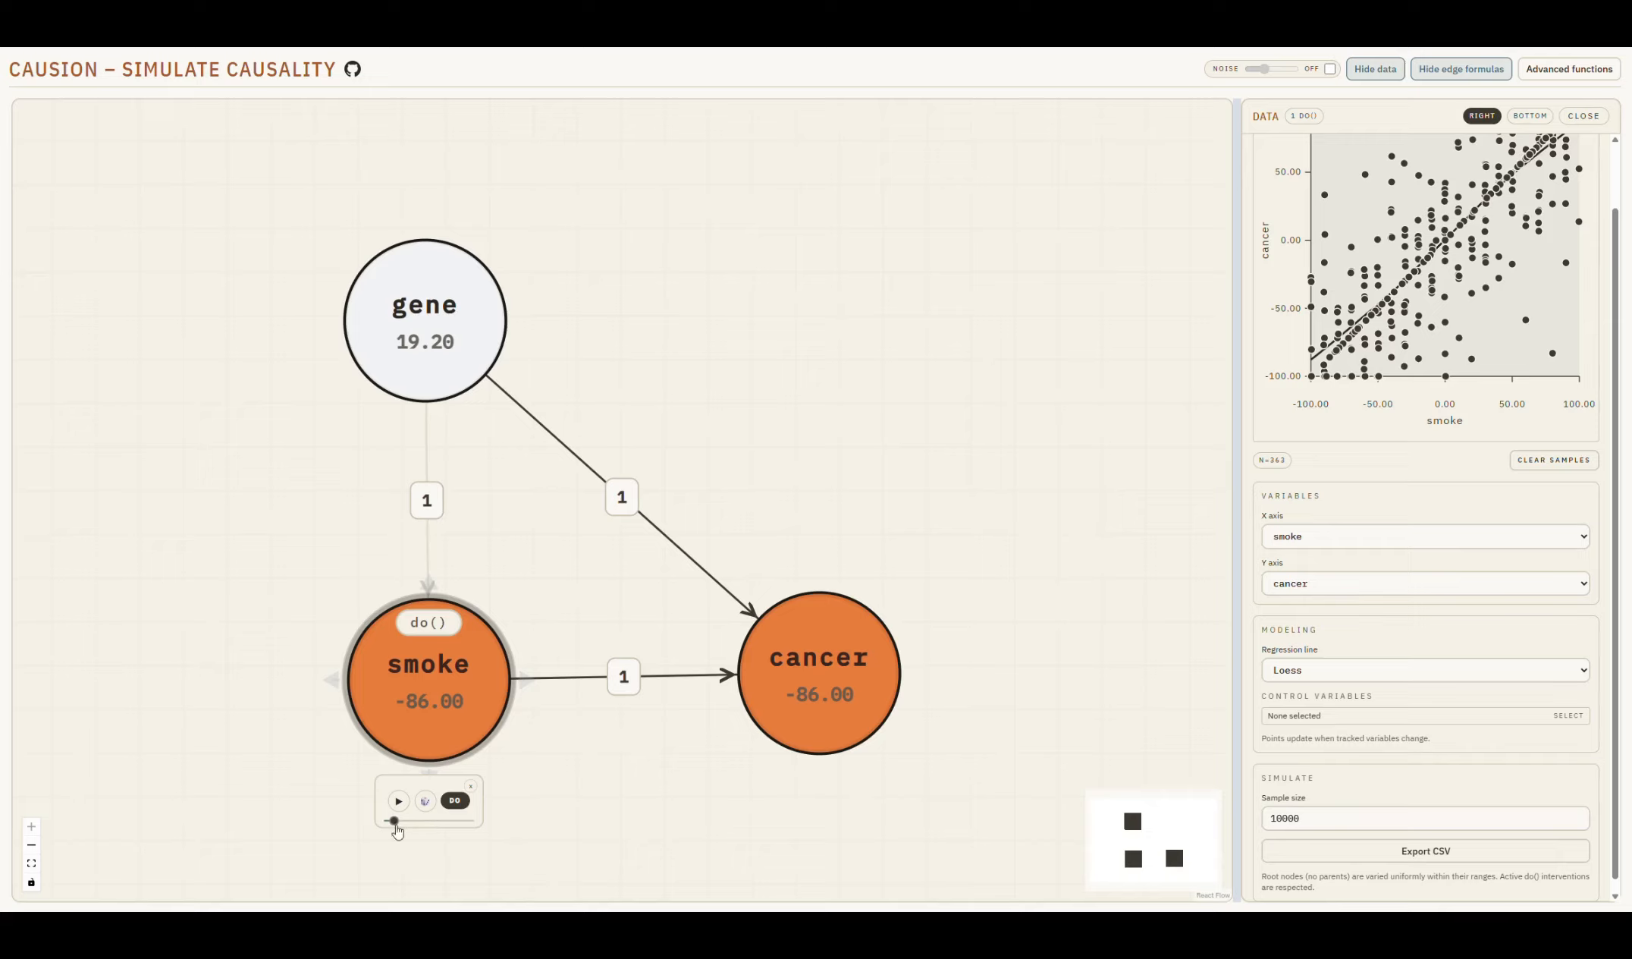
{"action": "left_click_drag", "start_coordinate": [392, 823], "coordinate": [427, 821]}
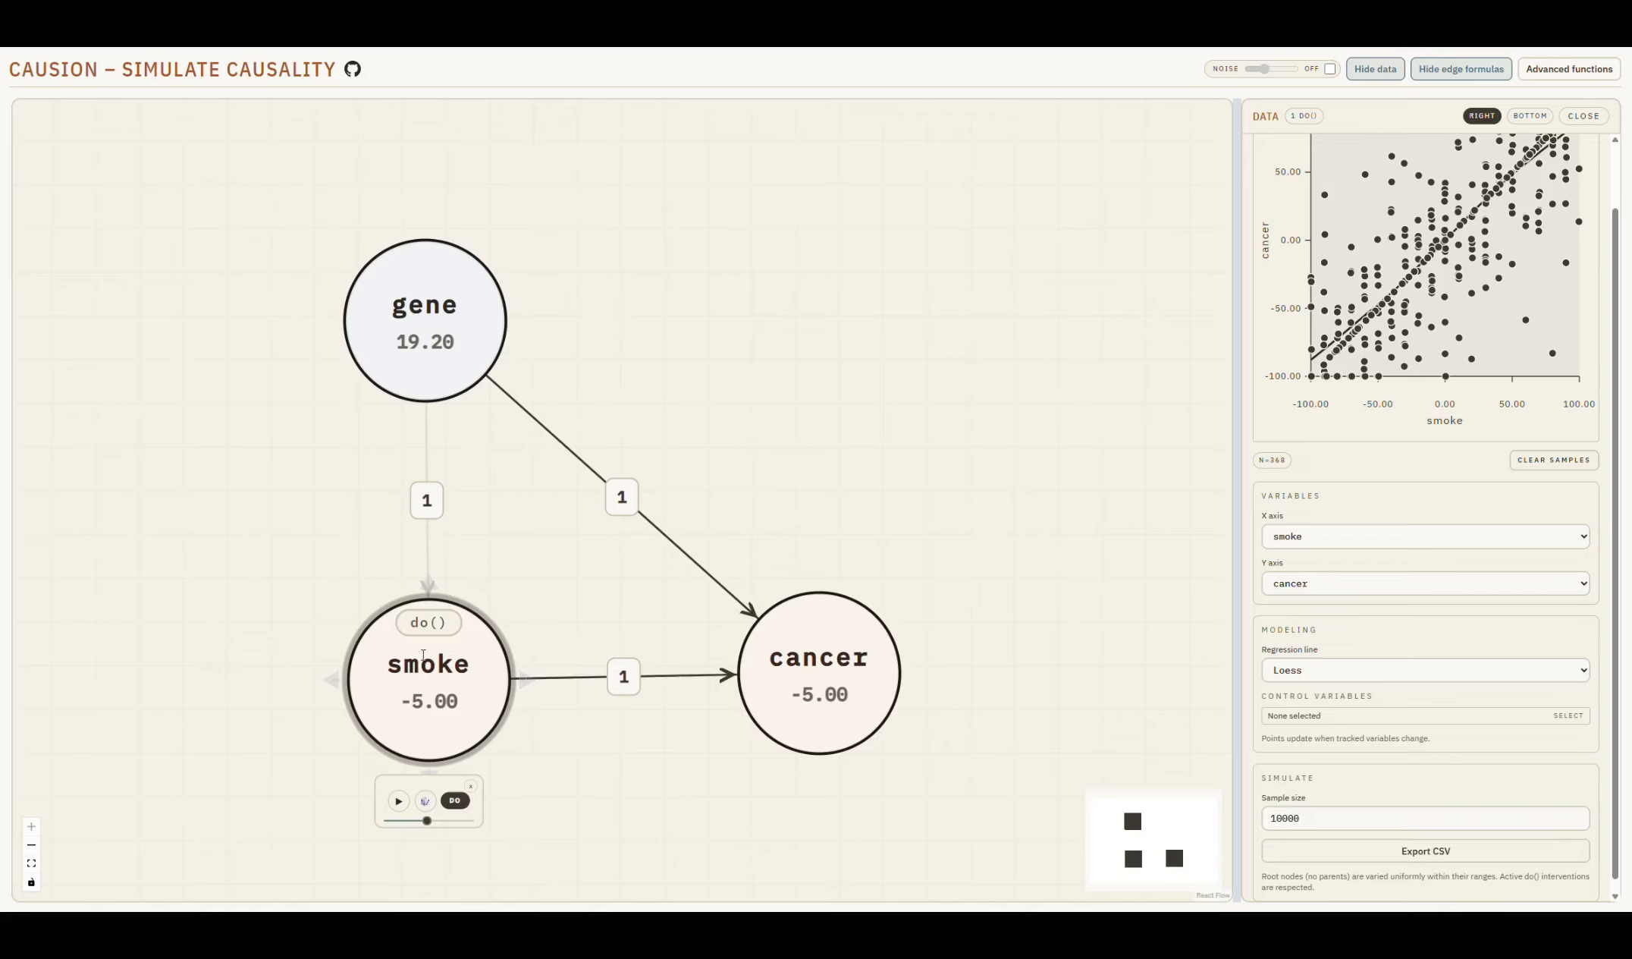
- Sweep the gene node's value up and down, ending at 0, while smoke stays under its do() intervention
{"action": "mouse_move", "coordinate": [421, 307]}
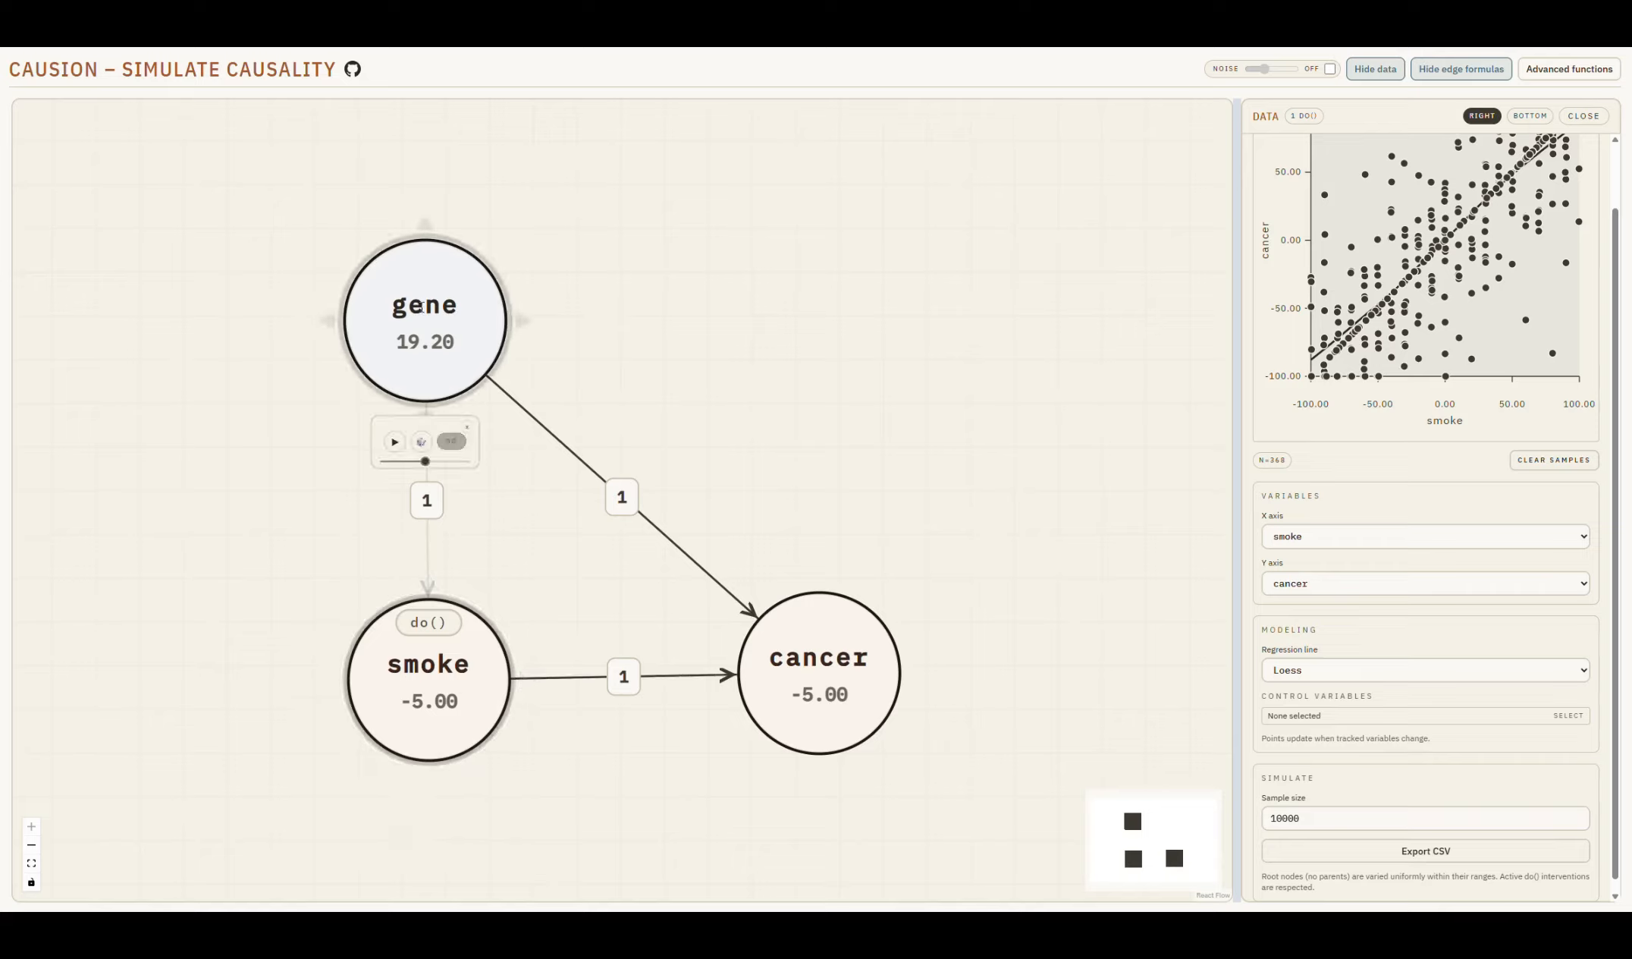
{"action": "left_click", "coordinate": [426, 461]}
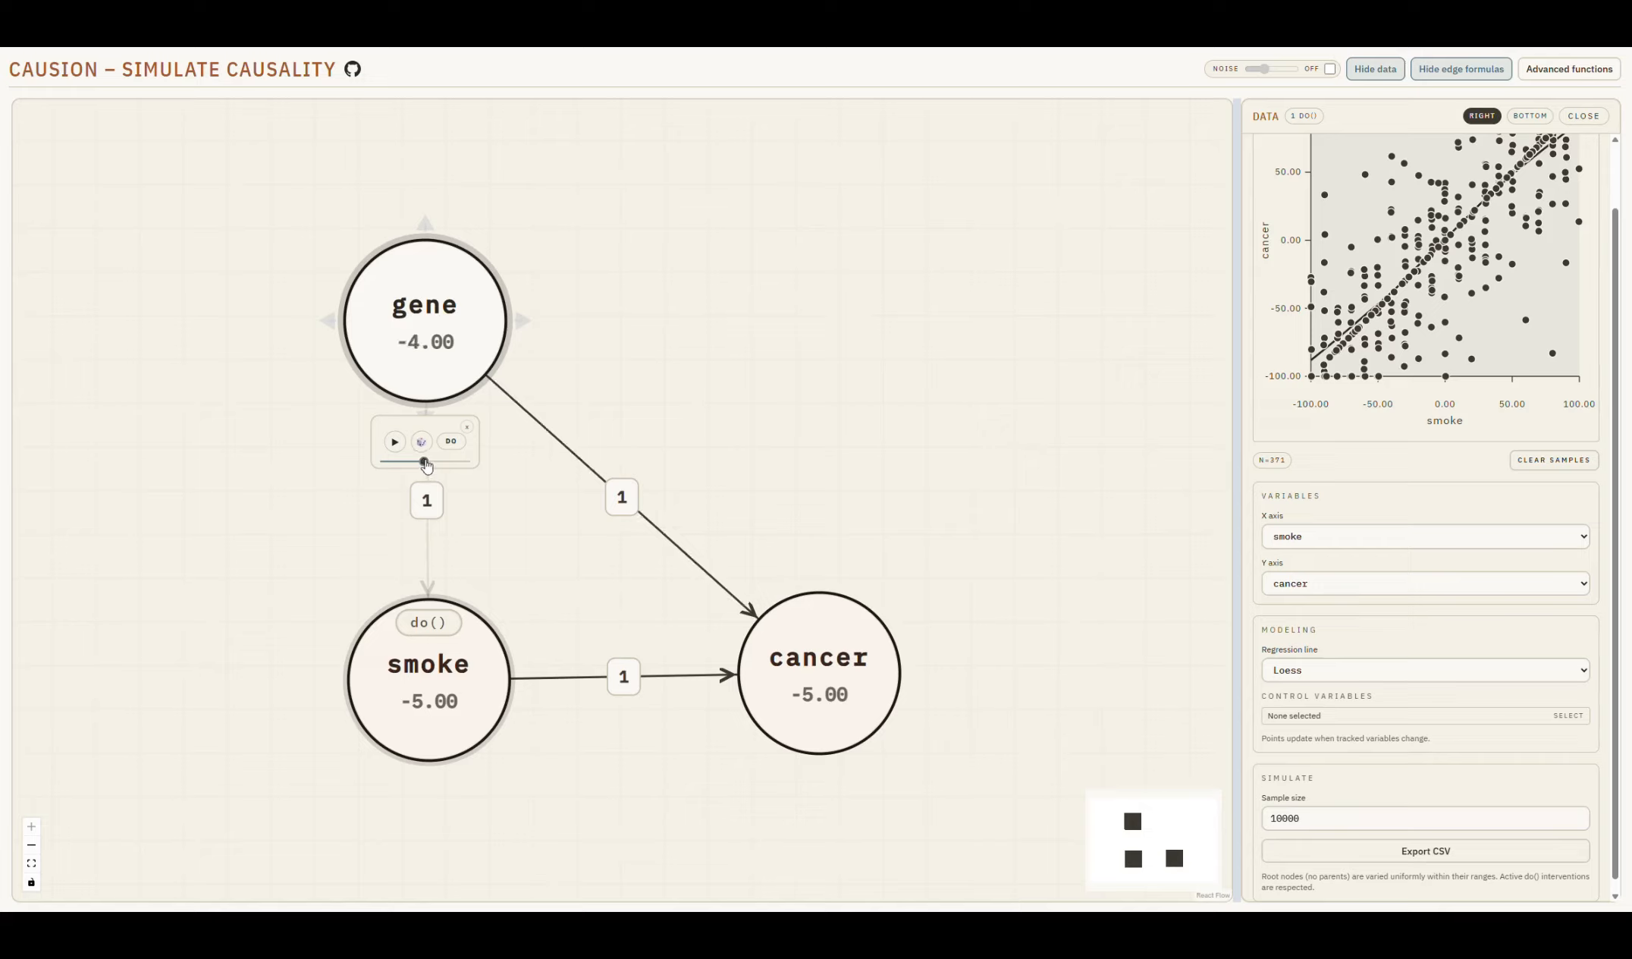
{"action": "mouse_move", "coordinate": [425, 464]}
{"action": "left_mouse_down"}
{"action": "mouse_move", "coordinate": [455, 465]}
{"action": "mouse_move", "coordinate": [379, 464]}
{"action": "mouse_move", "coordinate": [464, 465]}
{"action": "mouse_move", "coordinate": [385, 466]}
{"action": "mouse_move", "coordinate": [441, 464]}
{"action": "mouse_move", "coordinate": [386, 464]}
{"action": "mouse_move", "coordinate": [424, 464]}
{"action": "left_mouse_up"}
- Remove the do() intervention from the smoke node and clear the plot's samples
{"action": "left_click", "coordinate": [417, 689]}
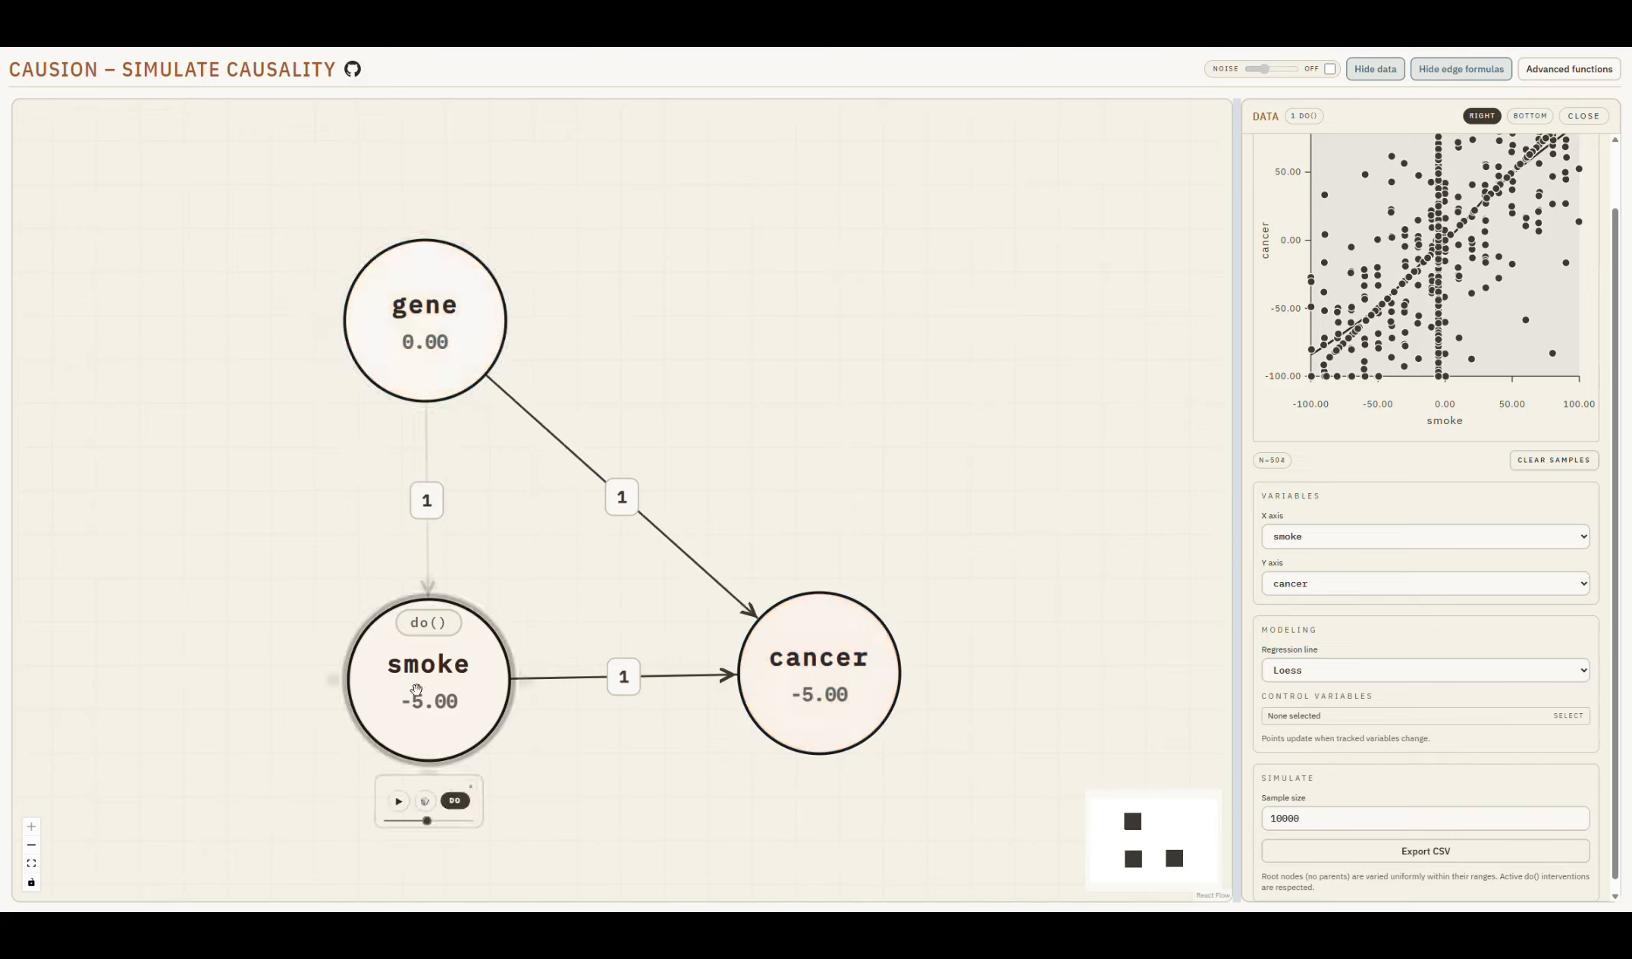
{"action": "left_click", "coordinate": [456, 802]}
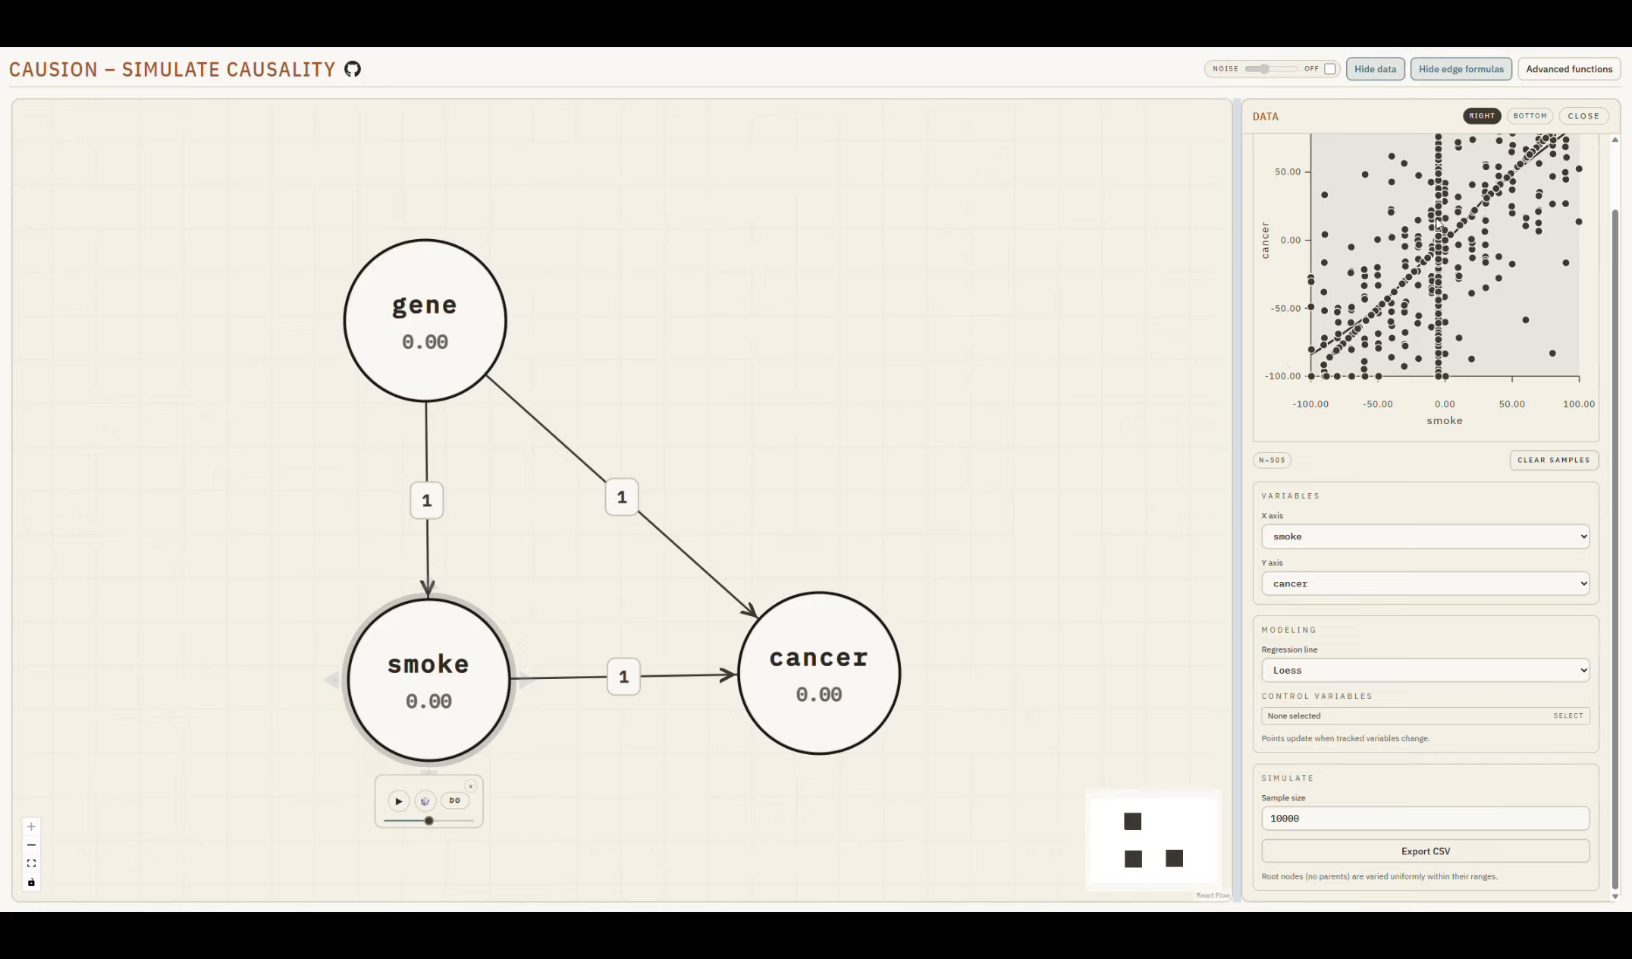
{"action": "scroll", "coordinate": [1378, 220], "scroll_direction": "up", "scroll_amount": 2}
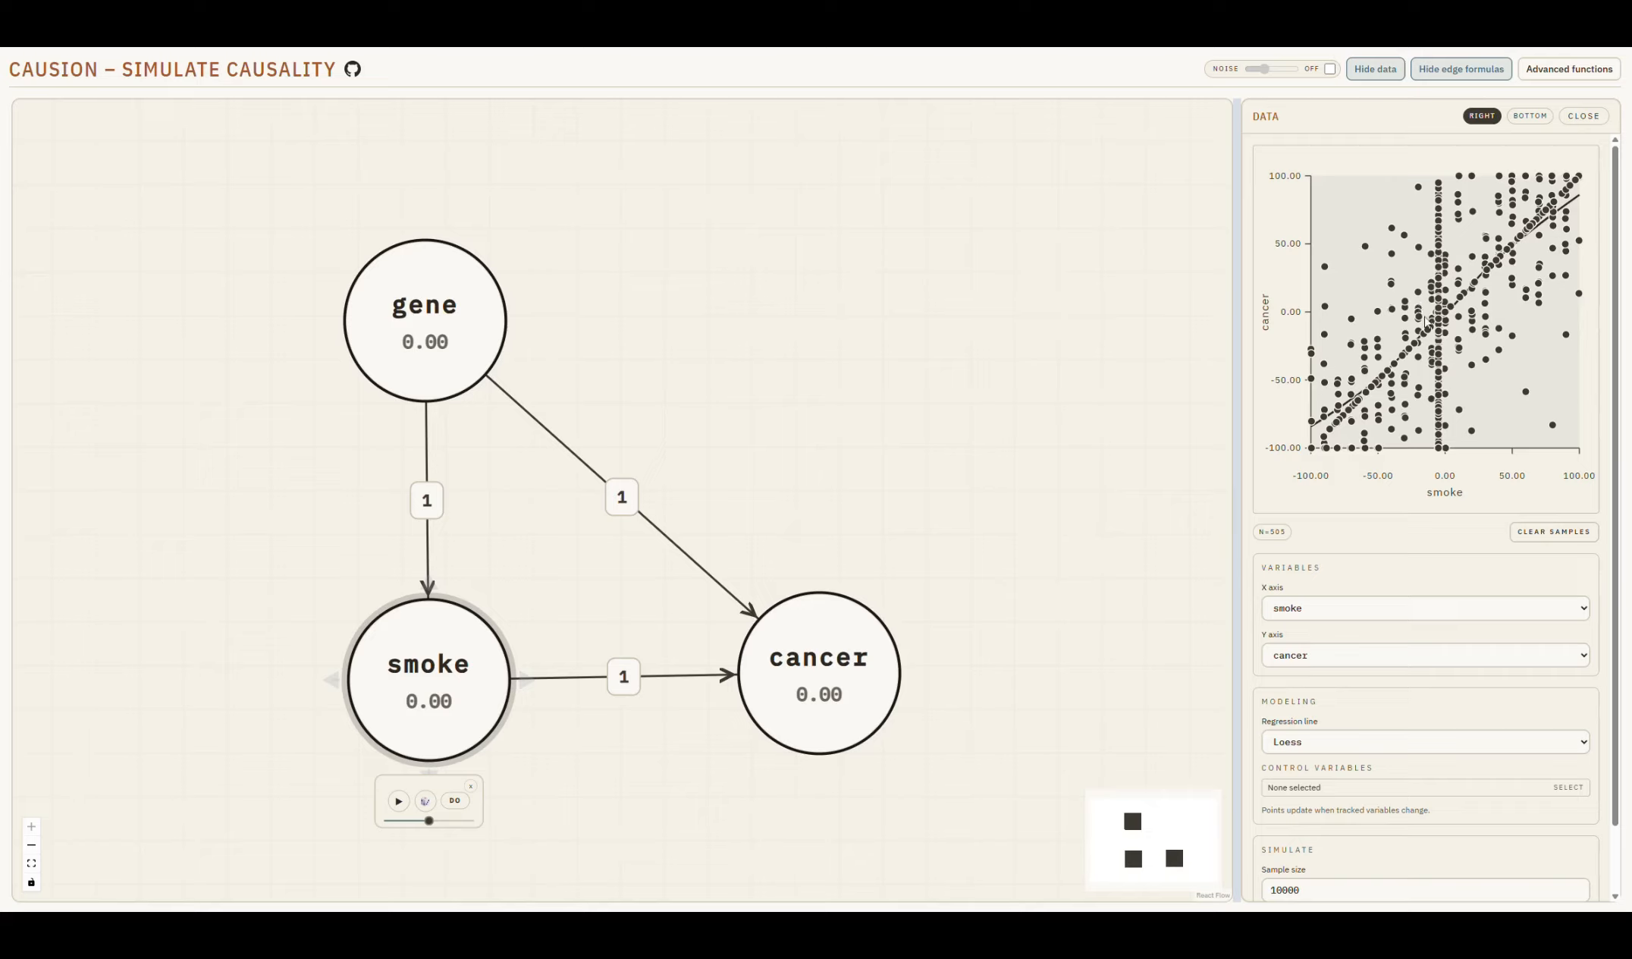
{"action": "left_click", "coordinate": [1531, 537]}
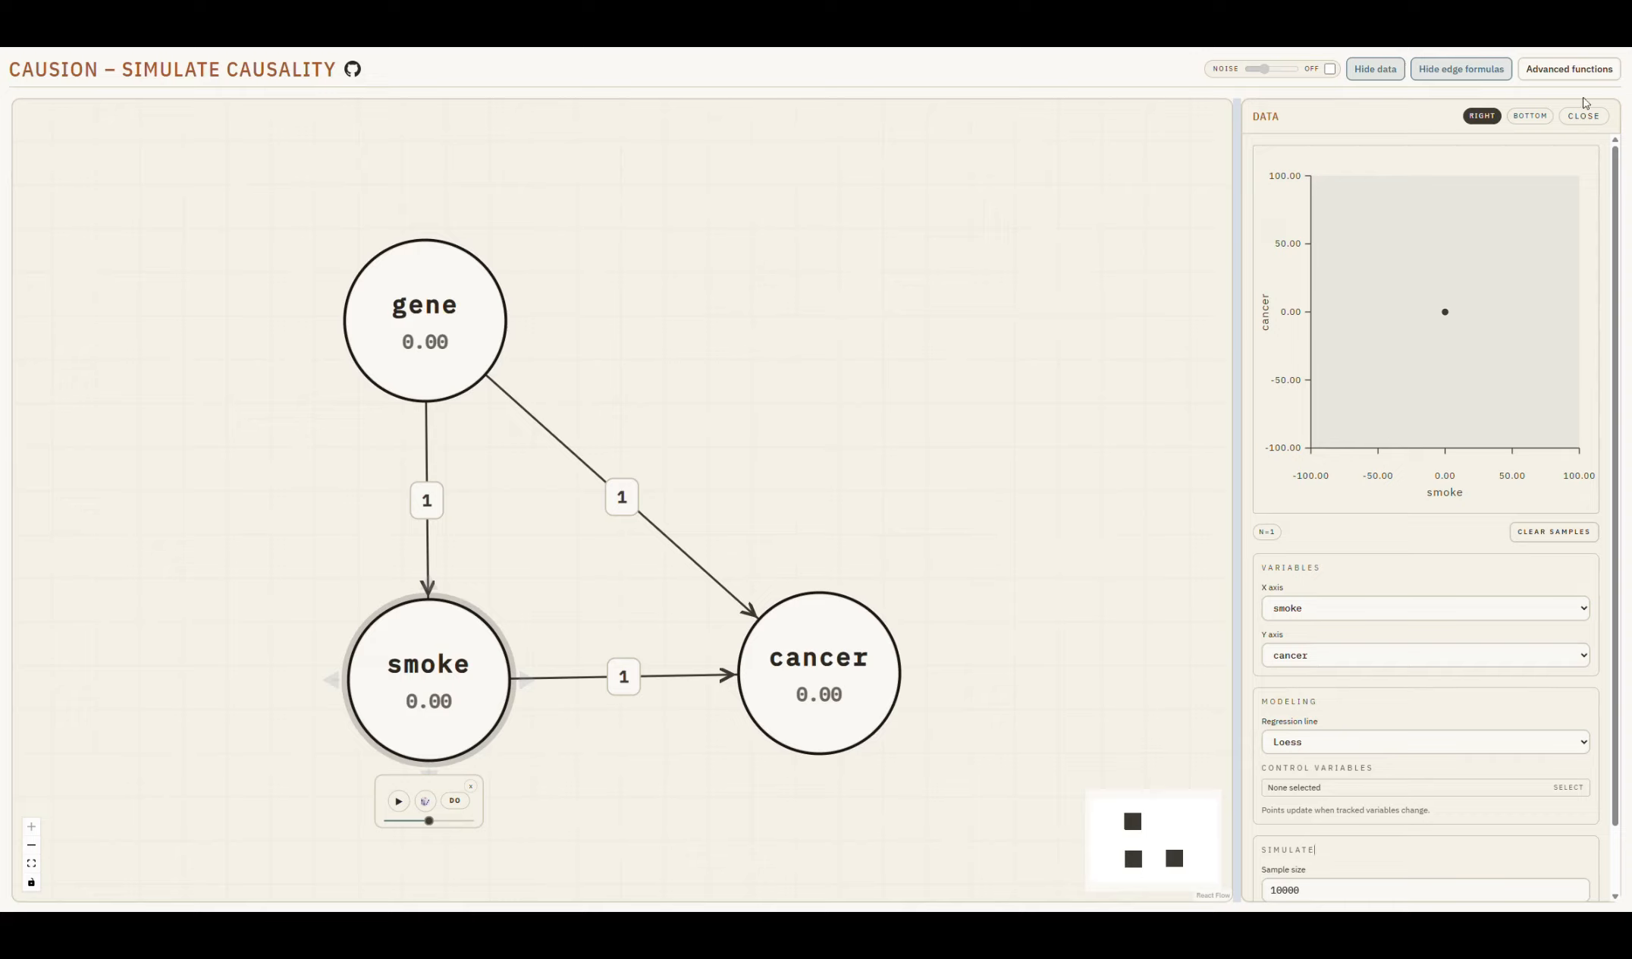
- Hide the data view and show the advanced functions, with the whole graph fitted in the canvas
{"action": "left_click", "coordinate": [1382, 68]}
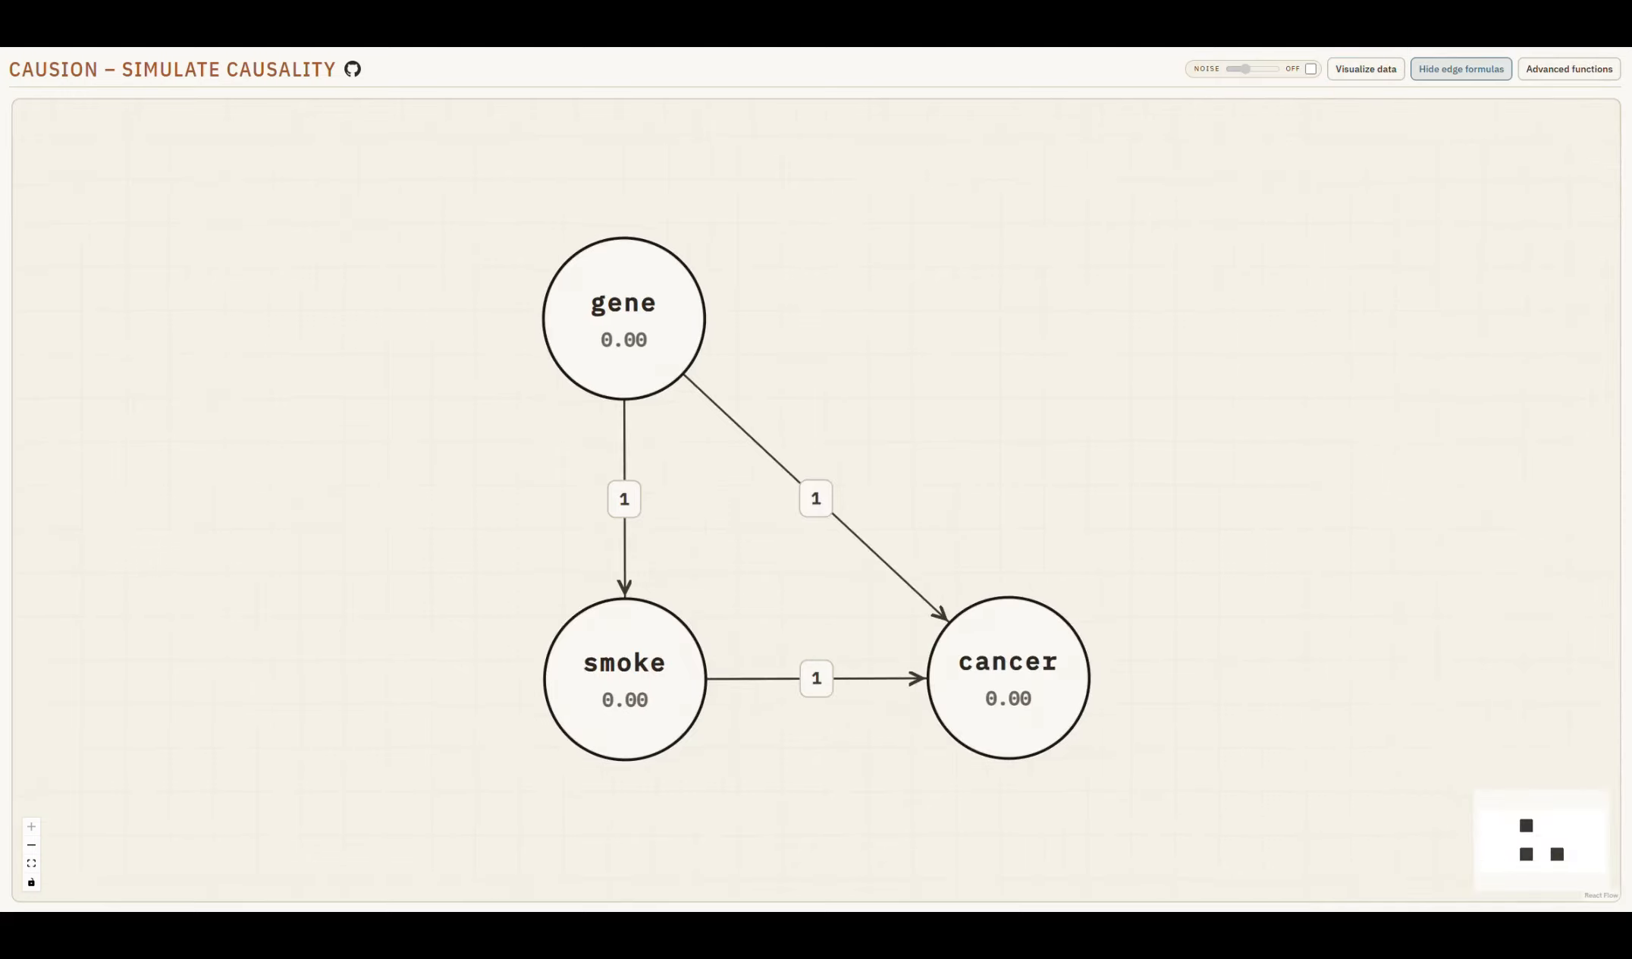
{"action": "left_click", "coordinate": [1561, 72]}
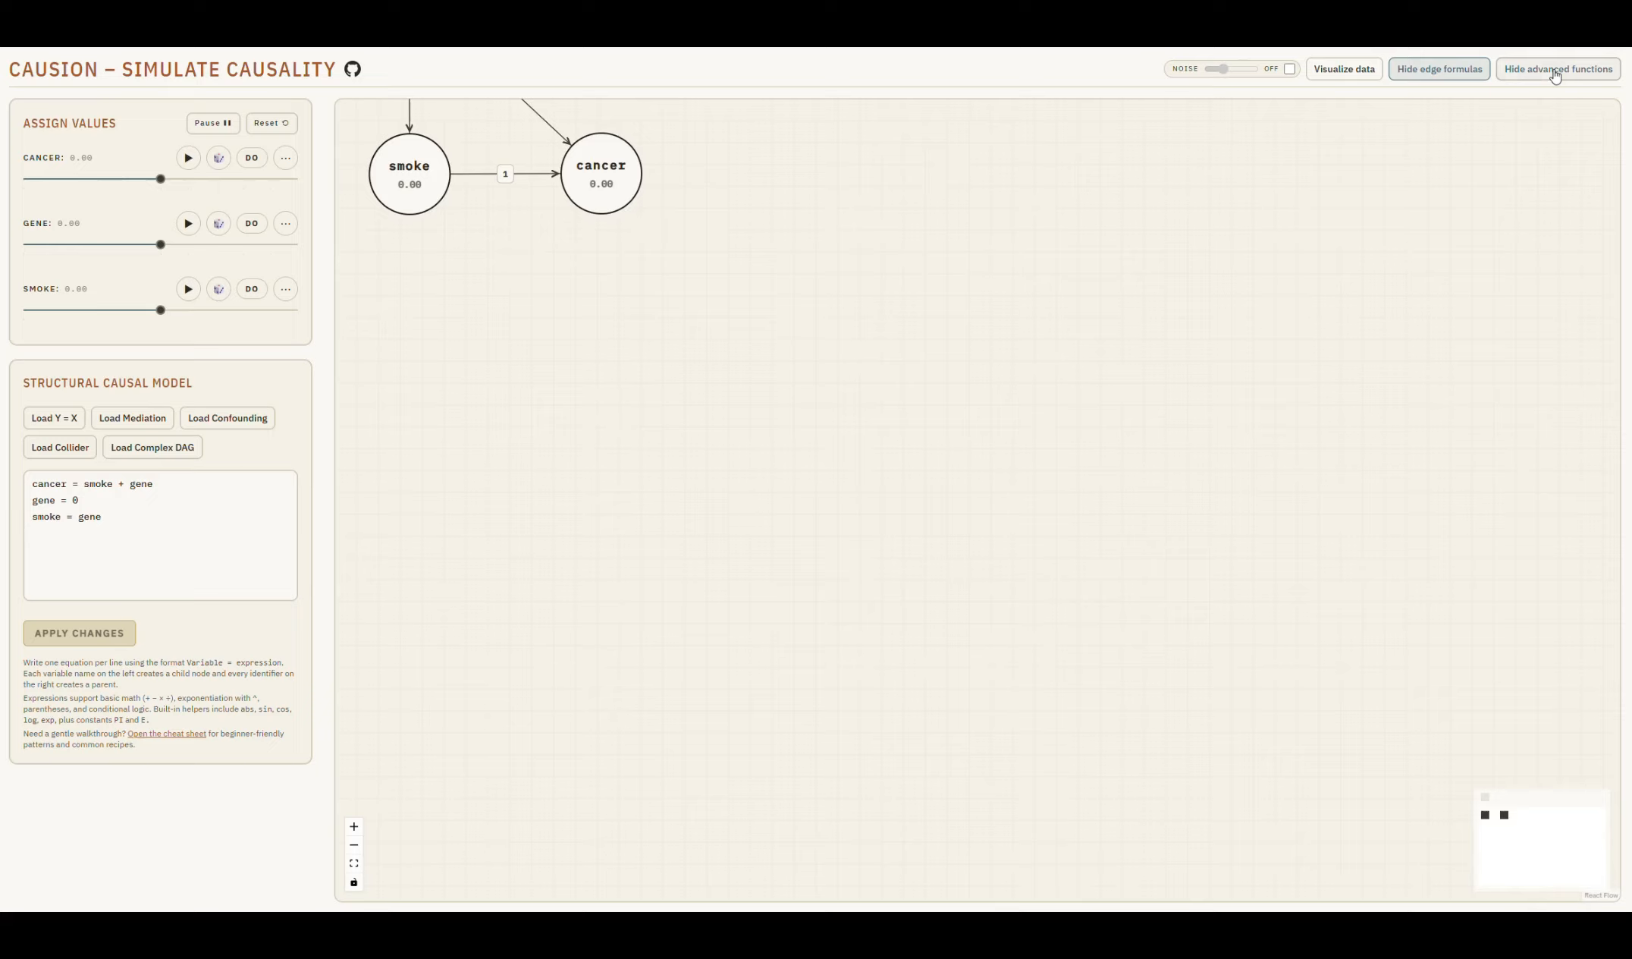
{"action": "left_click", "coordinate": [353, 863]}
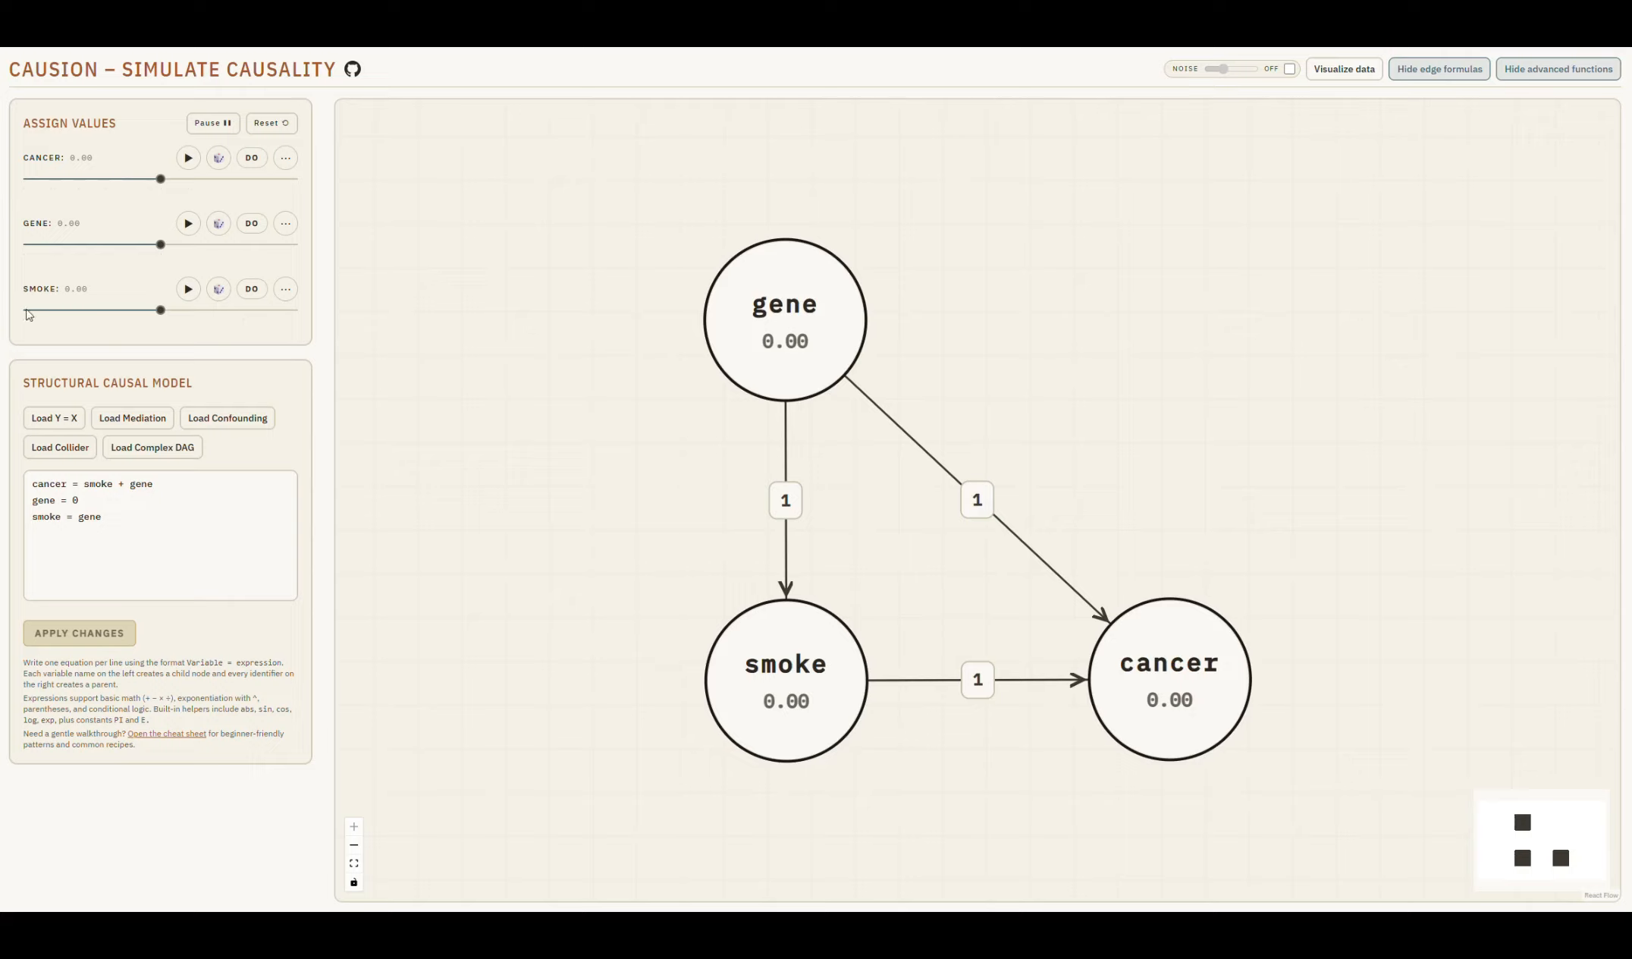
- Highlight the Assign Values heading and the cancer label, and select the matching cancer node in the graph
{"action": "left_click_drag", "start_coordinate": [25, 123], "coordinate": [140, 134]}
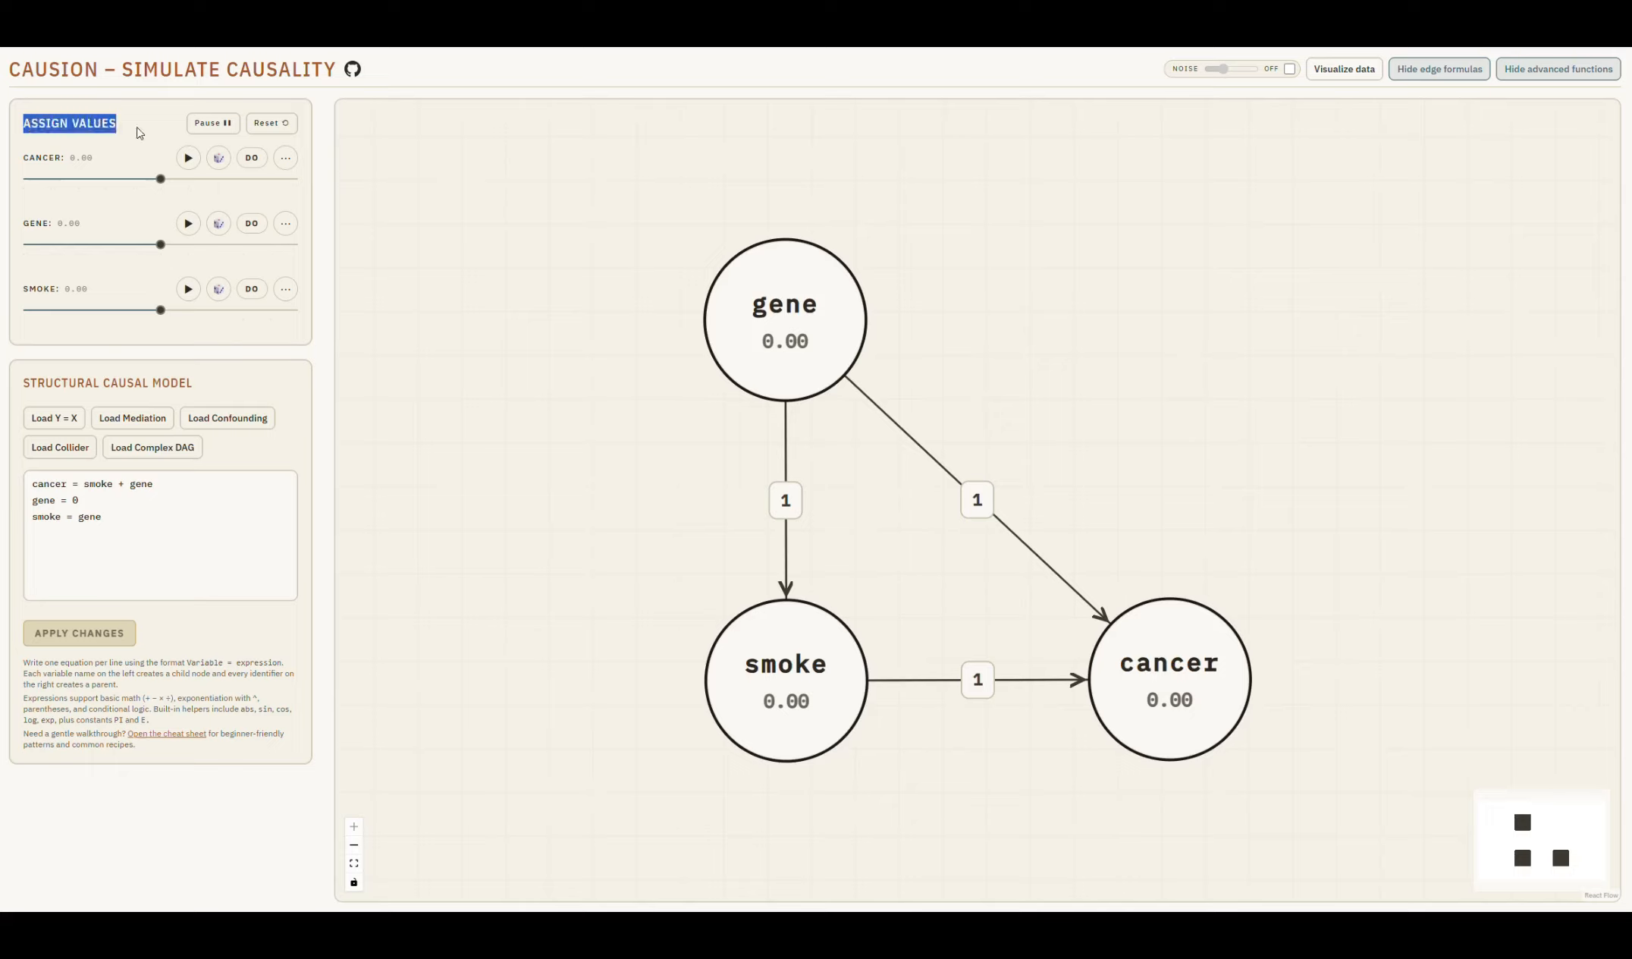
{"action": "left_click", "coordinate": [131, 128]}
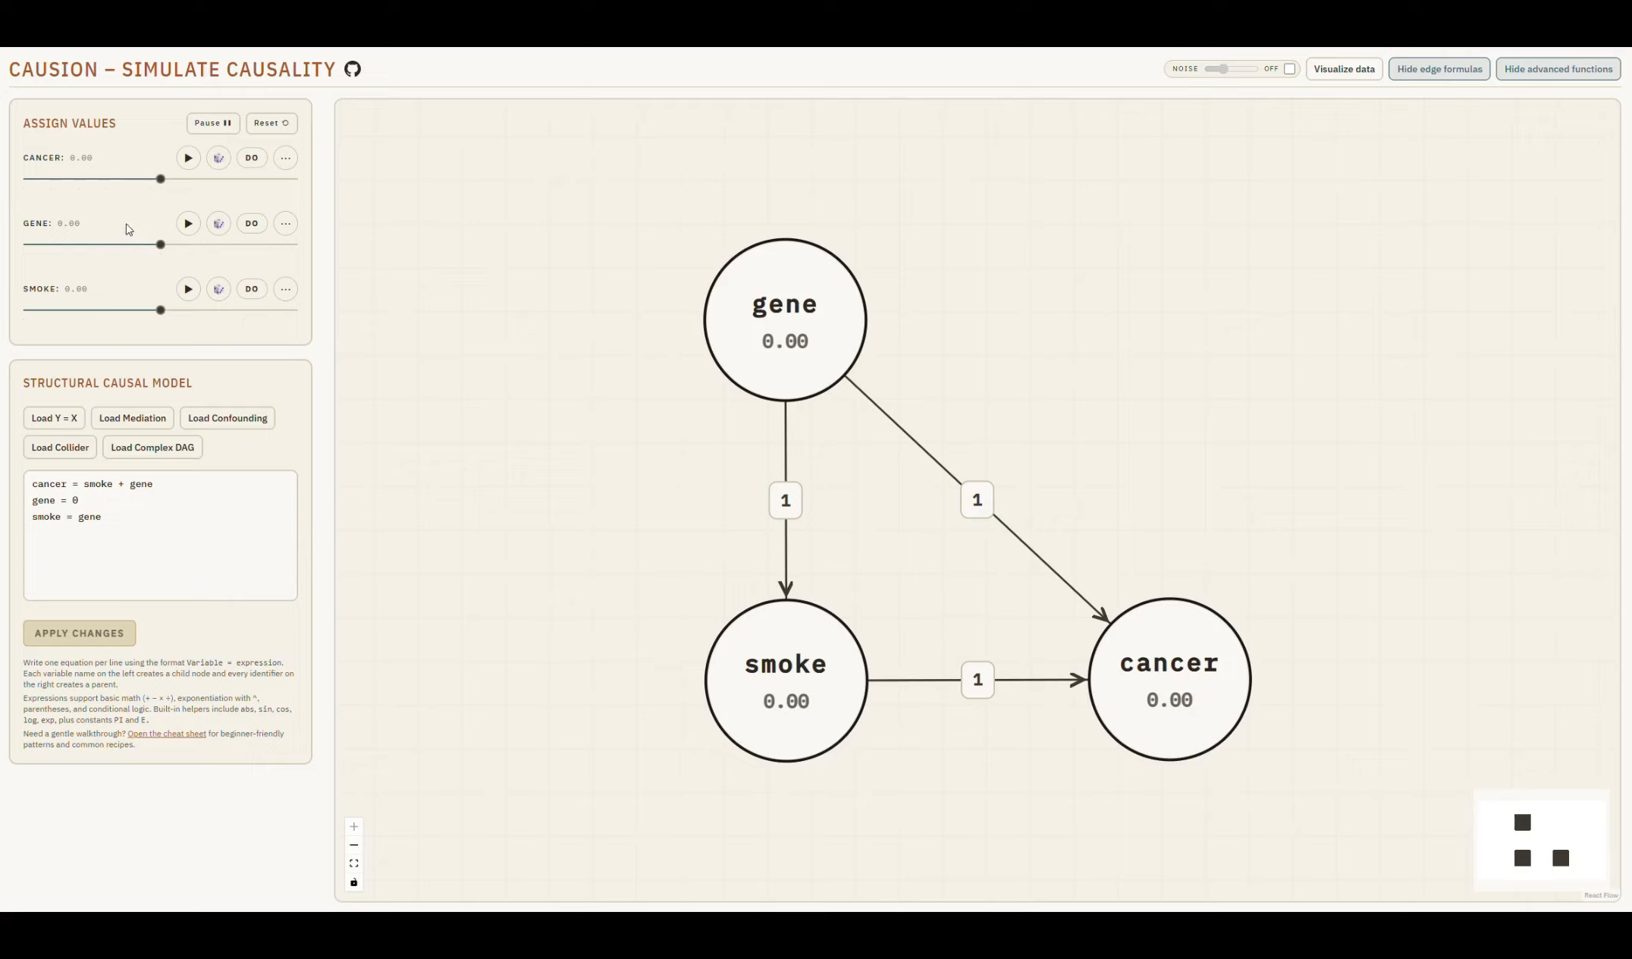
{"action": "left_click_drag", "start_coordinate": [25, 153], "coordinate": [46, 158]}
{"action": "left_click_drag", "start_coordinate": [1209, 695], "coordinate": [1206, 692]}
{"action": "left_click", "coordinate": [1178, 690]}
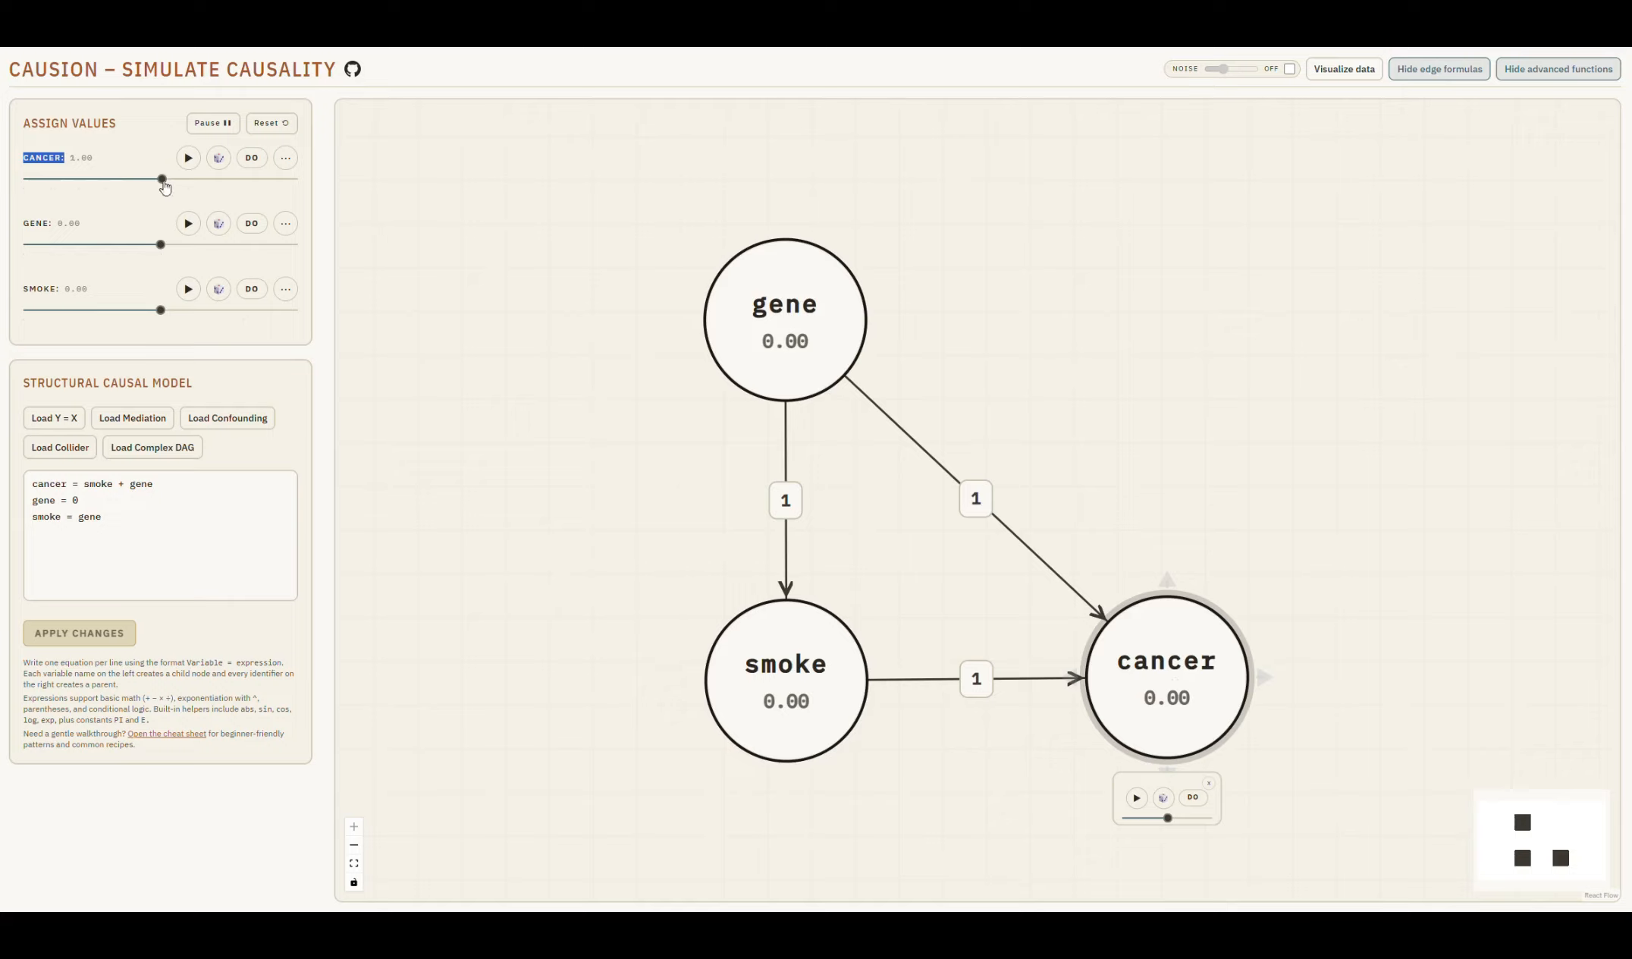
- Try varying the cancer variable's value manually in Assign Values, and start and stop its automatic playback
{"action": "mouse_move", "coordinate": [160, 179]}
{"action": "left_mouse_down"}
{"action": "mouse_move", "coordinate": [208, 182]}
{"action": "mouse_move", "coordinate": [87, 183]}
{"action": "mouse_move", "coordinate": [253, 180]}
{"action": "mouse_move", "coordinate": [84, 202]}
{"action": "mouse_move", "coordinate": [243, 201]}
{"action": "mouse_move", "coordinate": [103, 204]}
{"action": "mouse_move", "coordinate": [218, 208]}
{"action": "mouse_move", "coordinate": [148, 207]}
{"action": "left_mouse_up"}
{"action": "left_click", "coordinate": [188, 158]}
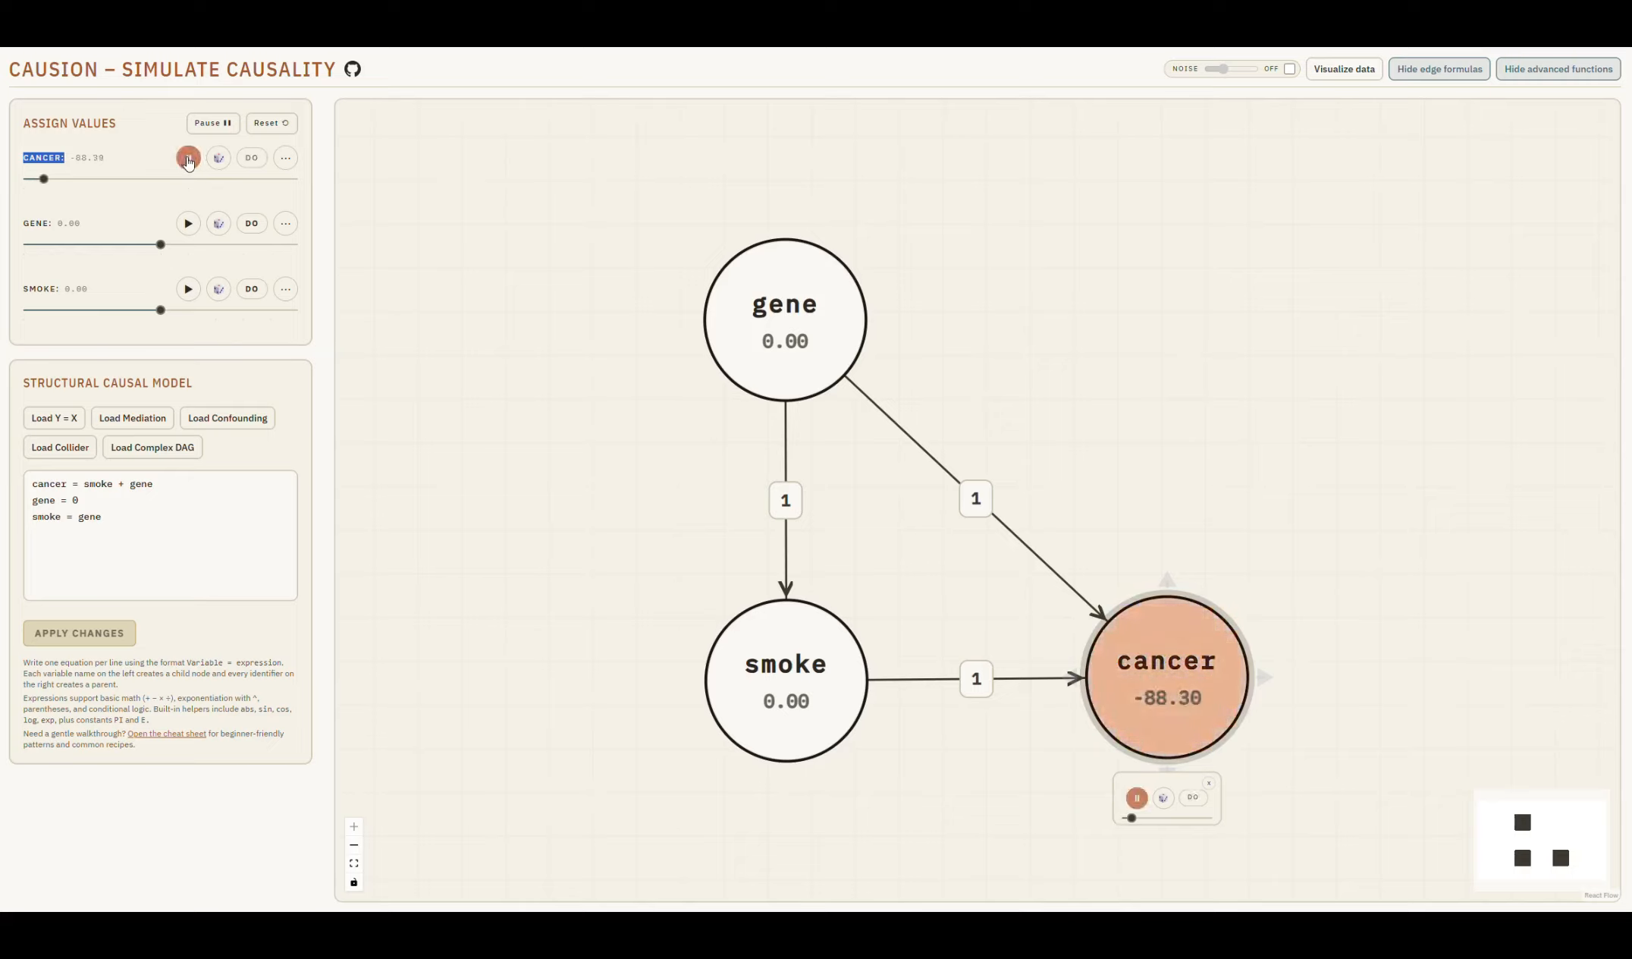
{"action": "left_click", "coordinate": [188, 158]}
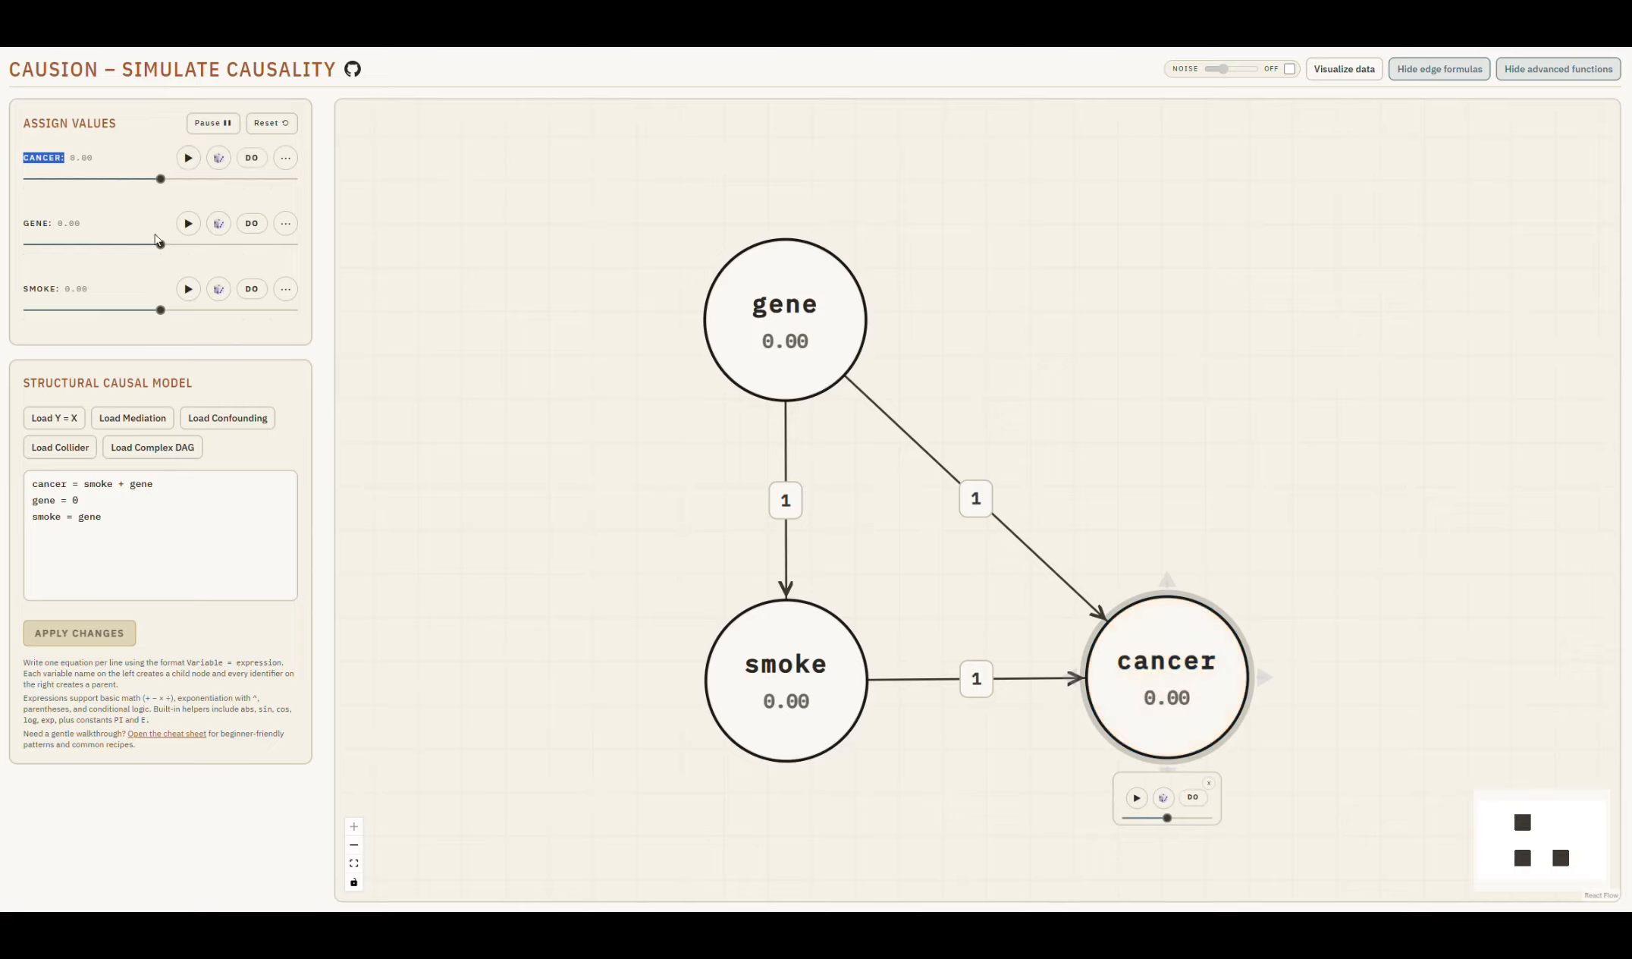
- Apply a do() intervention to the gene variable in Assign Values
{"action": "left_click", "coordinate": [106, 129]}
{"action": "left_click", "coordinate": [251, 225]}
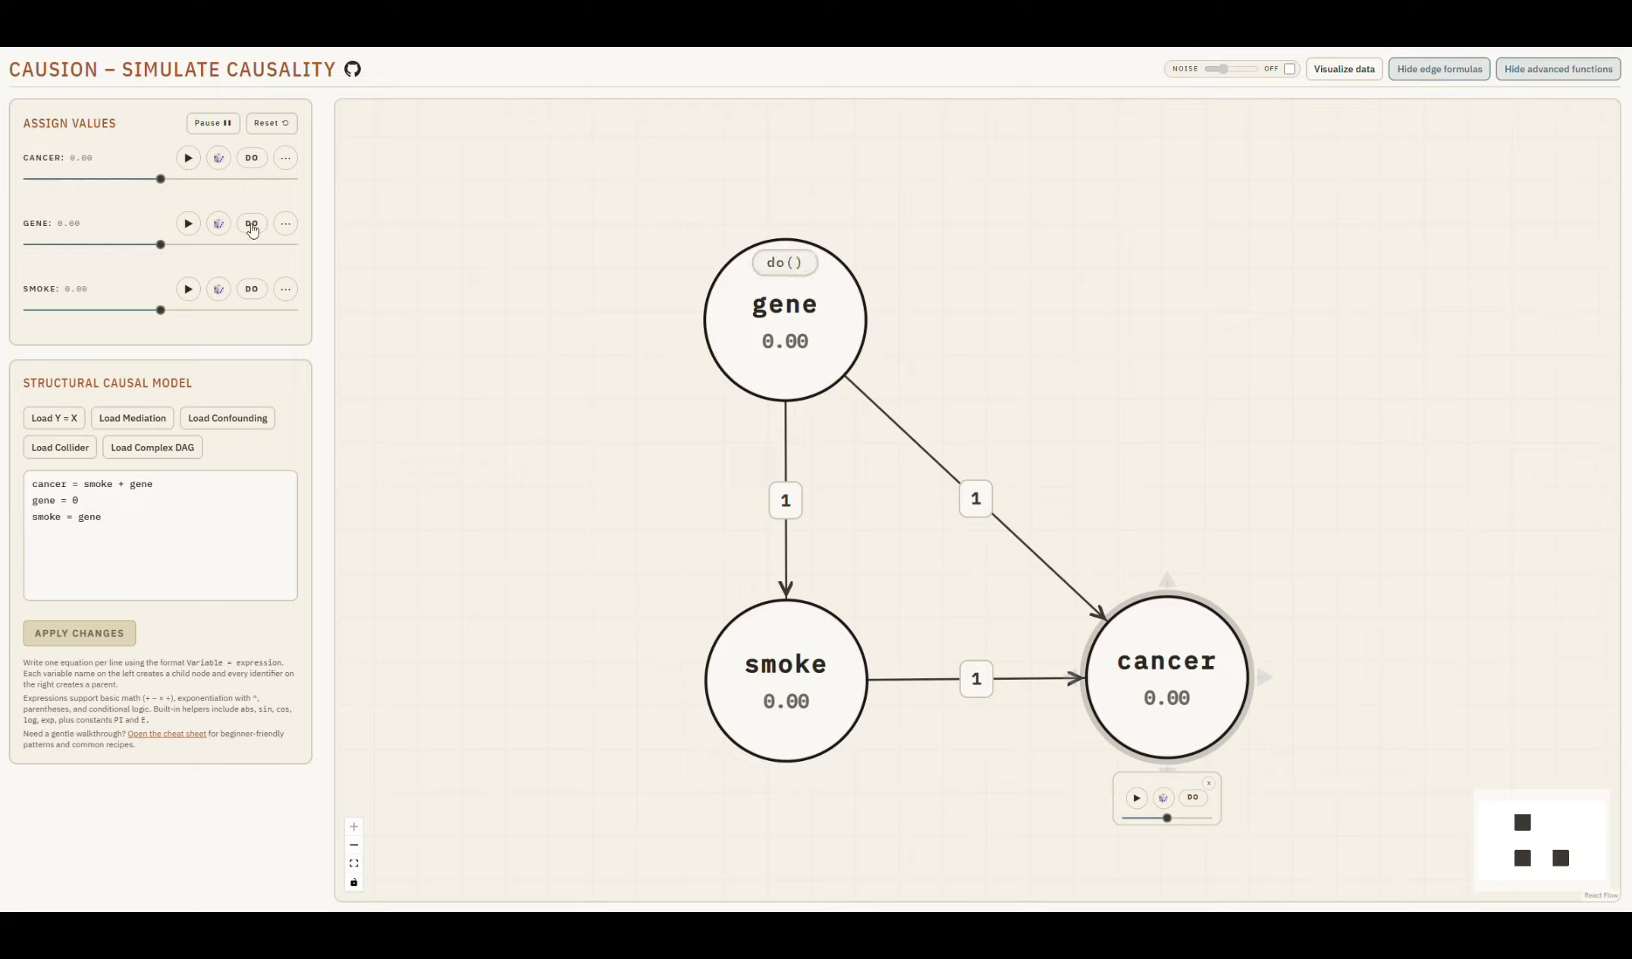
- Apply a do() intervention to the smoke variable and start randomizing the cancer variable in Assign Values
{"action": "left_click", "coordinate": [251, 291]}
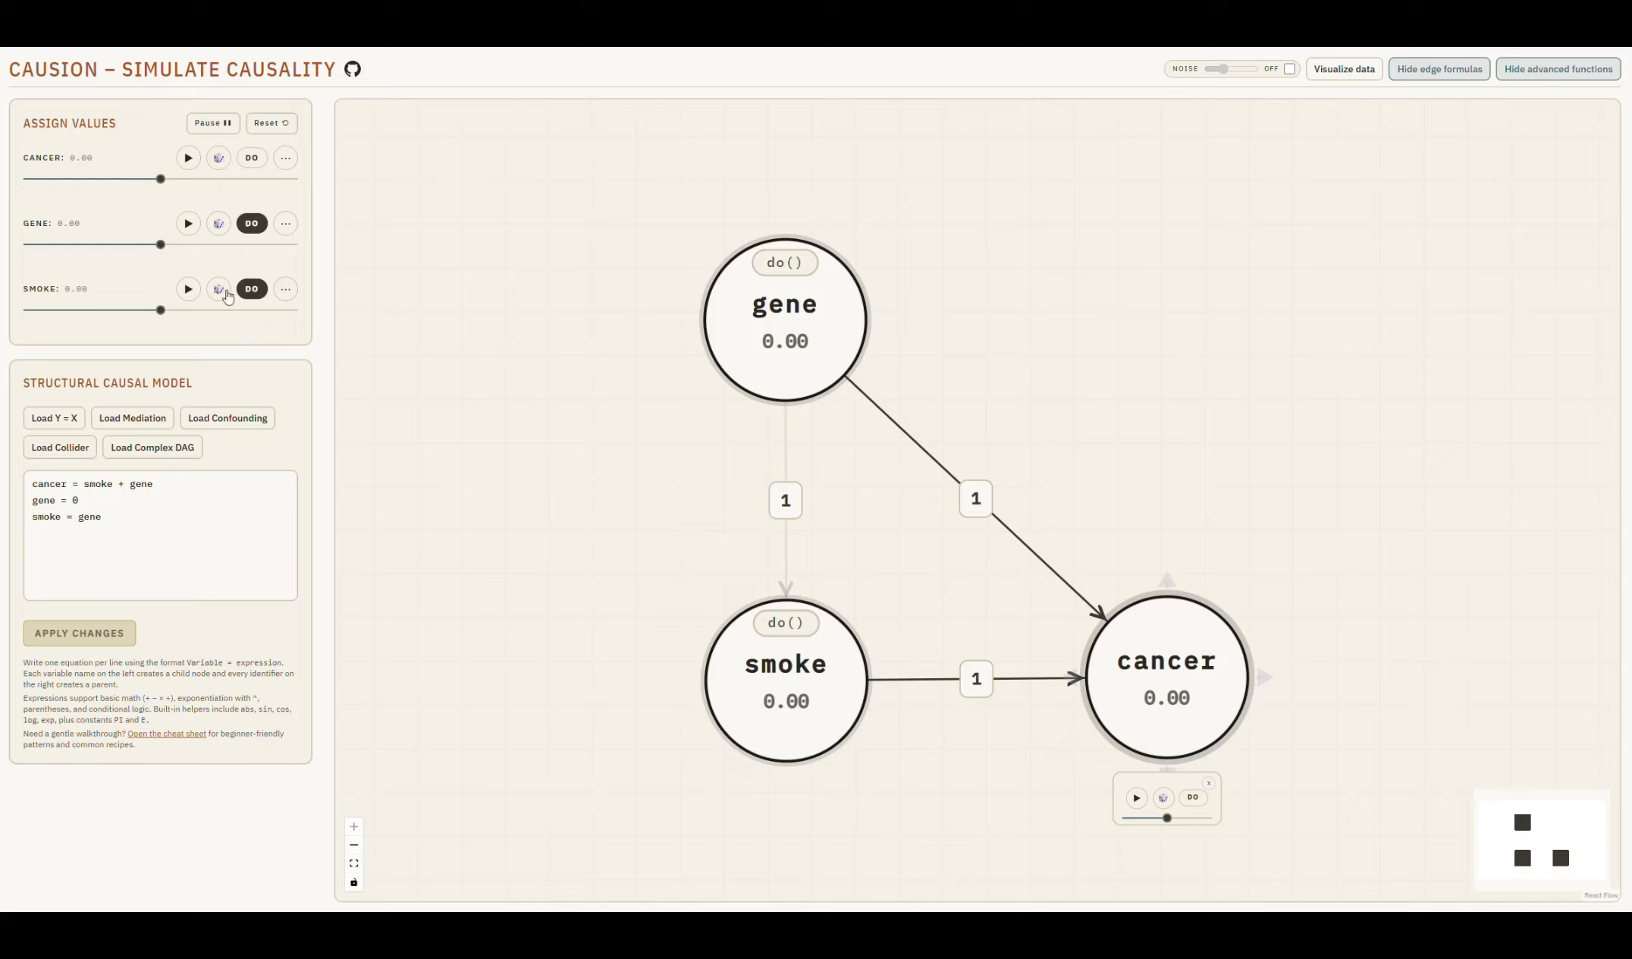
{"action": "left_click", "coordinate": [217, 159]}
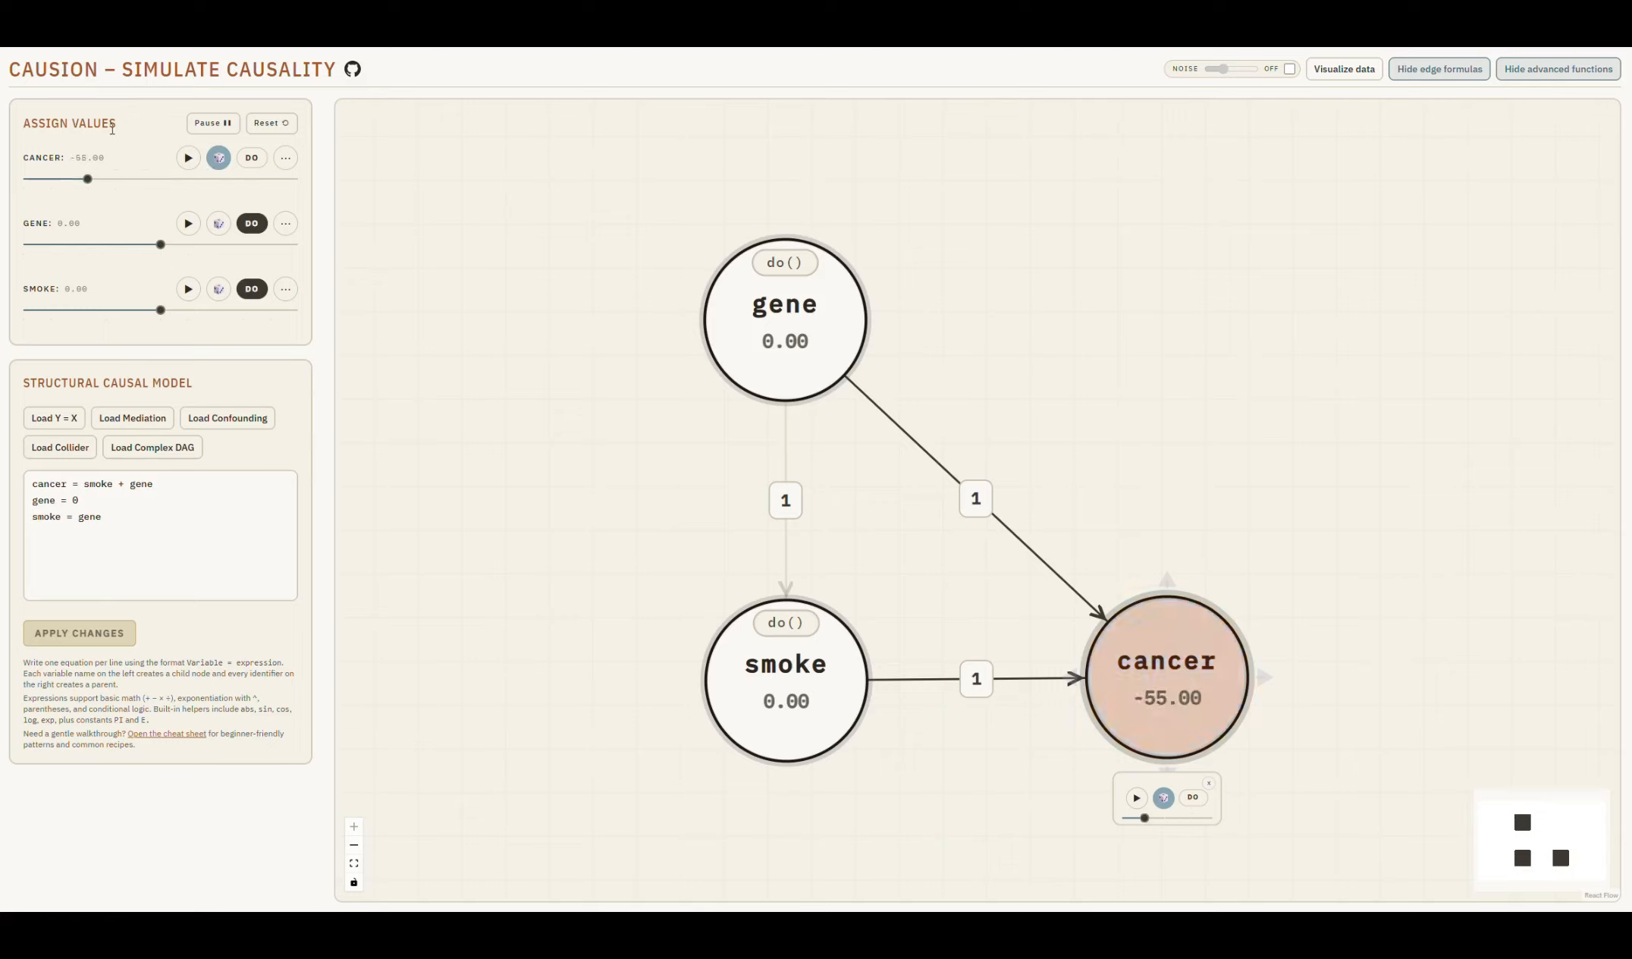
- Pause and resume the running simulation, and reset all variables to clear their values and interventions
{"action": "left_click", "coordinate": [210, 126]}
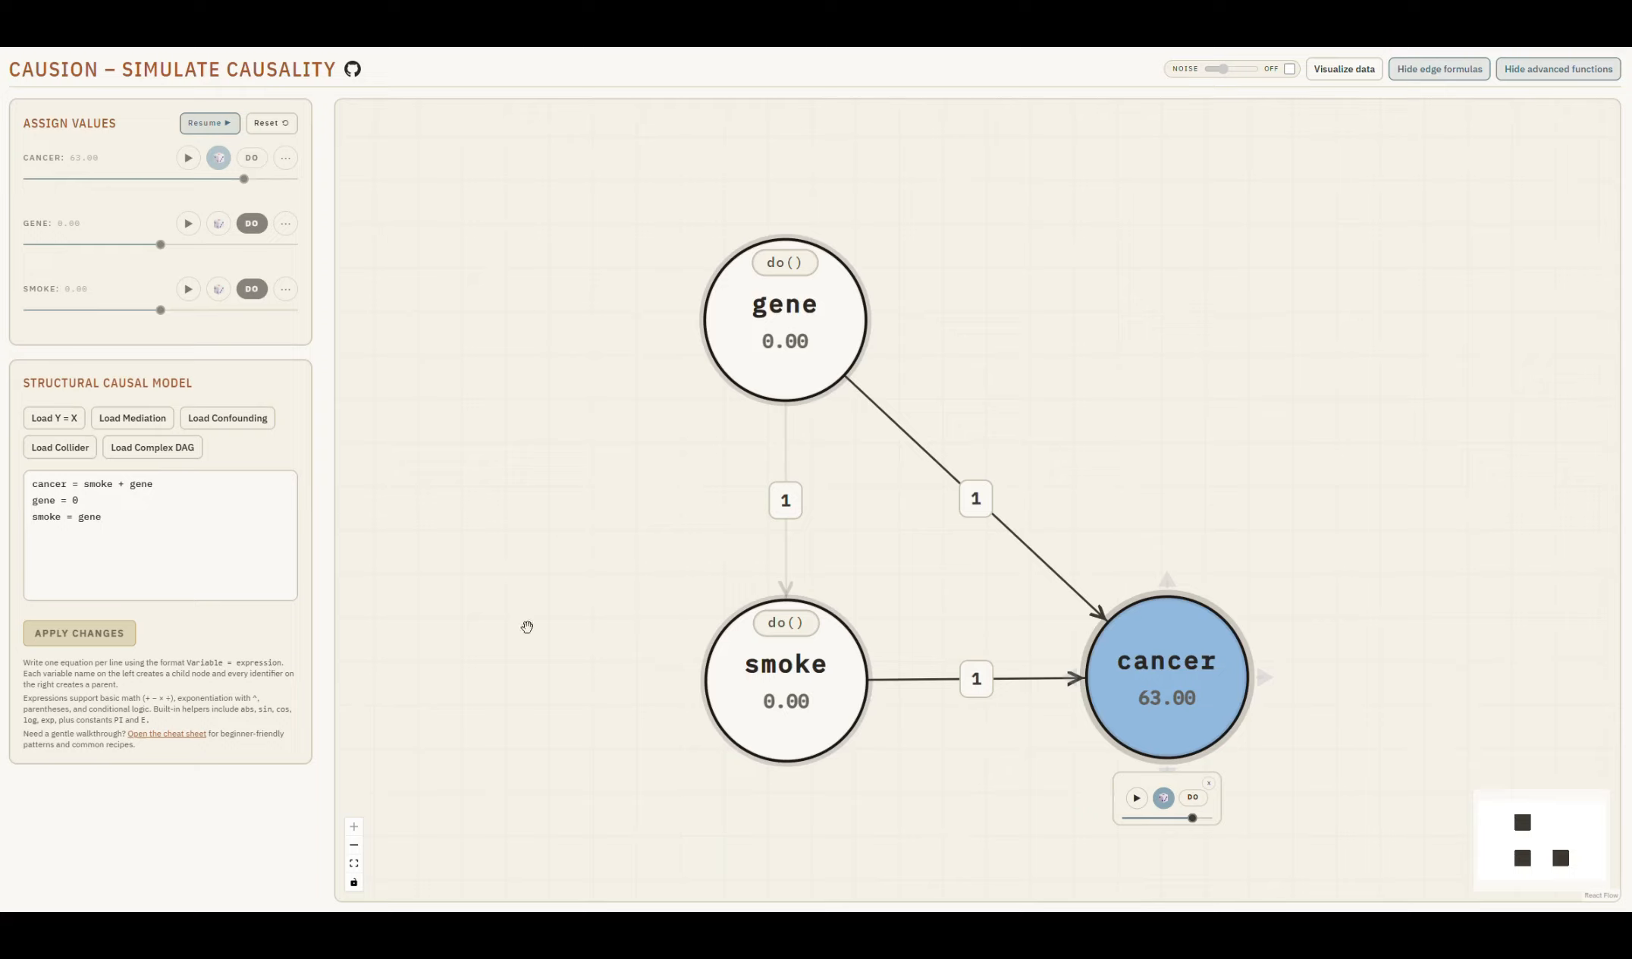
{"action": "left_click", "coordinate": [203, 126]}
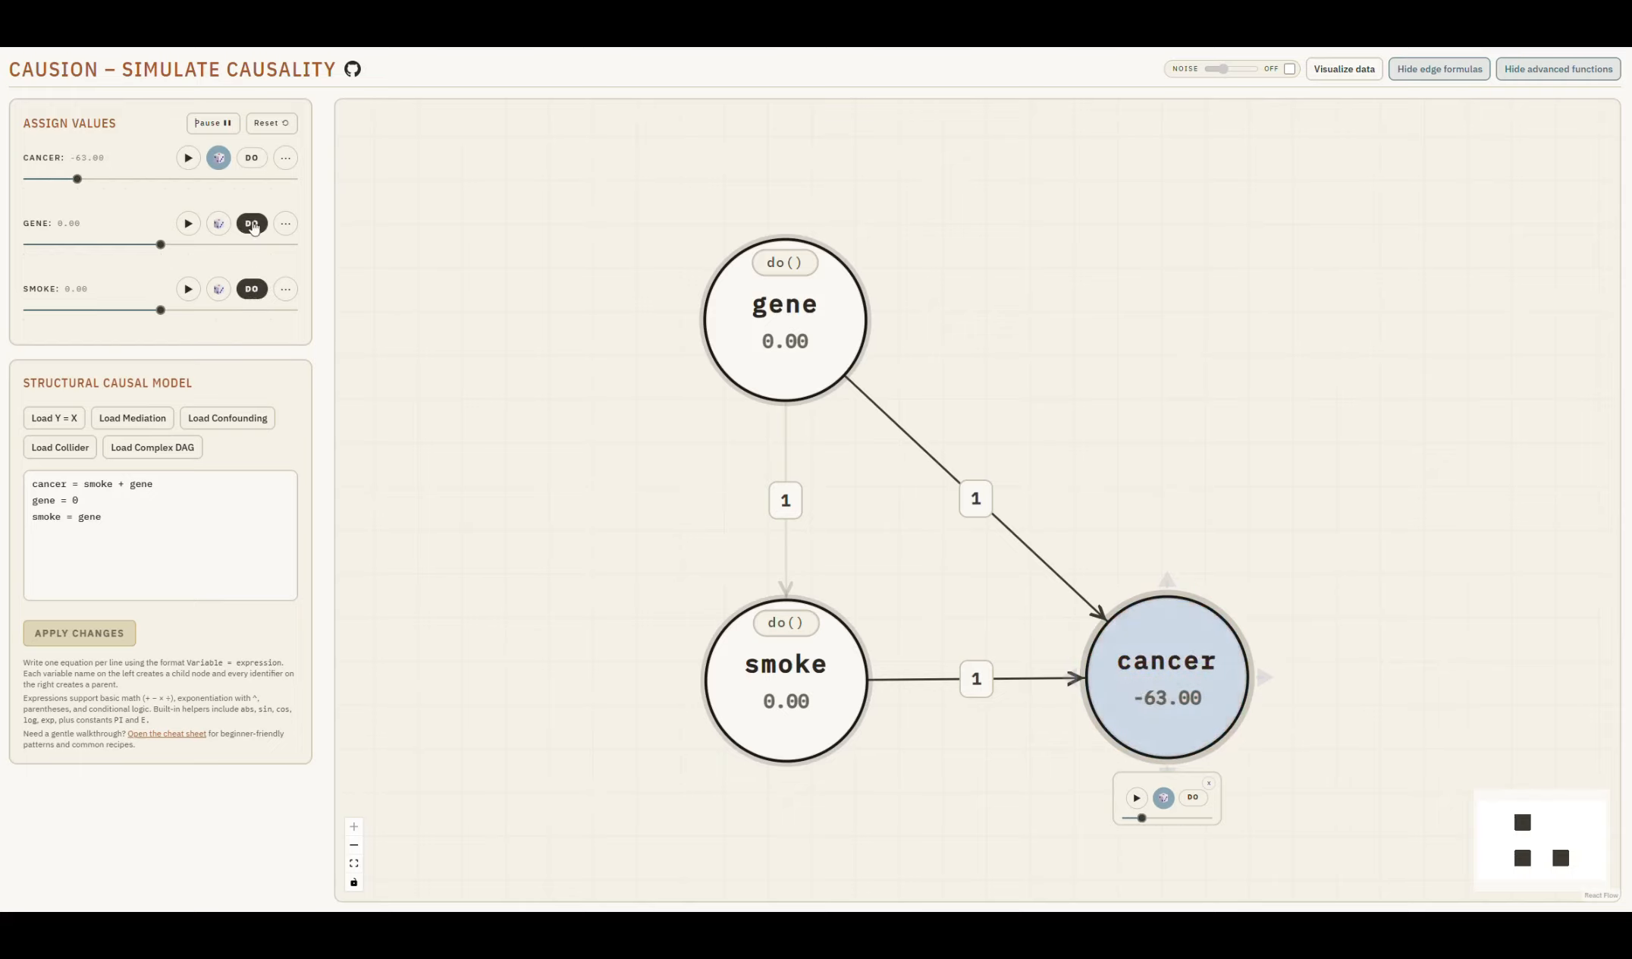
{"action": "left_click", "coordinate": [270, 125]}
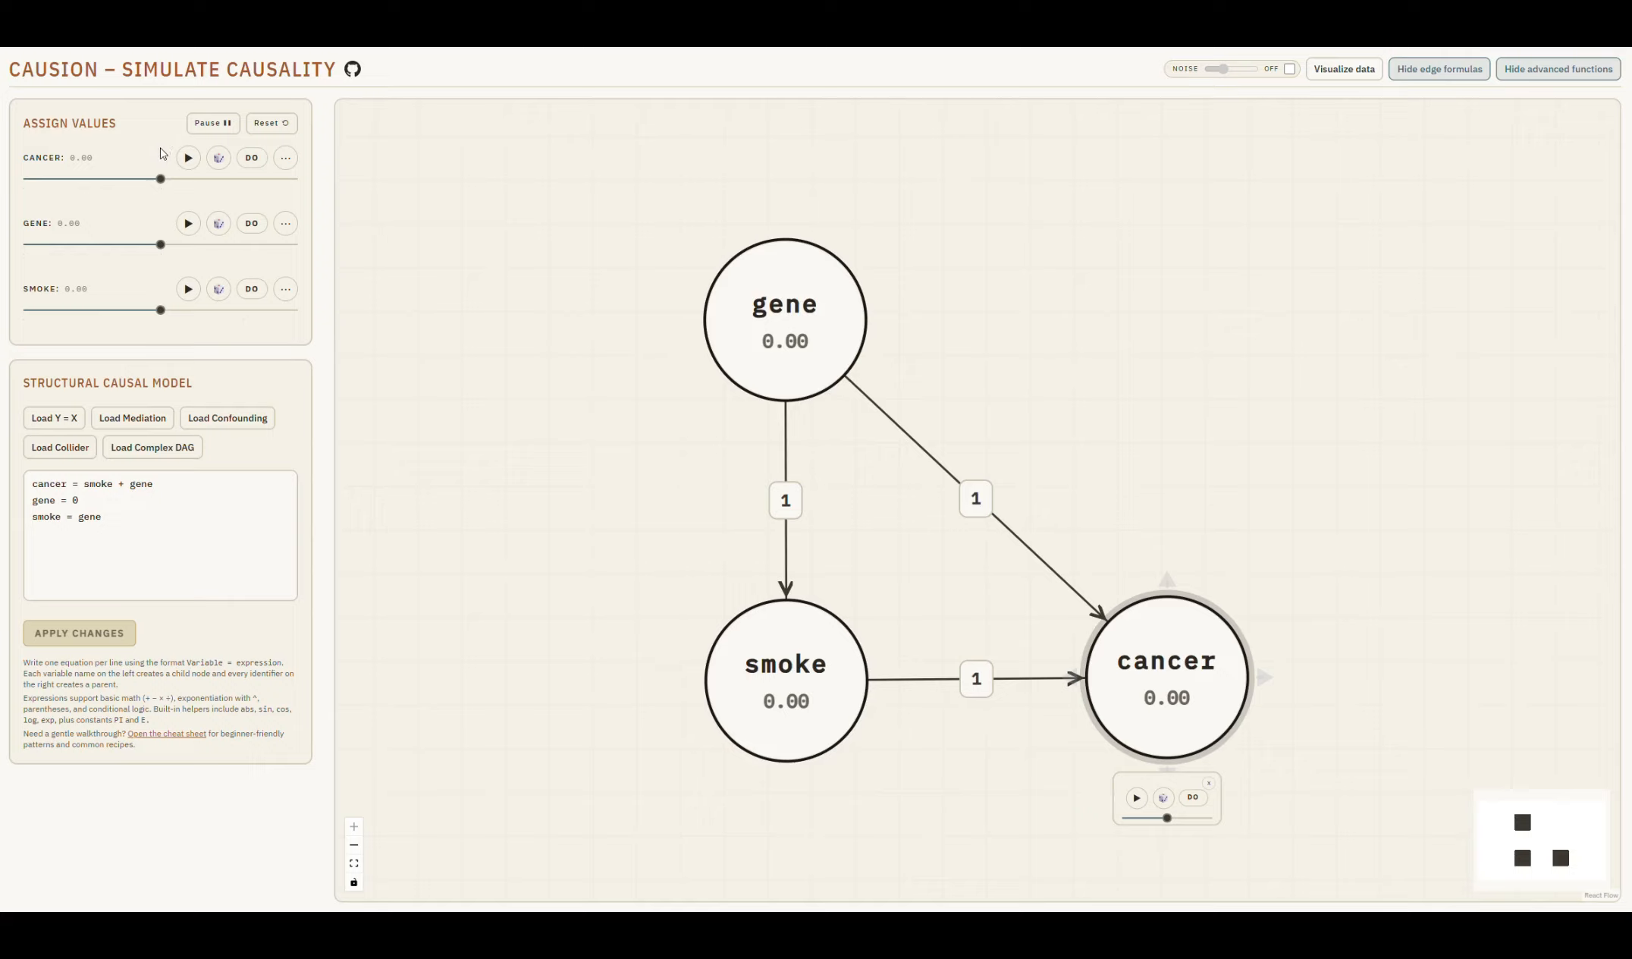
- Show cancer's detailed value and range settings and apply a do() intervention to cancer
{"action": "left_click", "coordinate": [285, 160]}
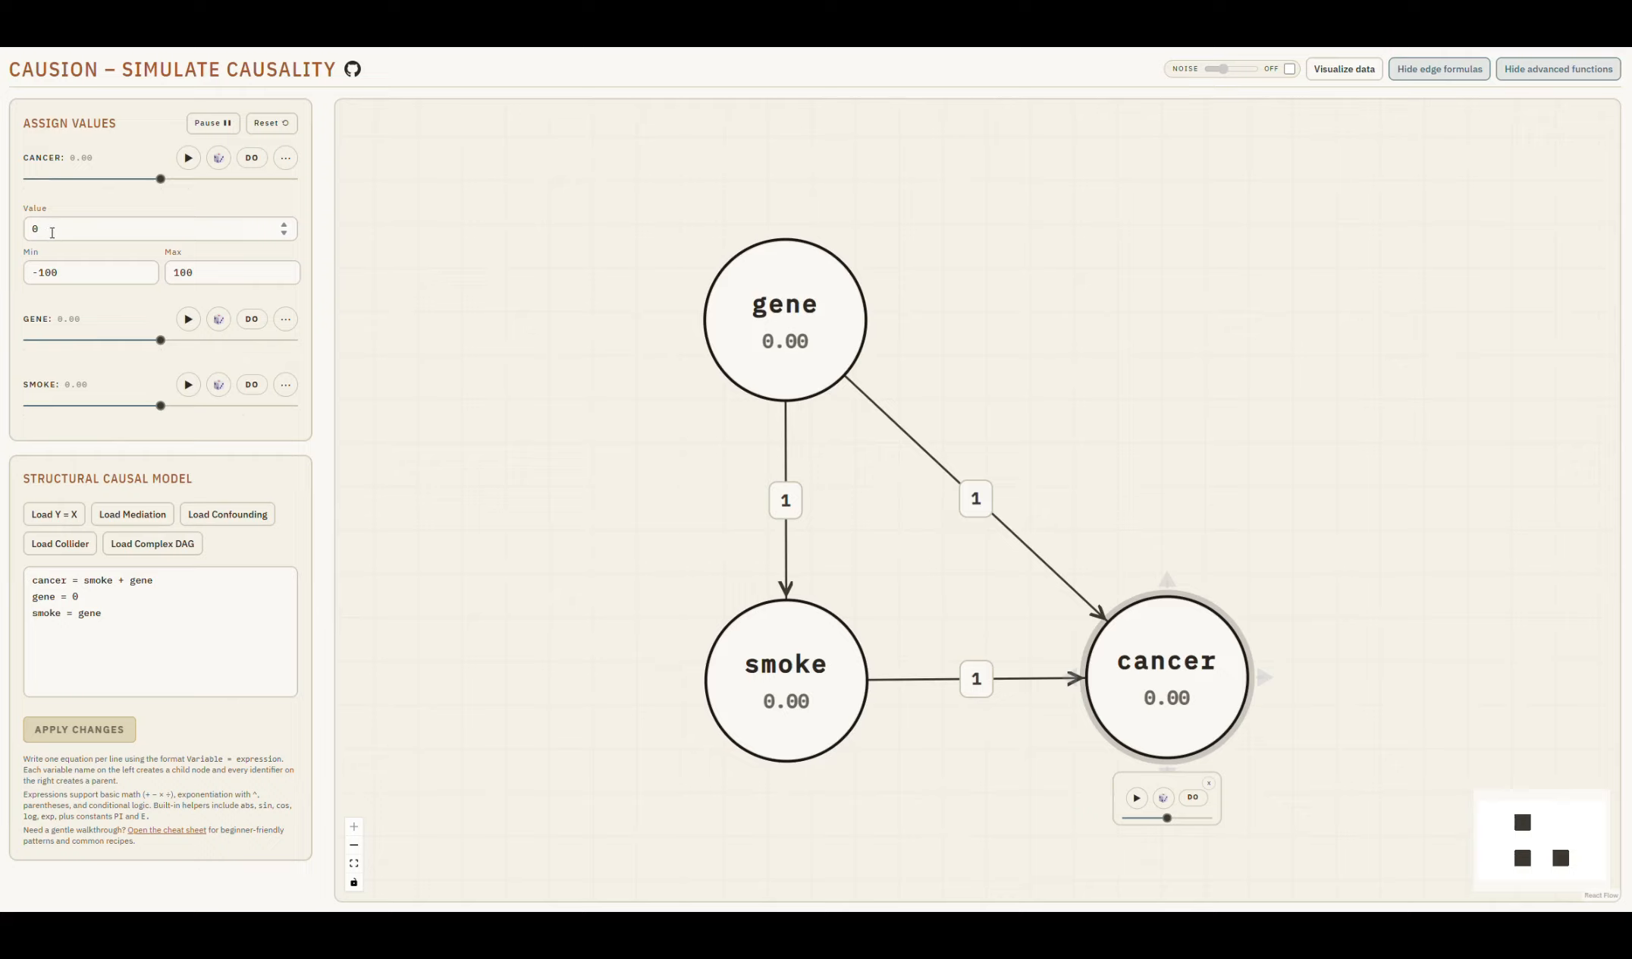
{"action": "left_click_drag", "start_coordinate": [71, 231], "coordinate": [11, 234]}
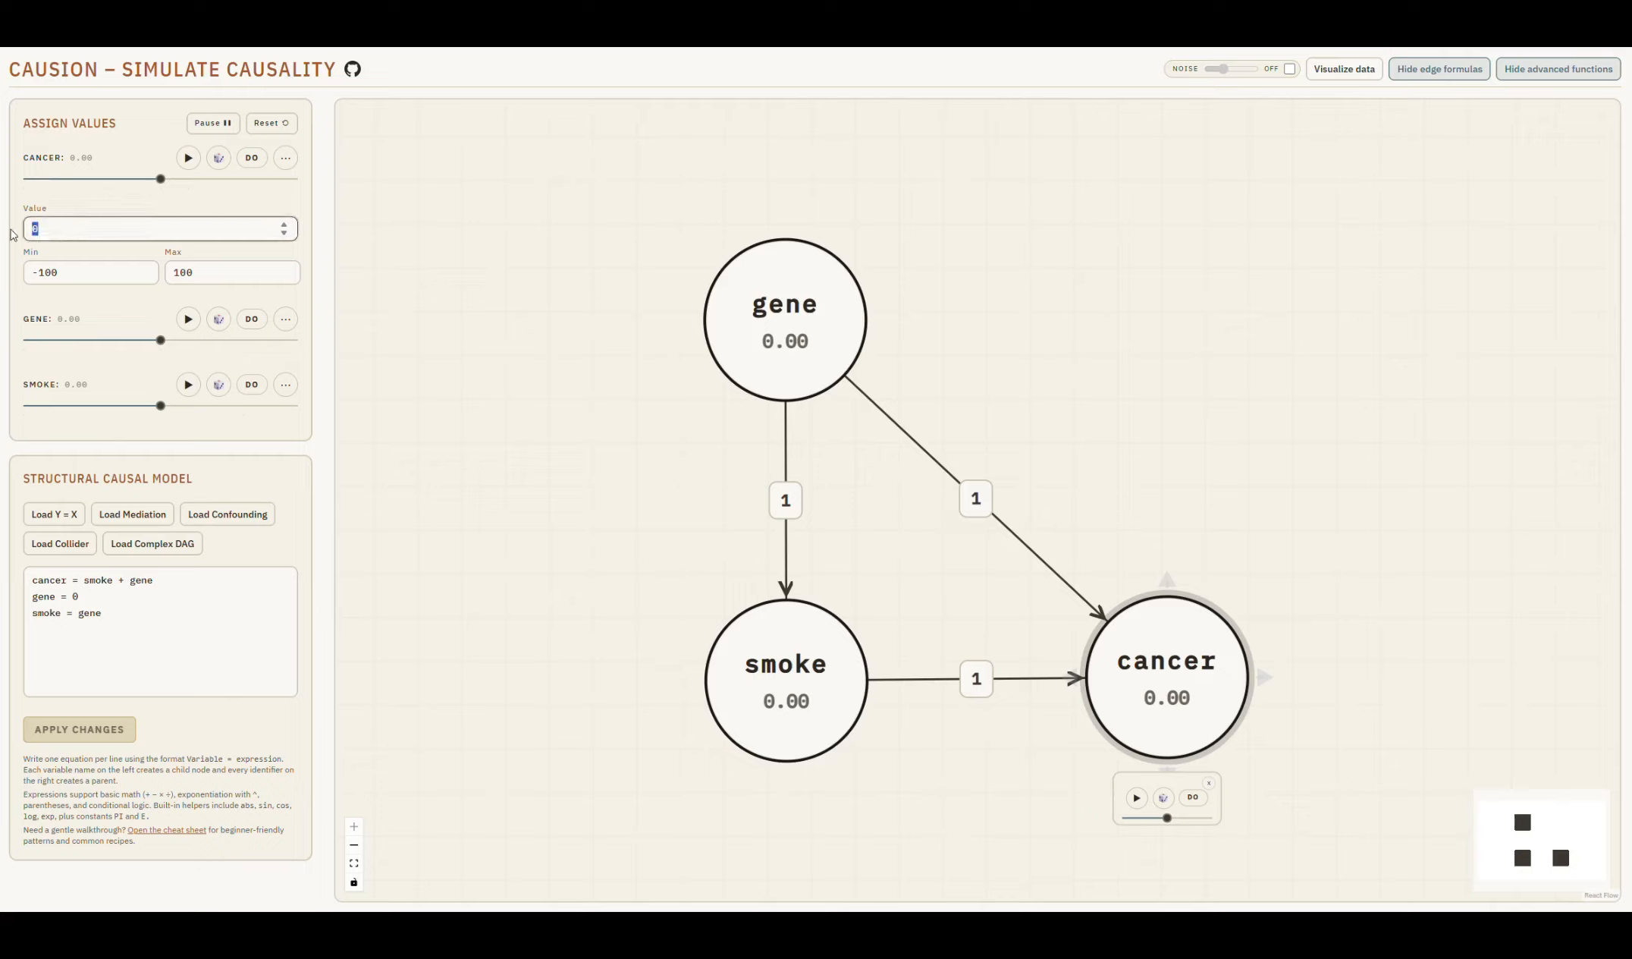
{"action": "left_click", "coordinate": [37, 226]}
{"action": "left_click", "coordinate": [252, 158]}
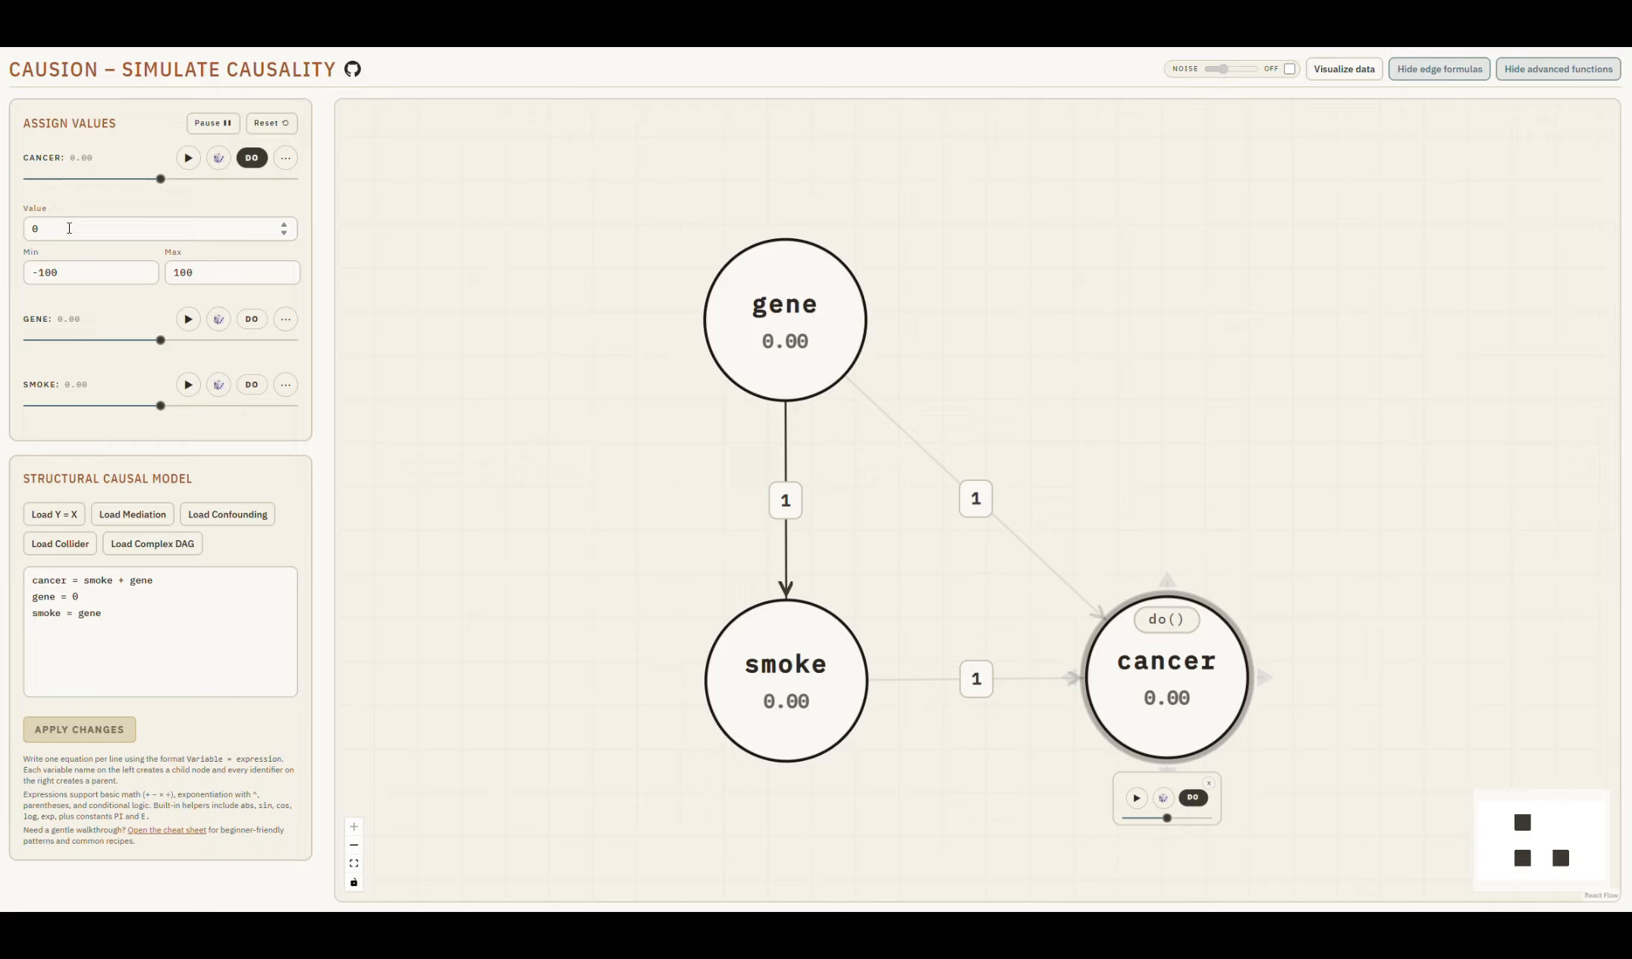
- Try cancer at 55 by varying its value manually, and enter 60 as its exact value
{"action": "left_click_drag", "start_coordinate": [70, 229], "coordinate": [30, 222]}
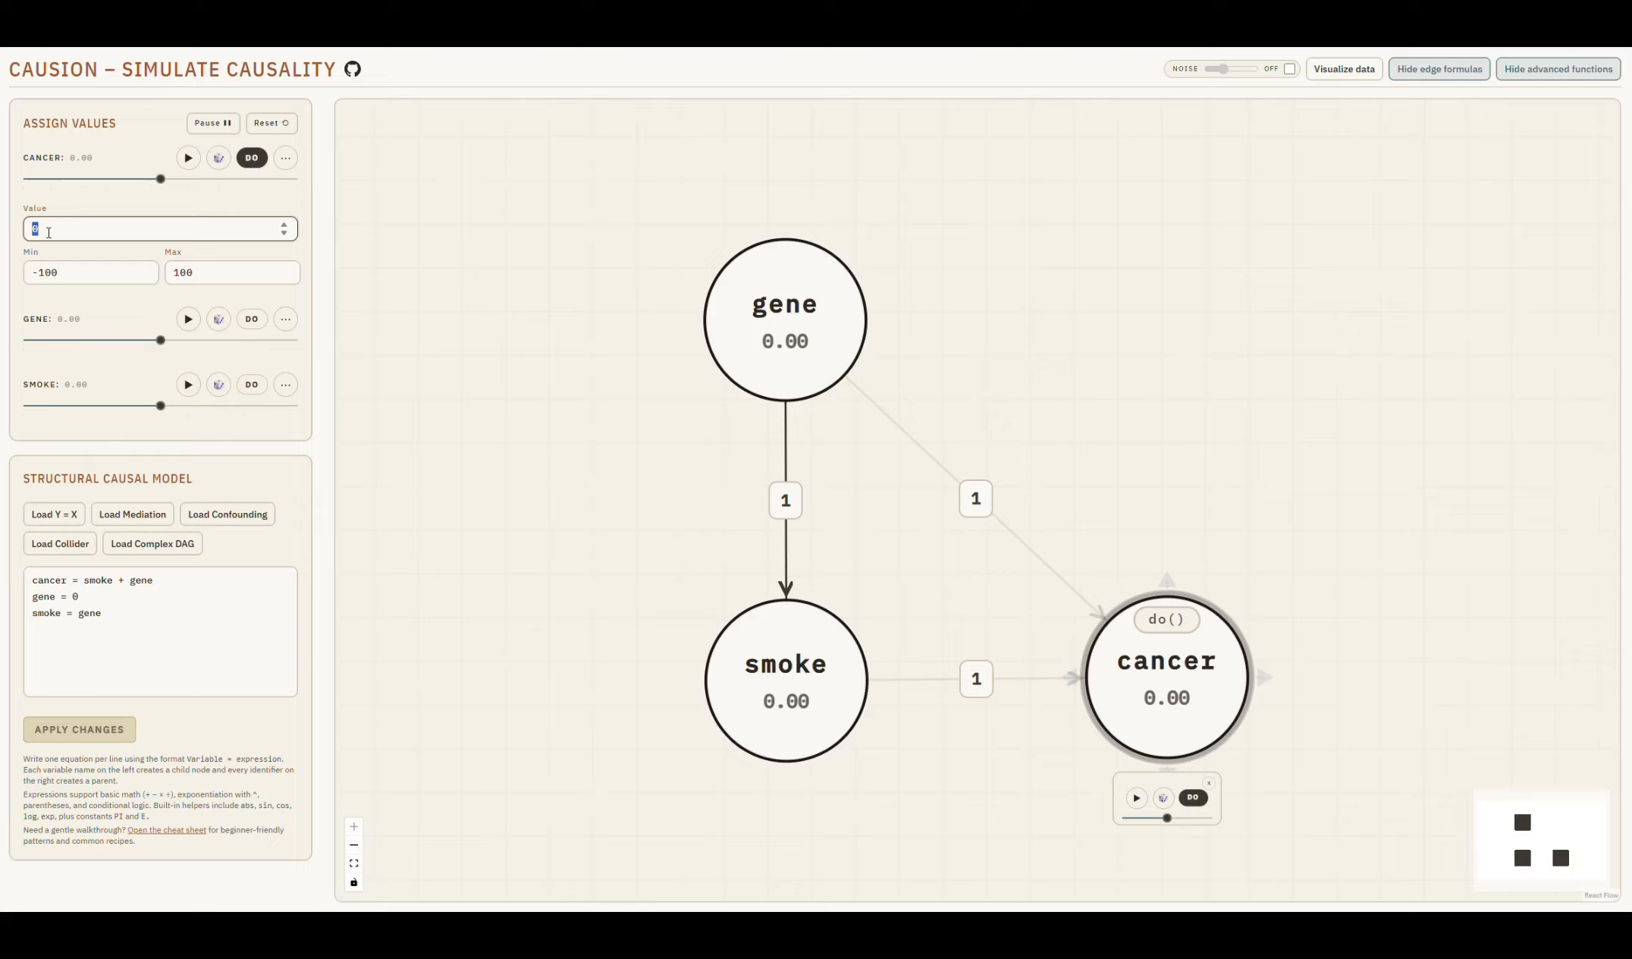
{"action": "left_click_drag", "start_coordinate": [160, 180], "coordinate": [235, 188]}
{"action": "left_click", "coordinate": [87, 227]}
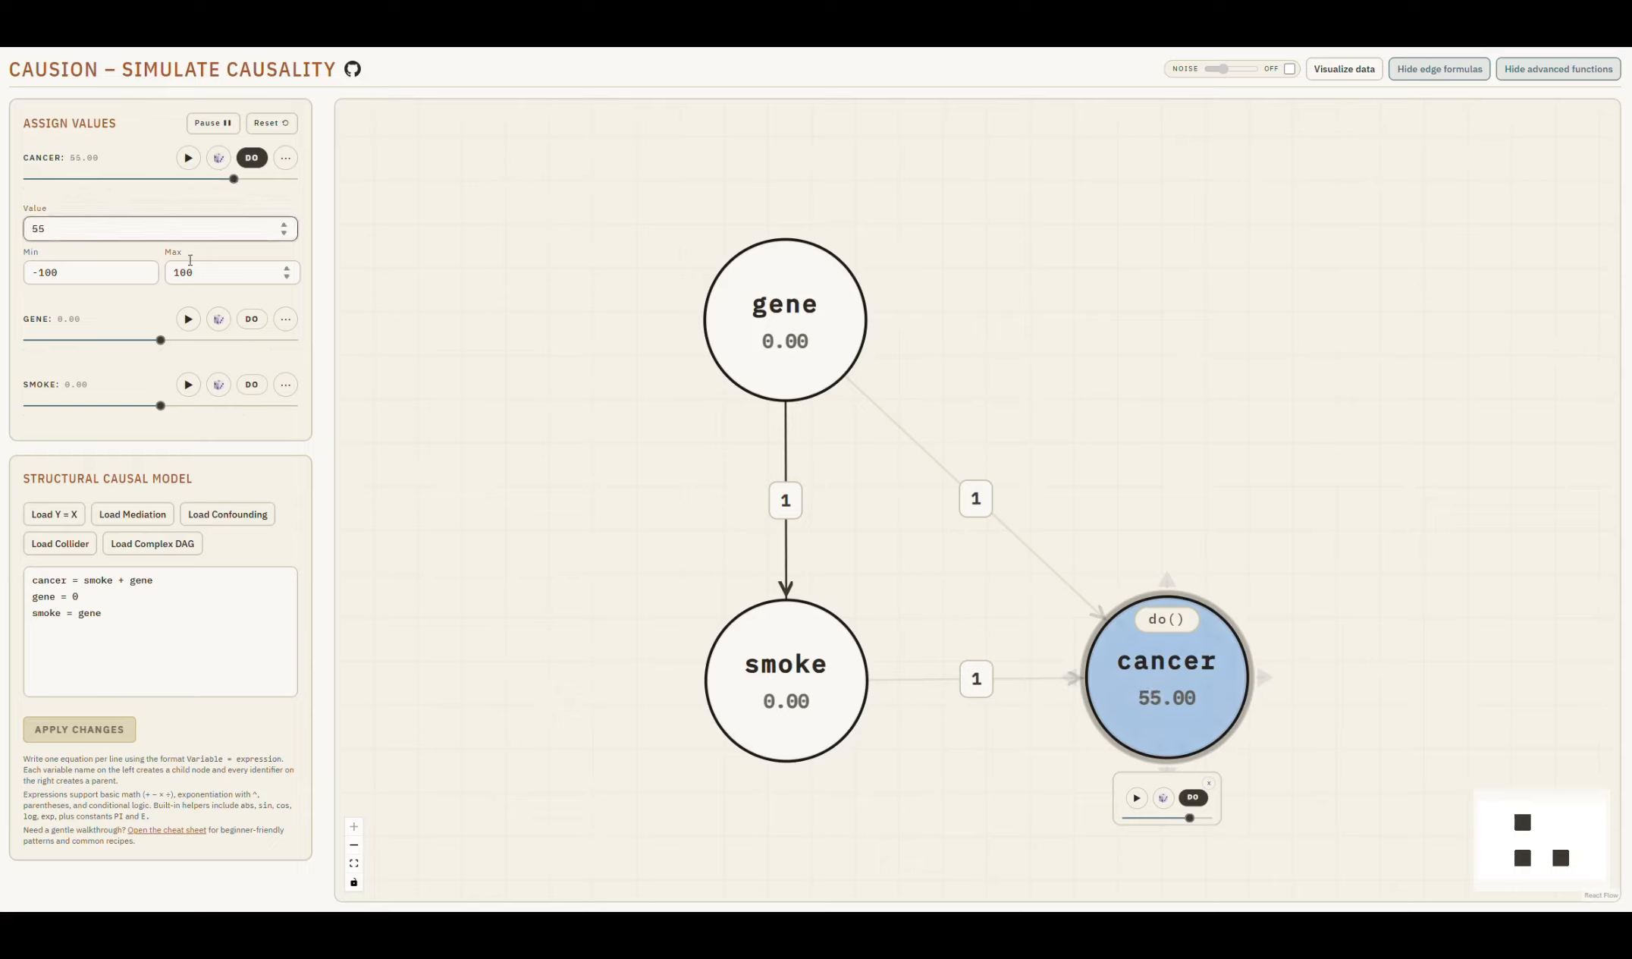
{"action": "key", "text": "BackSpace"}
{"action": "key", "text": "BackSpace"}
{"action": "type", "text": "60"}
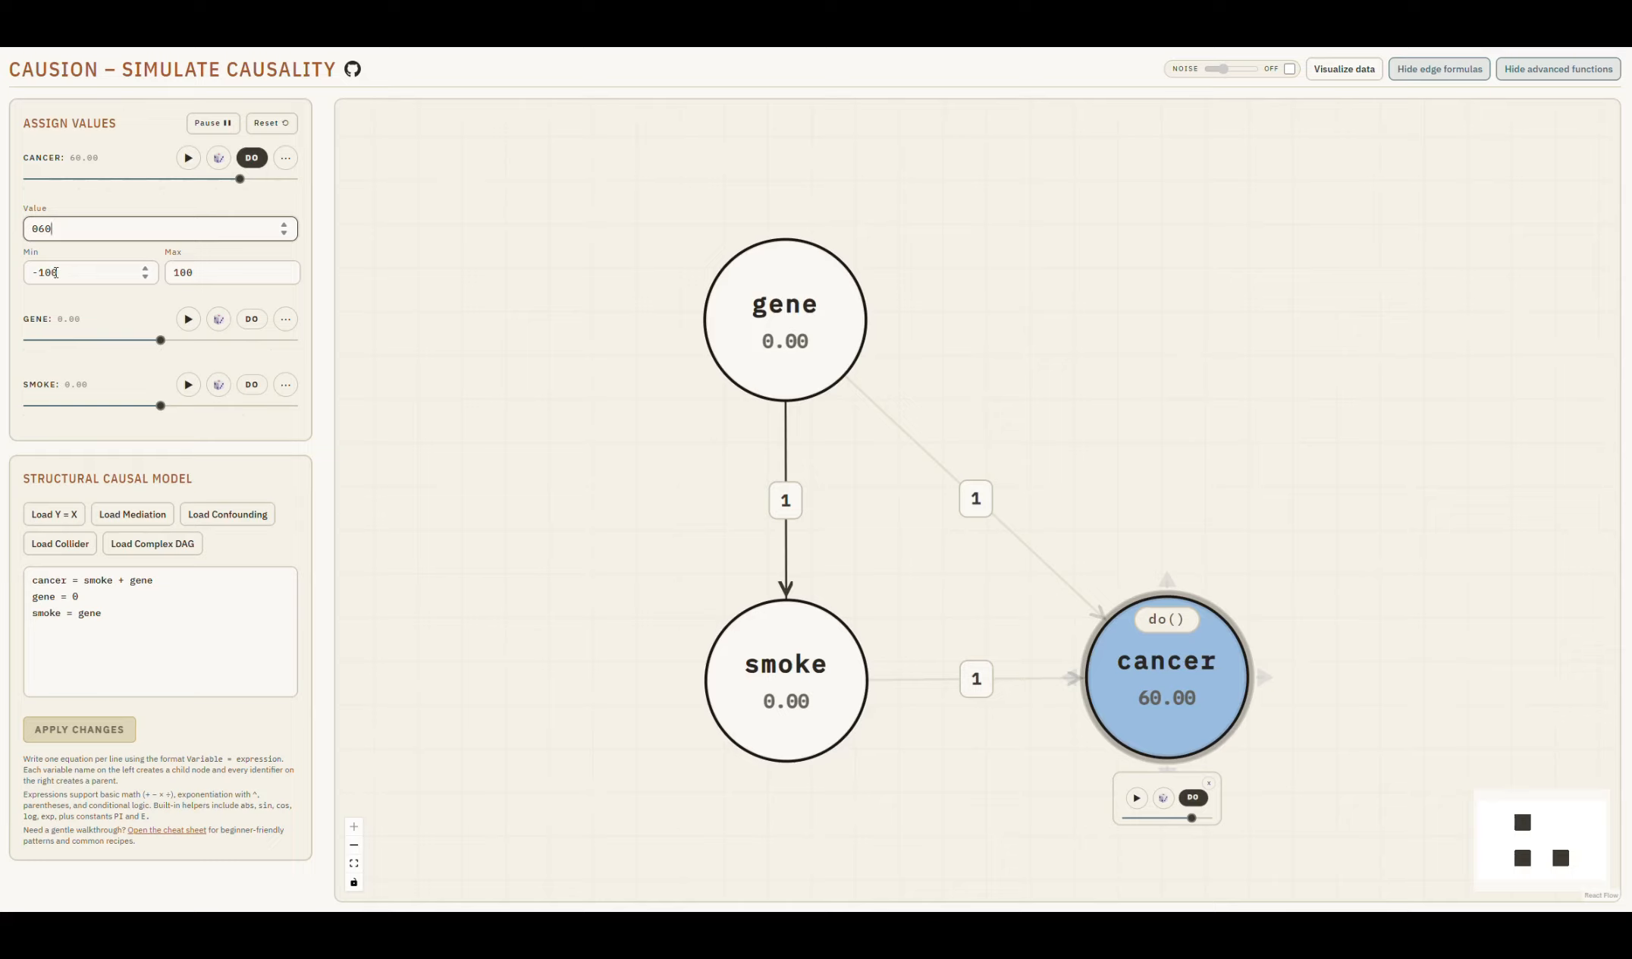
- Widen cancer's range to a minimum of -1000 and a maximum of 1000, and vary its value to 88
{"action": "left_click", "coordinate": [64, 276]}
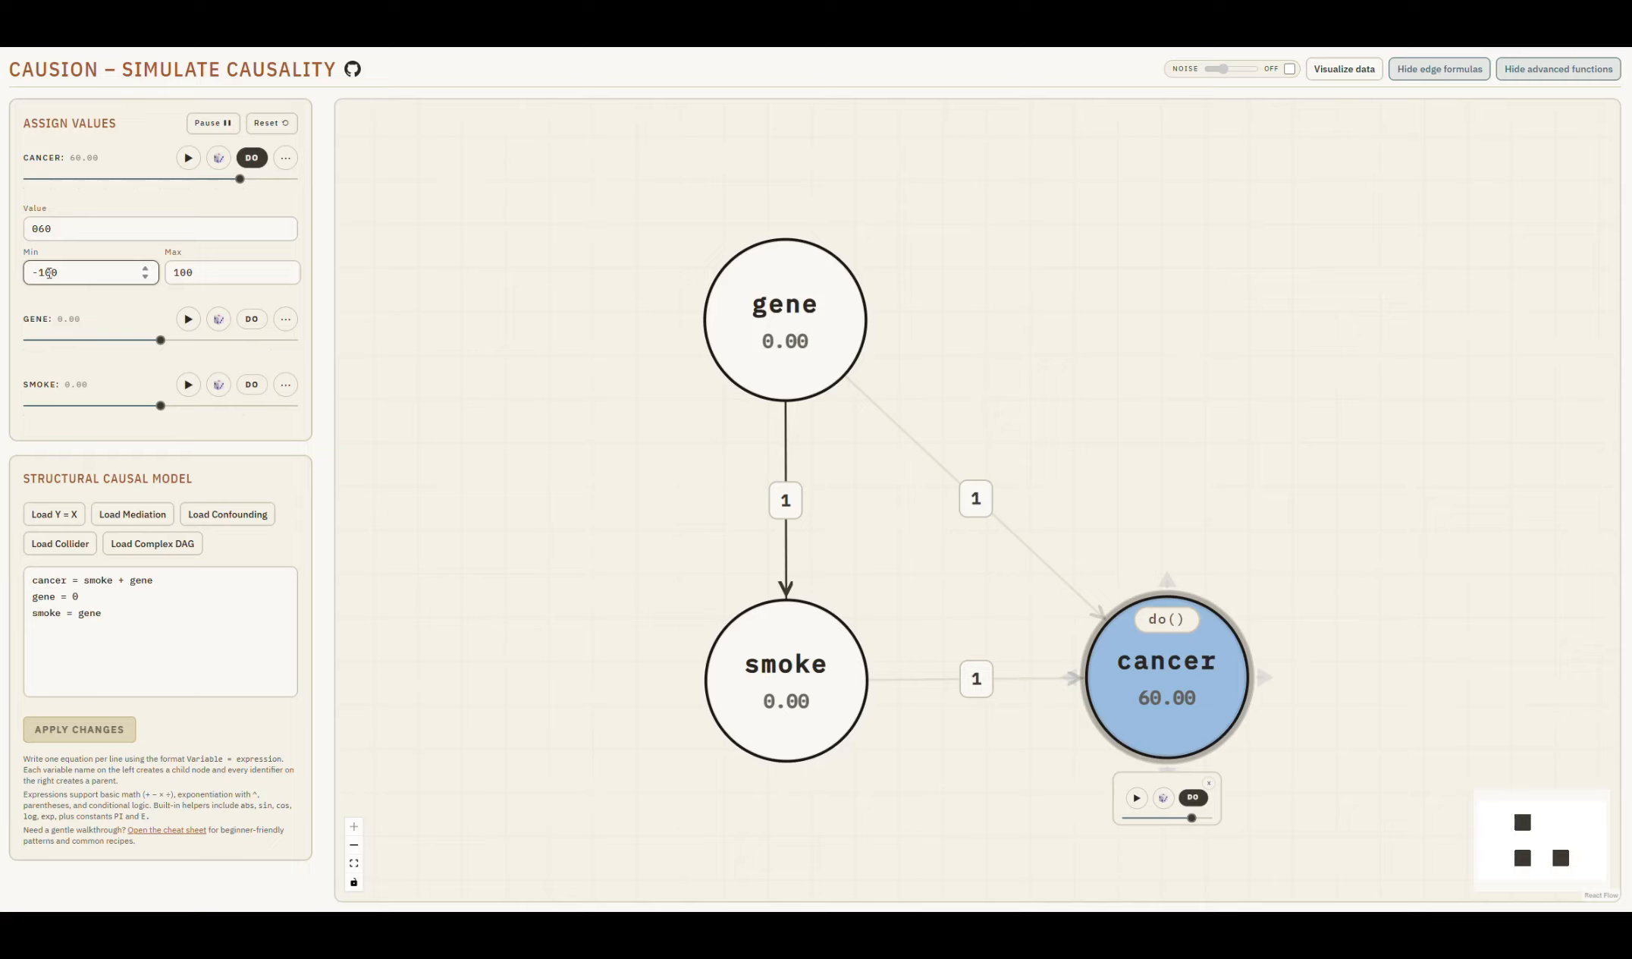
{"action": "type", "text": "0"}
{"action": "left_click", "coordinate": [197, 274]}
{"action": "type", "text": "0"}
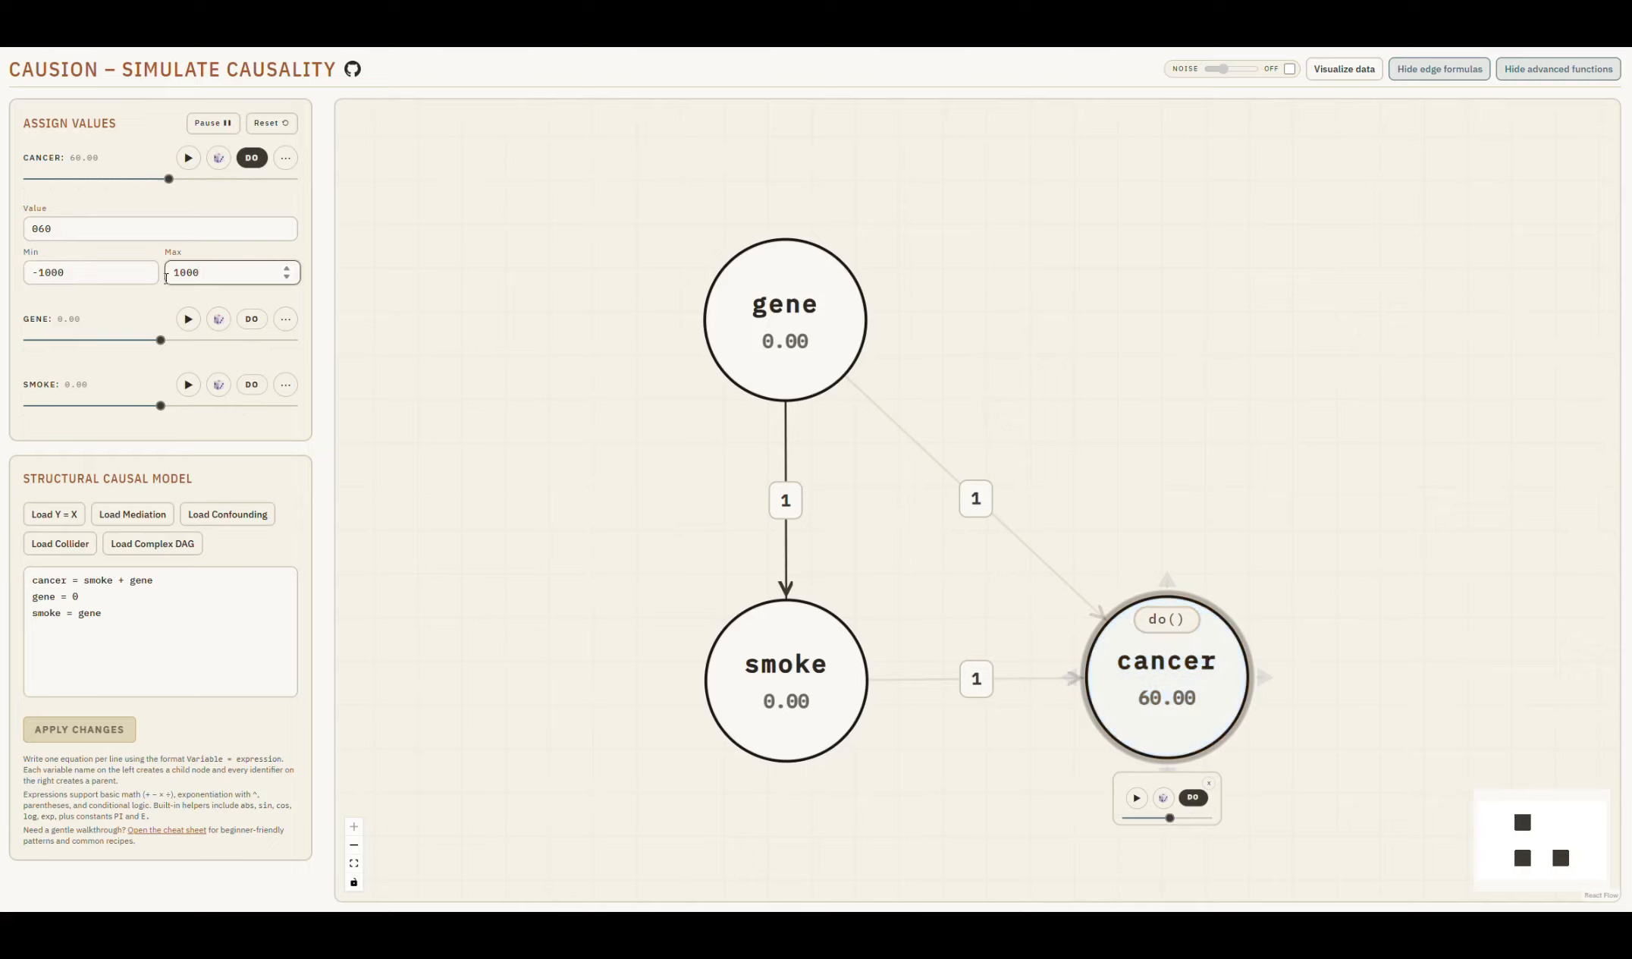
{"action": "left_click", "coordinate": [110, 259]}
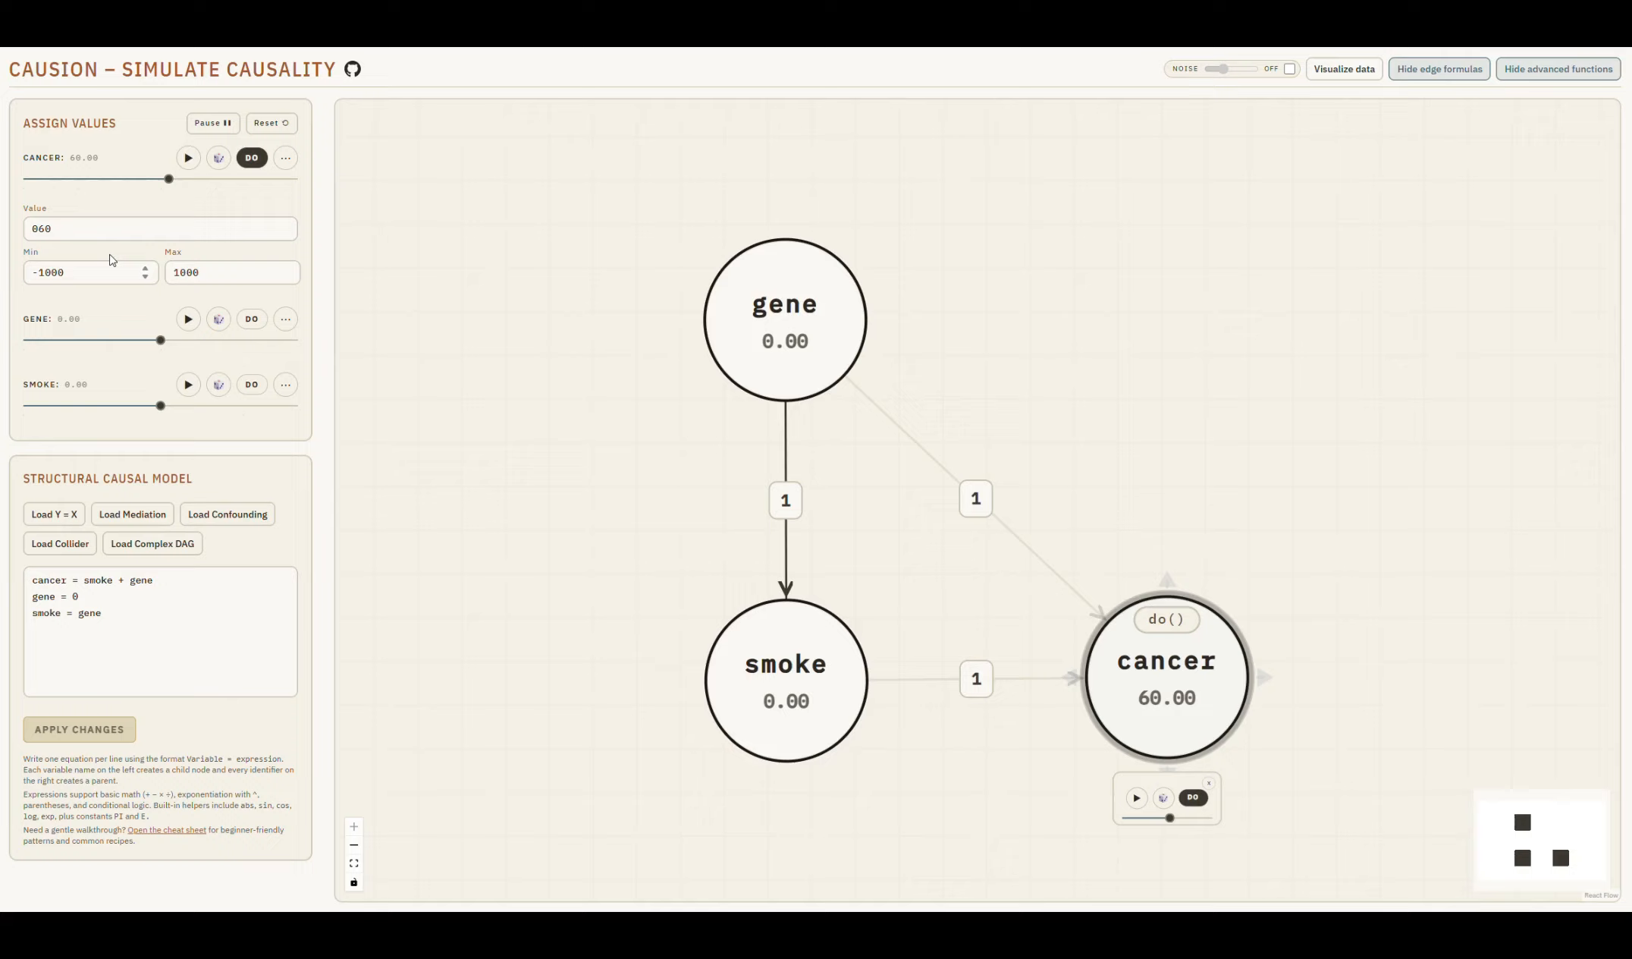
{"action": "left_click", "coordinate": [167, 180]}
{"action": "mouse_move", "coordinate": [168, 180]}
{"action": "left_mouse_down"}
{"action": "mouse_move", "coordinate": [18, 181]}
{"action": "mouse_move", "coordinate": [313, 177]}
{"action": "mouse_move", "coordinate": [71, 182]}
{"action": "mouse_move", "coordinate": [192, 181]}
{"action": "mouse_move", "coordinate": [119, 180]}
{"action": "mouse_move", "coordinate": [172, 181]}
{"action": "left_mouse_up"}
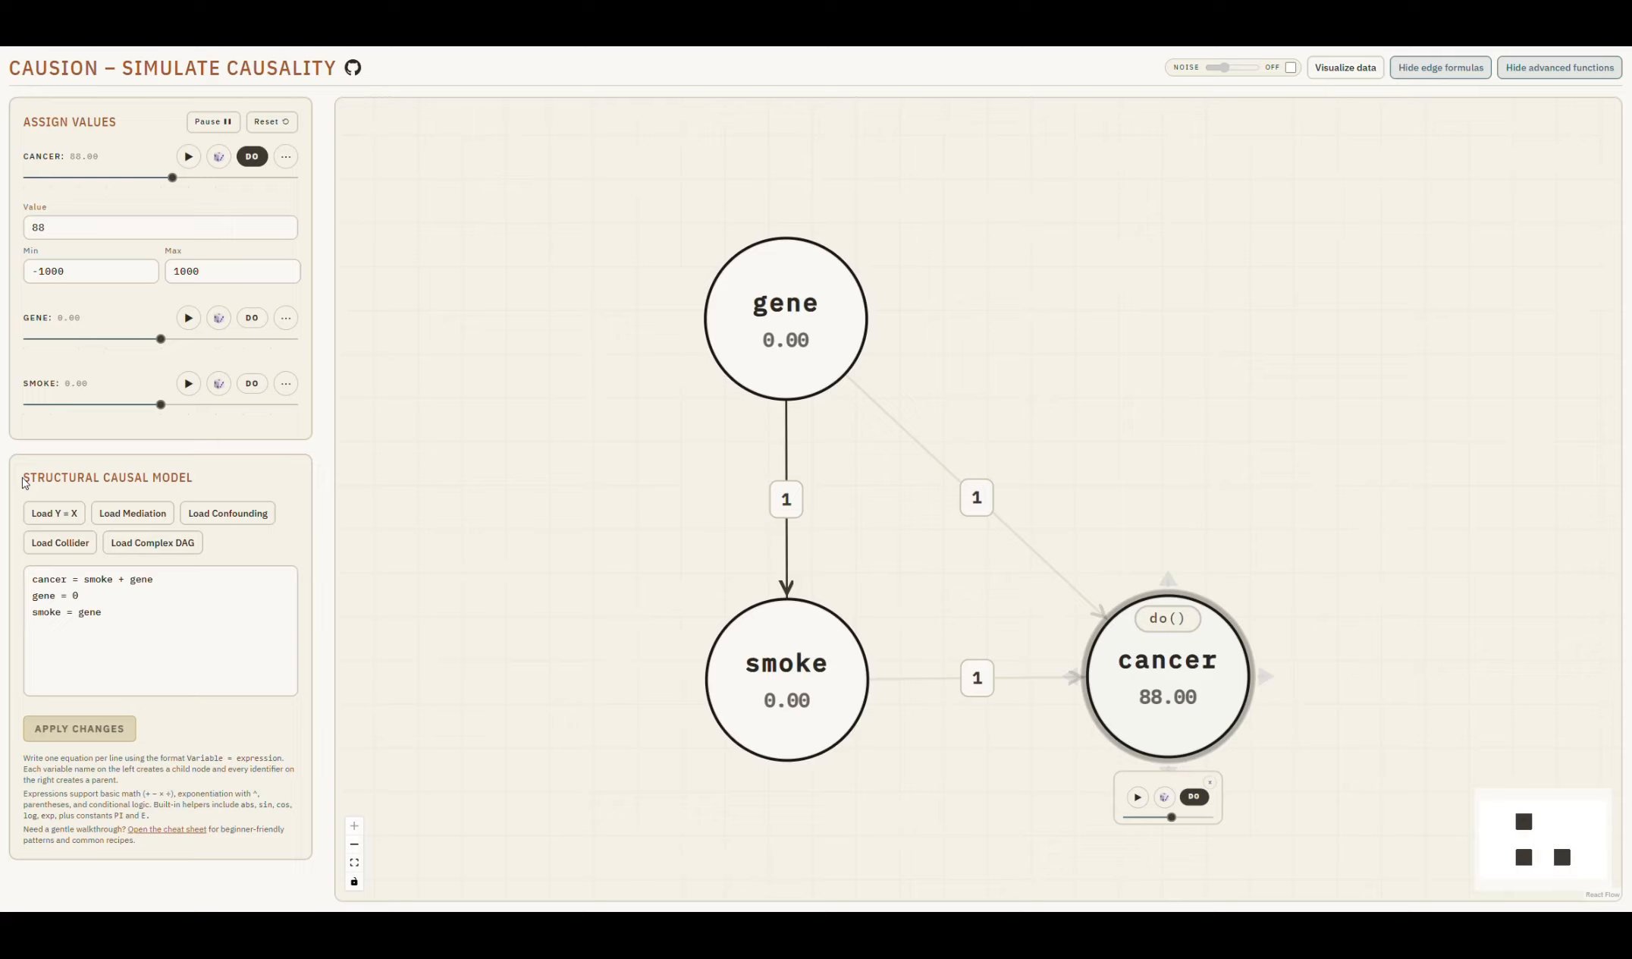
- Highlight the Structural Causal Model heading, the full set of equations and the right-hand side of the cancer equation
{"action": "left_click_drag", "start_coordinate": [23, 480], "coordinate": [236, 485]}
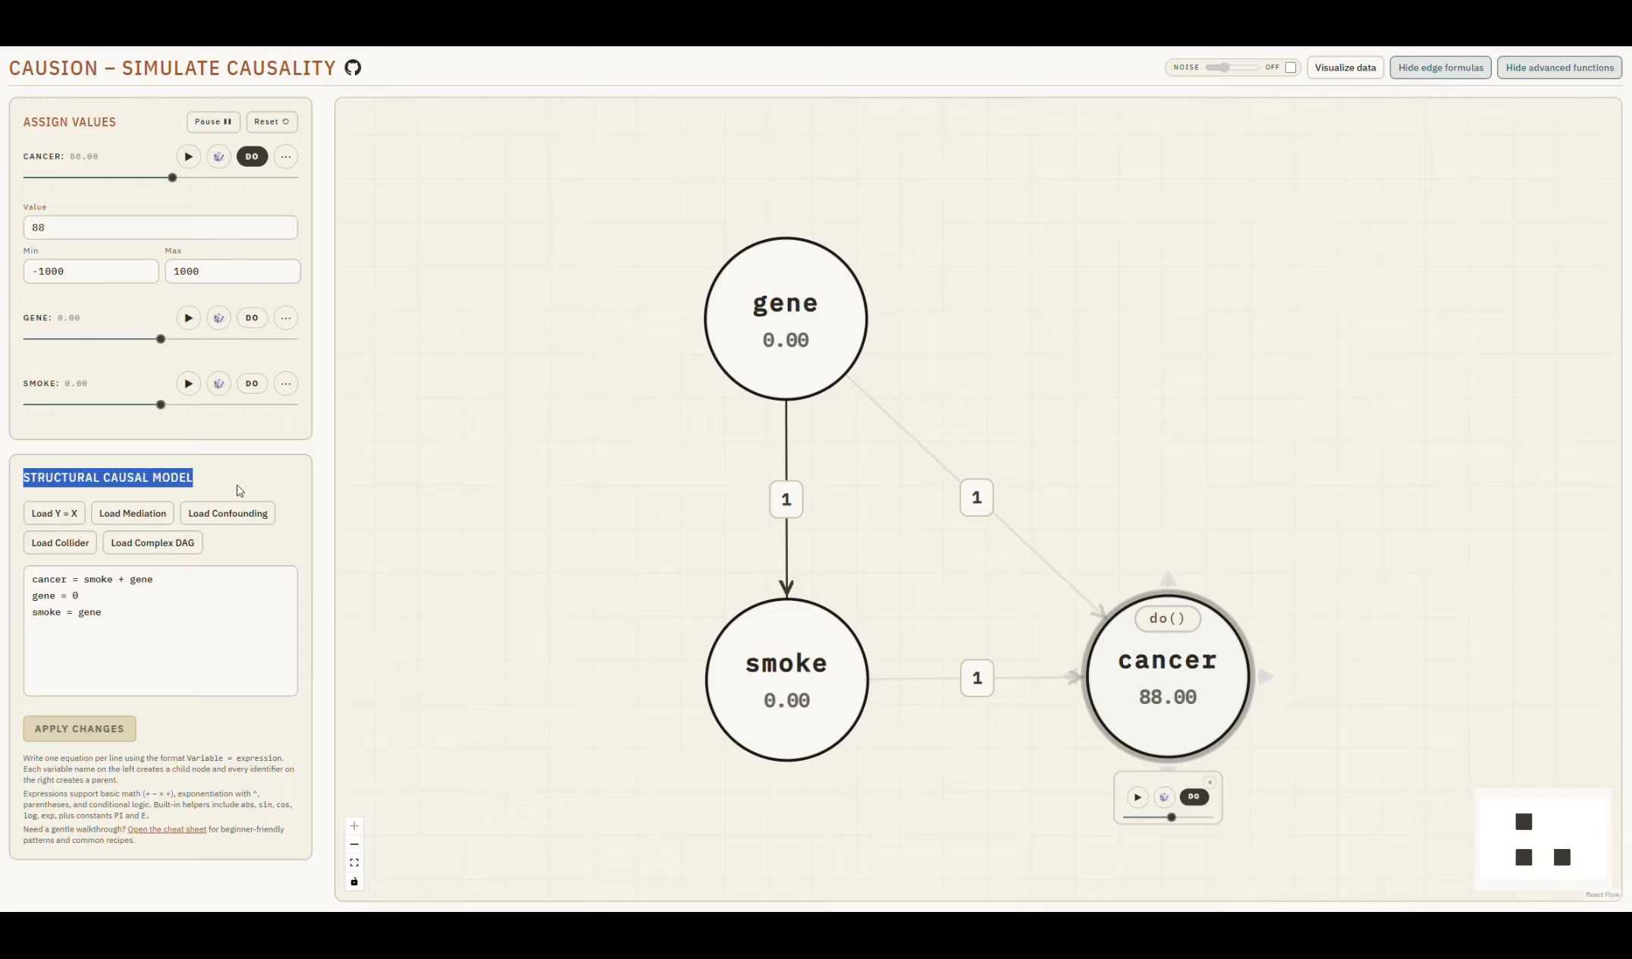
{"action": "left_click", "coordinate": [244, 470]}
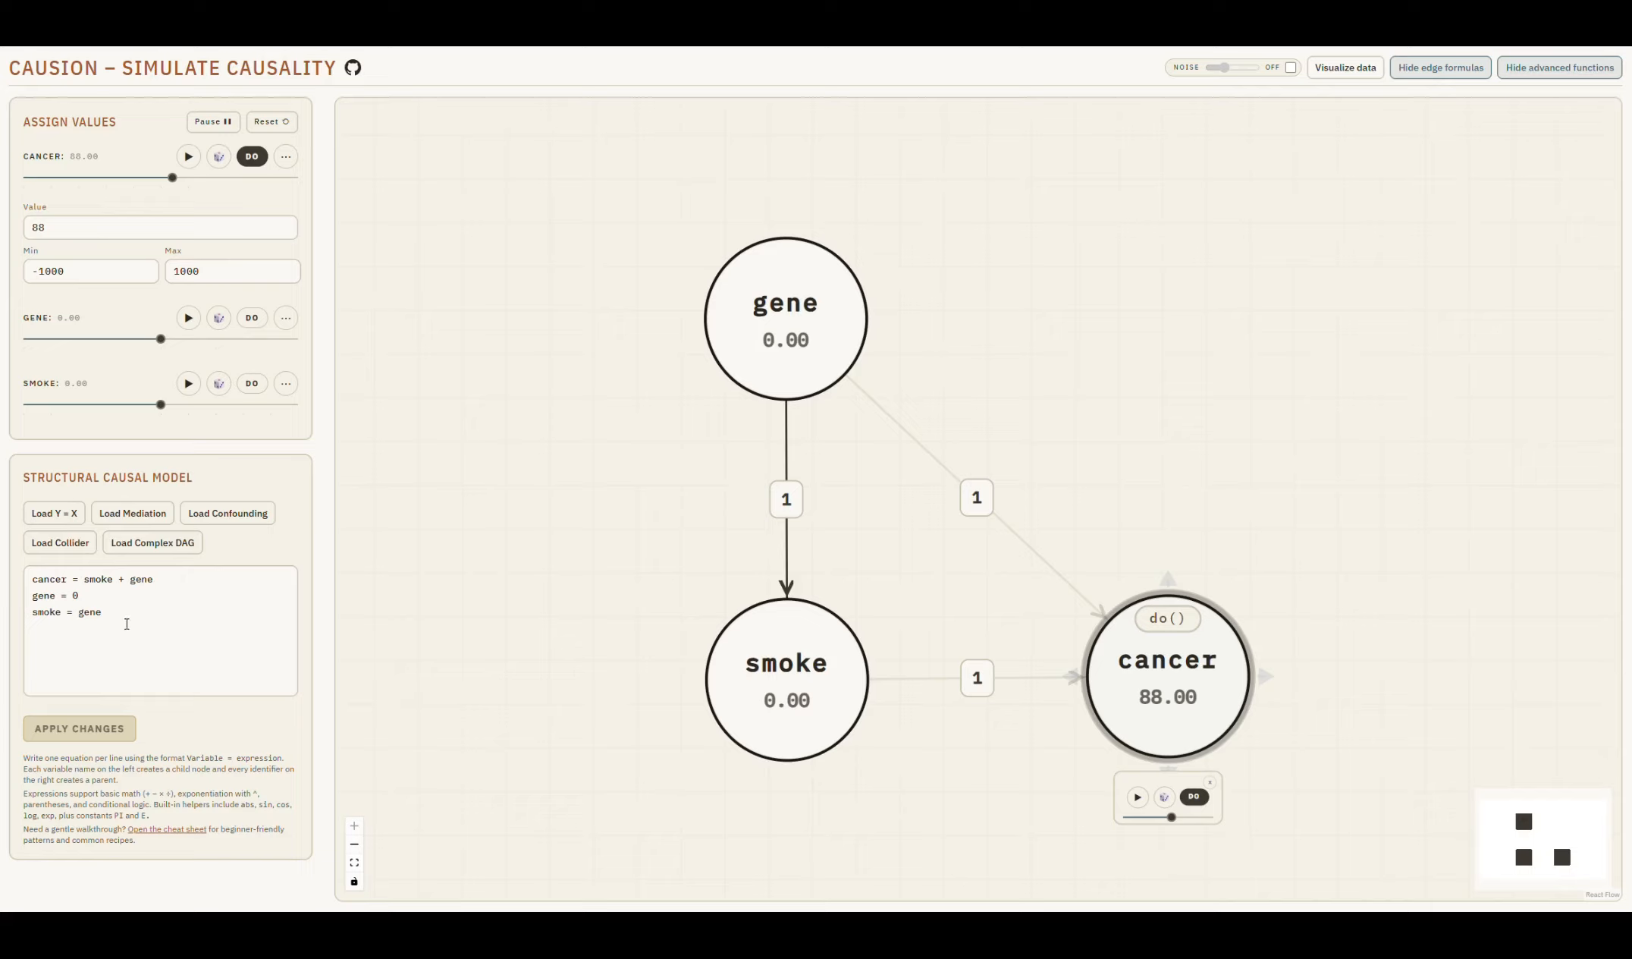
{"action": "left_click_drag", "start_coordinate": [135, 626], "coordinate": [35, 571]}
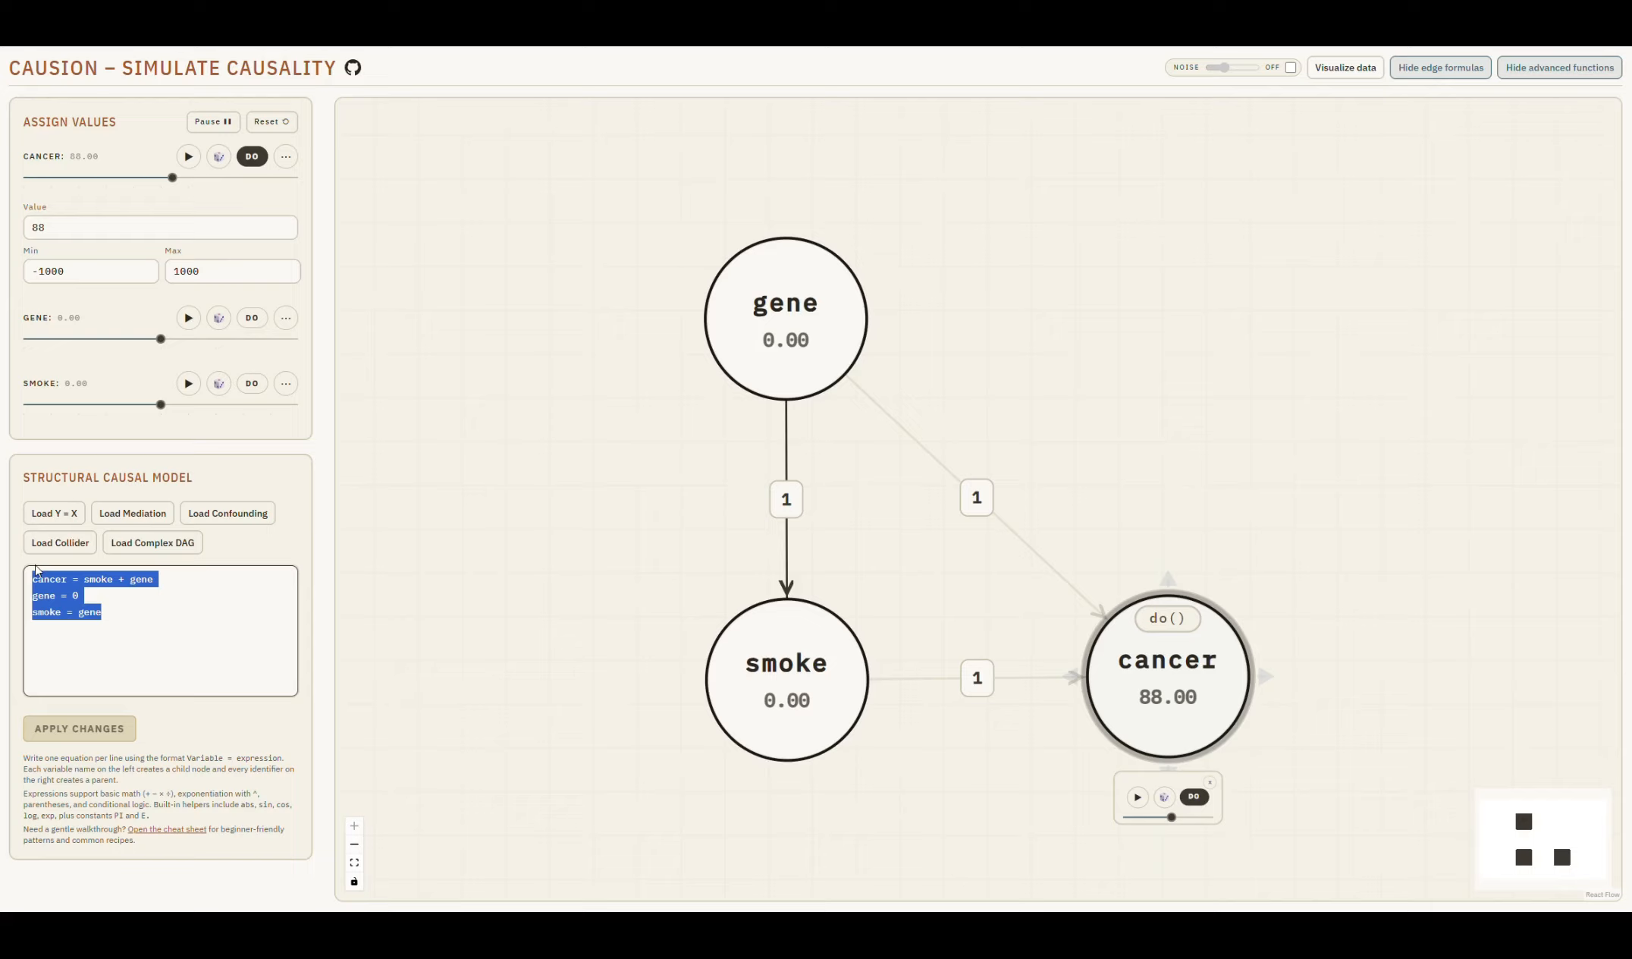
{"action": "left_click", "coordinate": [135, 618]}
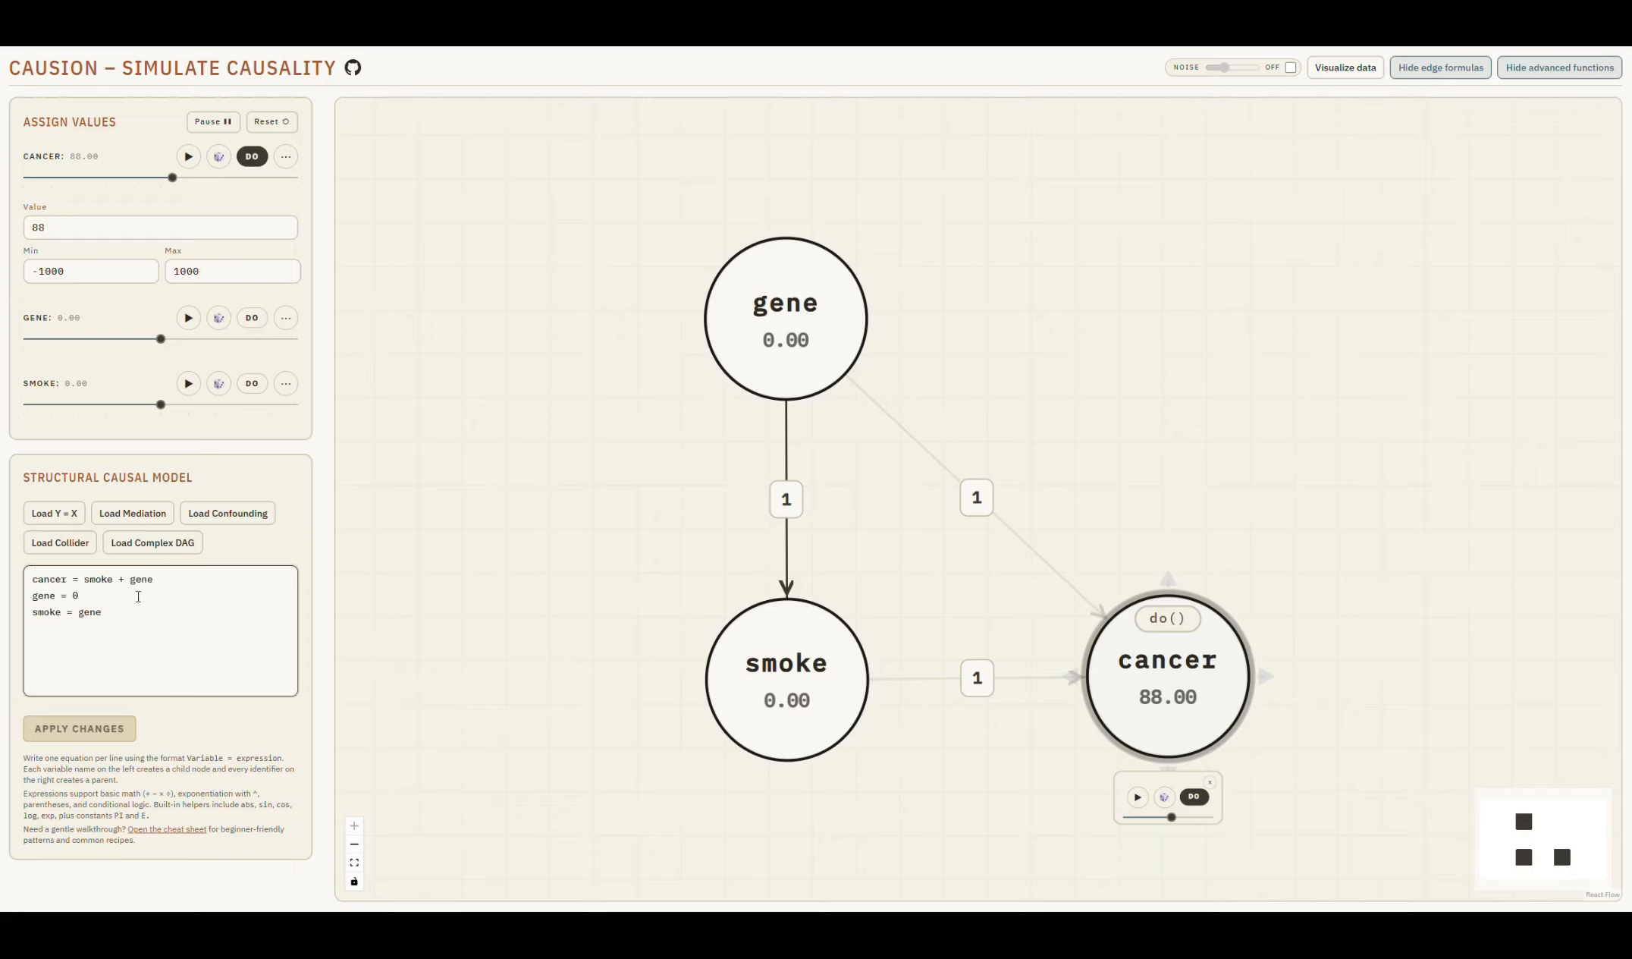
{"action": "left_click_drag", "start_coordinate": [164, 575], "coordinate": [78, 579]}
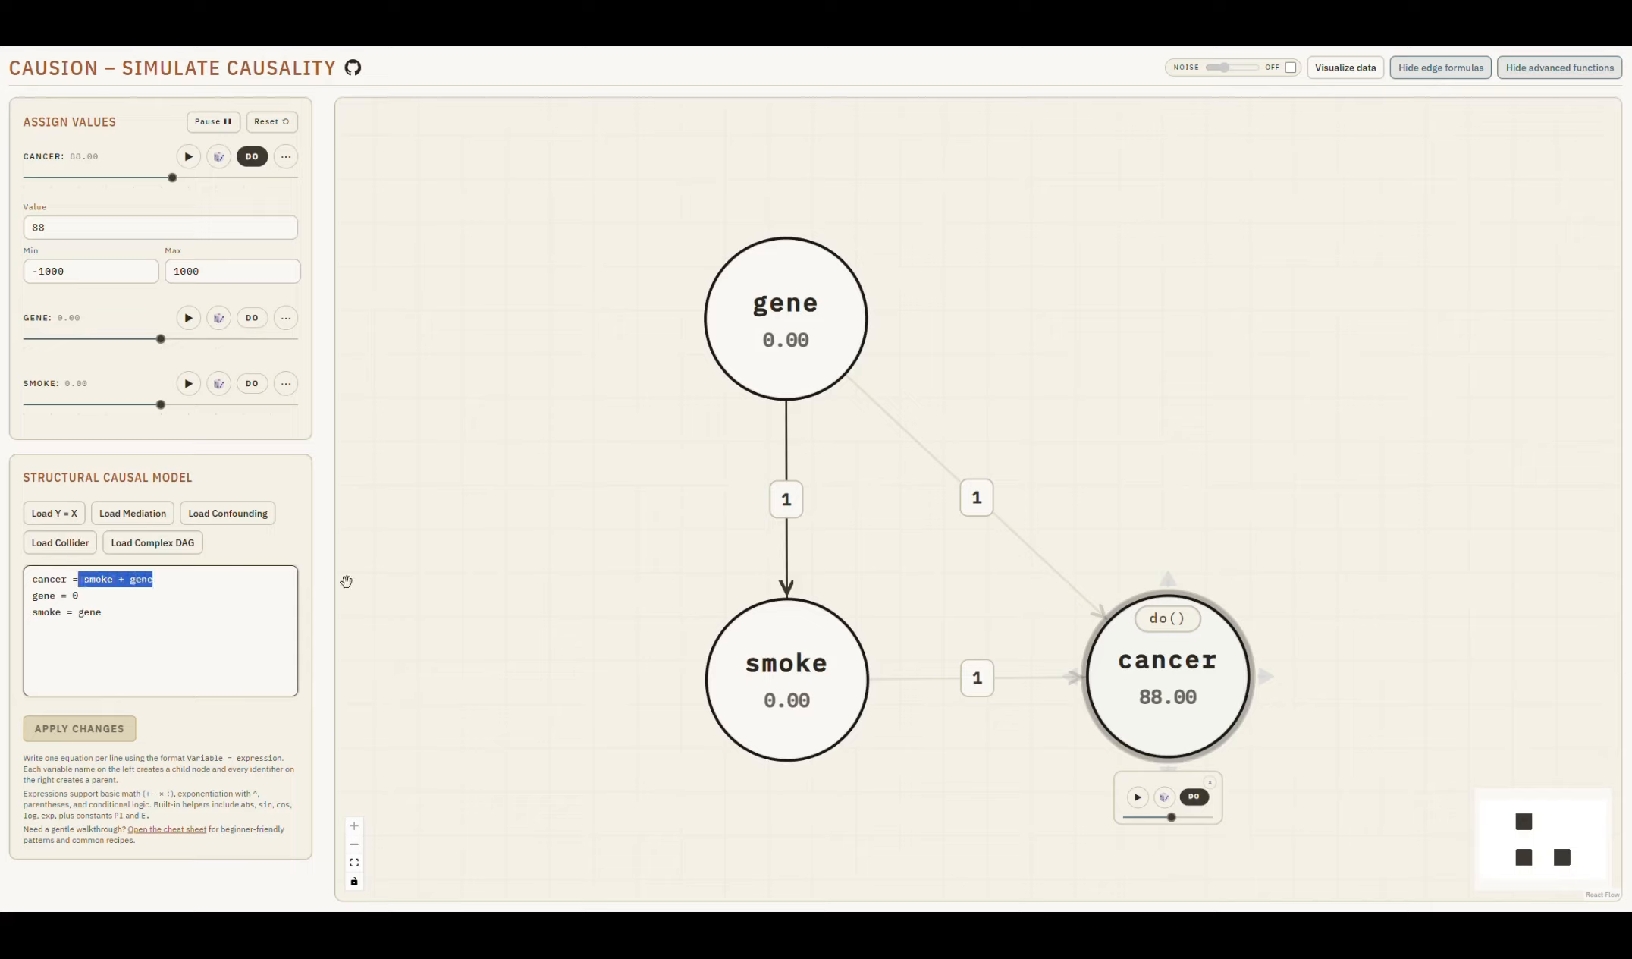
{"action": "left_click", "coordinate": [98, 603]}
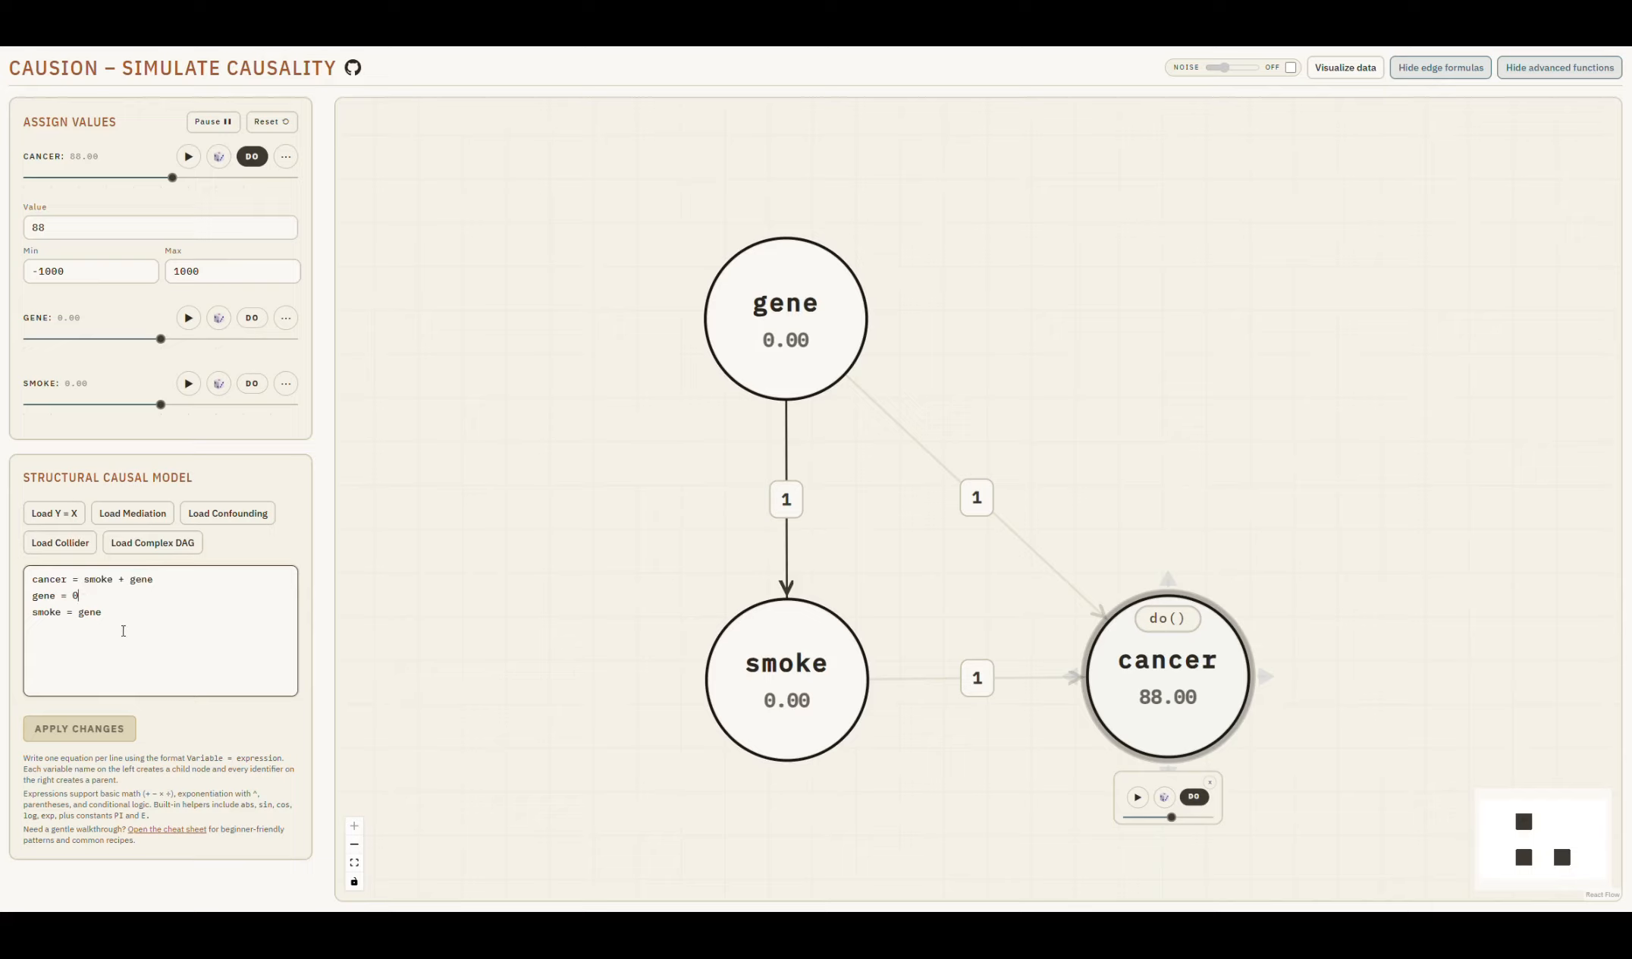
- Highlight the variable defined by each equation, and the smoke and gene terms in the cancer equation
{"action": "double_click", "coordinate": [49, 579]}
{"action": "double_click", "coordinate": [44, 596]}
{"action": "double_click", "coordinate": [43, 613]}
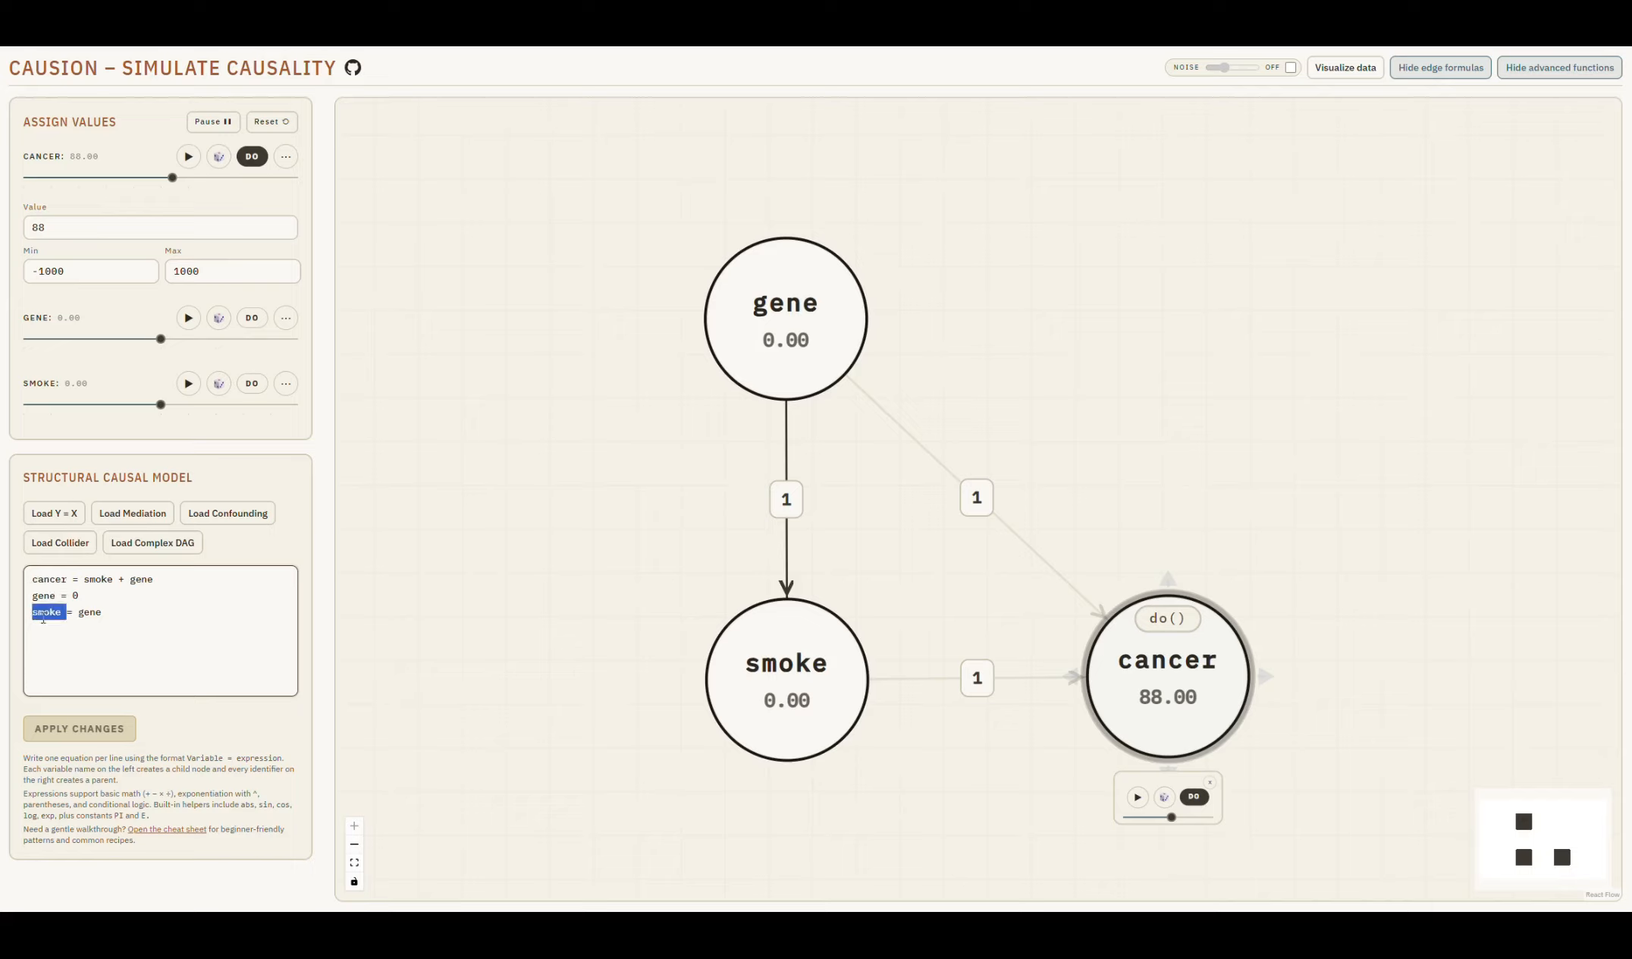
{"action": "double_click", "coordinate": [51, 578]}
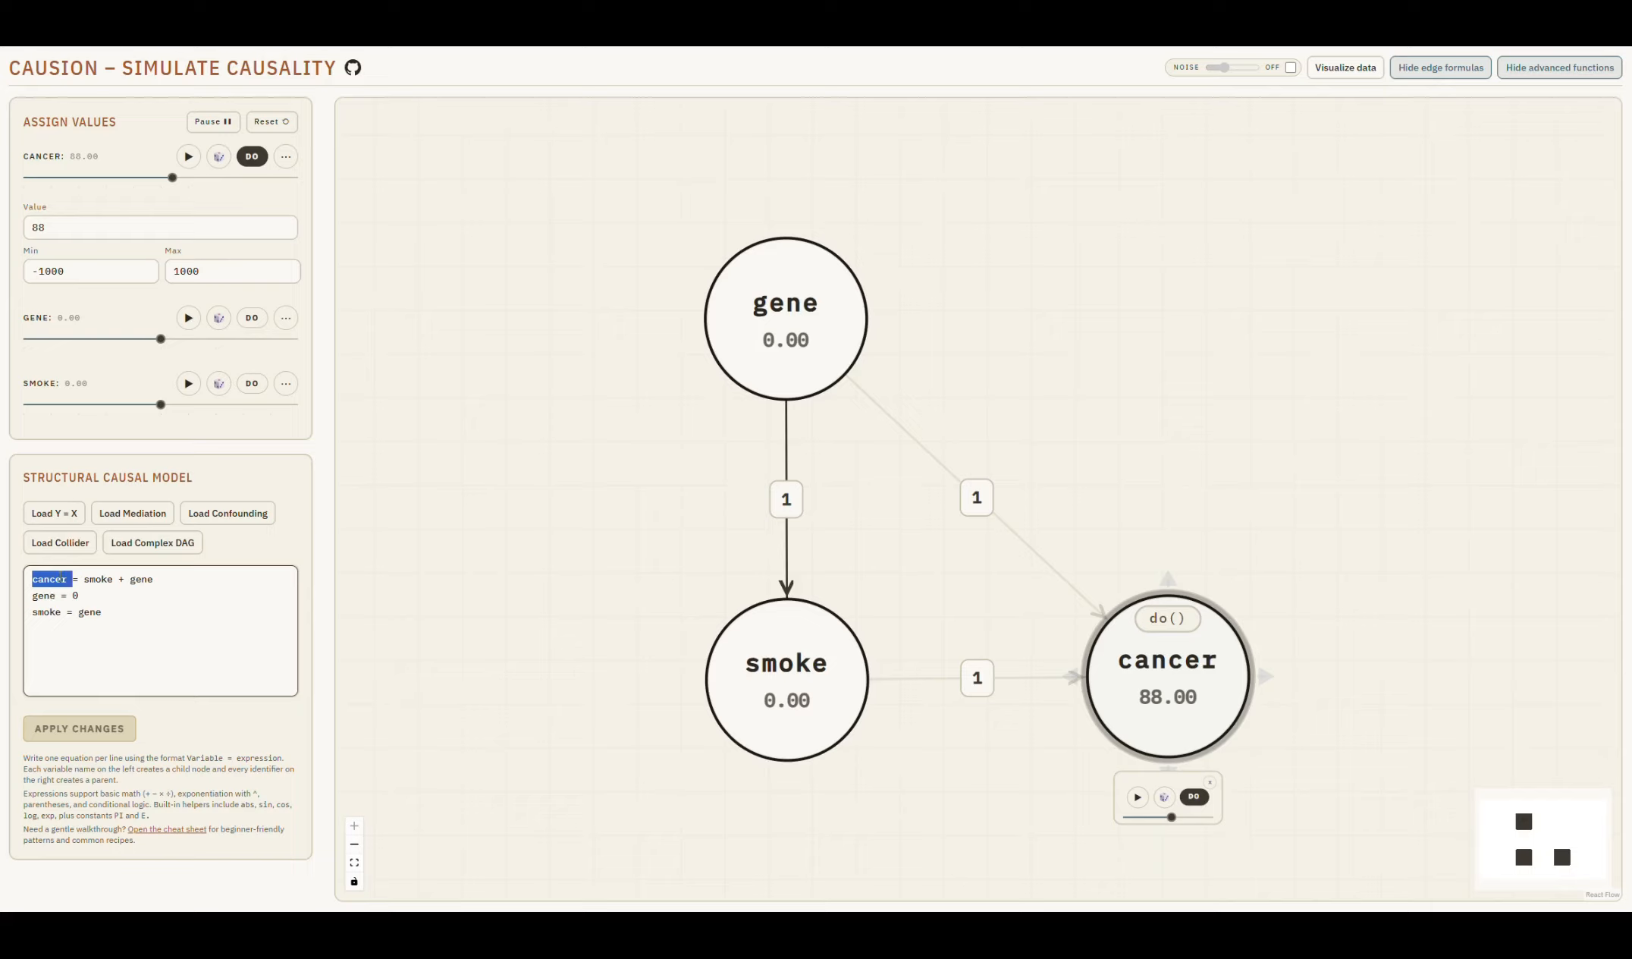
{"action": "double_click", "coordinate": [99, 579]}
{"action": "double_click", "coordinate": [141, 578]}
- Write explicit coefficients into the cancer equation so it reads cancer = 1*smoke + 1*gene
{"action": "left_click", "coordinate": [137, 633]}
{"action": "type", "text": "1*"}
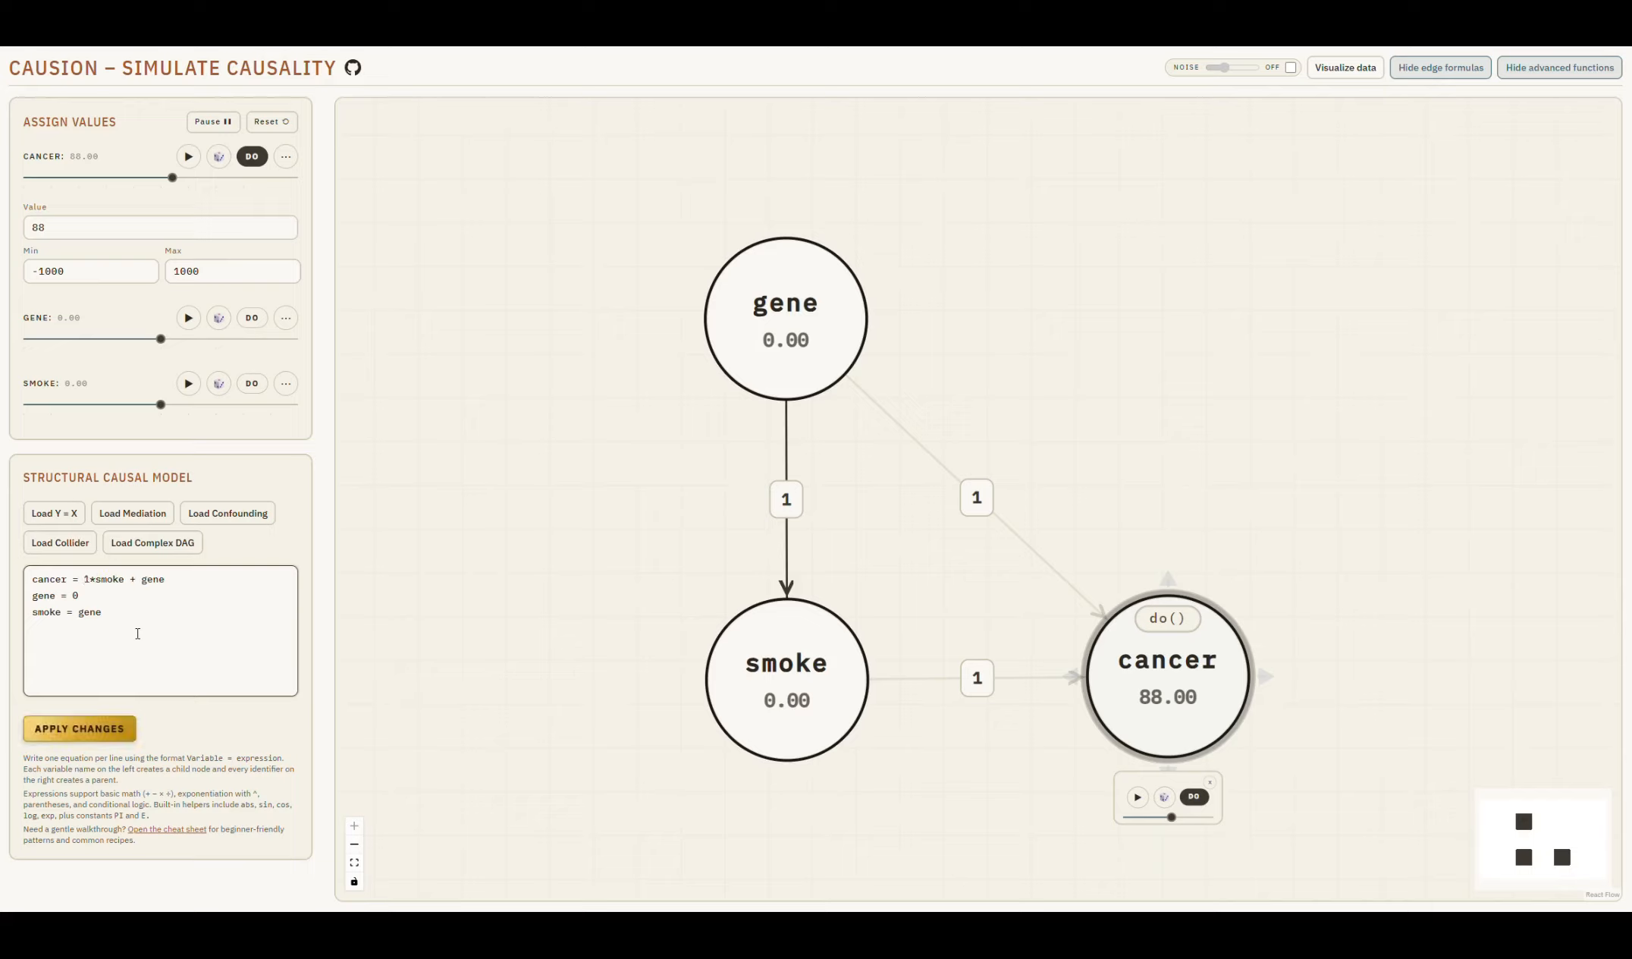
{"action": "type", "text": "1*"}
- Release the do() intervention on cancer and remove the 1* coefficients so its equation reads cancer = smoke + gene
{"action": "left_click", "coordinate": [254, 158]}
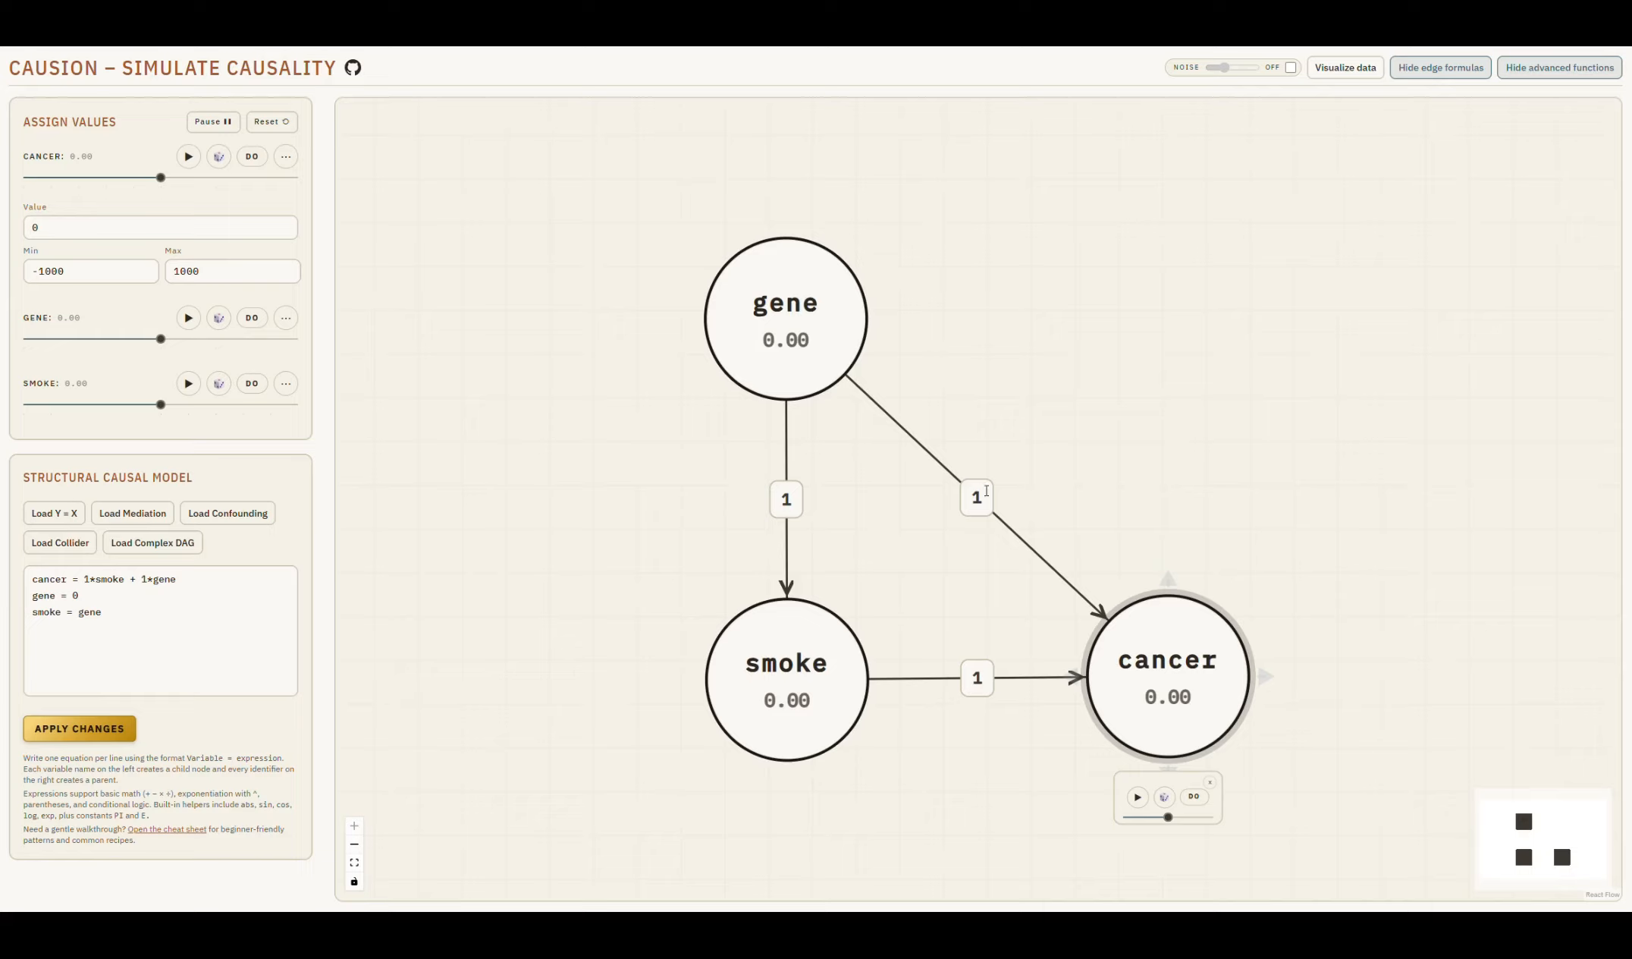
{"action": "left_click_drag", "start_coordinate": [85, 580], "coordinate": [97, 581]}
{"action": "left_click", "coordinate": [97, 581]}
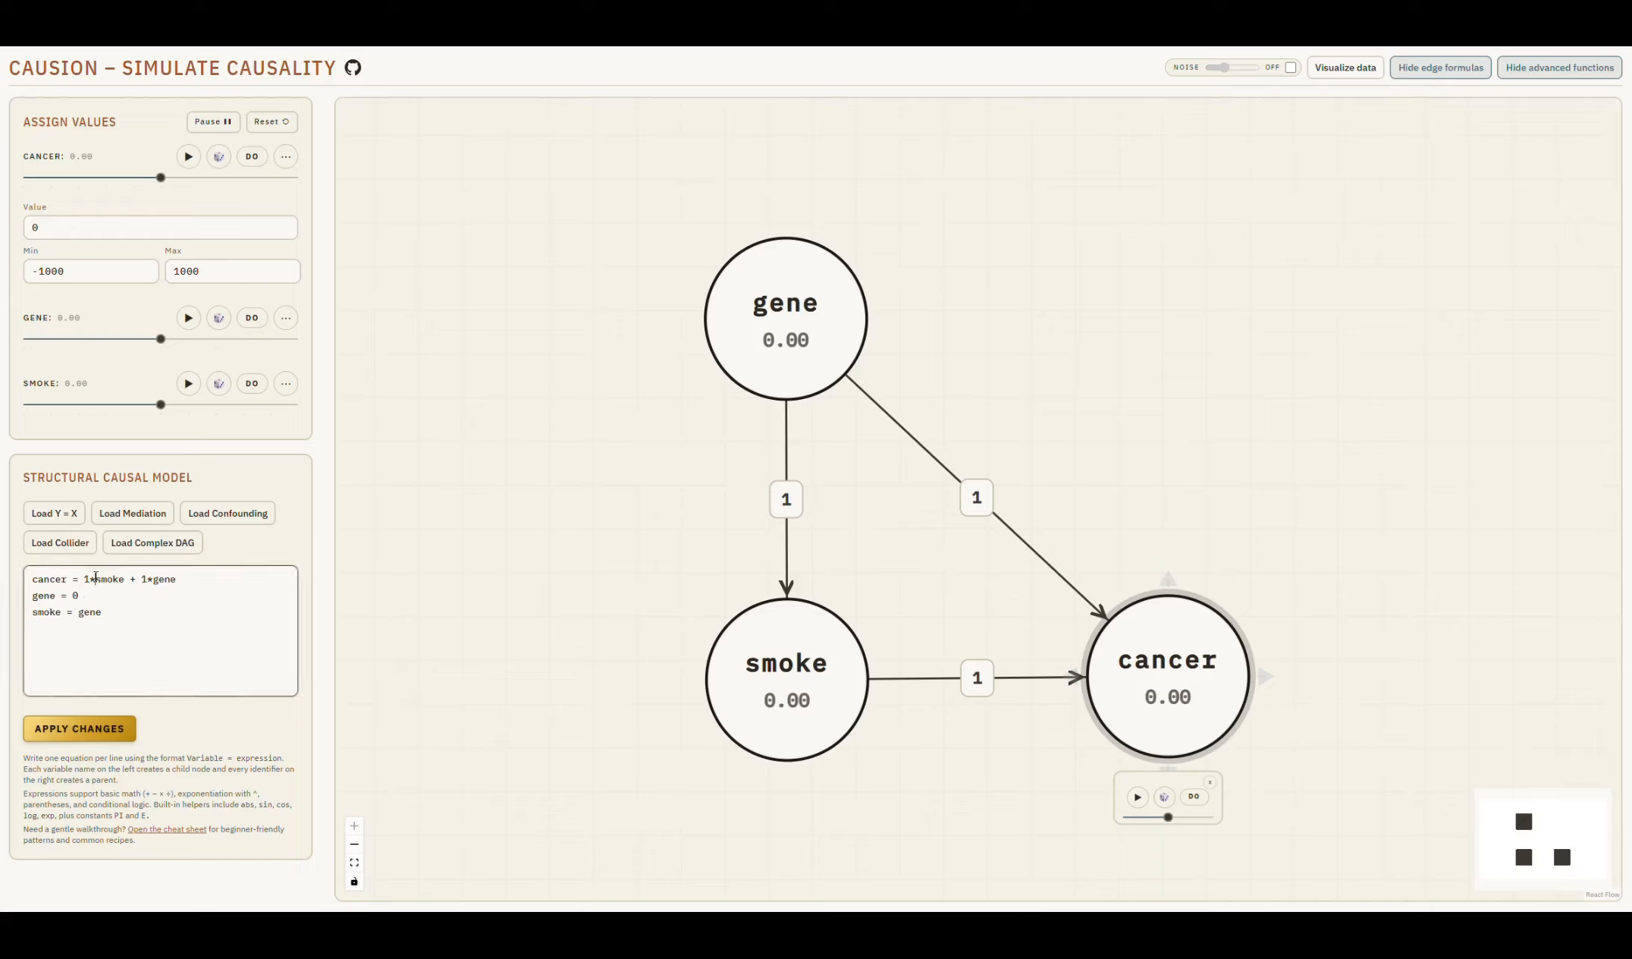
{"action": "double_click", "coordinate": [102, 579]}
{"action": "left_click", "coordinate": [101, 578]}
{"action": "key", "text": "BackSpace"}
{"action": "key", "text": "BackSpace"}
{"action": "left_click", "coordinate": [142, 578]}
{"action": "key", "text": "BackSpace"}
{"action": "key", "text": "BackSpace"}
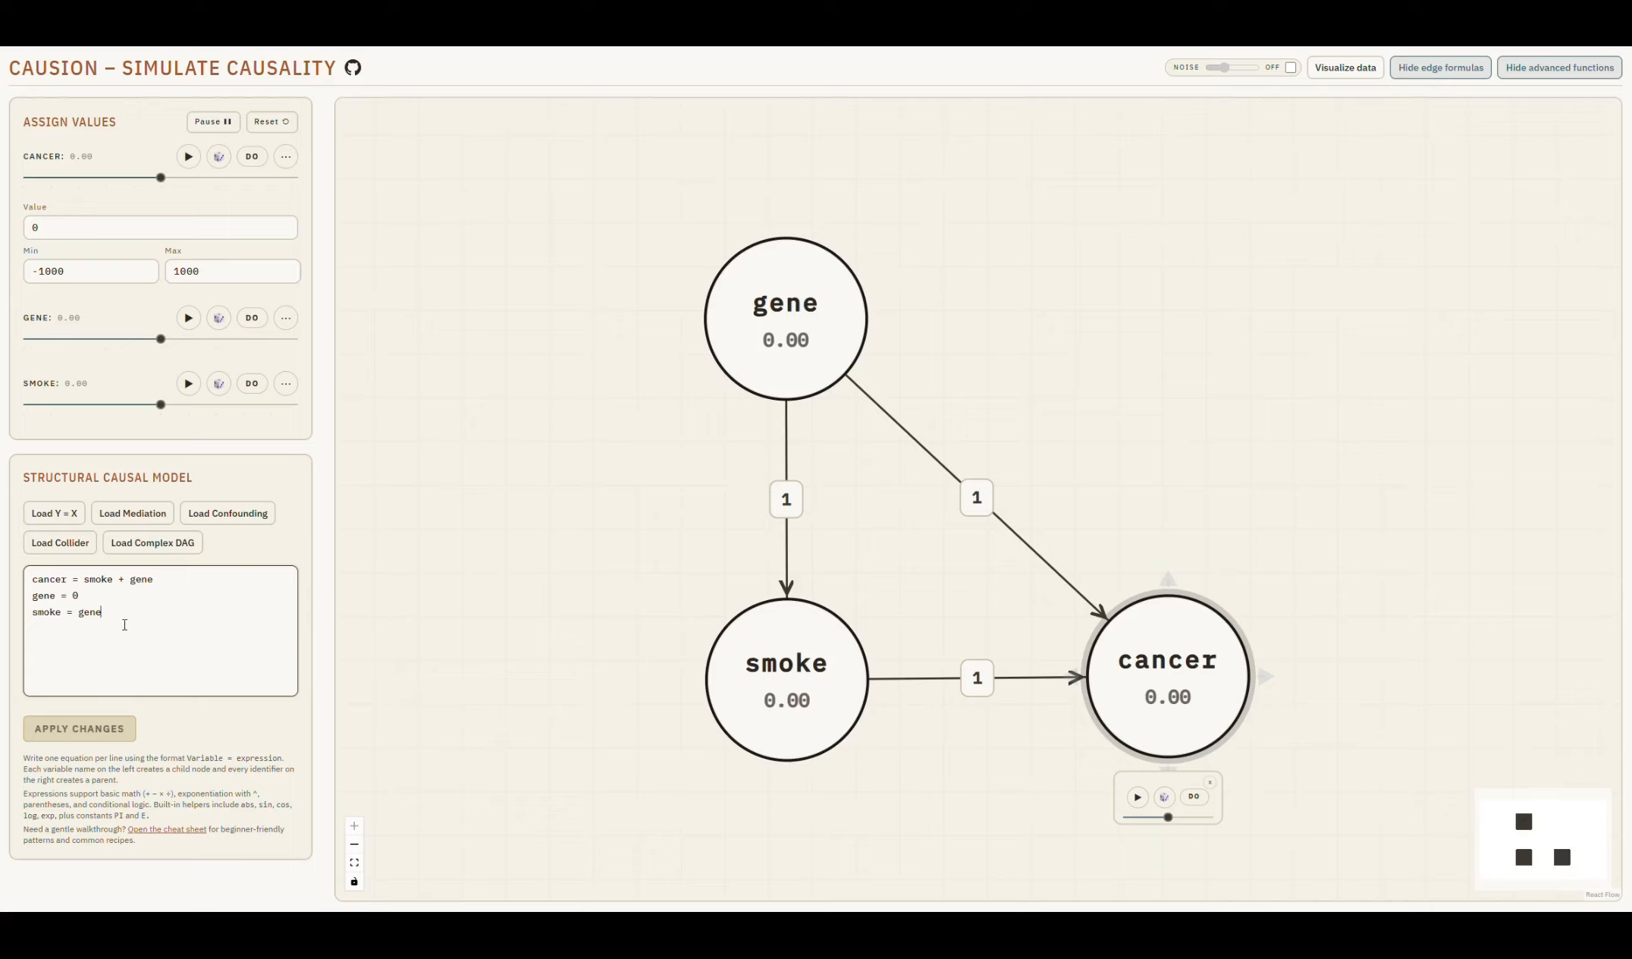
- Change the gene equation to gene = parent and apply the changes to the graph
{"action": "left_click_drag", "start_coordinate": [125, 624], "coordinate": [32, 577]}
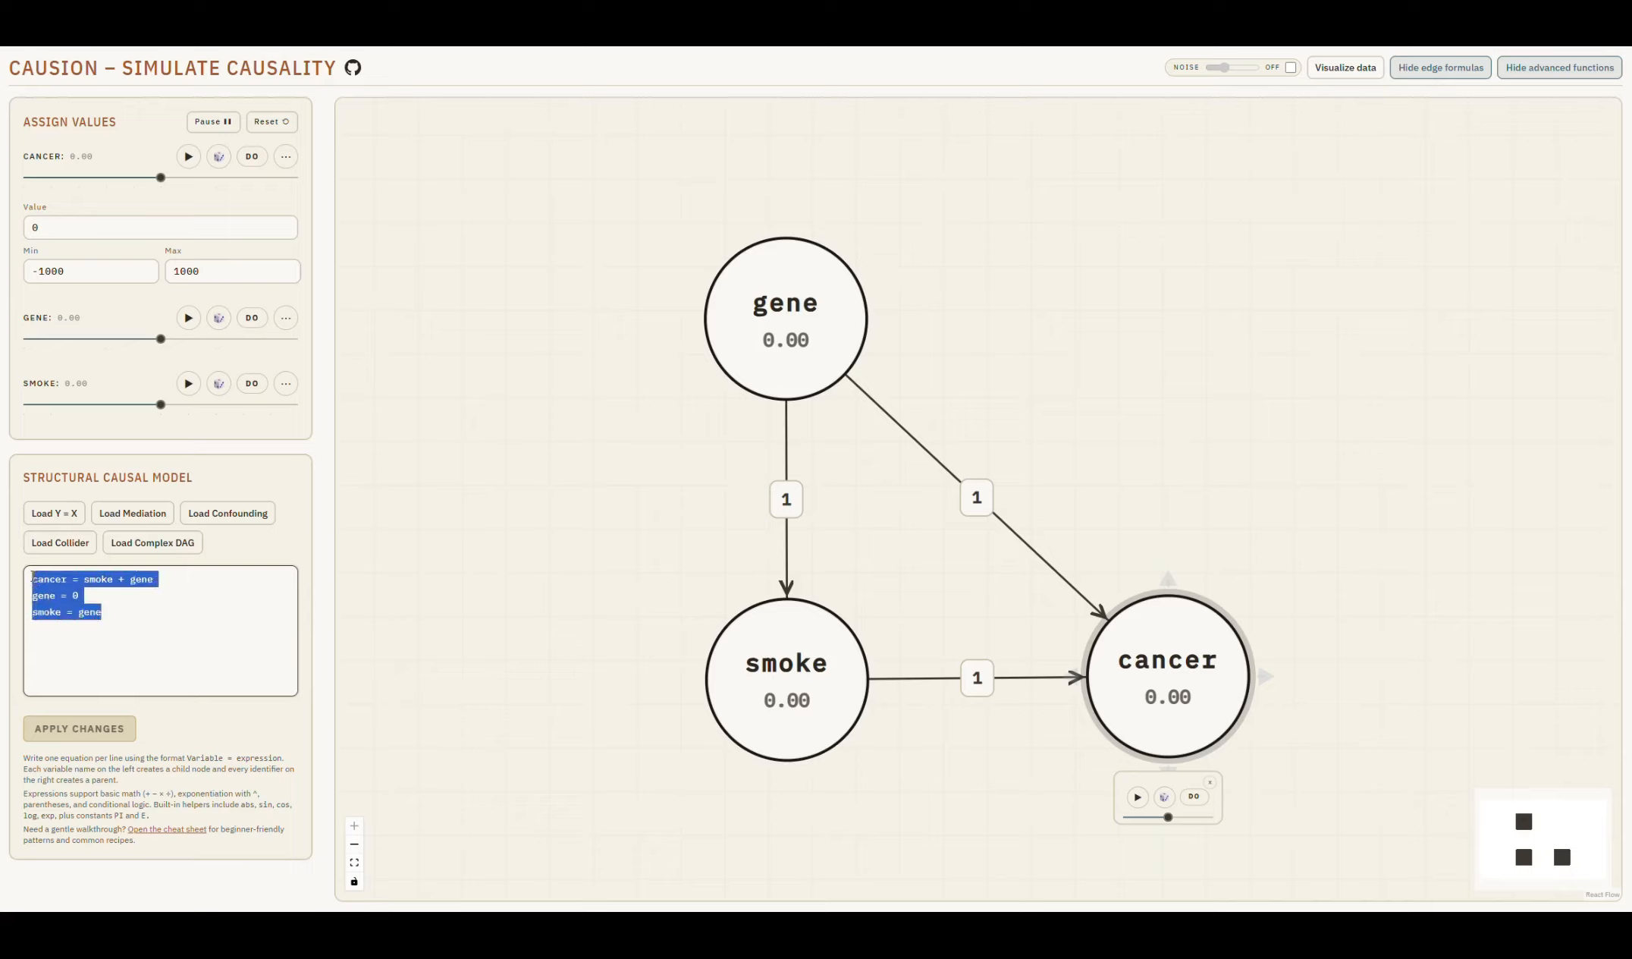
{"action": "left_click", "coordinate": [119, 616]}
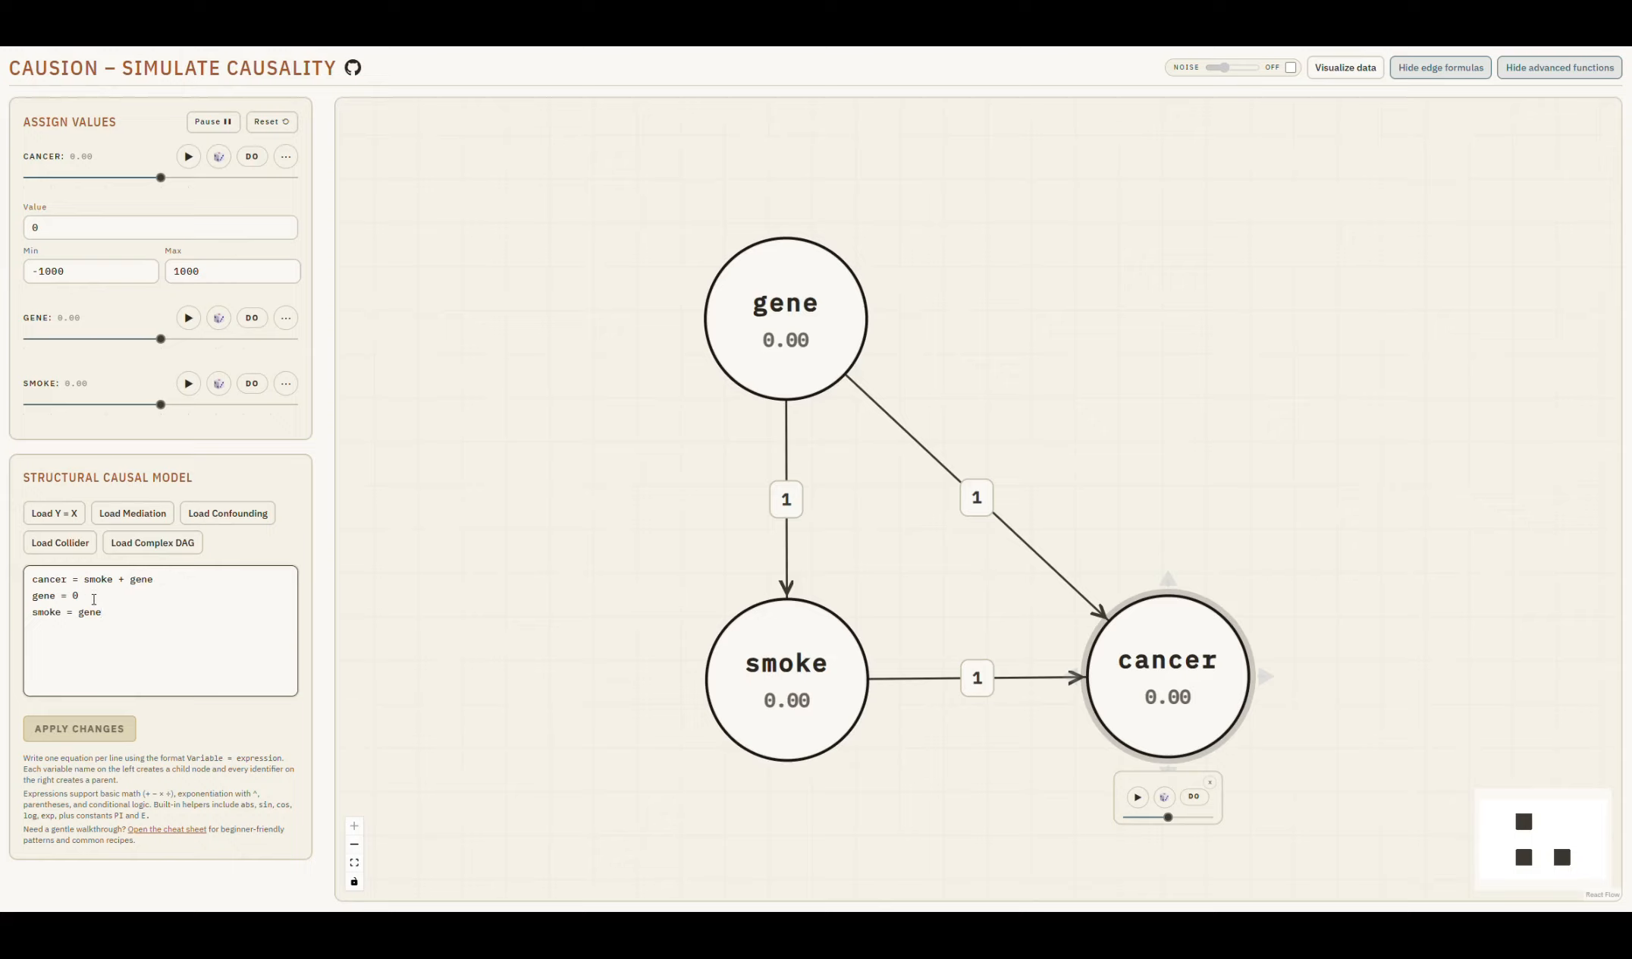
{"action": "left_click", "coordinate": [736, 290]}
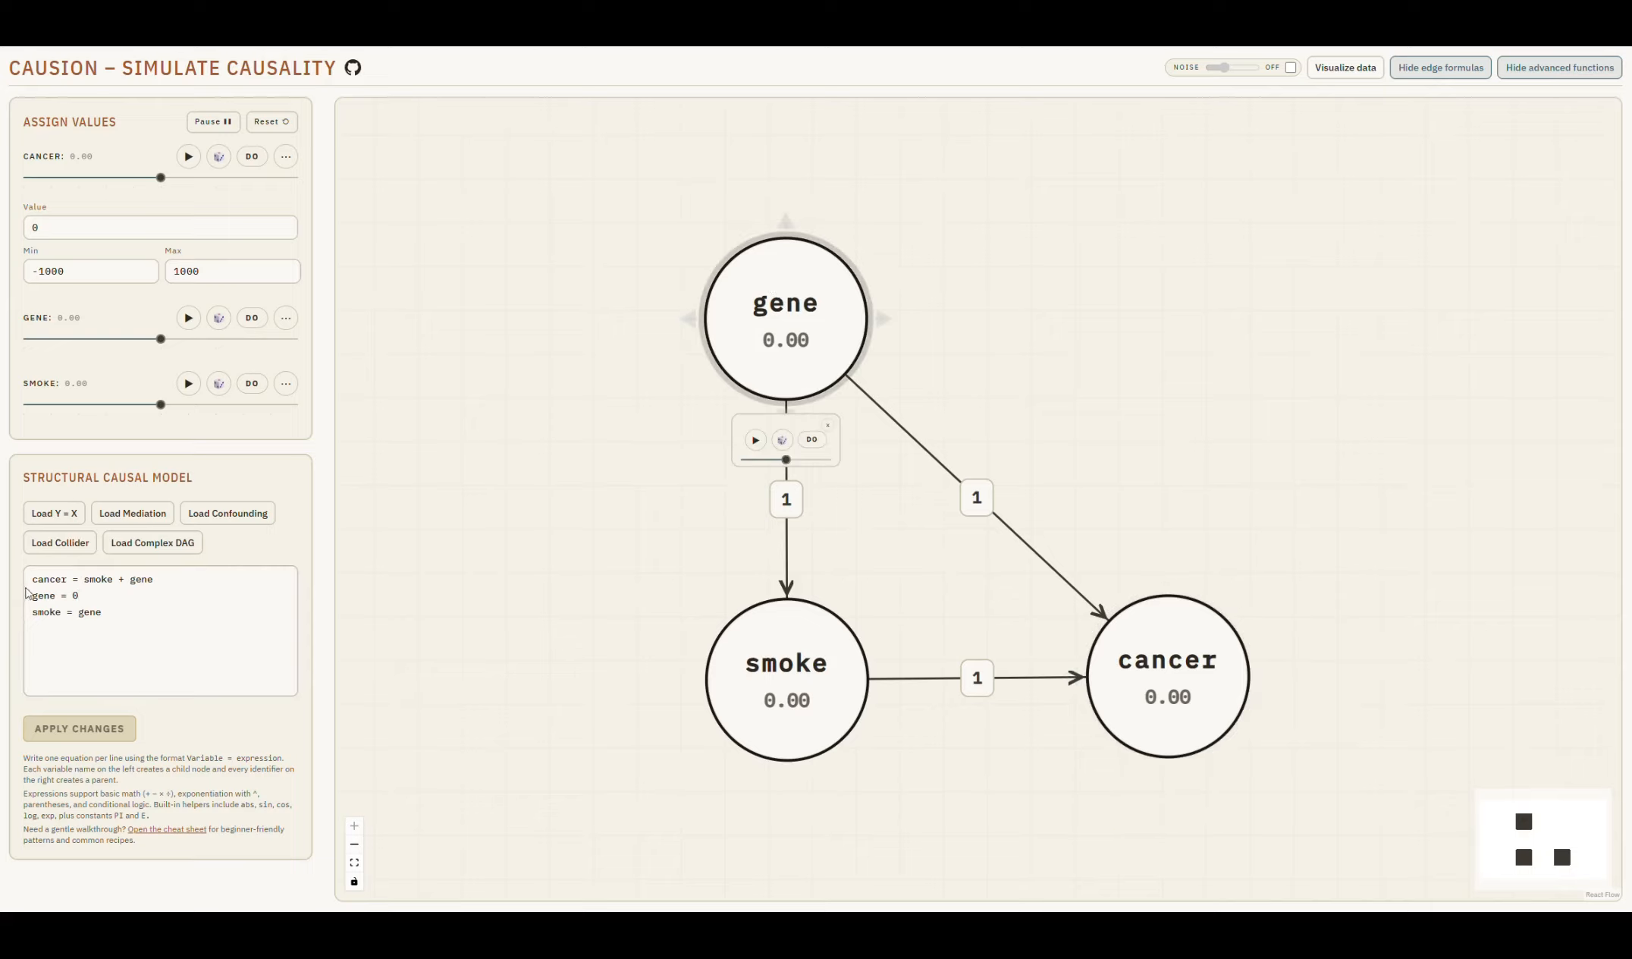
{"action": "key", "text": "BackSpace"}
{"action": "type", "text": "parent"}
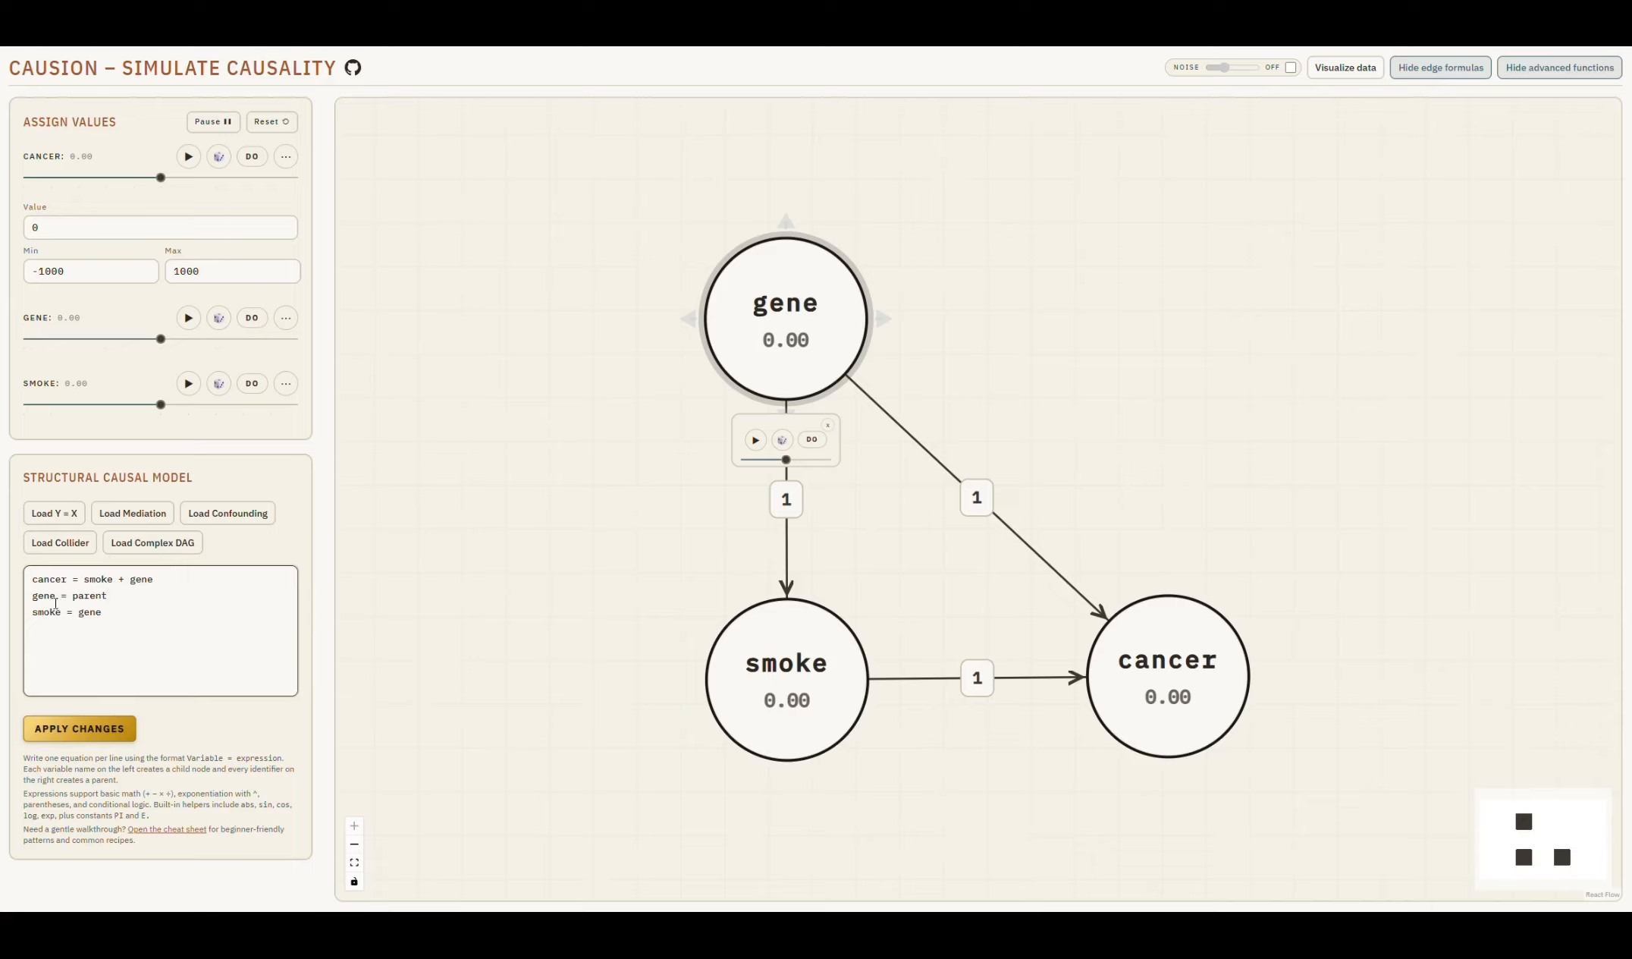
{"action": "double_click", "coordinate": [98, 595]}
{"action": "left_click", "coordinate": [110, 681]}
{"action": "left_click", "coordinate": [80, 729]}
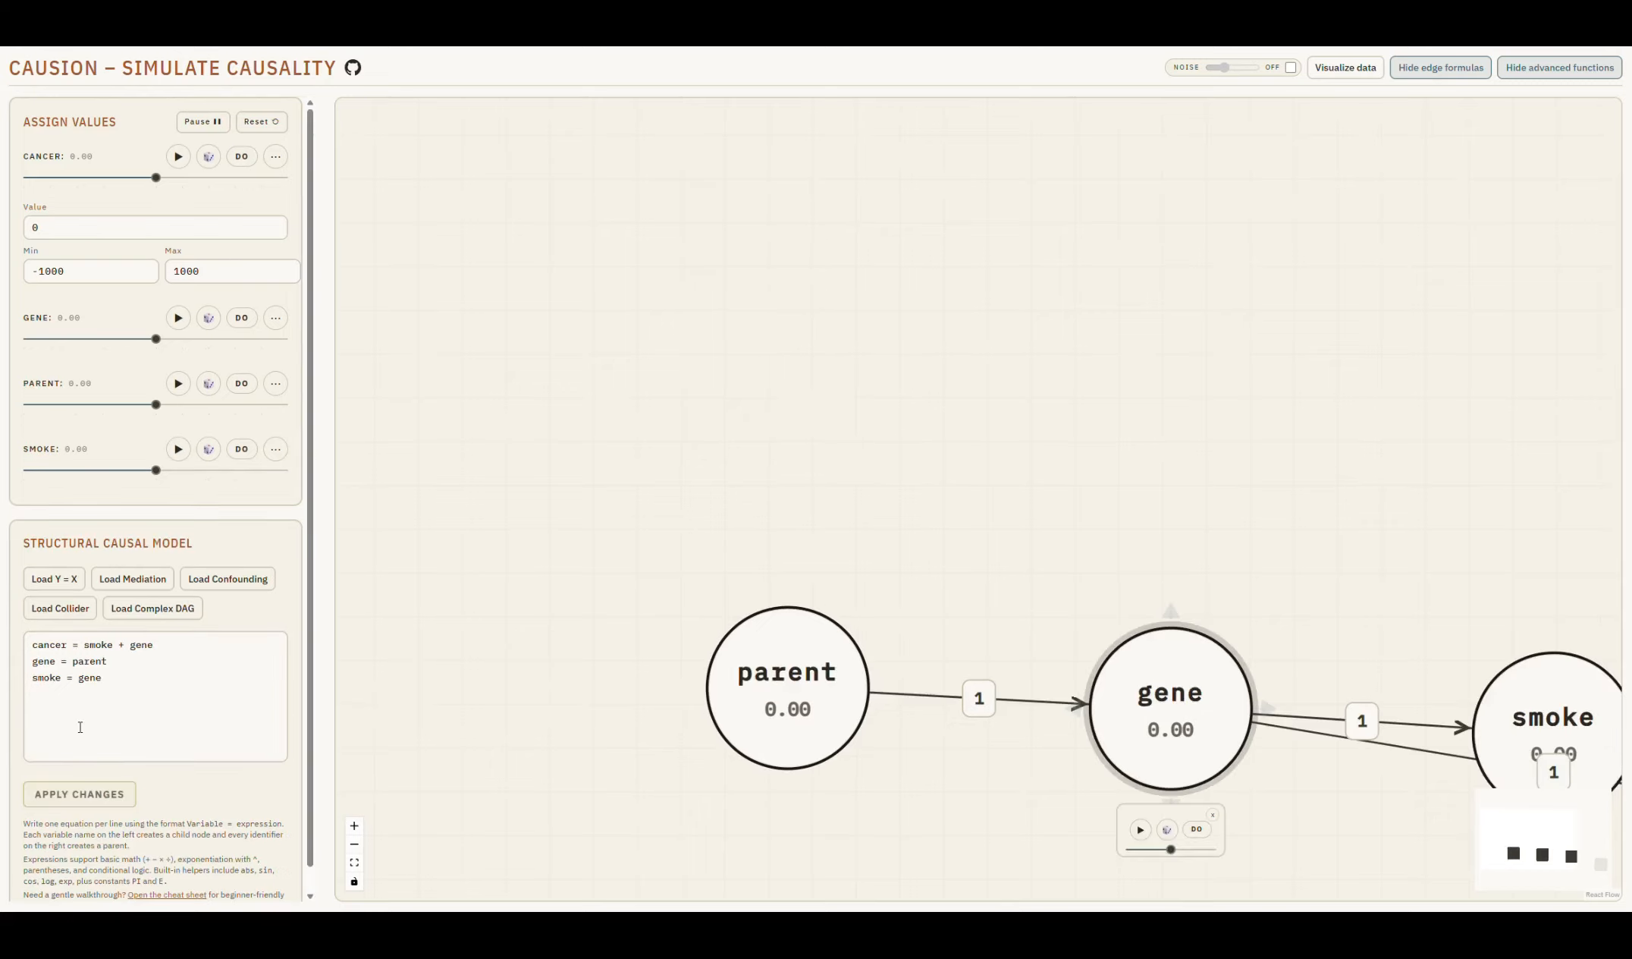
- Rearrange the graph with parent left of gene, smoke below gene and cancer right of smoke, and clear the selection
{"action": "left_click_drag", "start_coordinate": [819, 478], "coordinate": [742, 447]}
{"action": "left_click_drag", "start_coordinate": [1084, 486], "coordinate": [682, 692]}
{"action": "left_click_drag", "start_coordinate": [1479, 561], "coordinate": [1111, 675]}
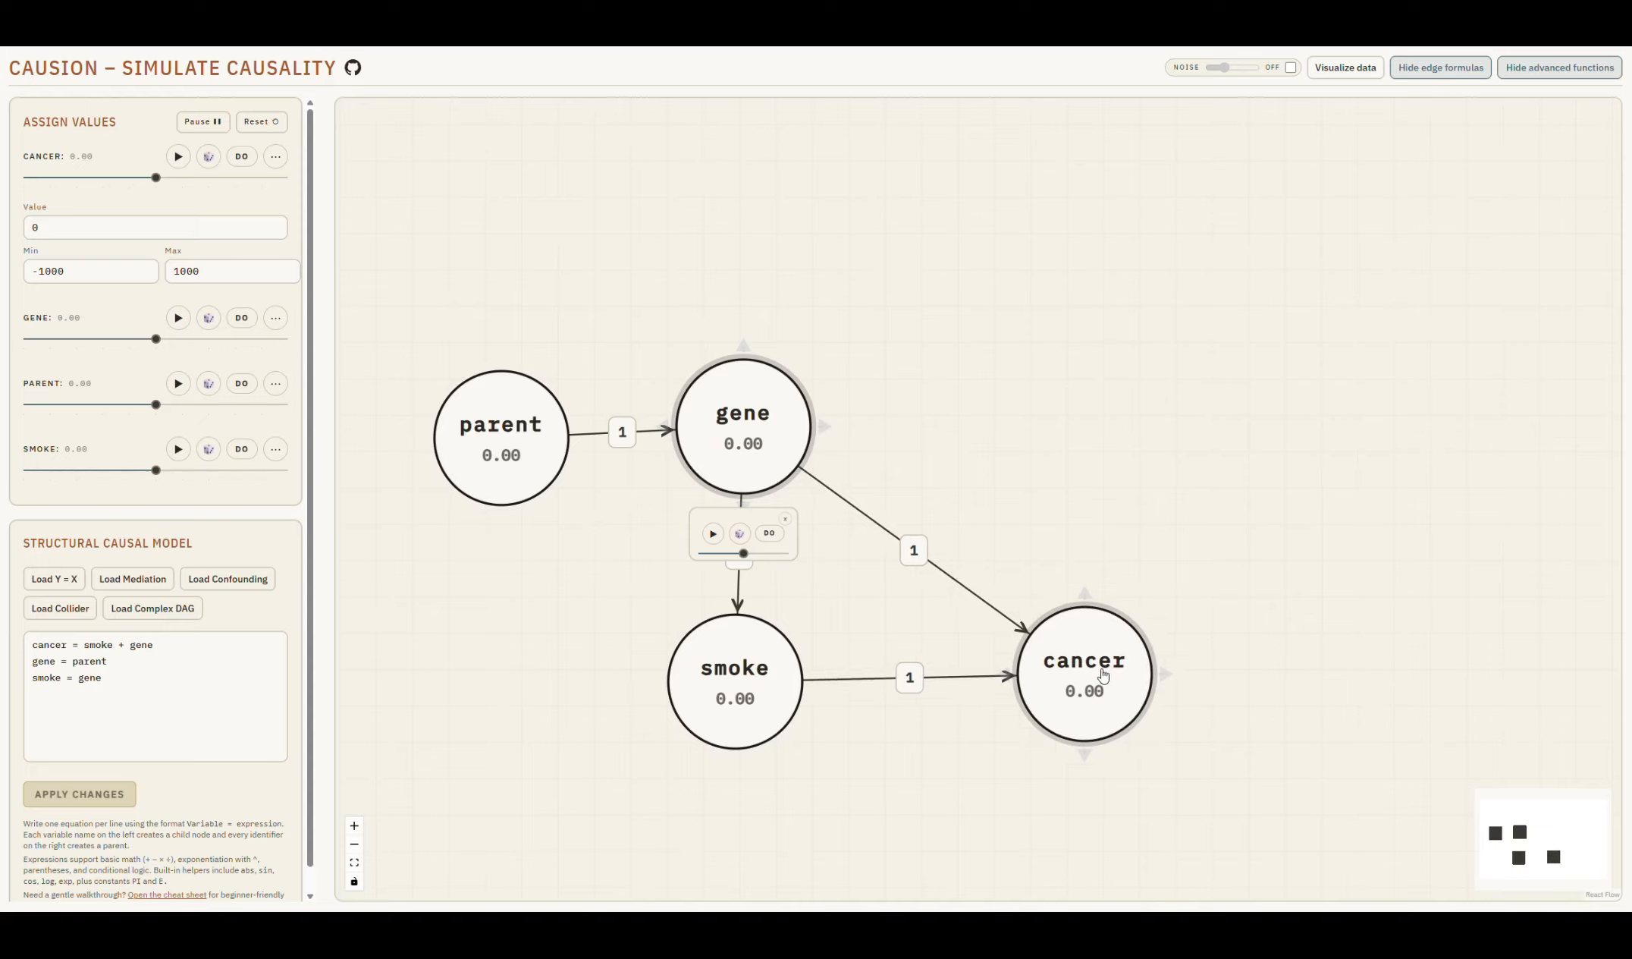
{"action": "left_click_drag", "start_coordinate": [569, 303], "coordinate": [592, 221]}
{"action": "left_click_drag", "start_coordinate": [534, 347], "coordinate": [492, 339]}
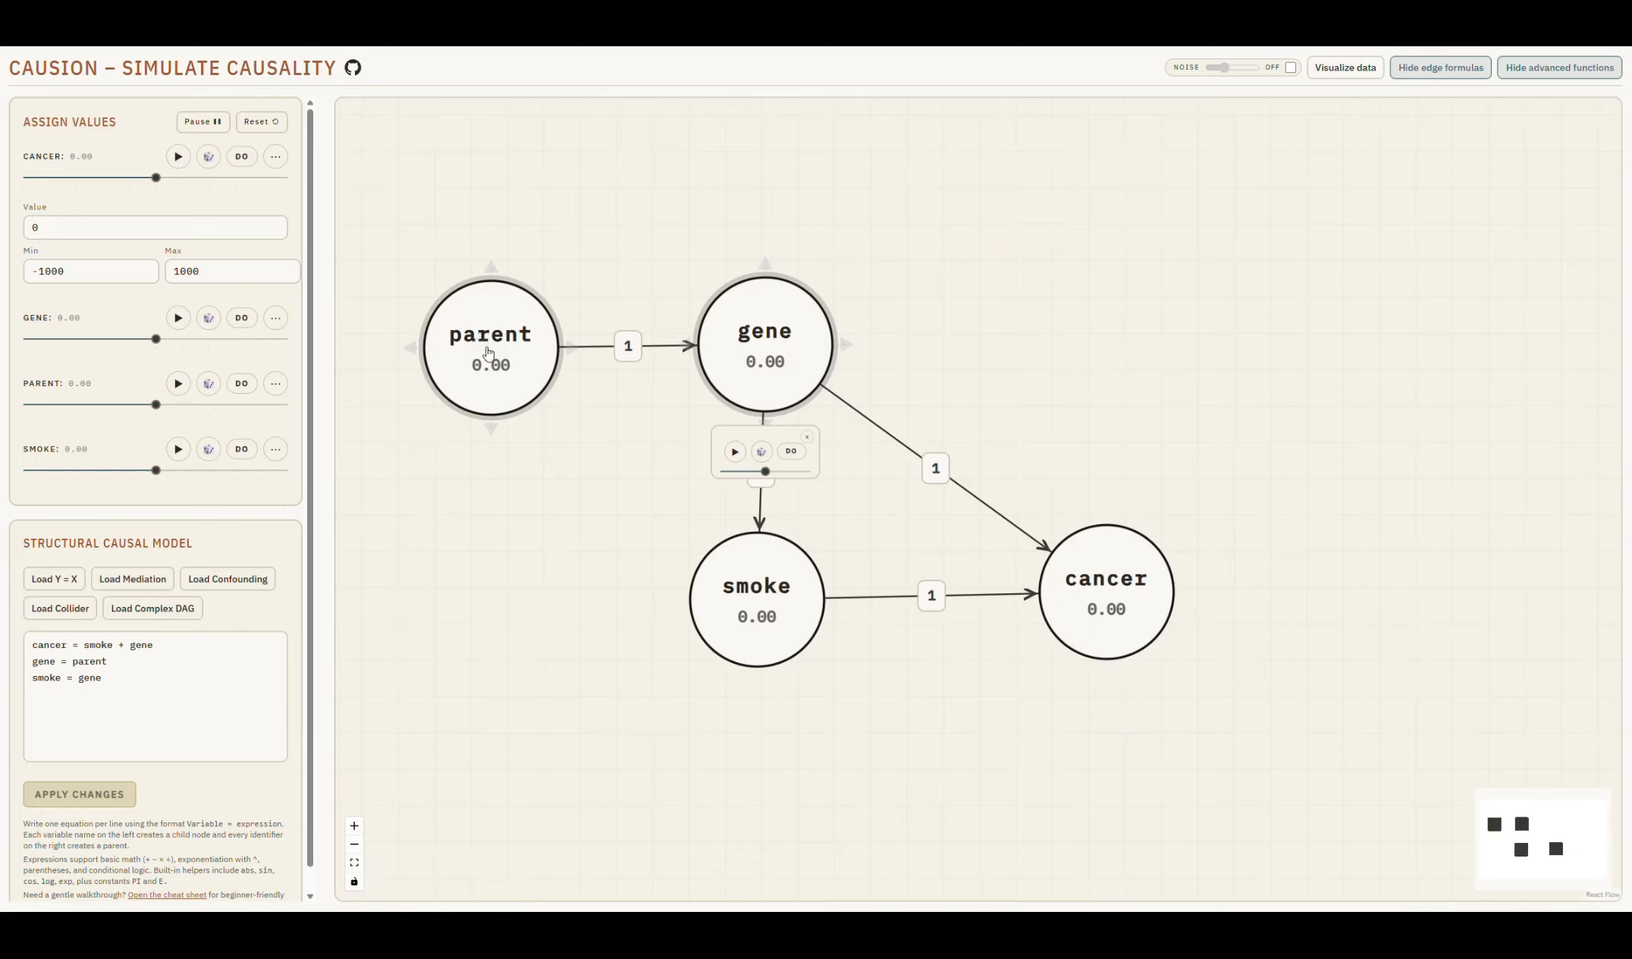
{"action": "left_click", "coordinate": [592, 486]}
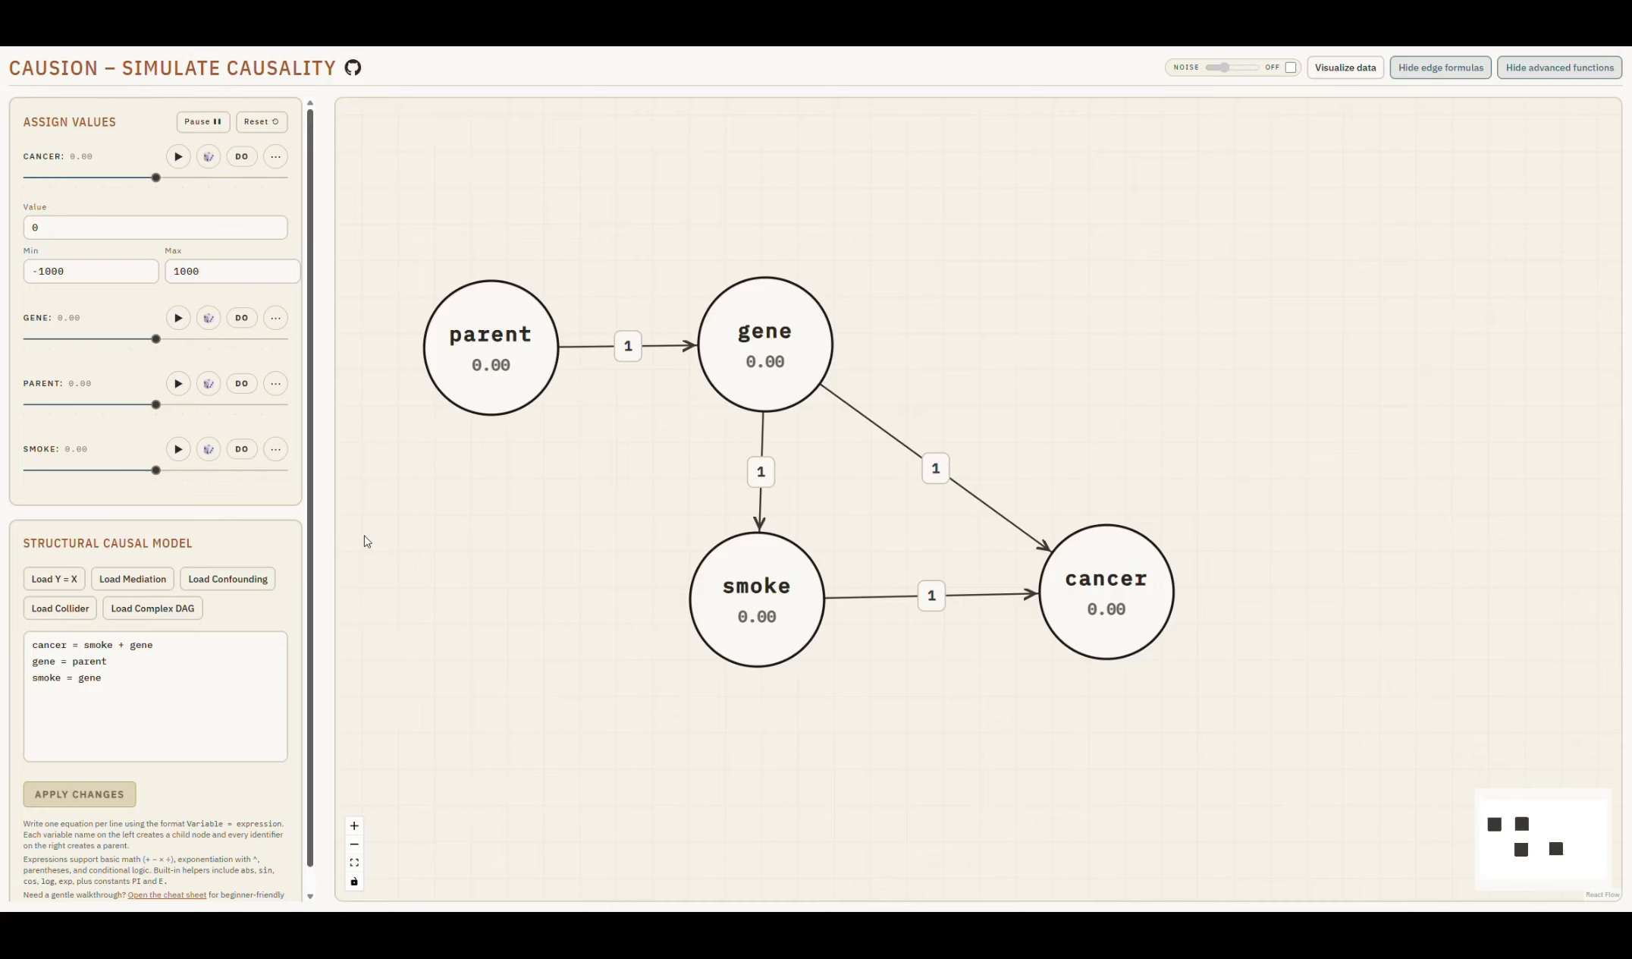
- Change the gene equation to gene = 0.5*parent and apply the changes to the graph
{"action": "left_click_drag", "start_coordinate": [493, 351], "coordinate": [486, 341]}
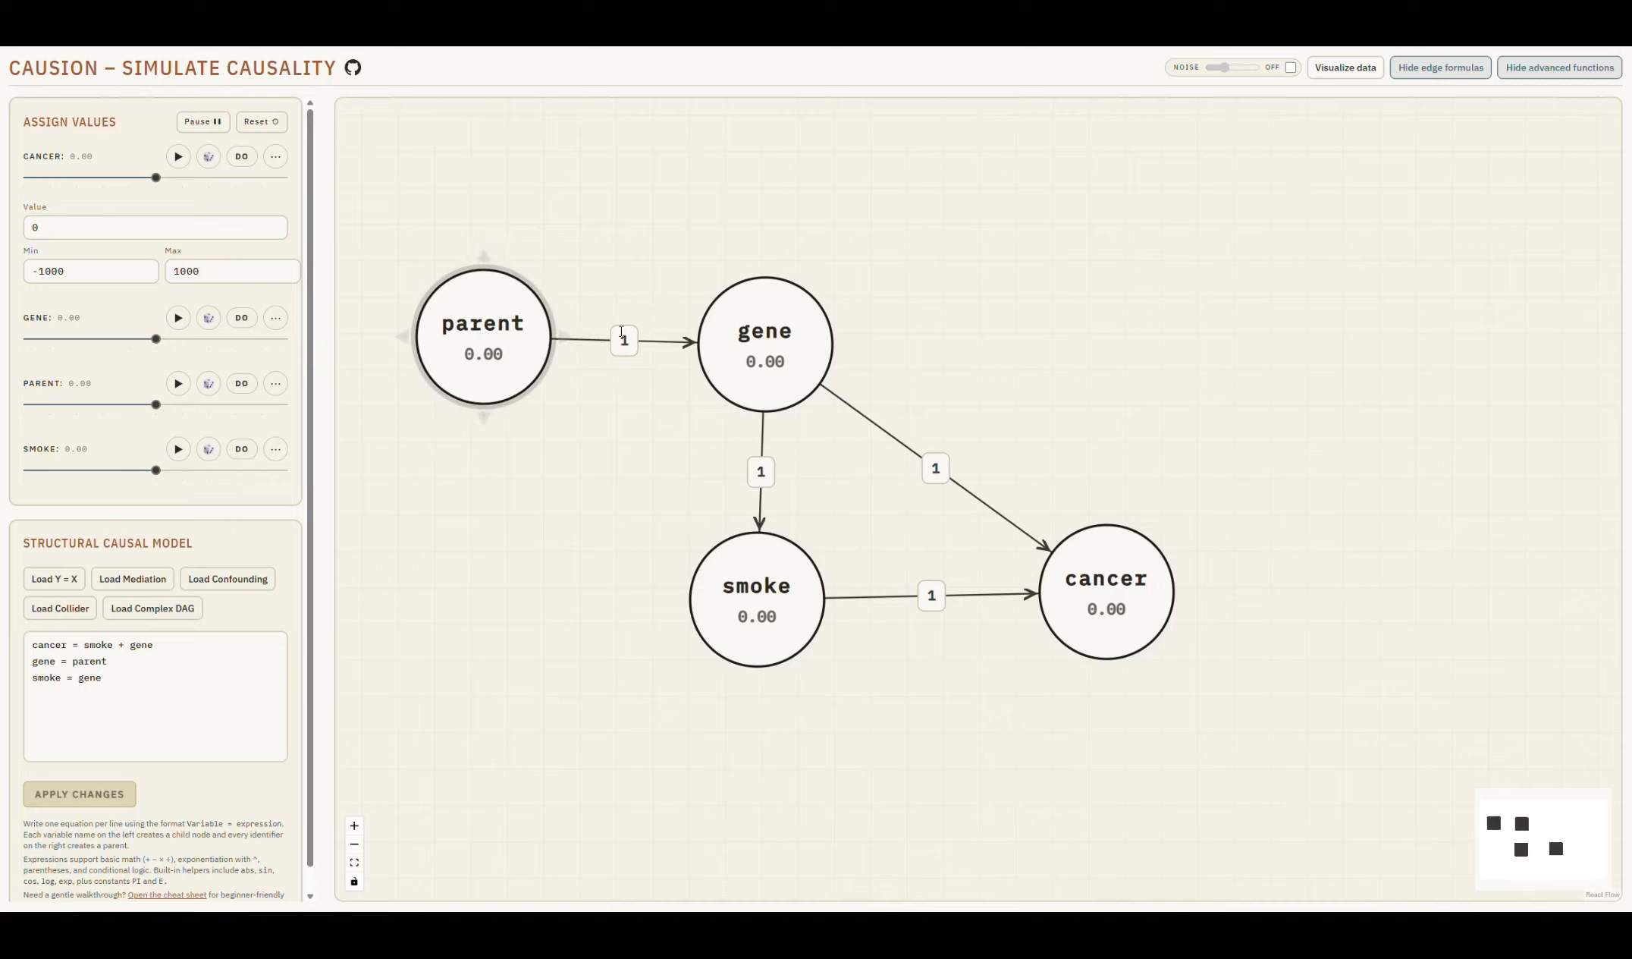
{"action": "left_click", "coordinate": [532, 478]}
{"action": "double_click", "coordinate": [47, 679]}
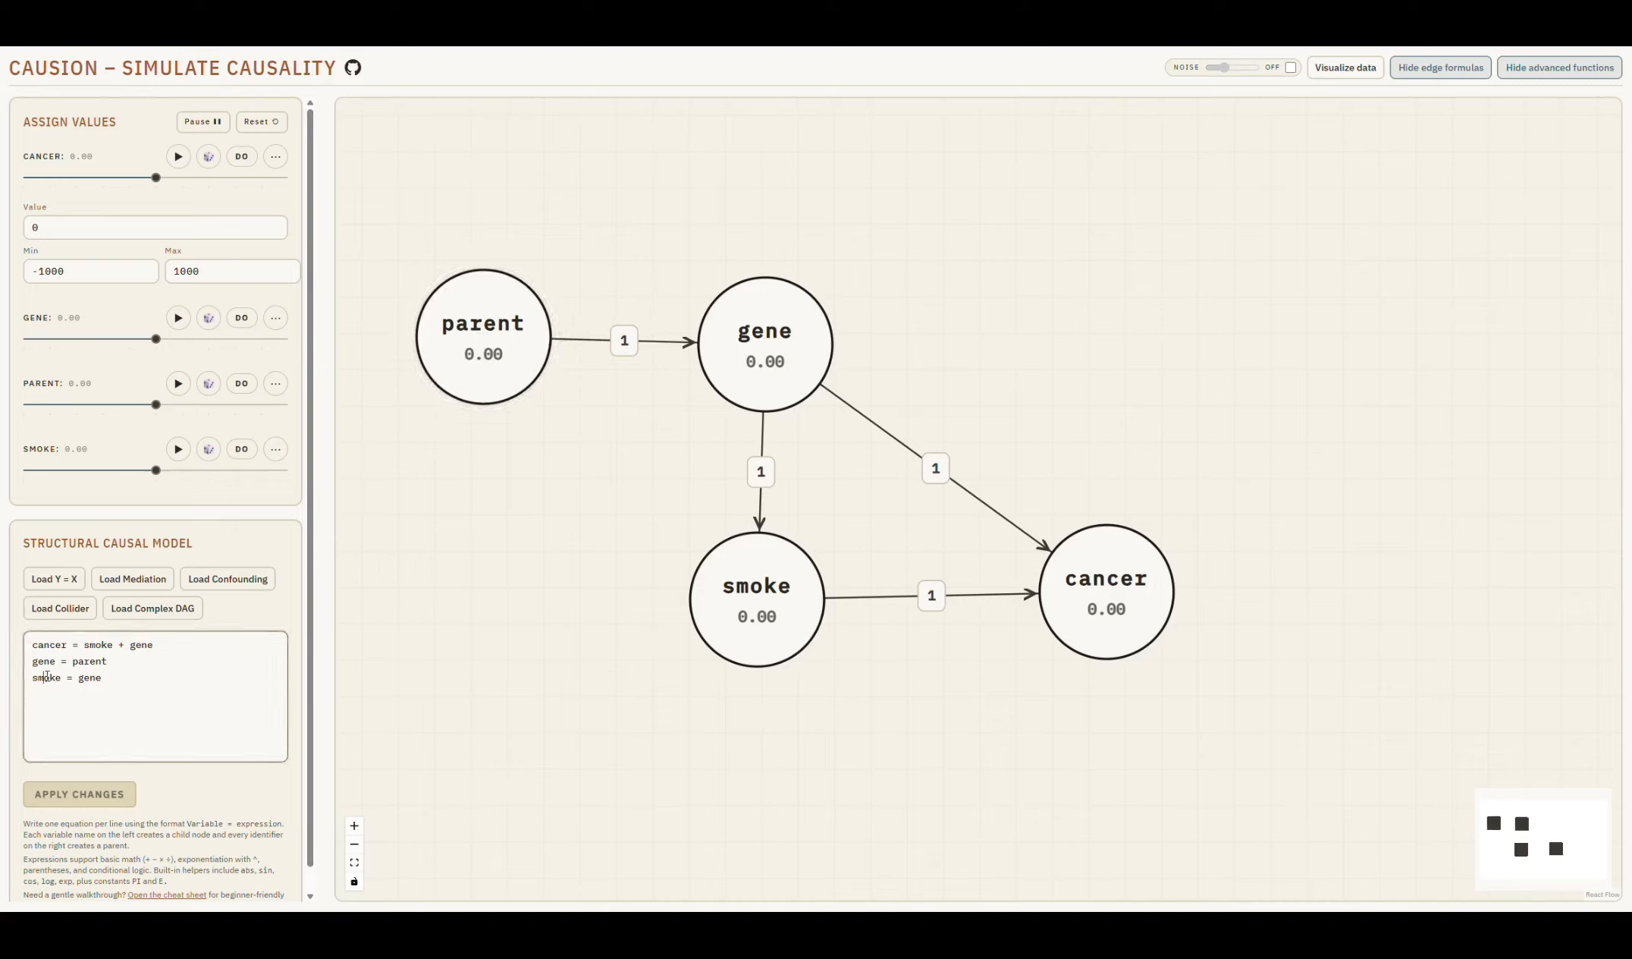
{"action": "left_click", "coordinate": [79, 678]}
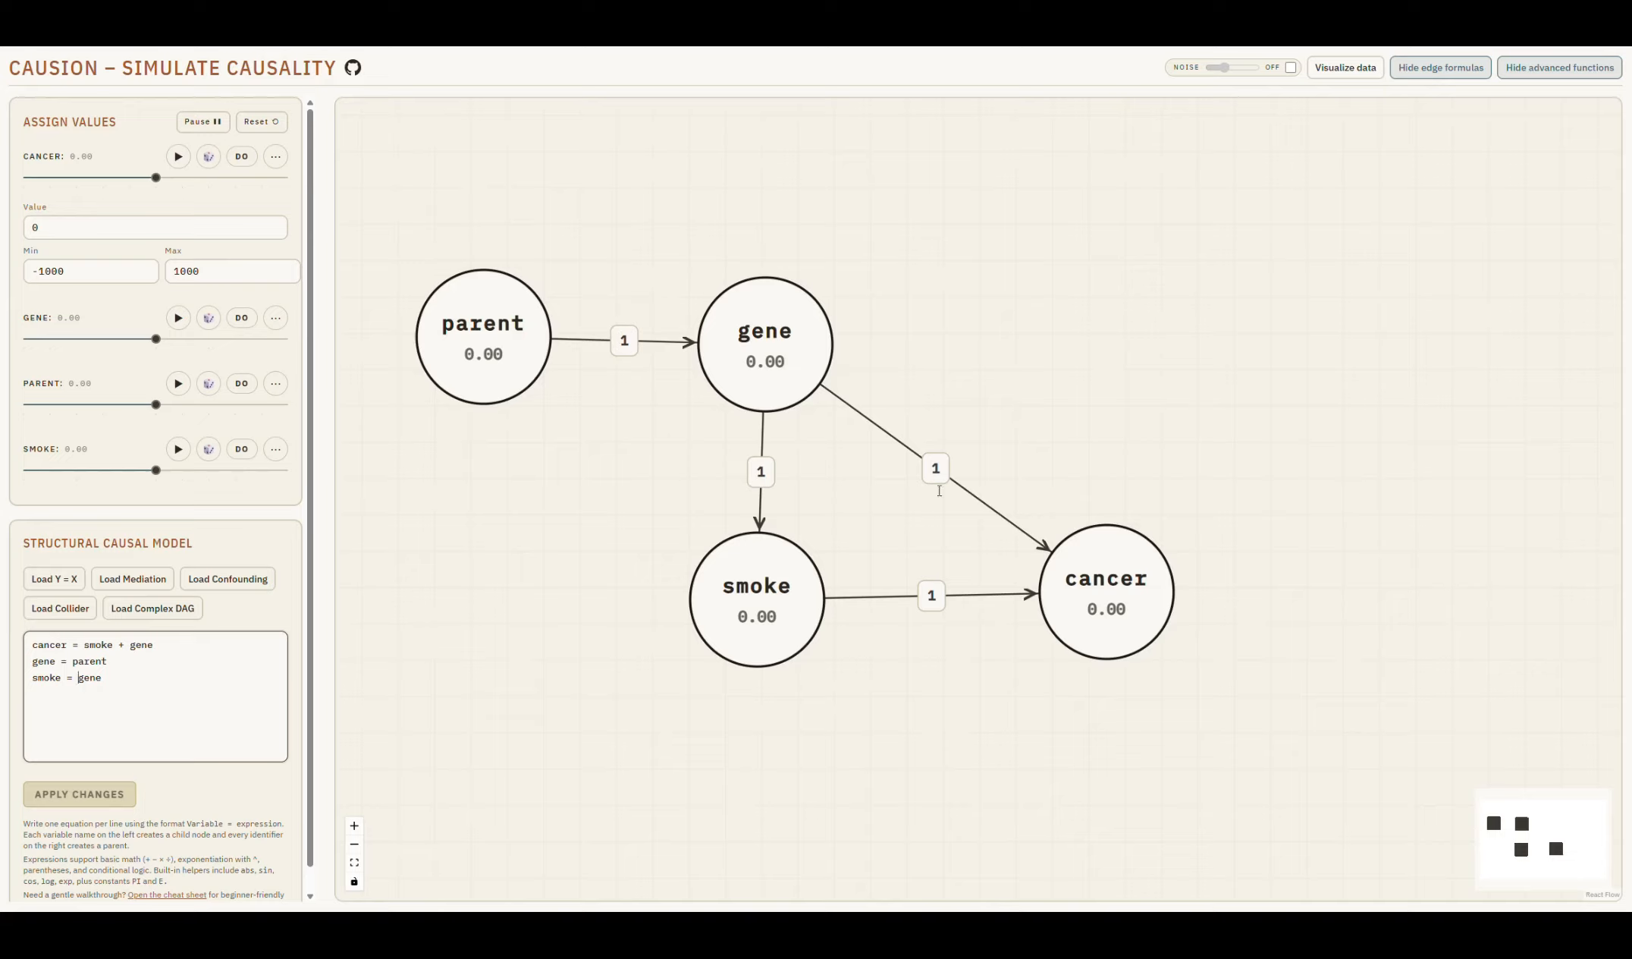
{"action": "left_click", "coordinate": [74, 664]}
{"action": "left_click", "coordinate": [77, 688]}
{"action": "left_click", "coordinate": [74, 663]}
{"action": "type", "text": "0.5"}
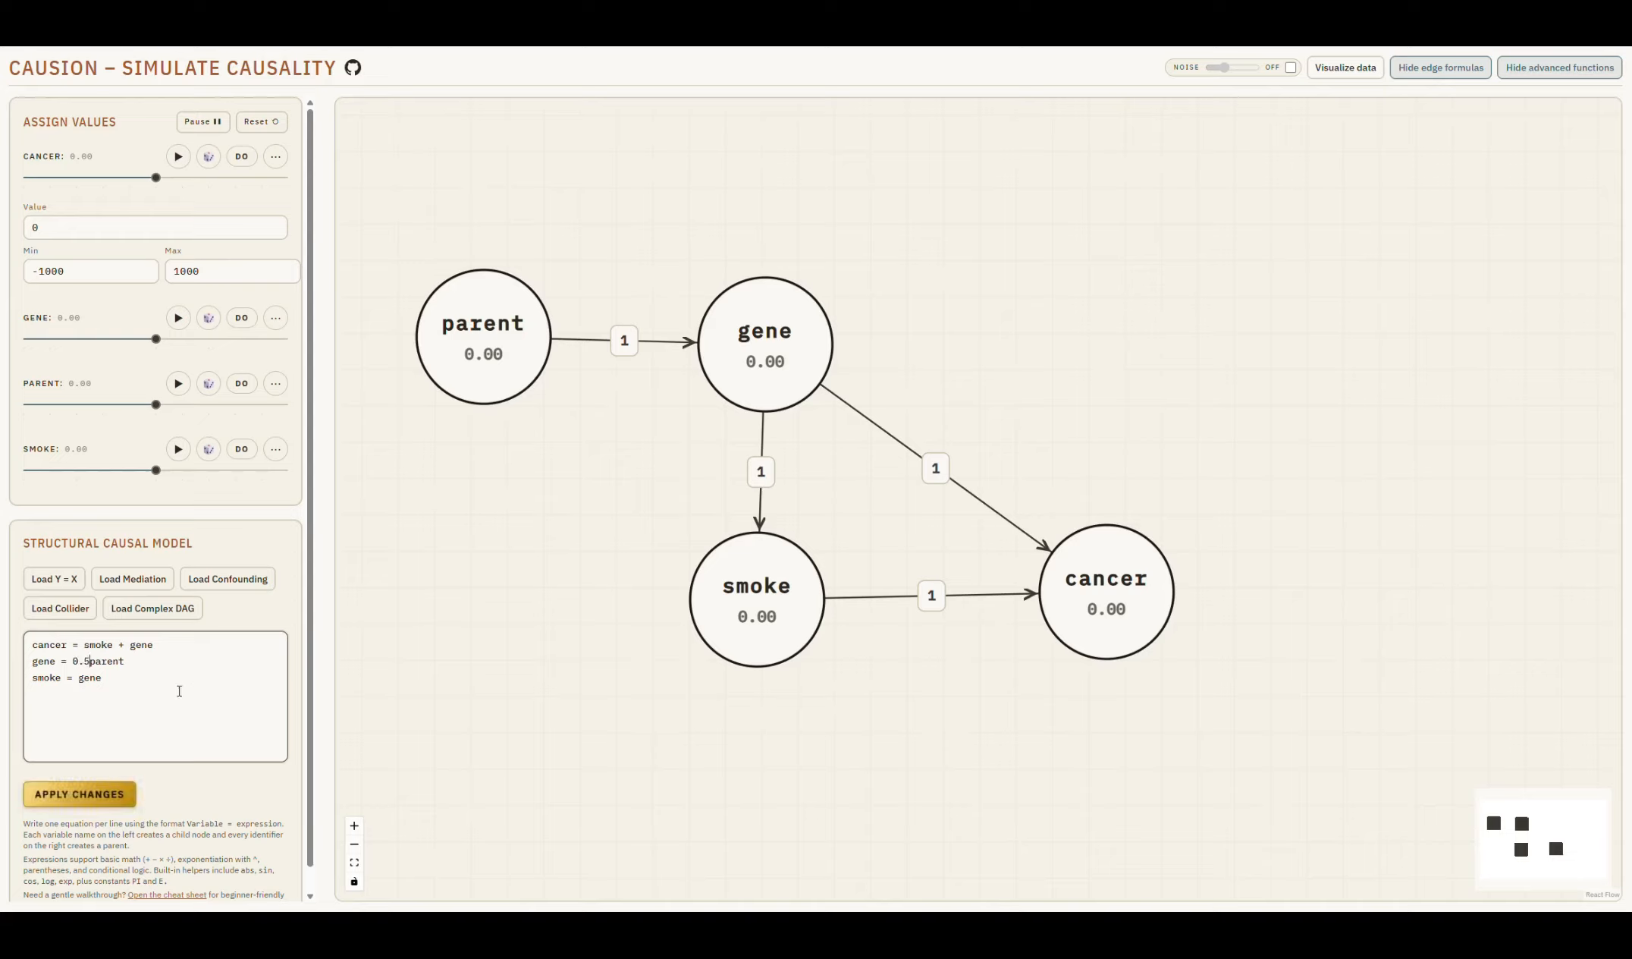
{"action": "type", "text": "*"}
{"action": "left_click", "coordinate": [70, 796]}
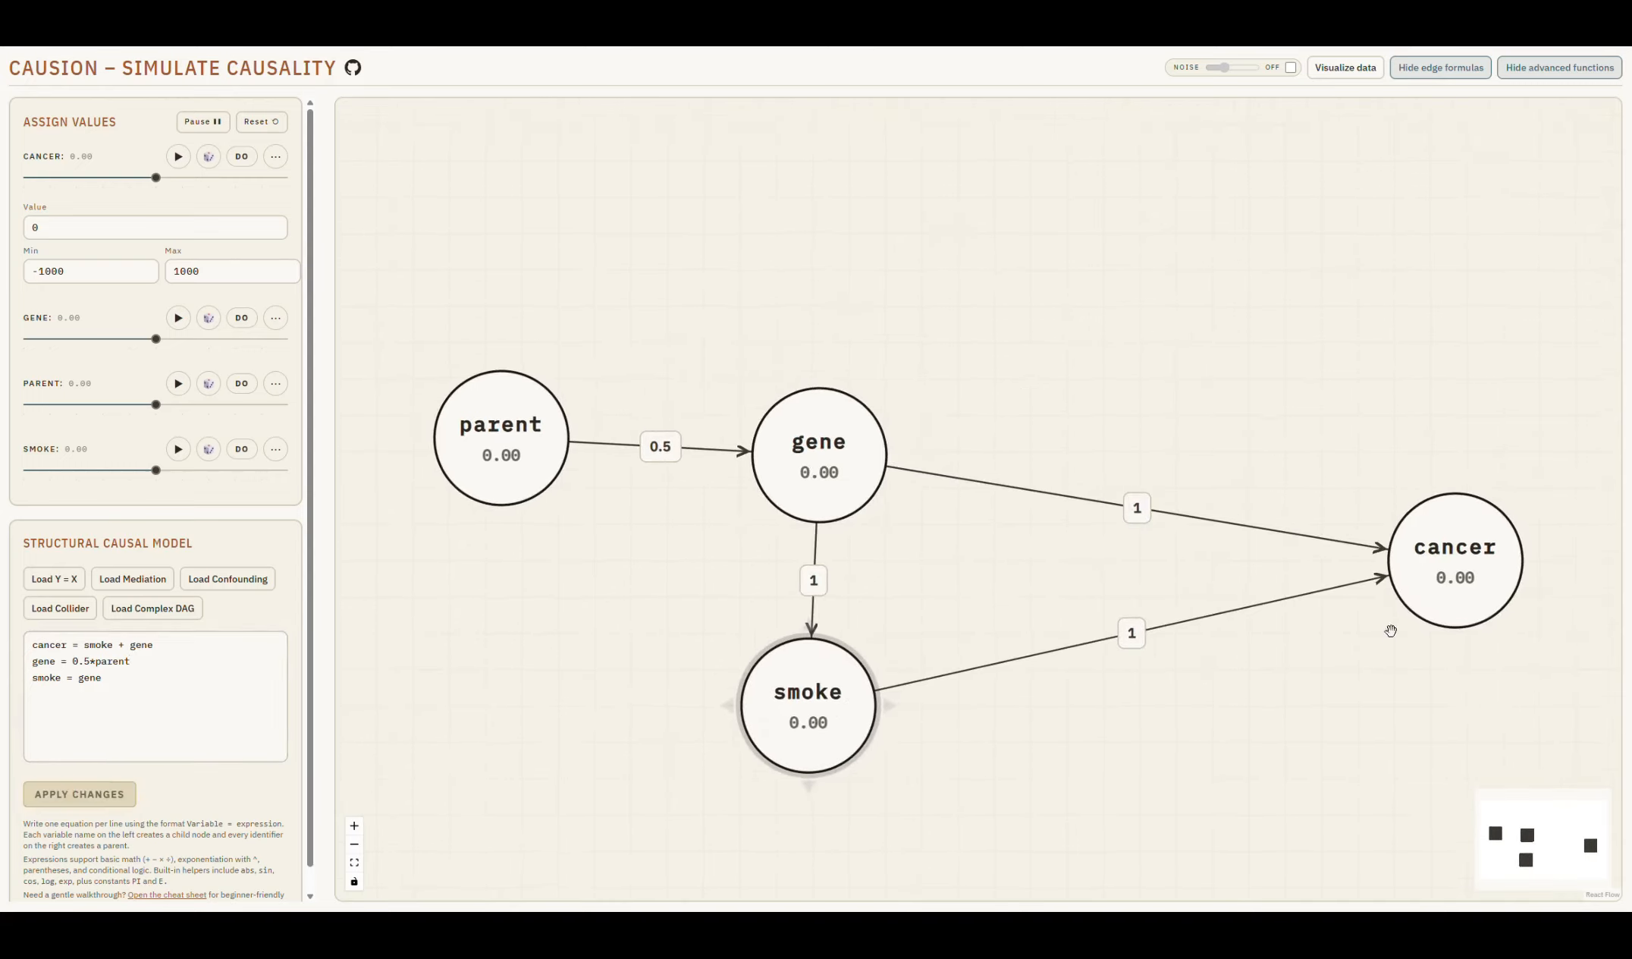
- Reposition the cancer node beside smoke, level parent with gene, and clear the selection
{"action": "left_click_drag", "start_coordinate": [1428, 578], "coordinate": [1189, 719]}
{"action": "left_click_drag", "start_coordinate": [526, 430], "coordinate": [528, 438]}
{"action": "double_click", "coordinate": [654, 451]}
{"action": "left_click", "coordinate": [637, 528]}
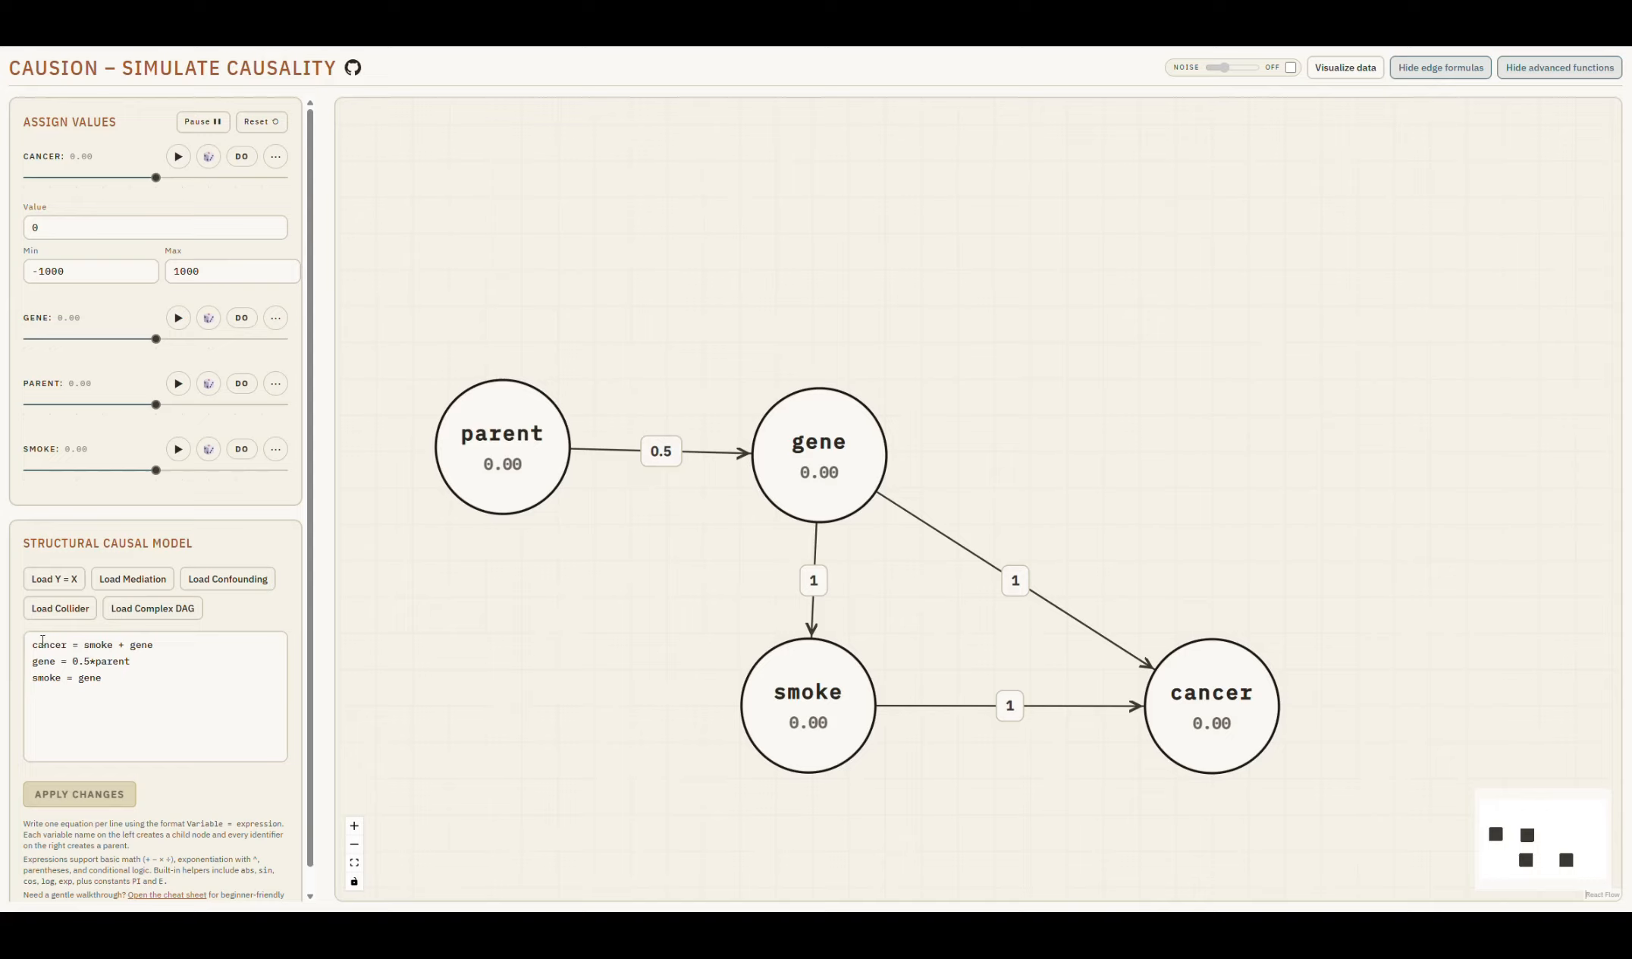
- Copy all three structural equations, delete them from the model editor and apply the empty model
{"action": "left_click_drag", "start_coordinate": [115, 682], "coordinate": [34, 645]}
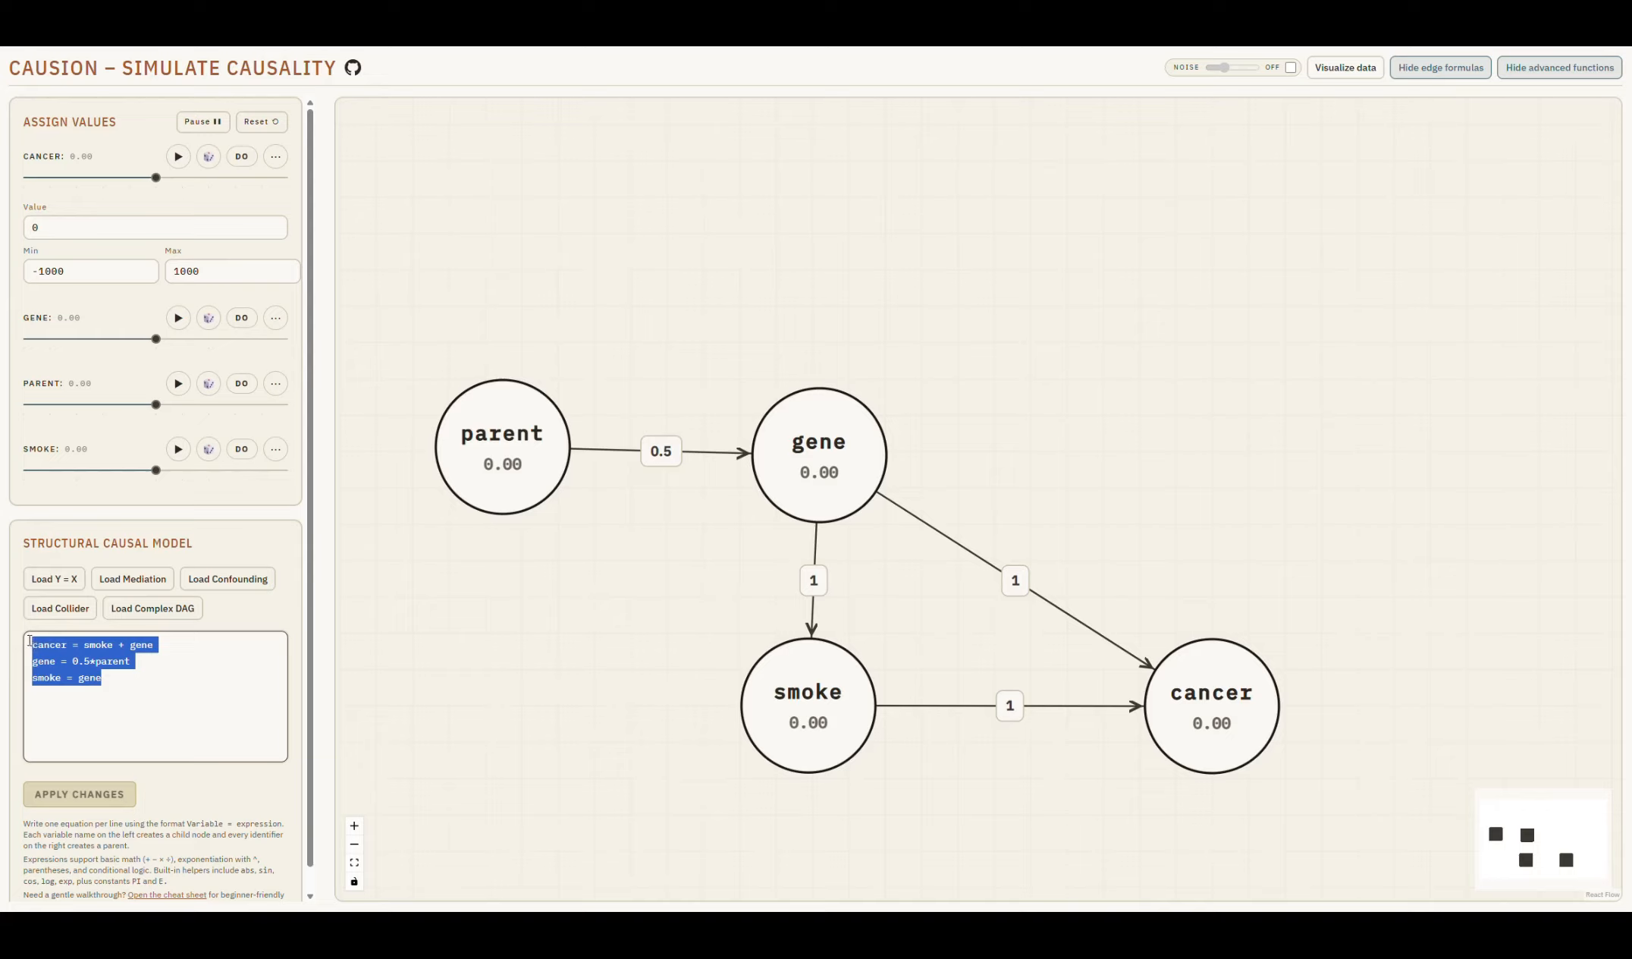
{"action": "left_click_drag", "start_coordinate": [118, 685], "coordinate": [33, 645]}
{"action": "left_click_drag", "start_coordinate": [125, 685], "coordinate": [27, 644]}
{"action": "left_click", "coordinate": [109, 685]}
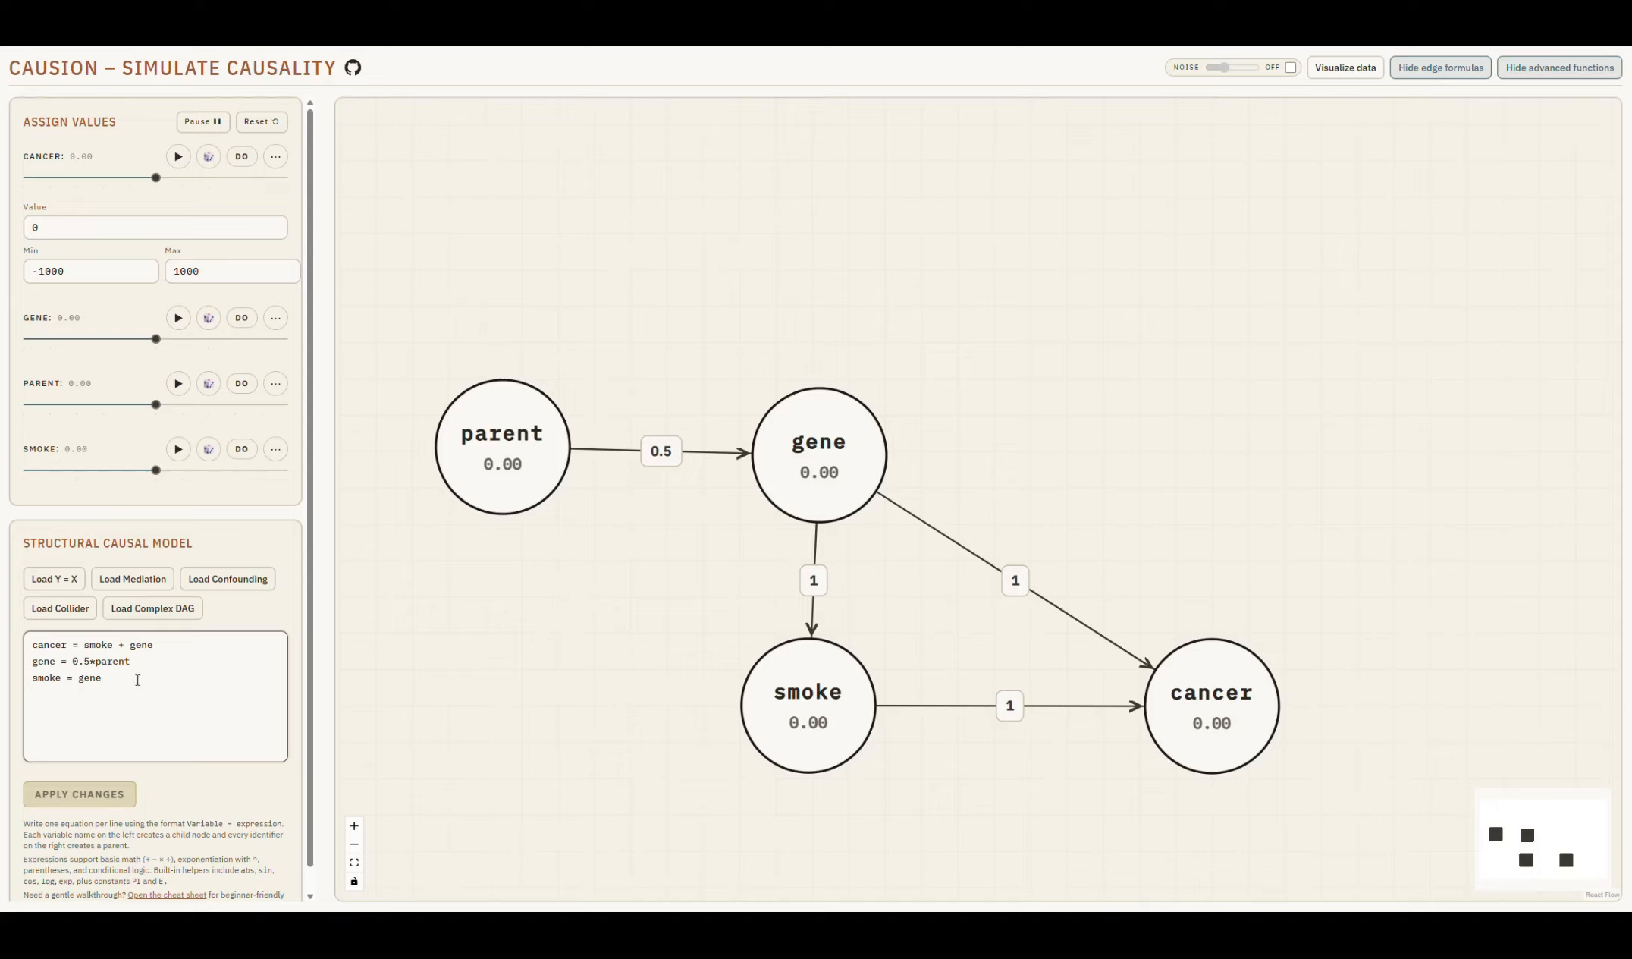
{"action": "left_click_drag", "start_coordinate": [137, 679], "coordinate": [6, 624]}
{"action": "key", "text": "ctrl+c"}
{"action": "key", "text": "BackSpace"}
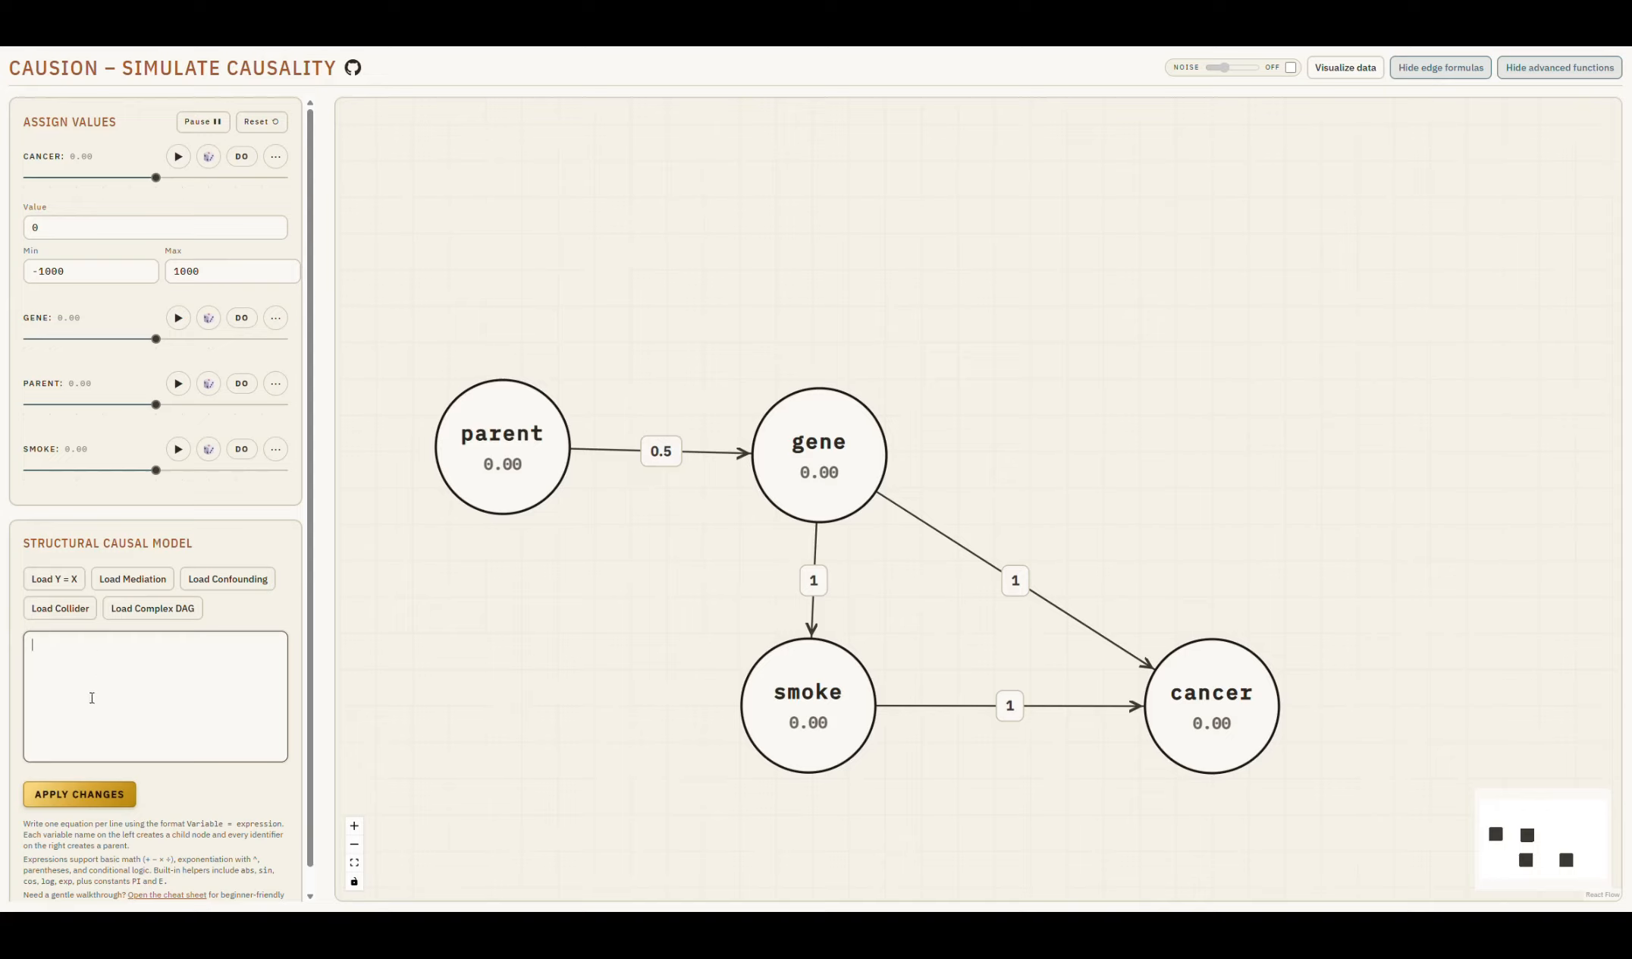
{"action": "left_click", "coordinate": [80, 797]}
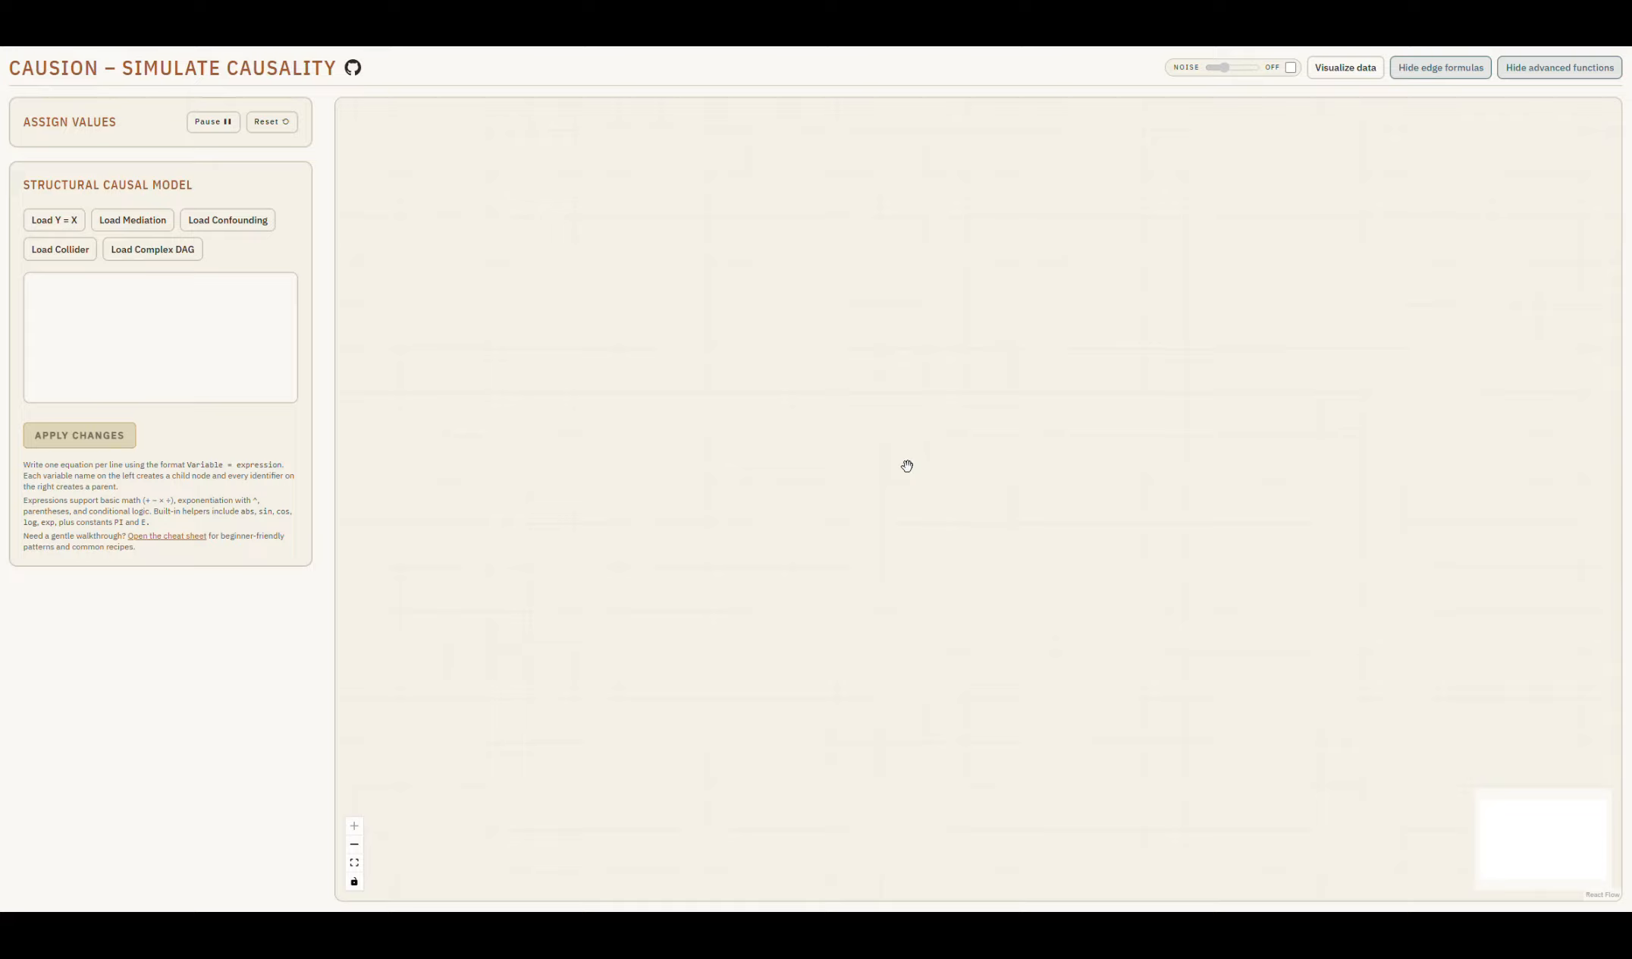
- Paste the copied cancer, gene and smoke equations back into the empty model and apply them
{"action": "left_click", "coordinate": [113, 333]}
{"action": "key", "text": "ctrl+v"}
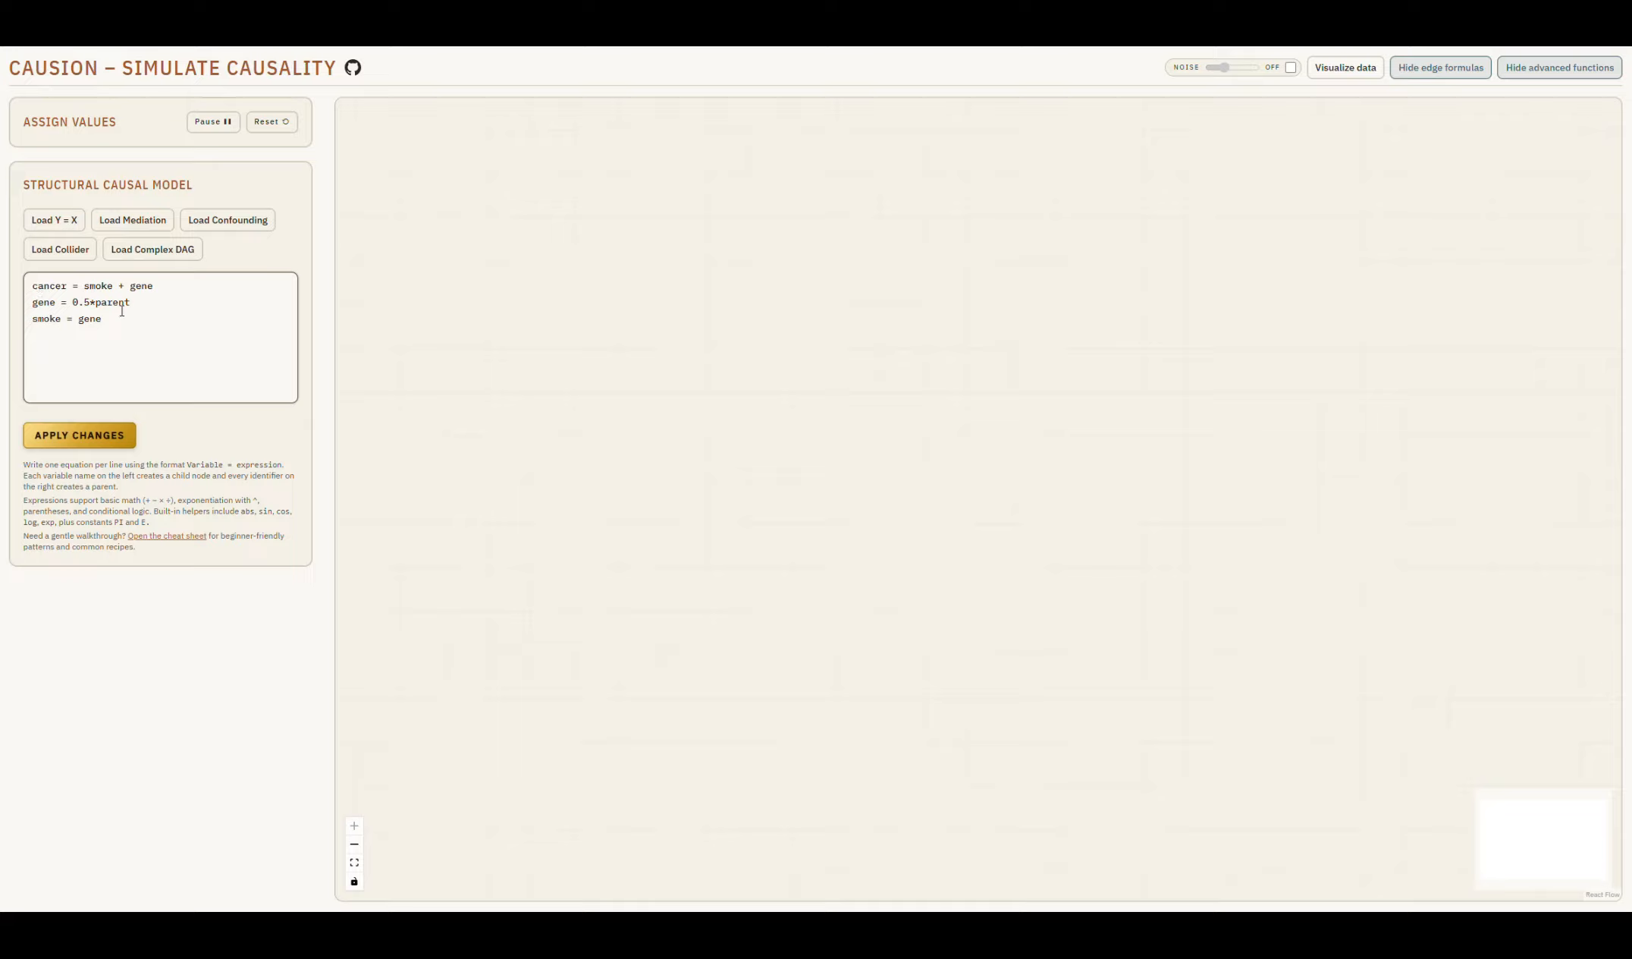
{"action": "left_click", "coordinate": [78, 438]}
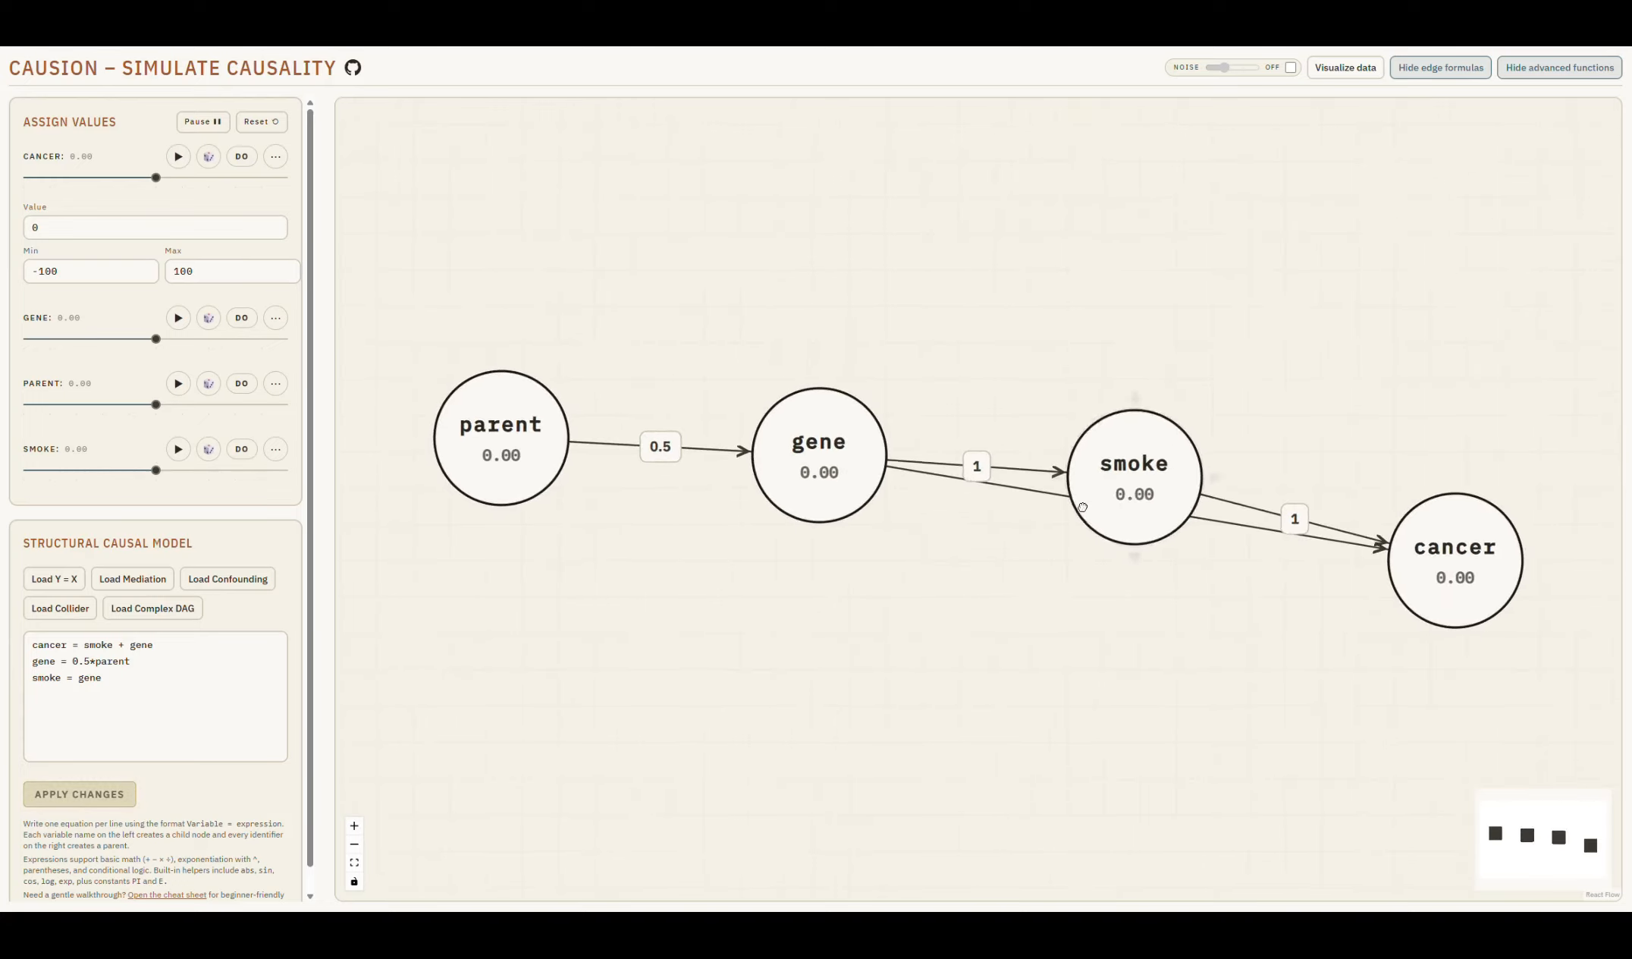
- Rearrange the rebuilt graph with smoke below gene and cancer to the right of smoke
{"action": "left_click_drag", "start_coordinate": [1117, 482], "coordinate": [800, 728]}
{"action": "left_click_drag", "start_coordinate": [1412, 586], "coordinate": [1151, 739]}
{"action": "left_click_drag", "start_coordinate": [113, 685], "coordinate": [32, 630]}
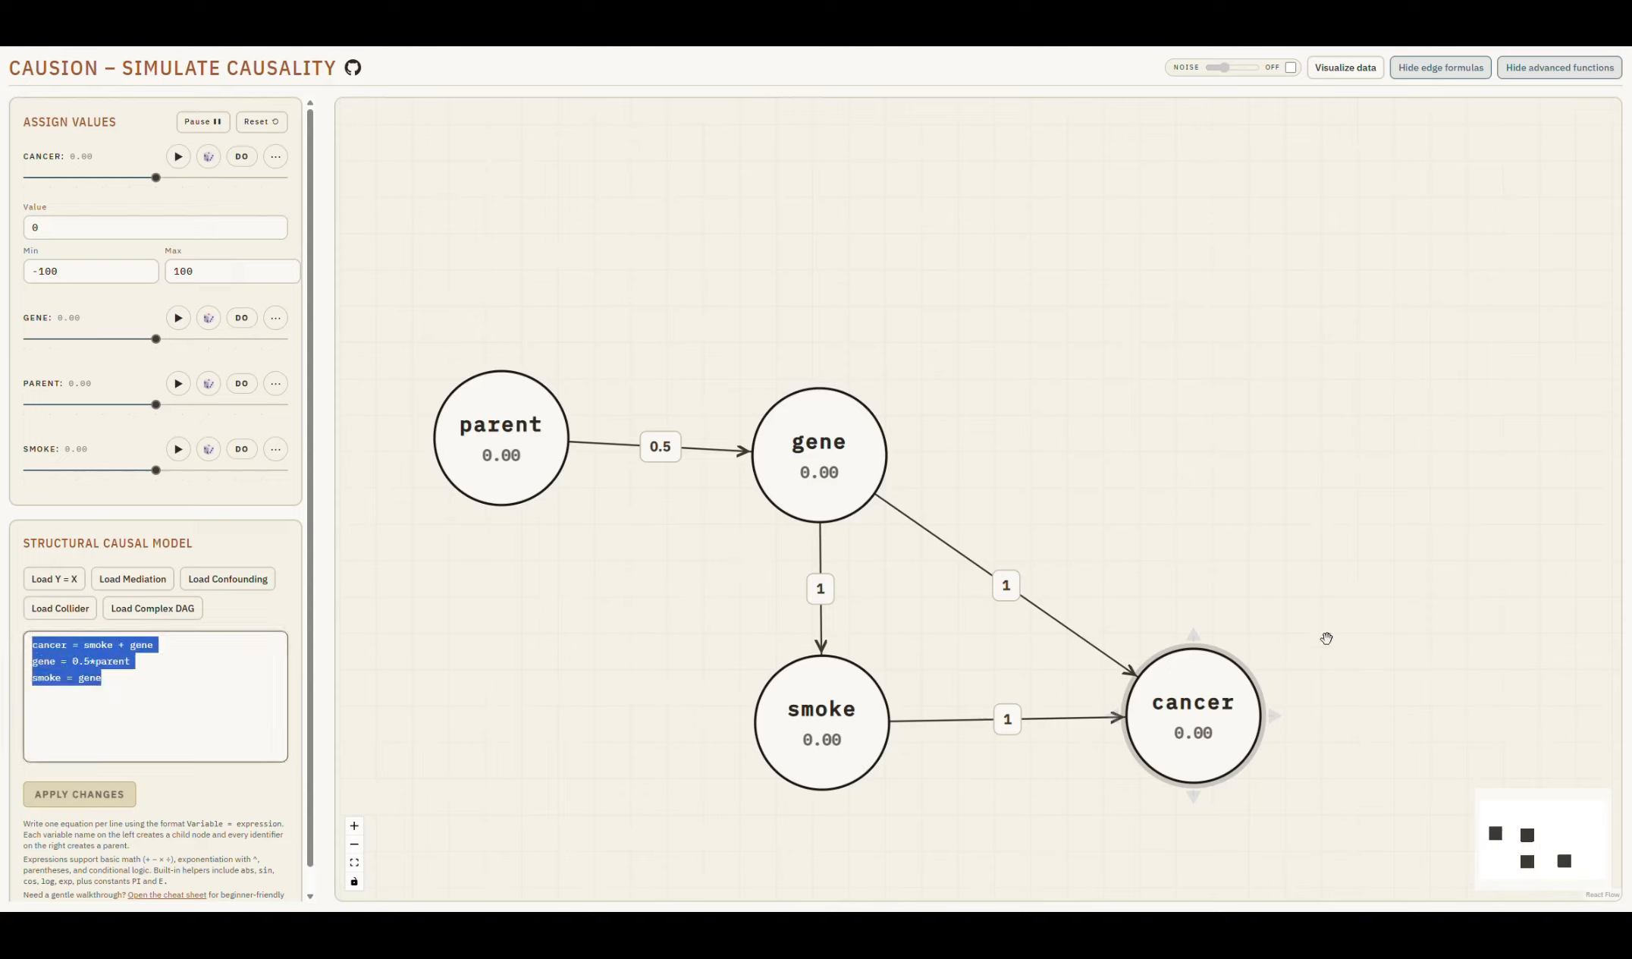
{"action": "left_click", "coordinate": [143, 688]}
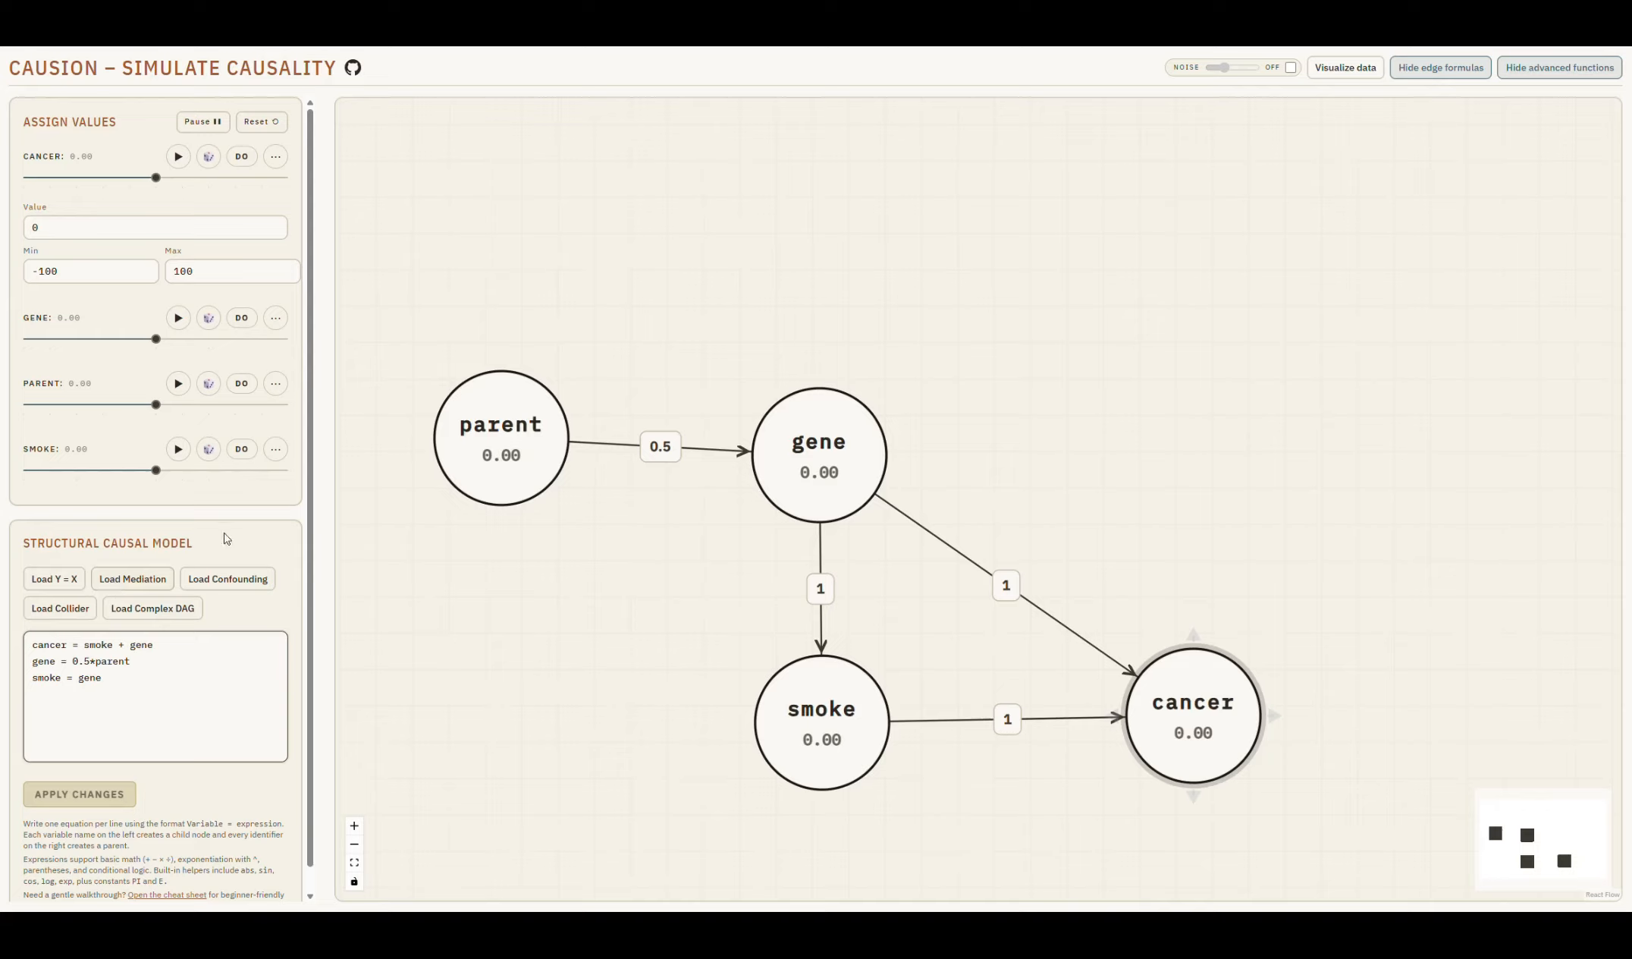
- Load the Confounding preset with X = C and Y = C and apply it to the graph
{"action": "left_click", "coordinate": [228, 584]}
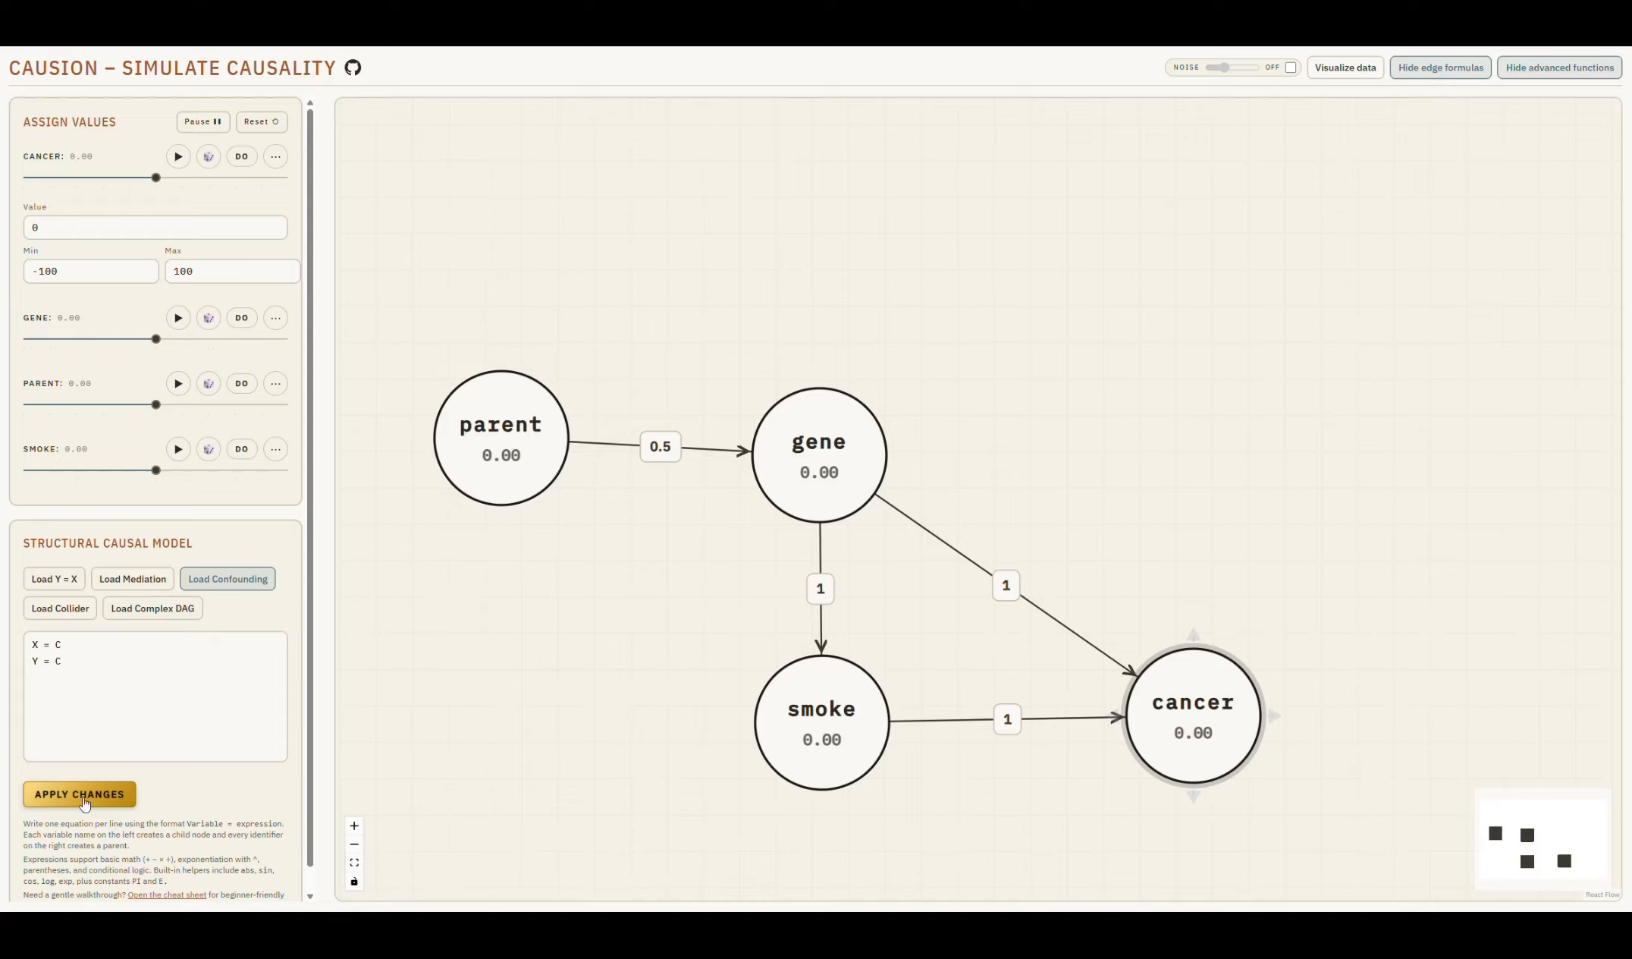
{"action": "left_click_drag", "start_coordinate": [32, 642], "coordinate": [77, 665]}
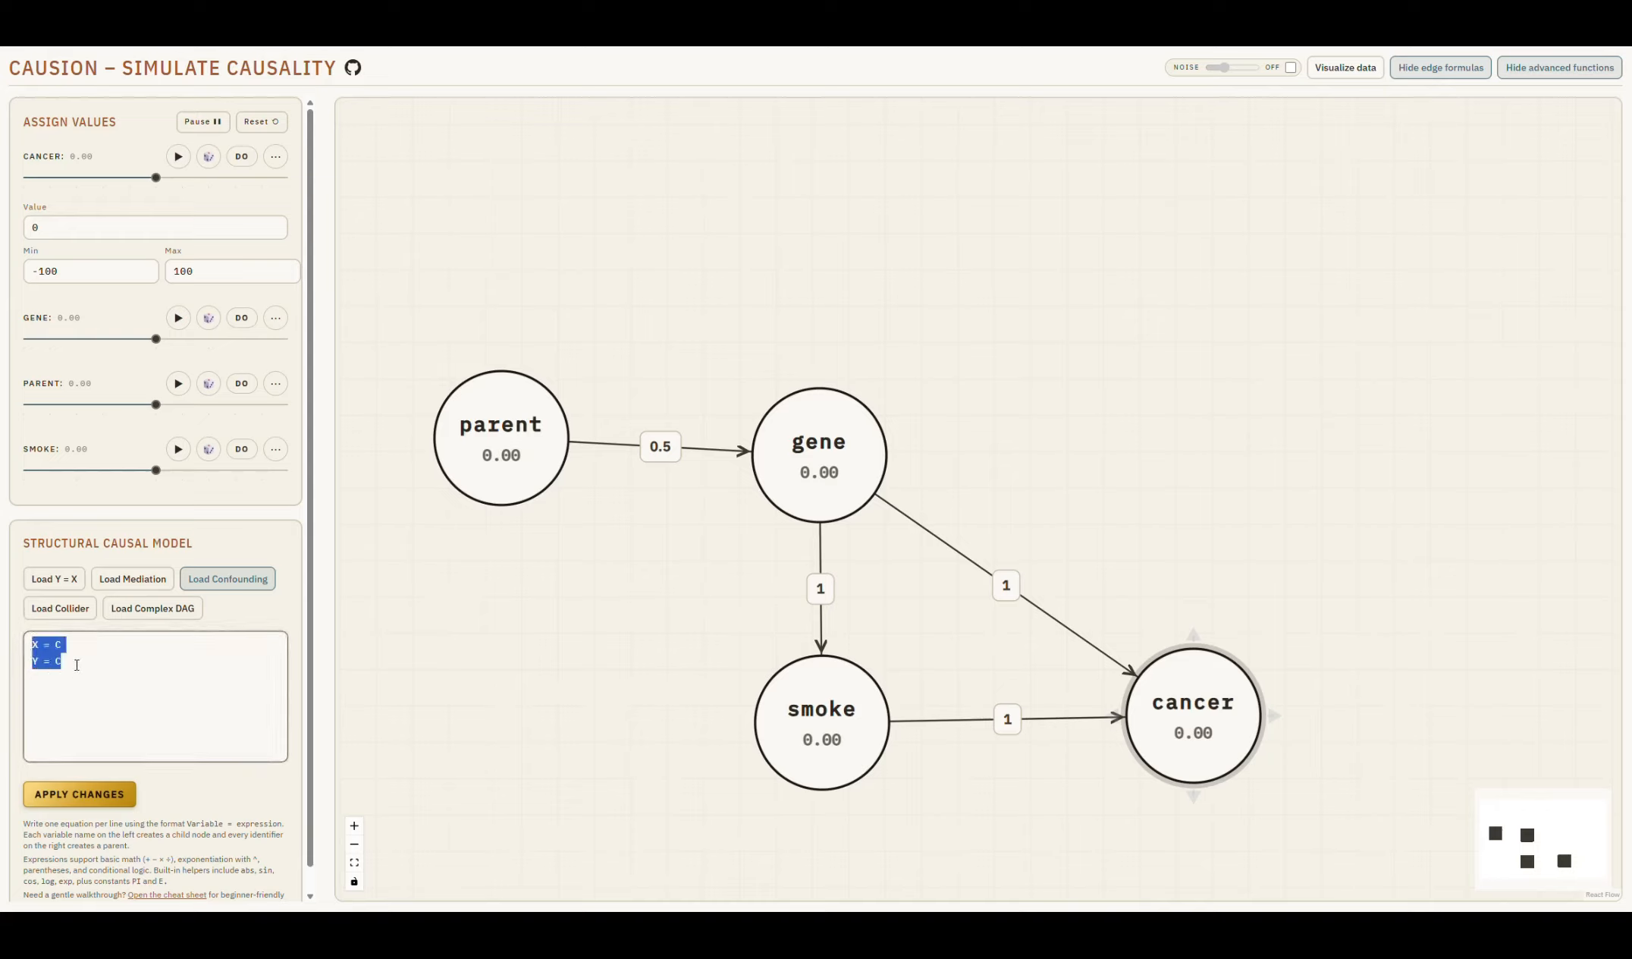
{"action": "left_click", "coordinate": [78, 666]}
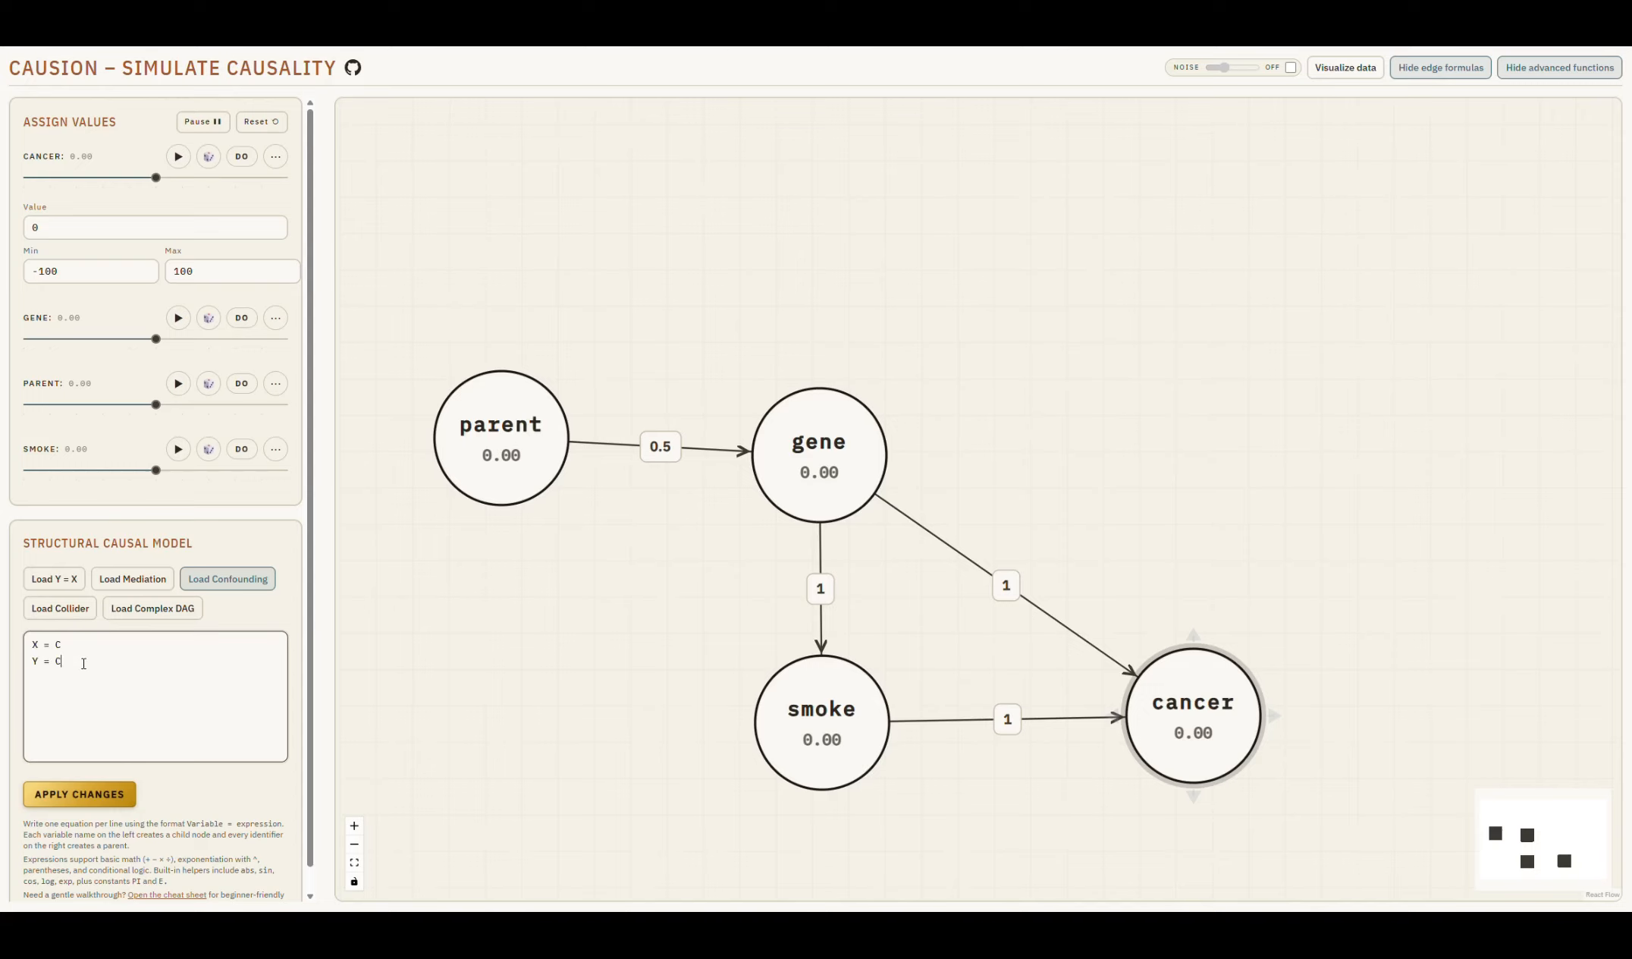
{"action": "left_click", "coordinate": [79, 793]}
- Spread out the confounding graph by moving C slightly down, X higher and Y lower
{"action": "left_click_drag", "start_coordinate": [886, 283], "coordinate": [719, 319]}
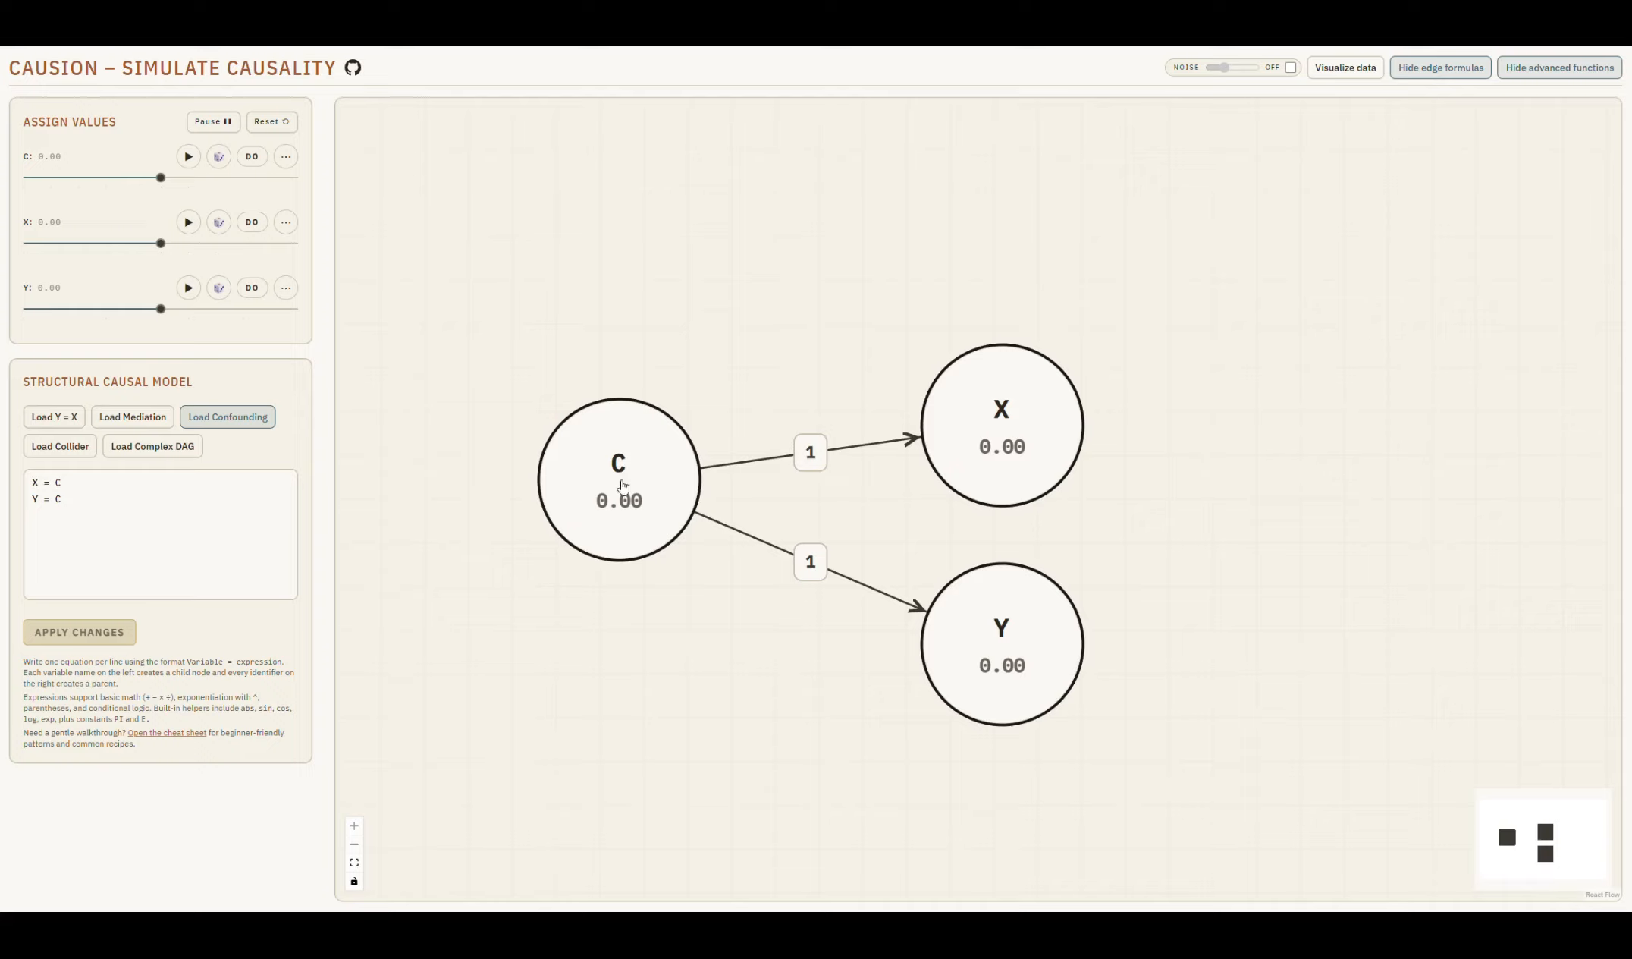
{"action": "left_click_drag", "start_coordinate": [618, 460], "coordinate": [614, 476]}
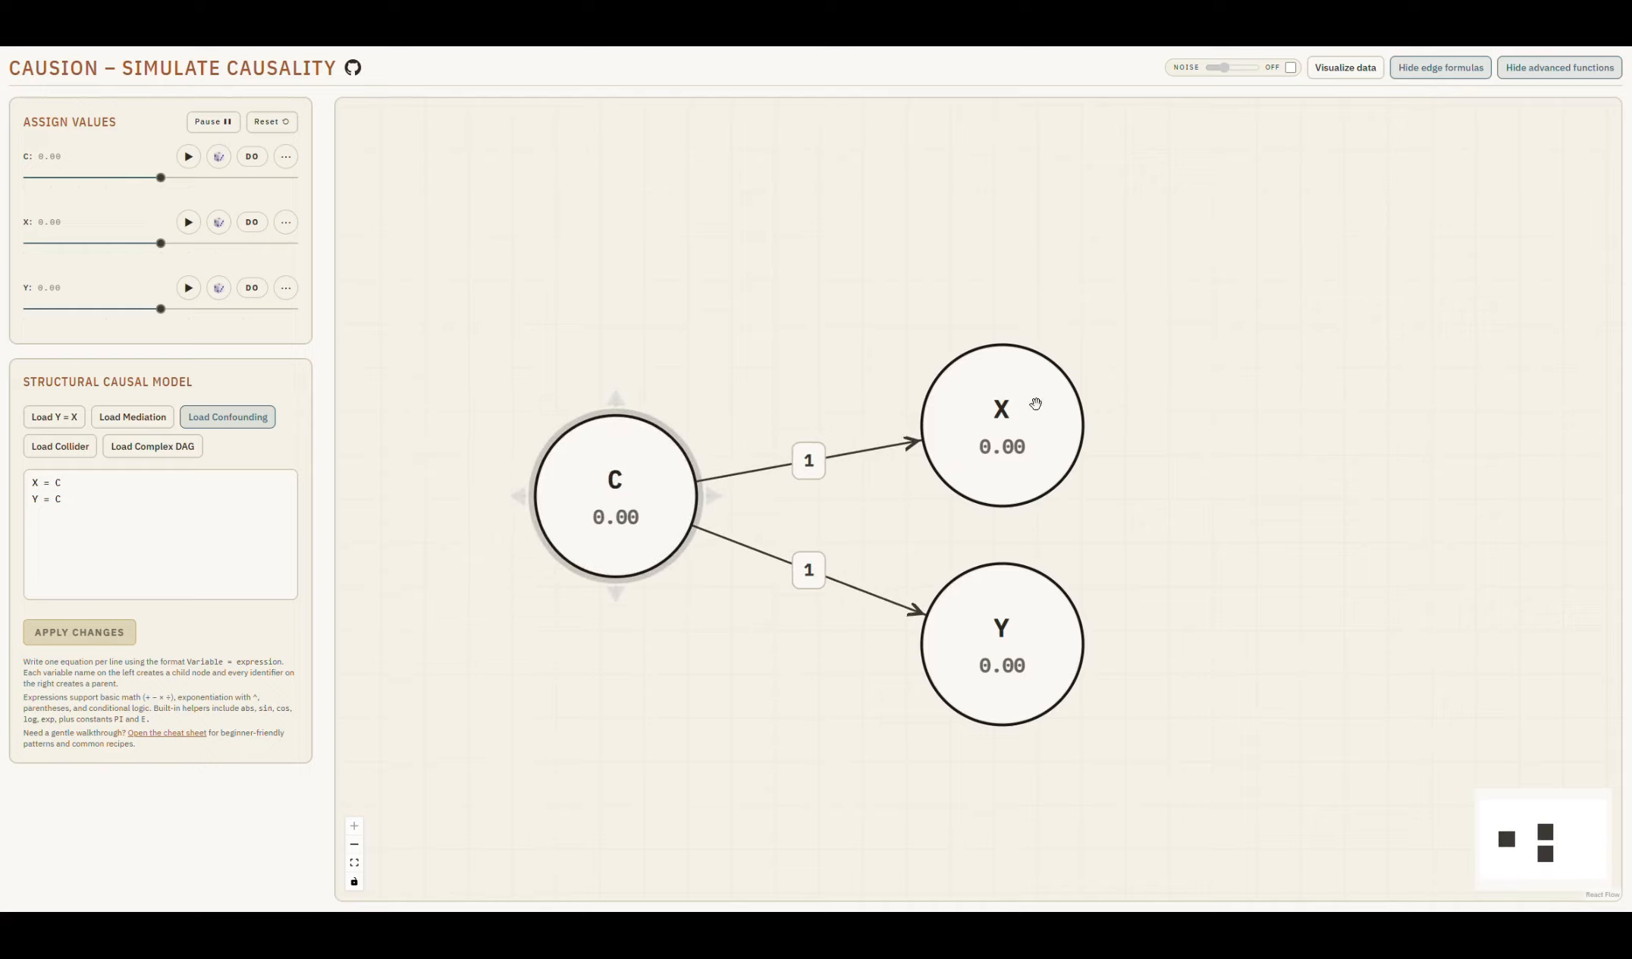
{"action": "left_click_drag", "start_coordinate": [1030, 404], "coordinate": [1031, 350]}
{"action": "left_click_drag", "start_coordinate": [985, 611], "coordinate": [982, 626]}
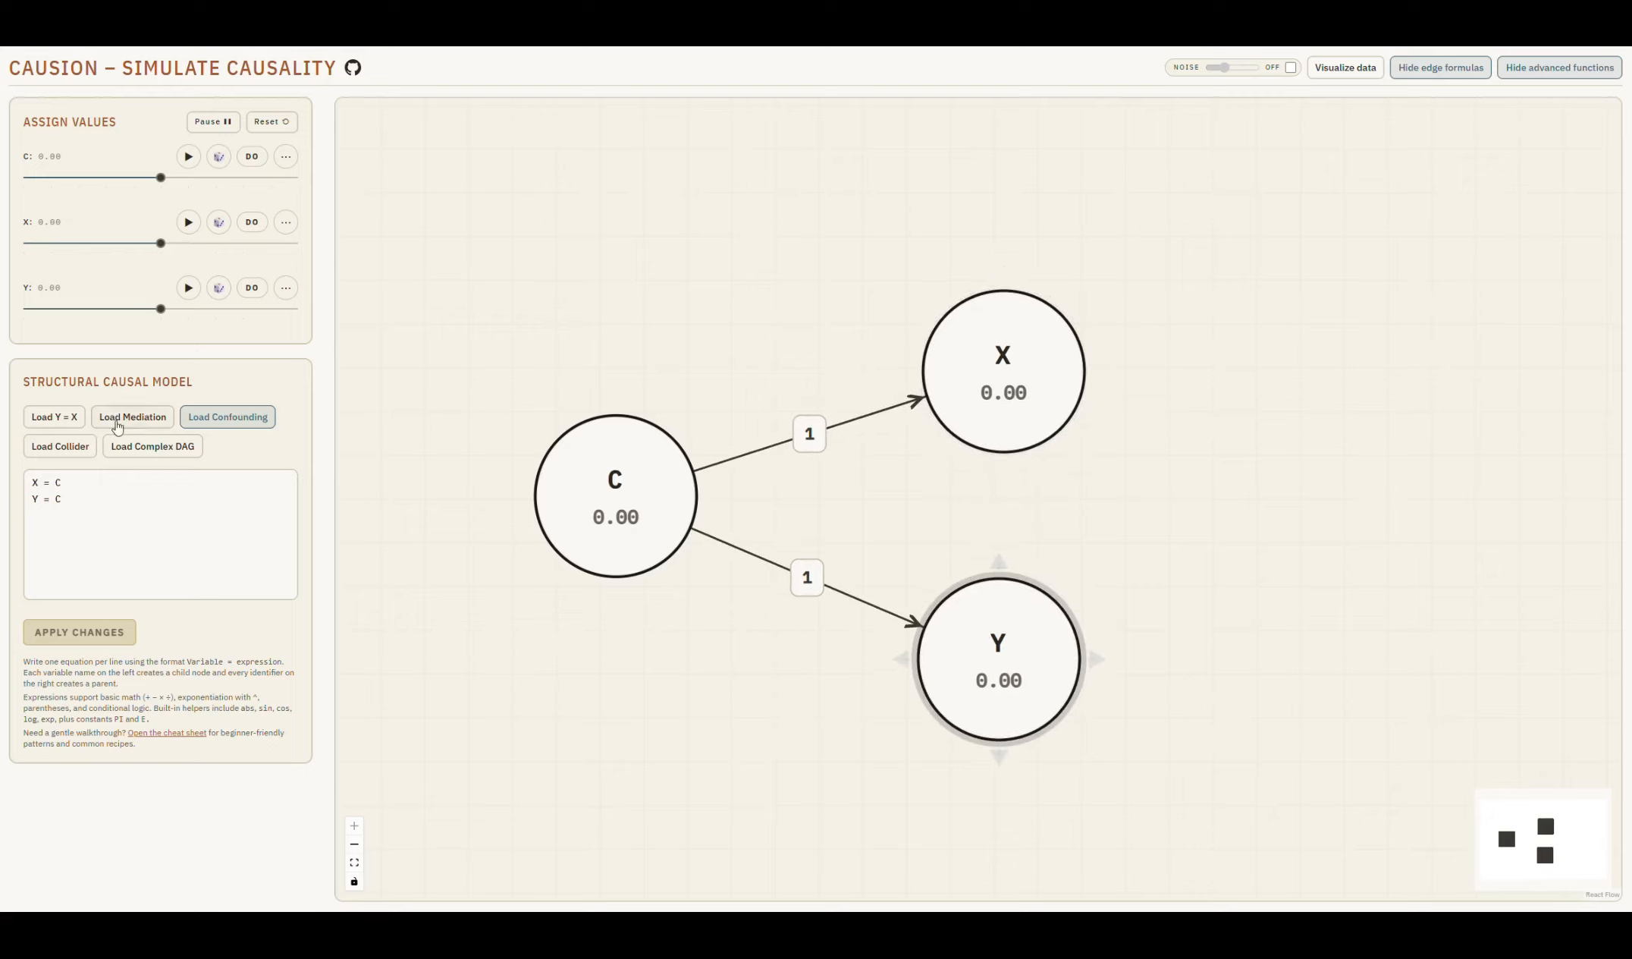
- Load the Mediation, Collider and Complex DAG presets in turn, leaving the Complex DAG equations in the model editor unapplied
{"action": "left_click", "coordinate": [131, 418]}
{"action": "left_click", "coordinate": [75, 452]}
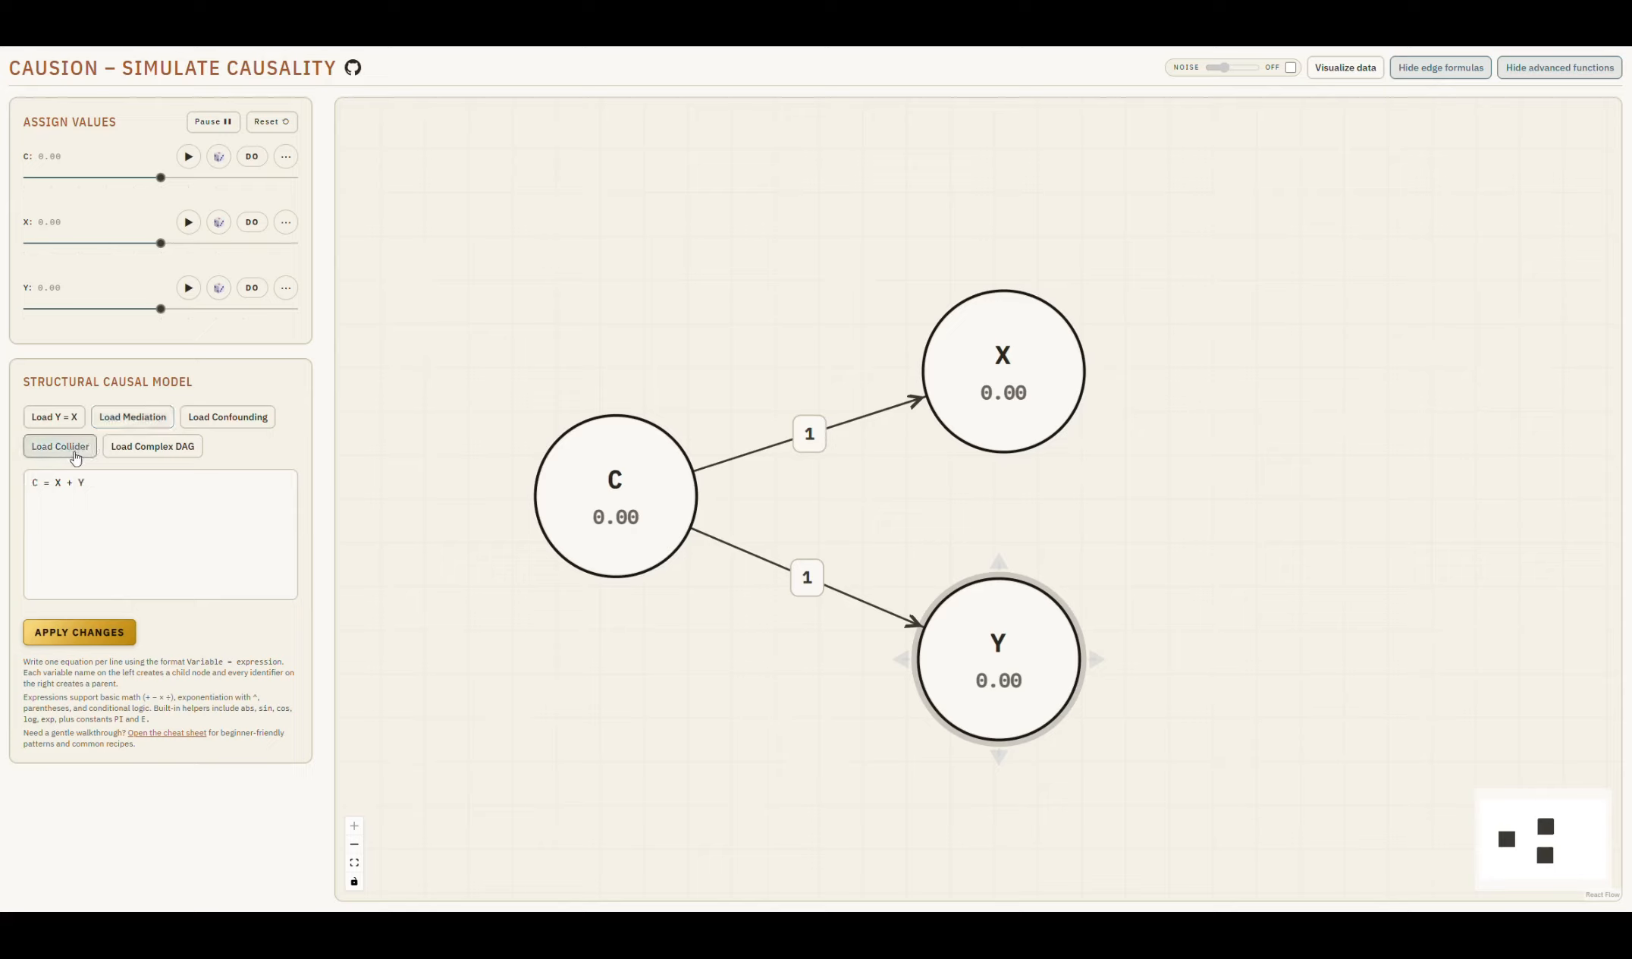
{"action": "left_click", "coordinate": [157, 449]}
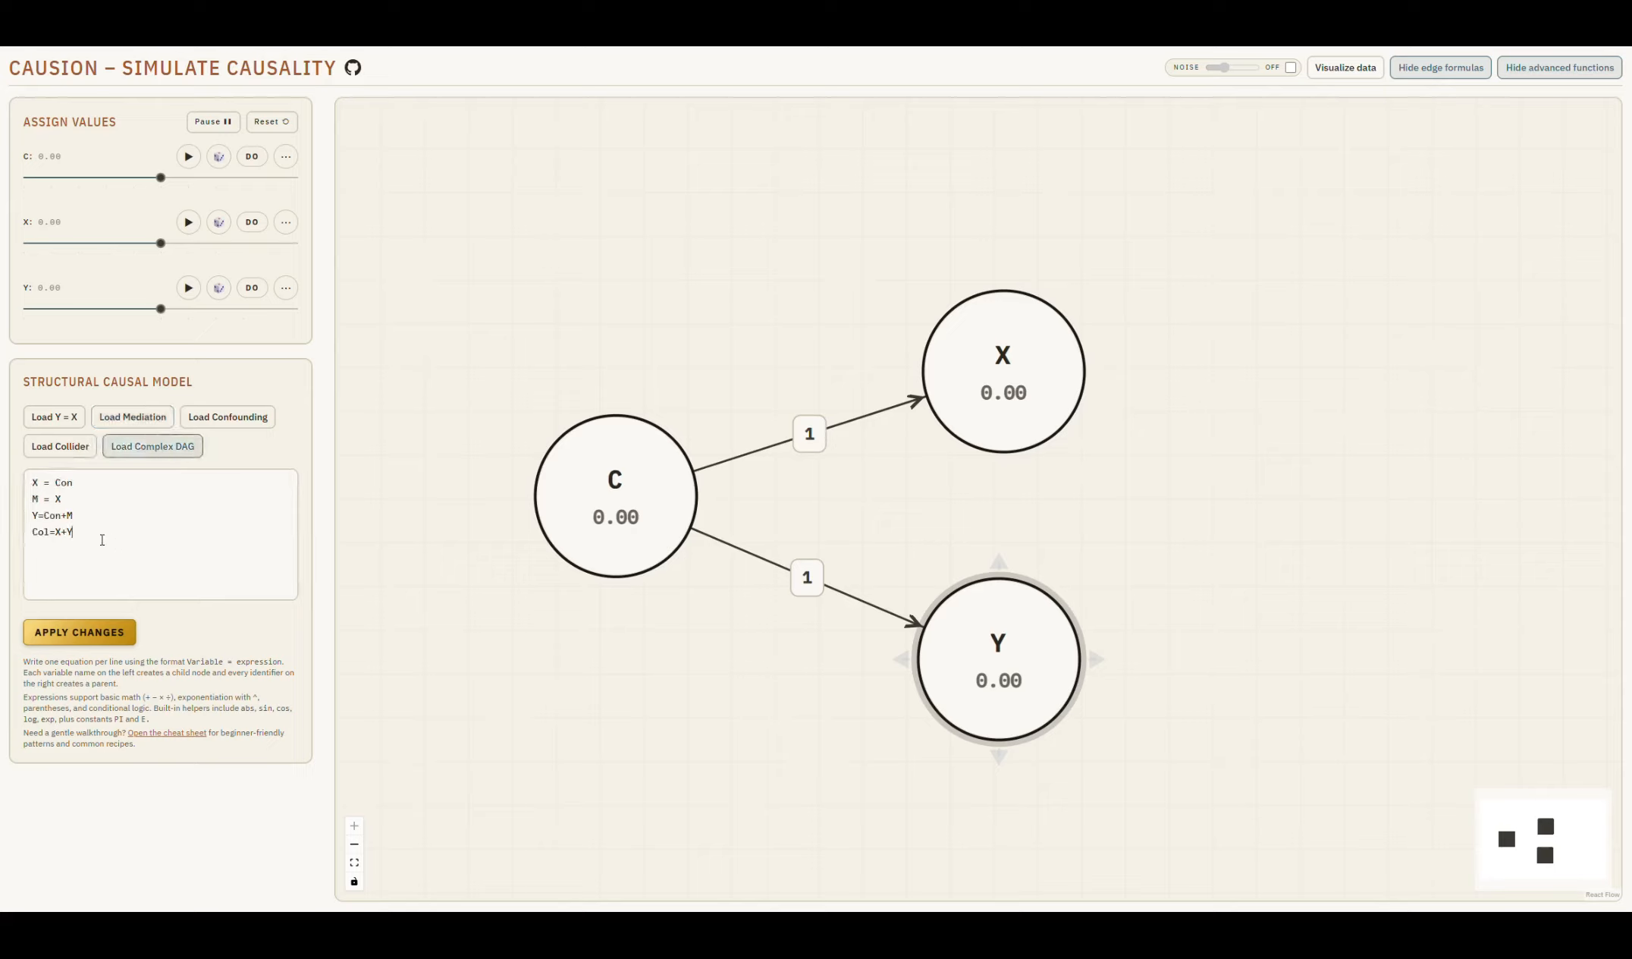
{"action": "left_click_drag", "start_coordinate": [102, 539], "coordinate": [15, 474]}
{"action": "left_click", "coordinate": [94, 548]}
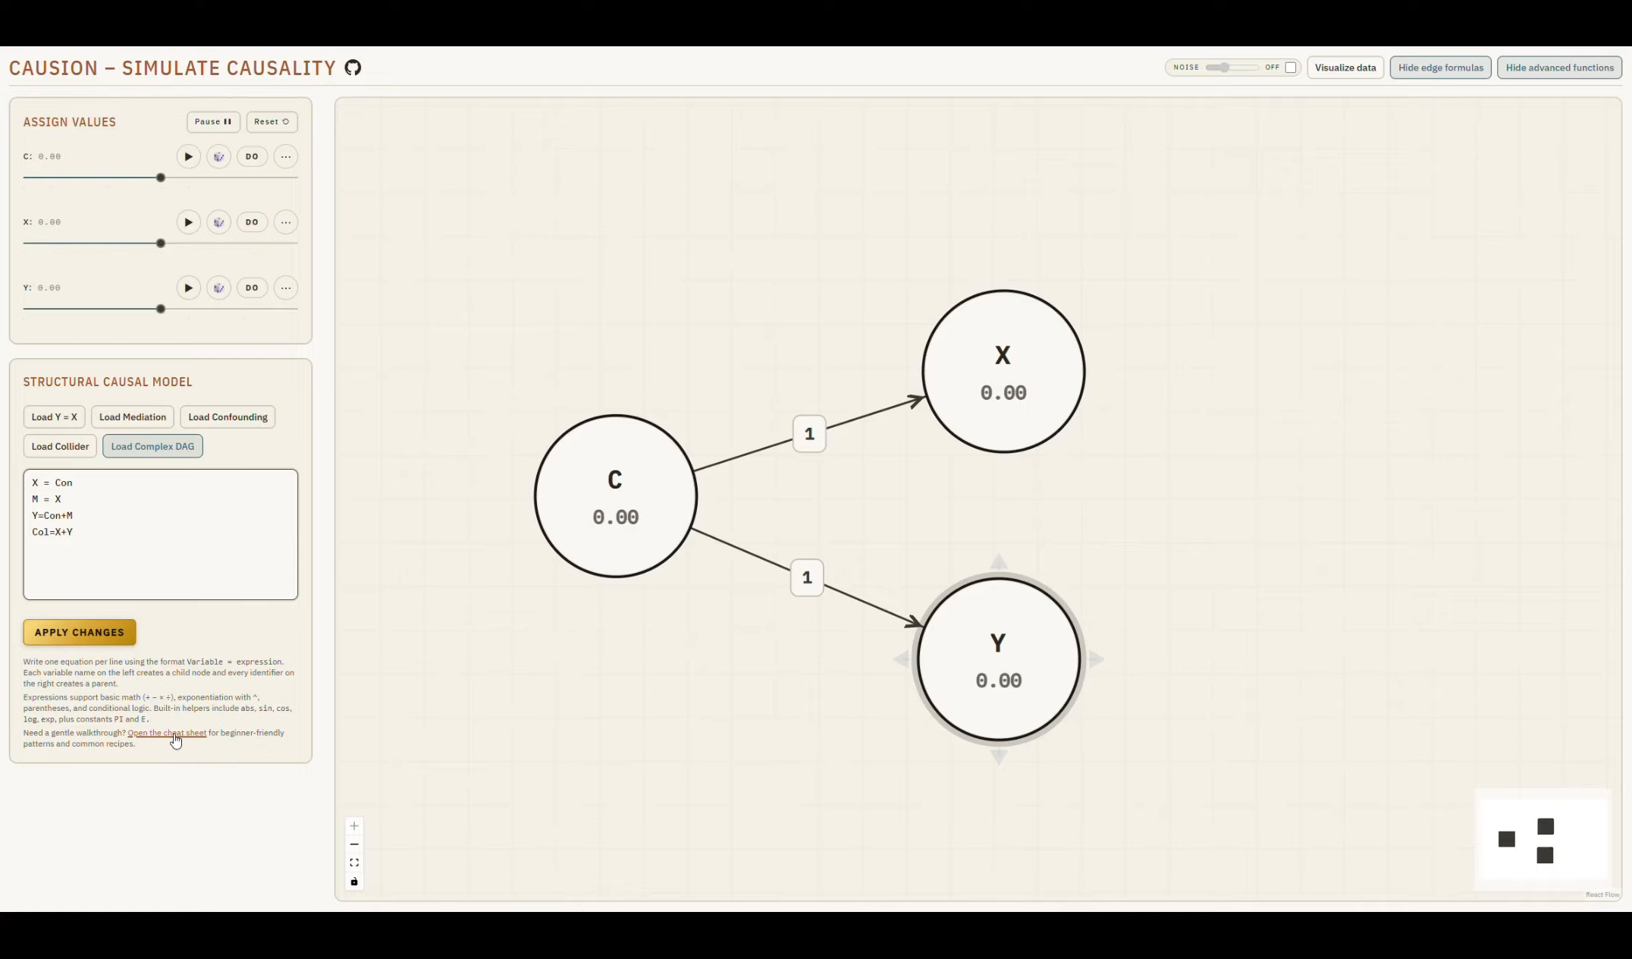
- Open the SCM function cheat sheet, review its operators, built-in helpers and troubleshooting tips, and close it
{"action": "left_click", "coordinate": [175, 738]}
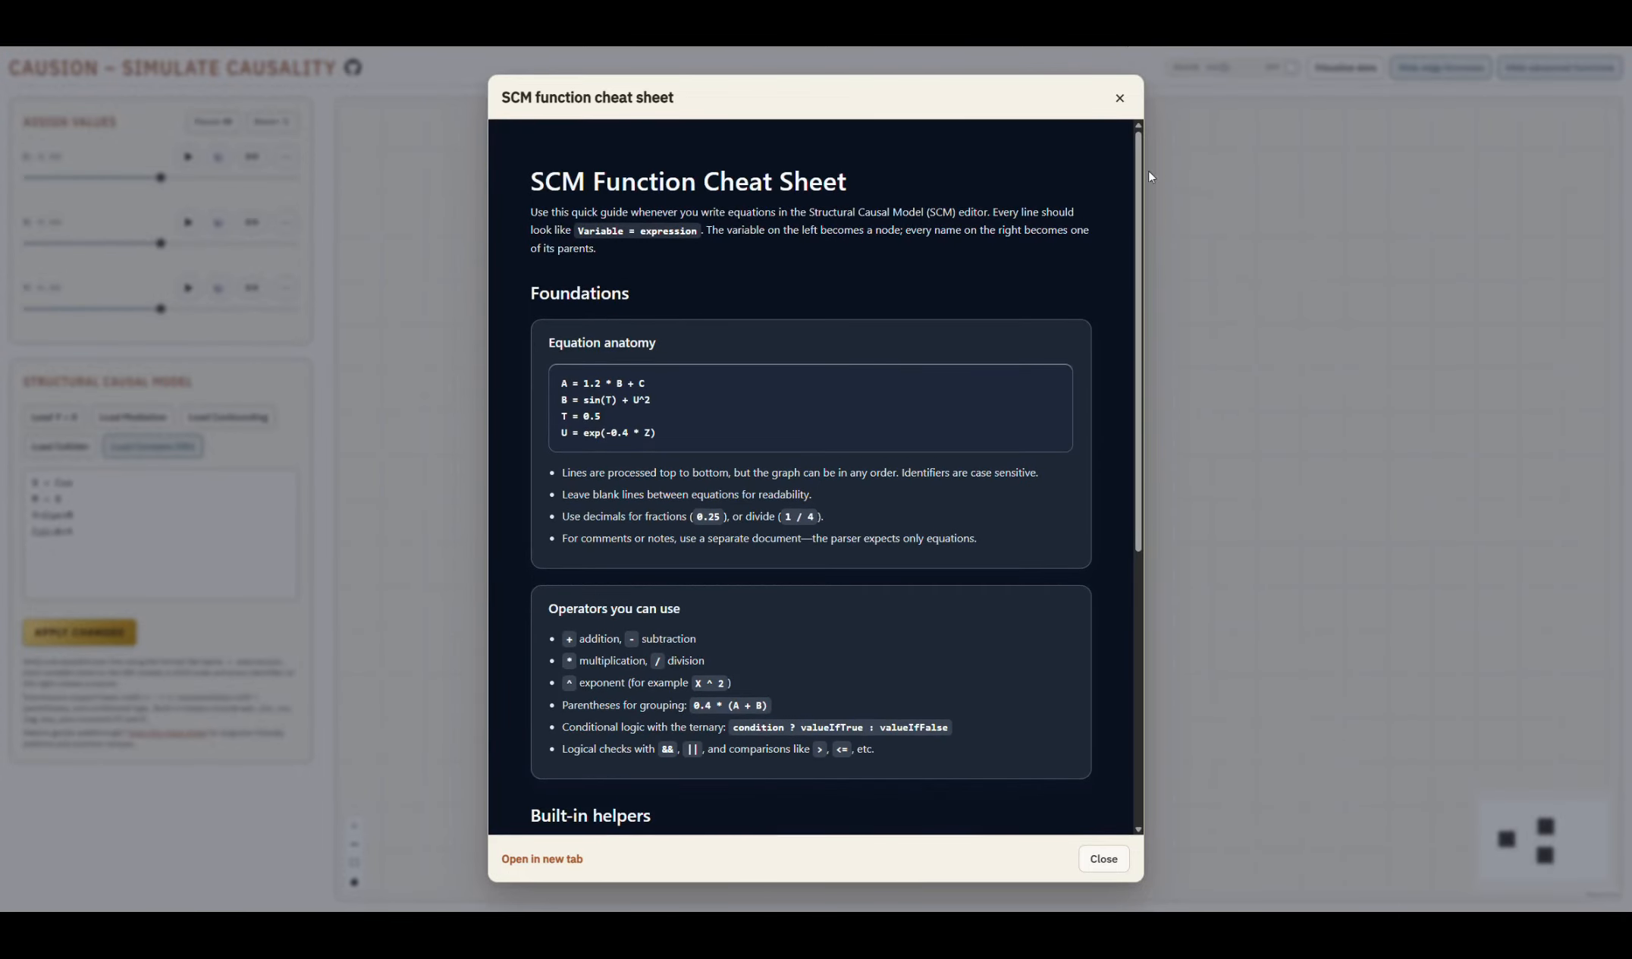
{"action": "left_click_drag", "start_coordinate": [1140, 168], "coordinate": [1140, 108]}
{"action": "scroll", "coordinate": [745, 392], "scroll_direction": "down", "scroll_amount": 6}
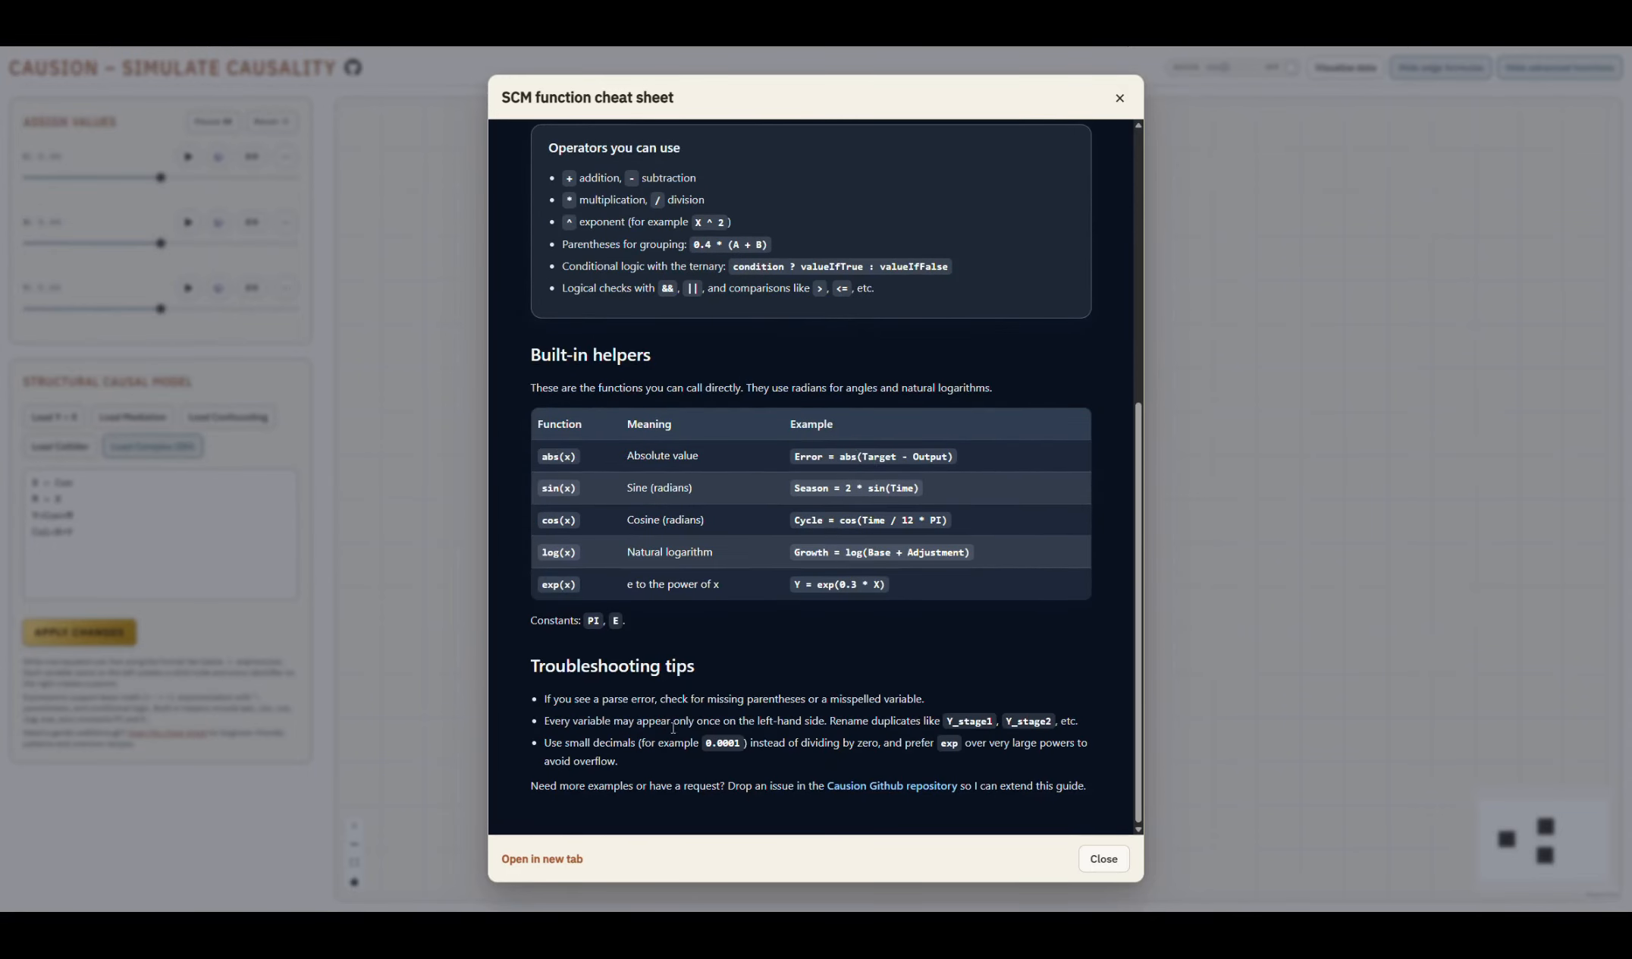
{"action": "left_click", "coordinate": [1104, 858]}
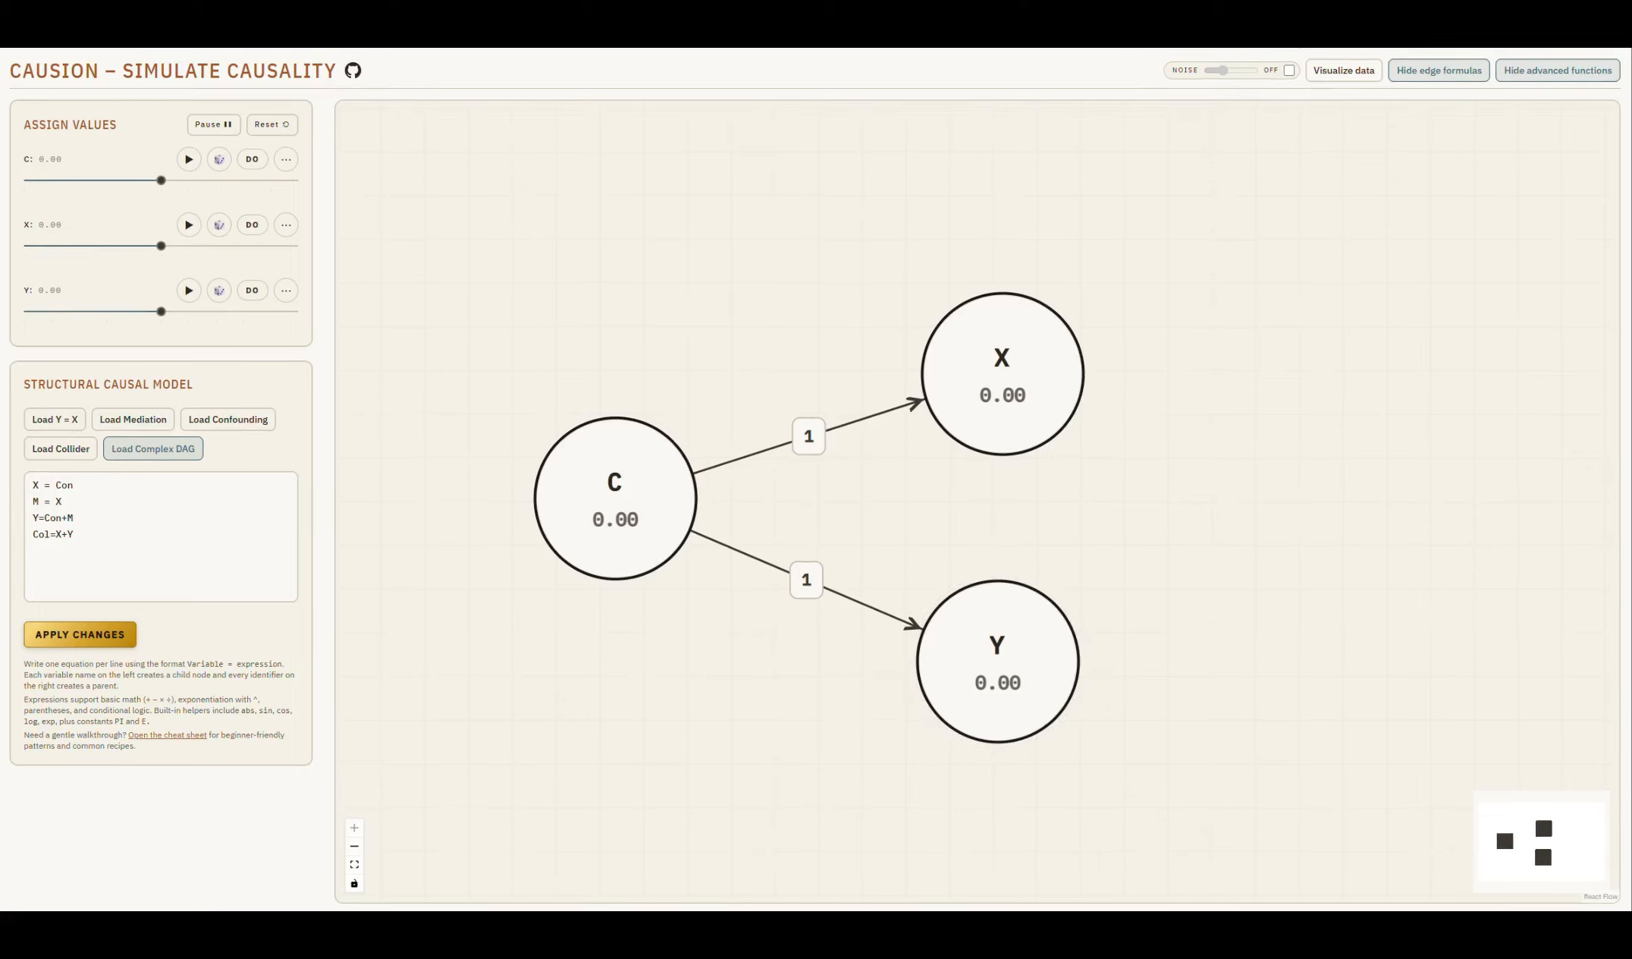